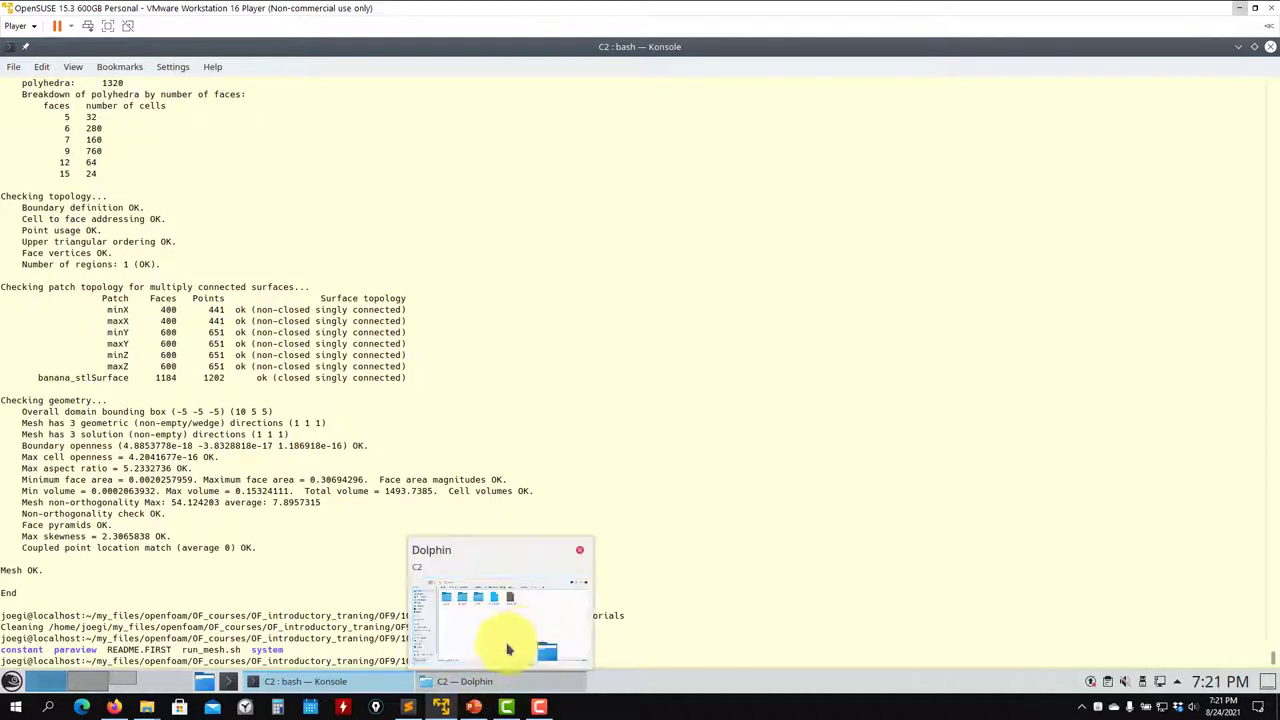
Open the snappyHexMeshDict file from the C2 case's system folder in Text Editor.
left_click(449, 681)
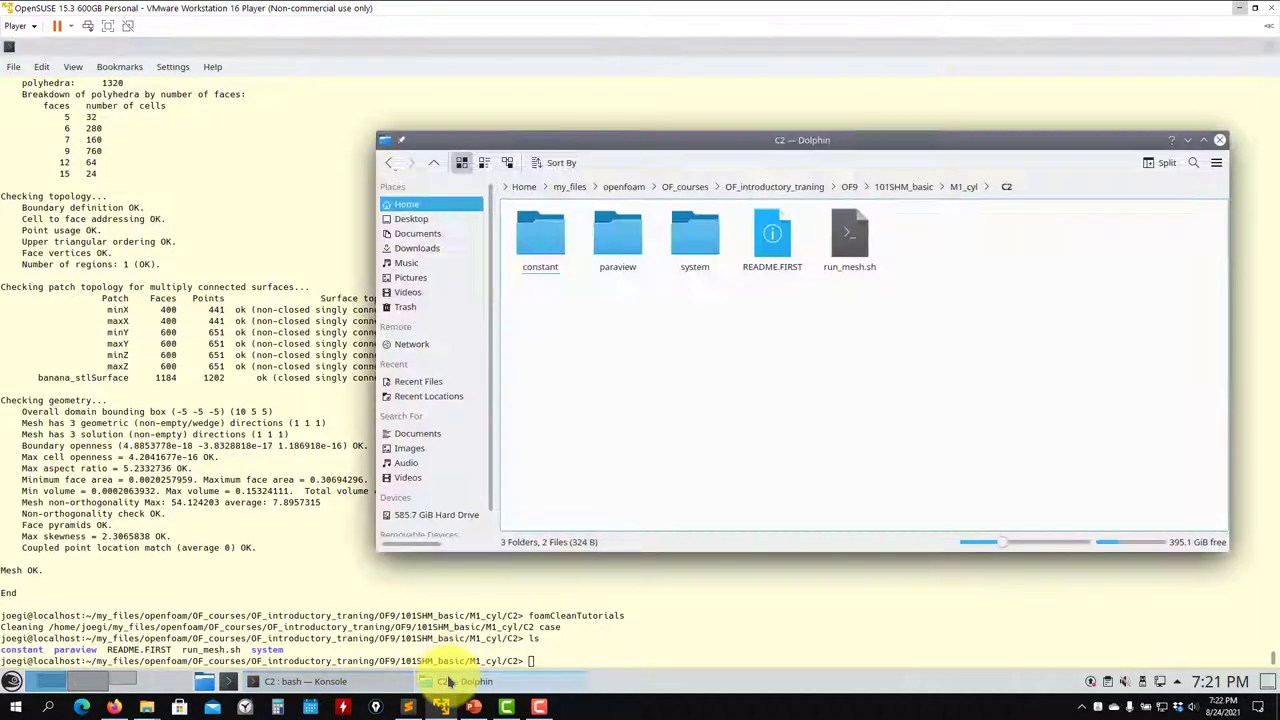
left_click(690, 245)
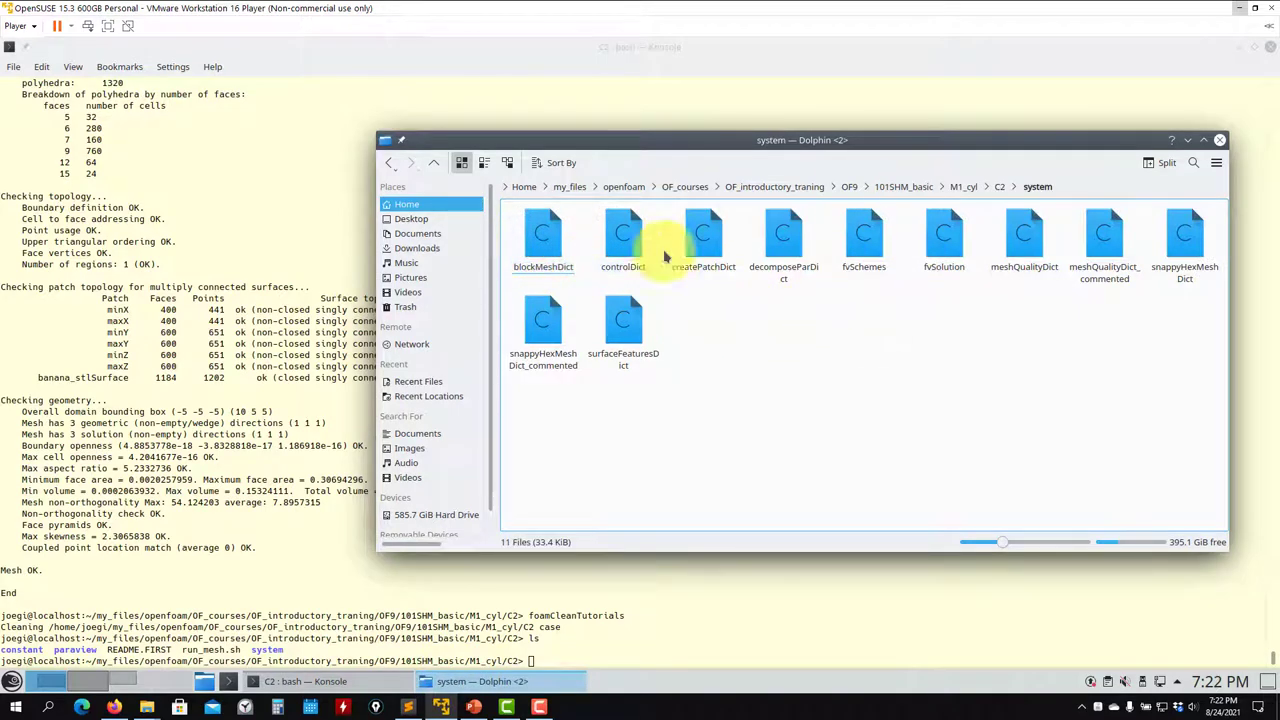
right_click(1180, 245)
mouse_move(1178, 265)
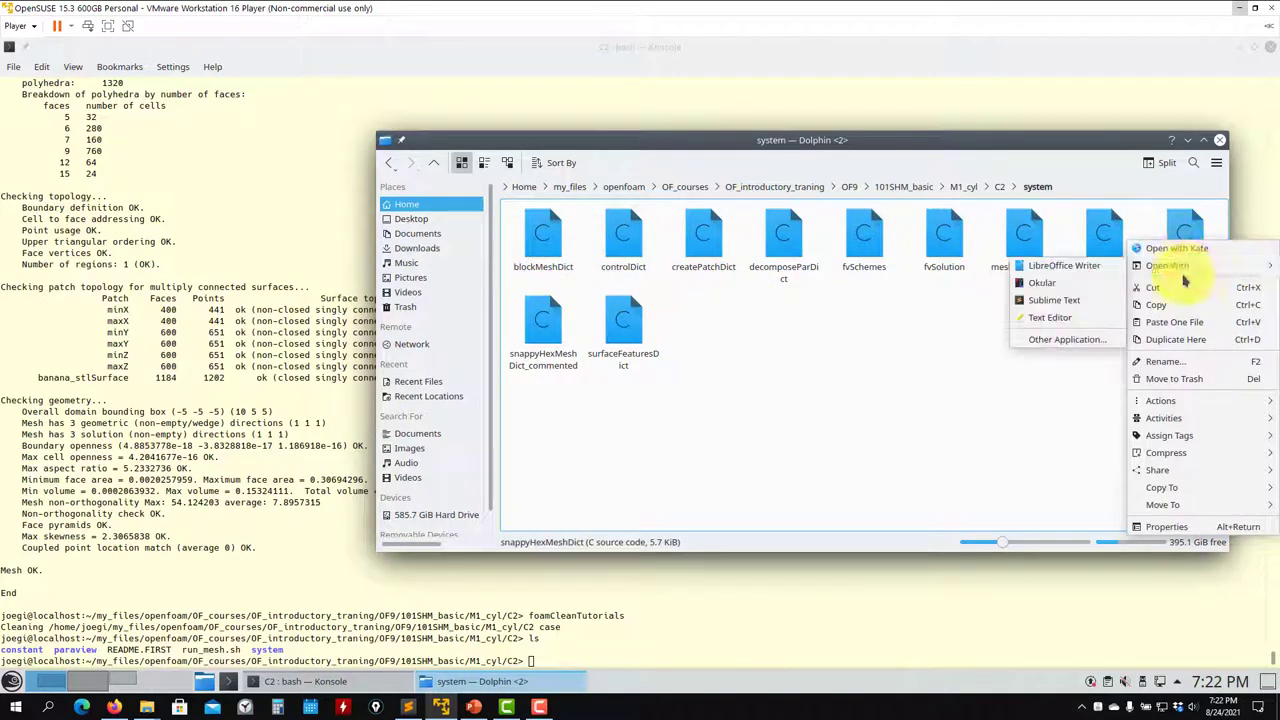
left_click(1070, 317)
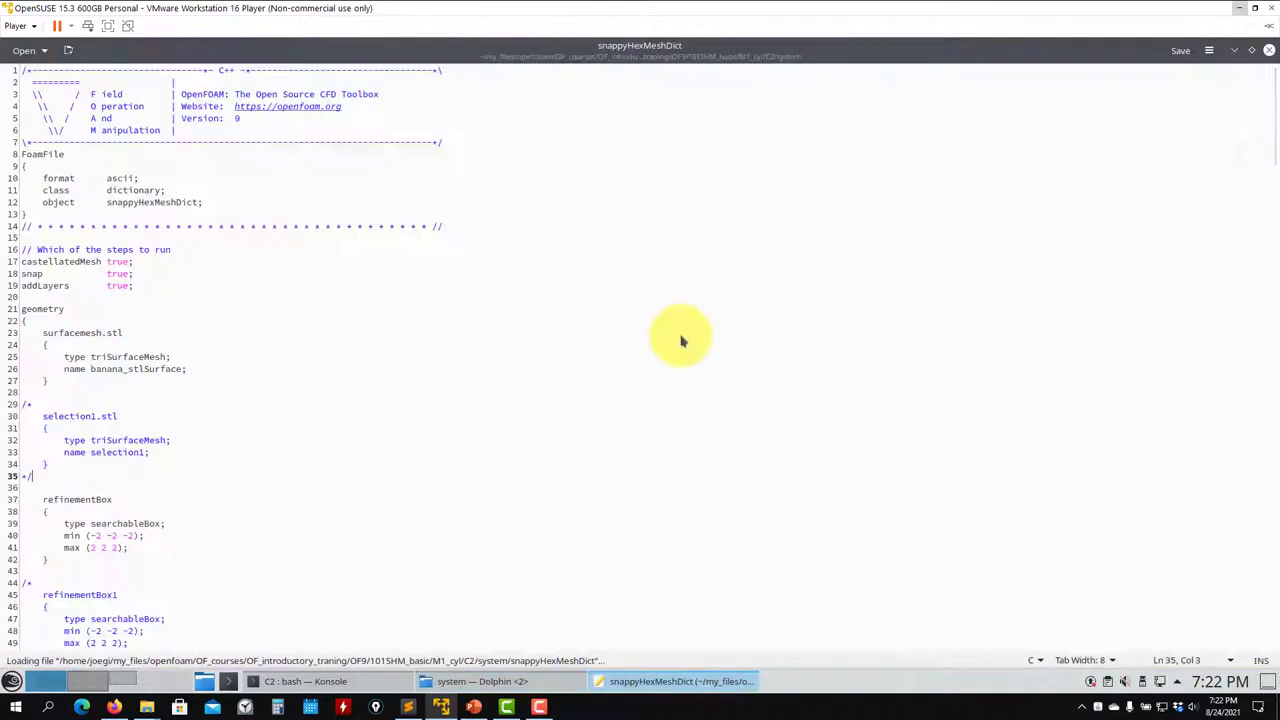
Review the snappyHexMeshDict settings, from the steps to run and geometry to the layer thickness and surface layers in addLayersControls.
scroll(156, 305, "down", 7)
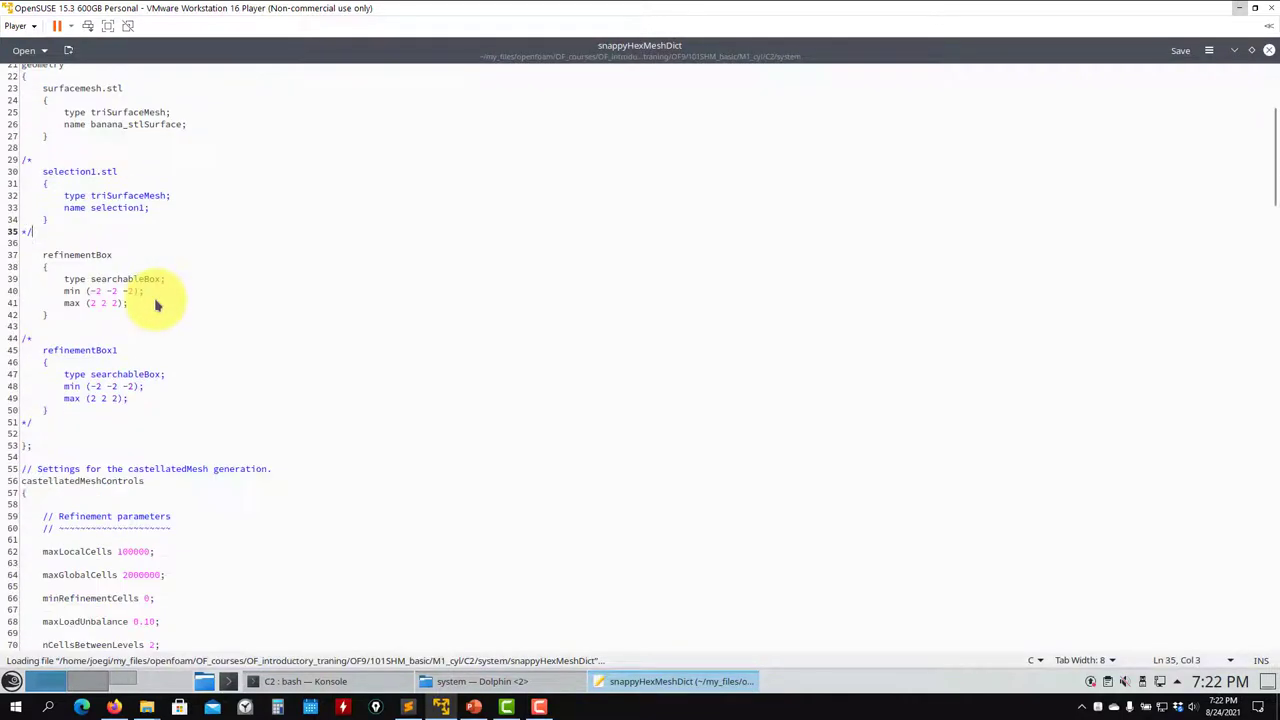
scroll(156, 300, "up", 5)
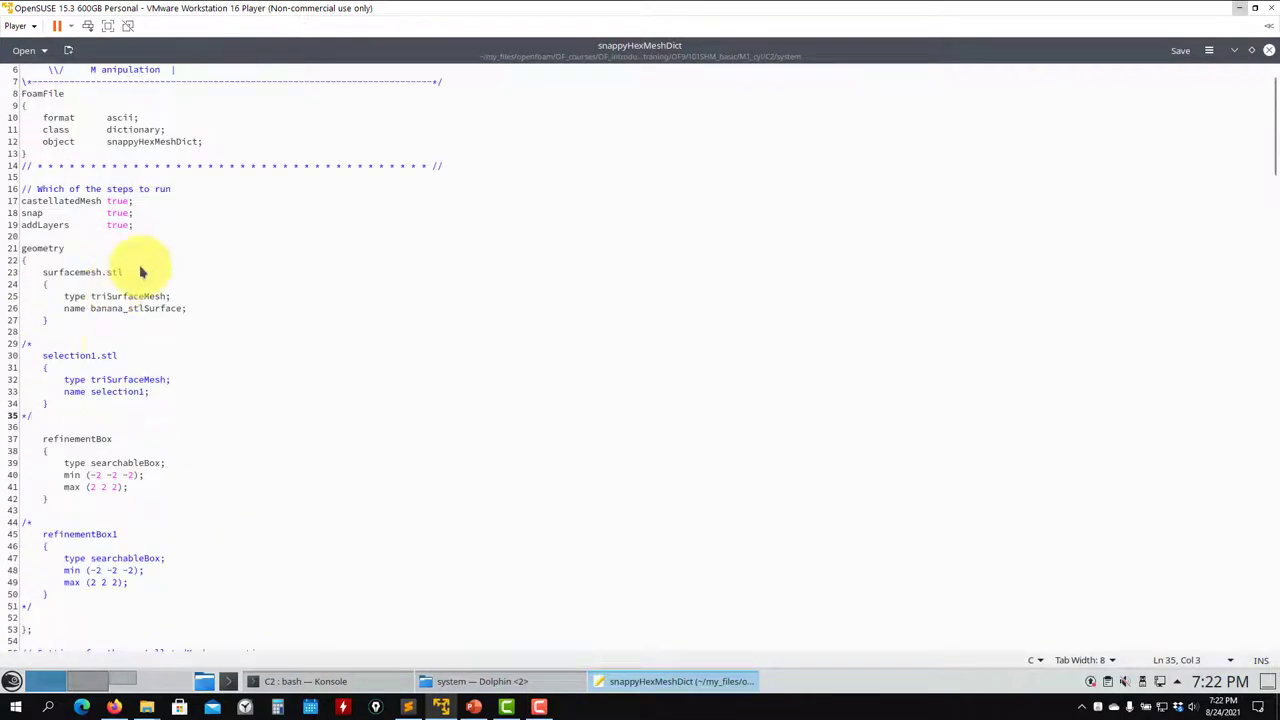
scroll(152, 212, "down", 7)
scroll(152, 212, "up", 9)
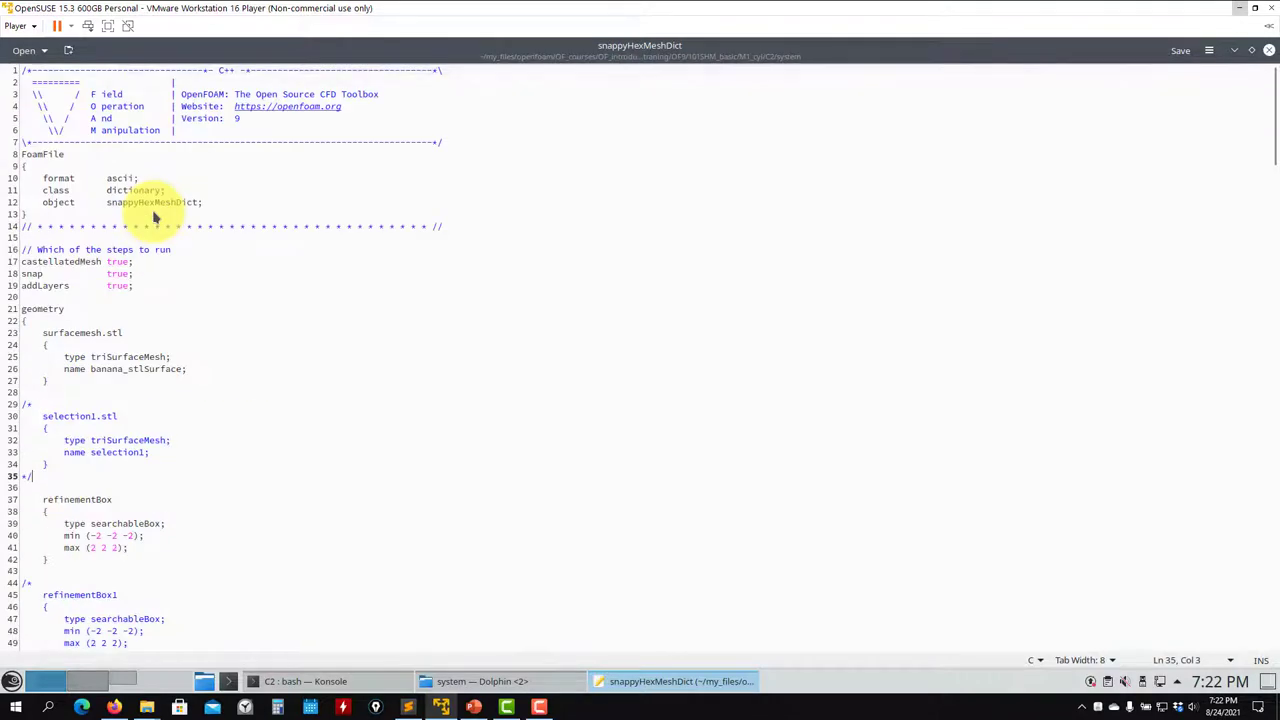
scroll(120, 288, "down", 20)
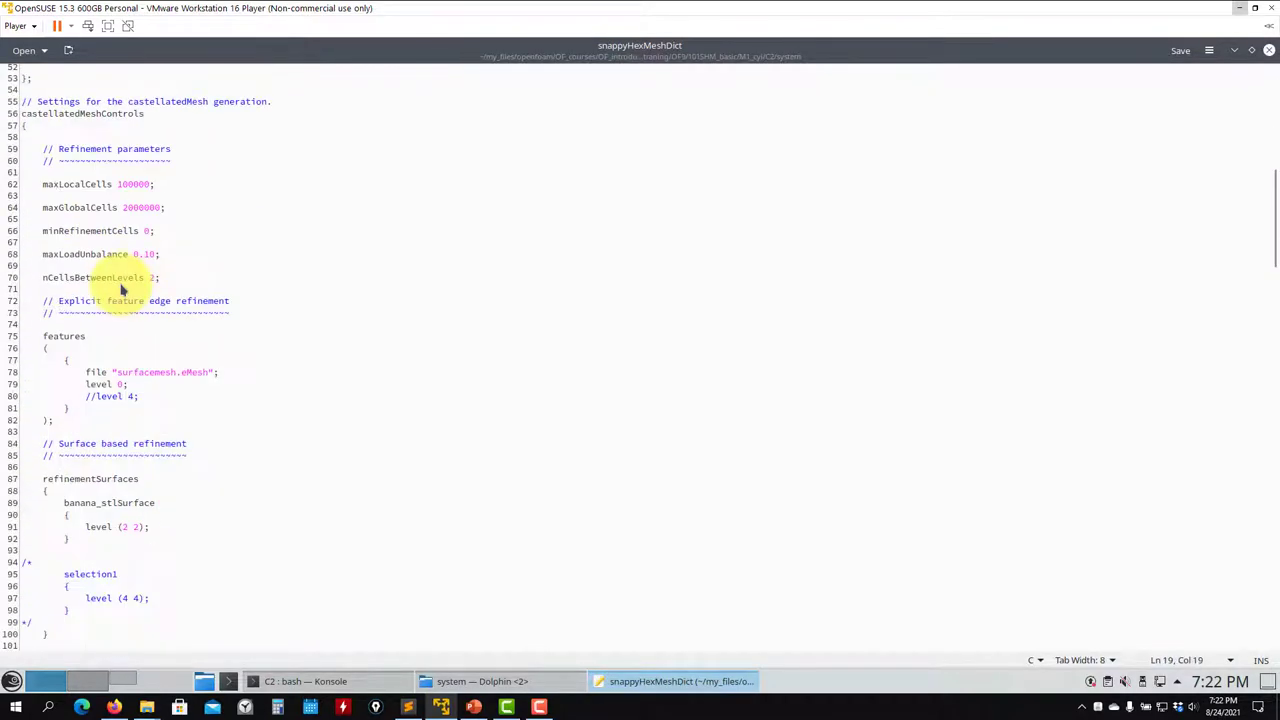
scroll(124, 288, "up", 20)
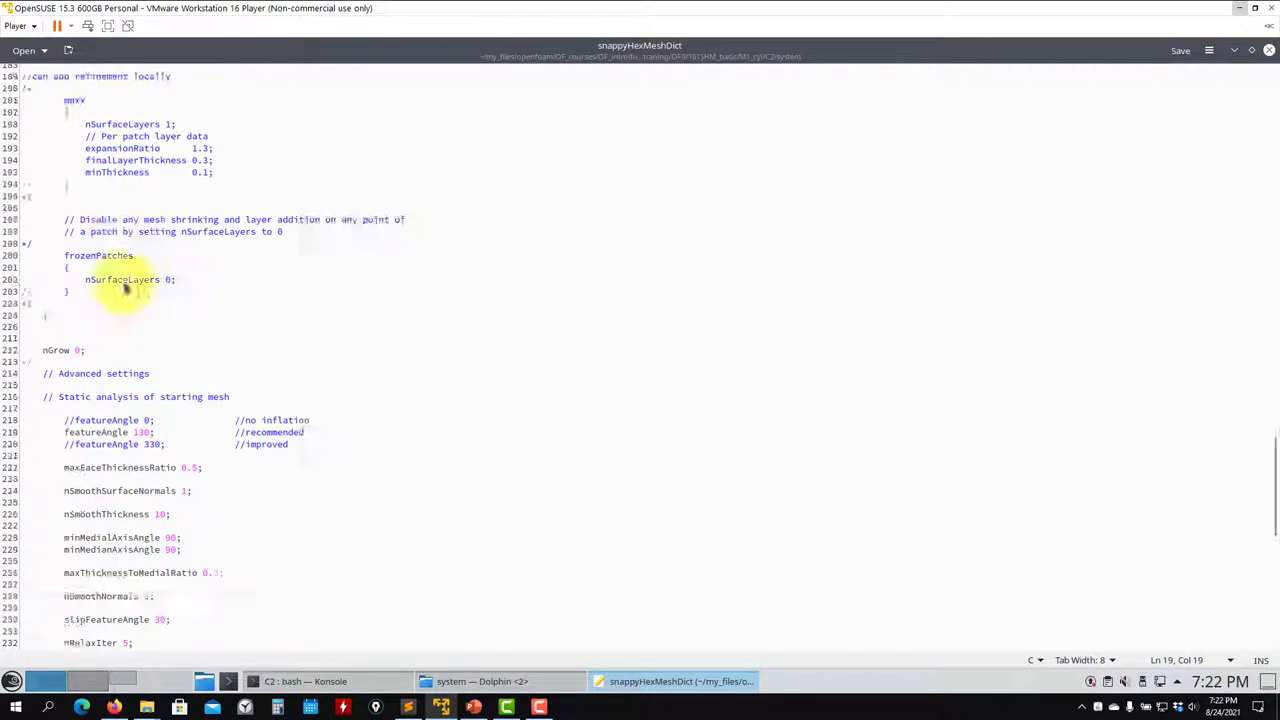
scroll(124, 288, "up", 7)
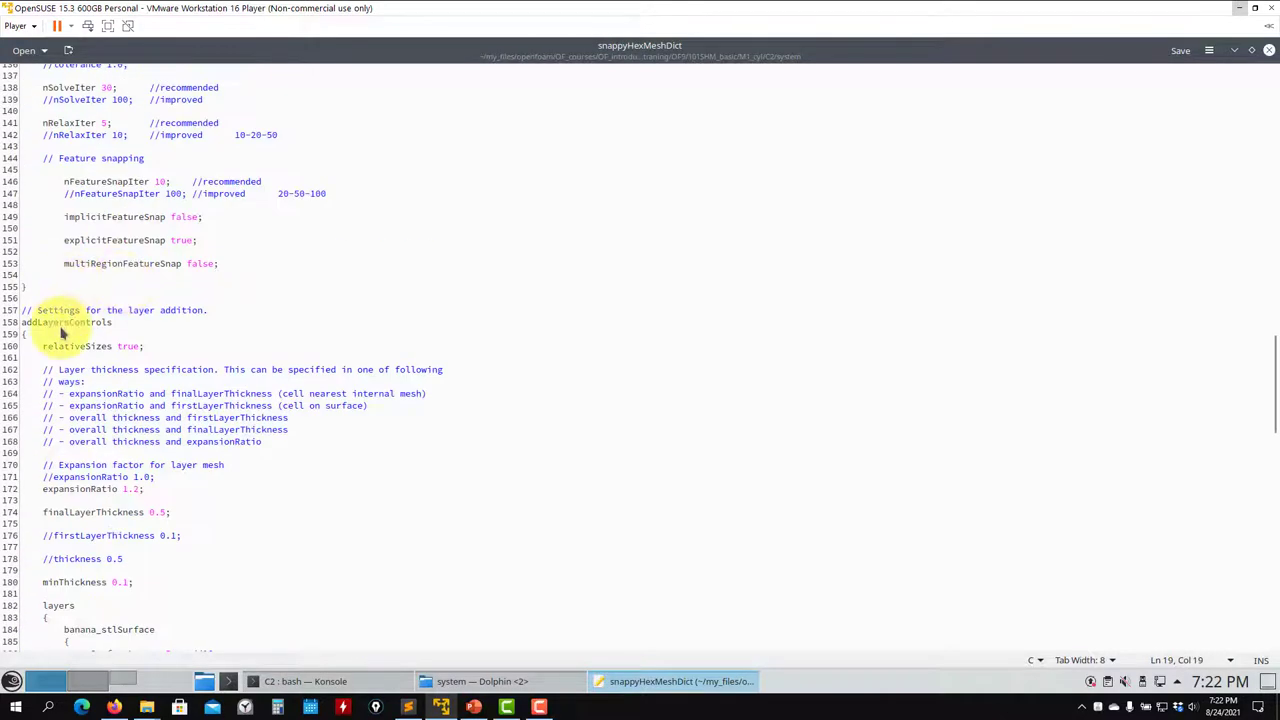
scroll(212, 428, "down", 3)
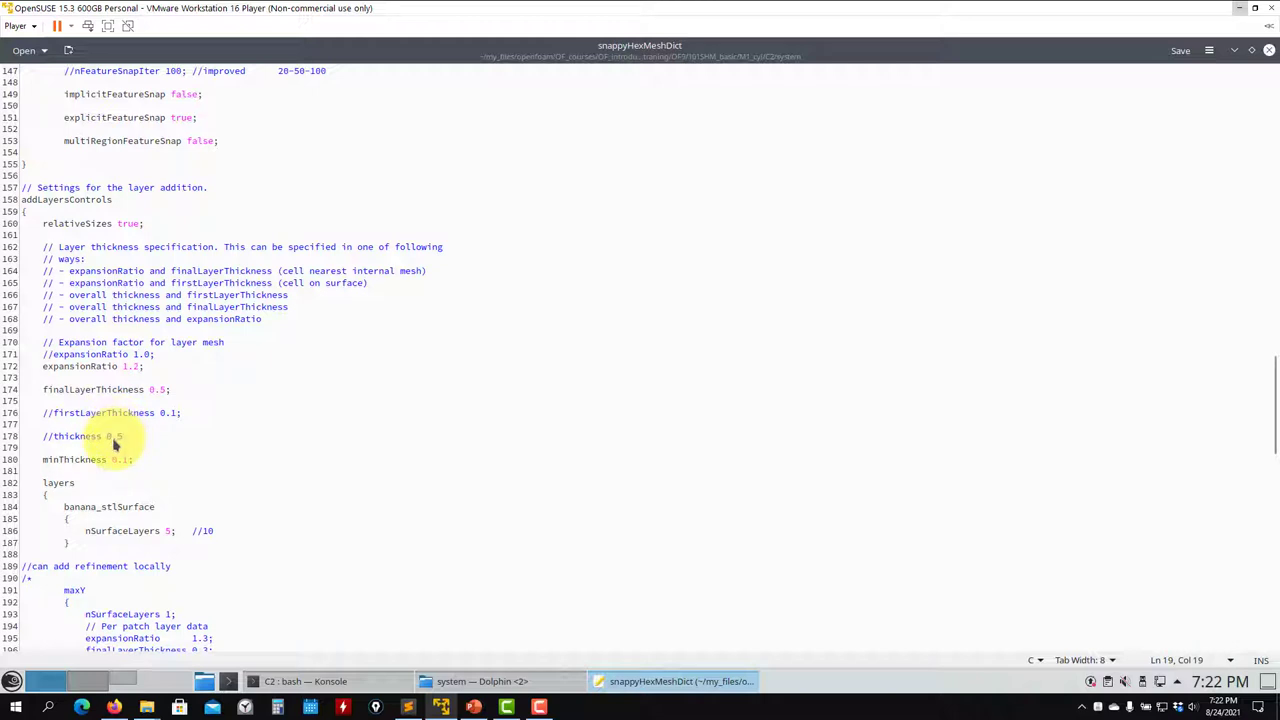
scroll(120, 460, "down", 2)
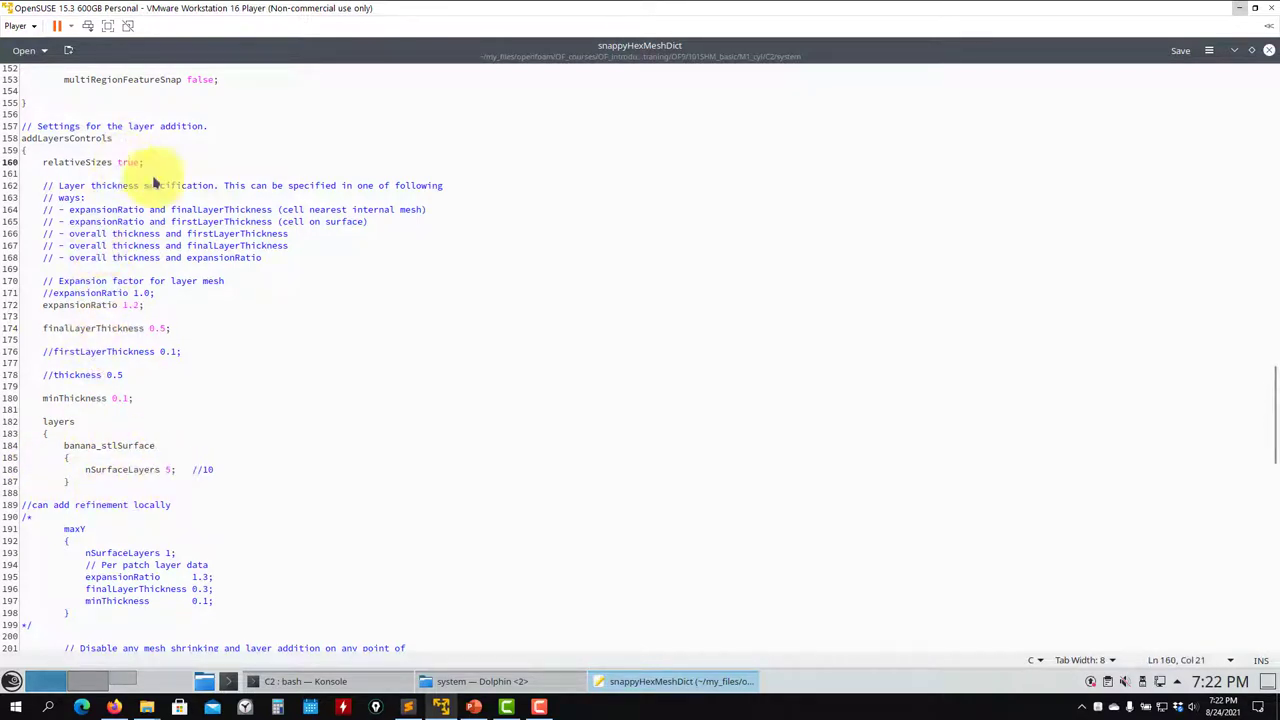
Open run_mesh.sh from the C2 case folder in Text Editor and highlight the -overwrite option in the commented snappyHexMesh line.
left_click(370, 681)
left_click(458, 681)
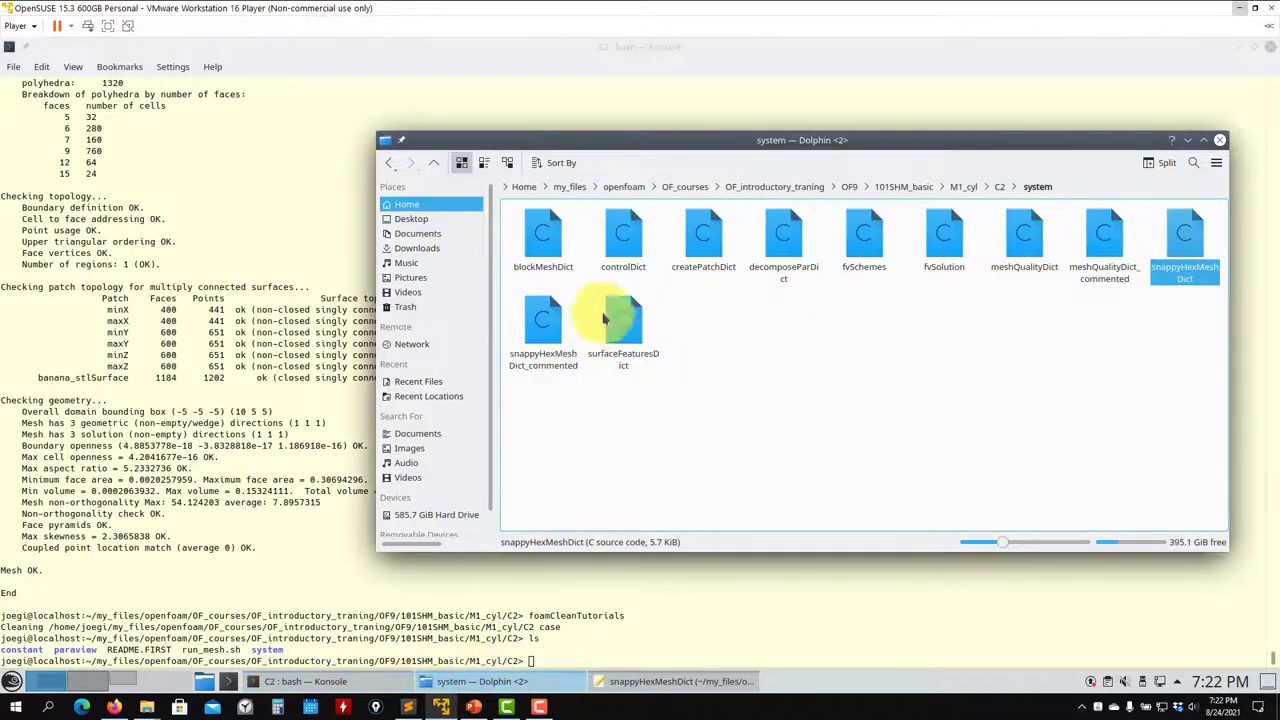
left_click(999, 187)
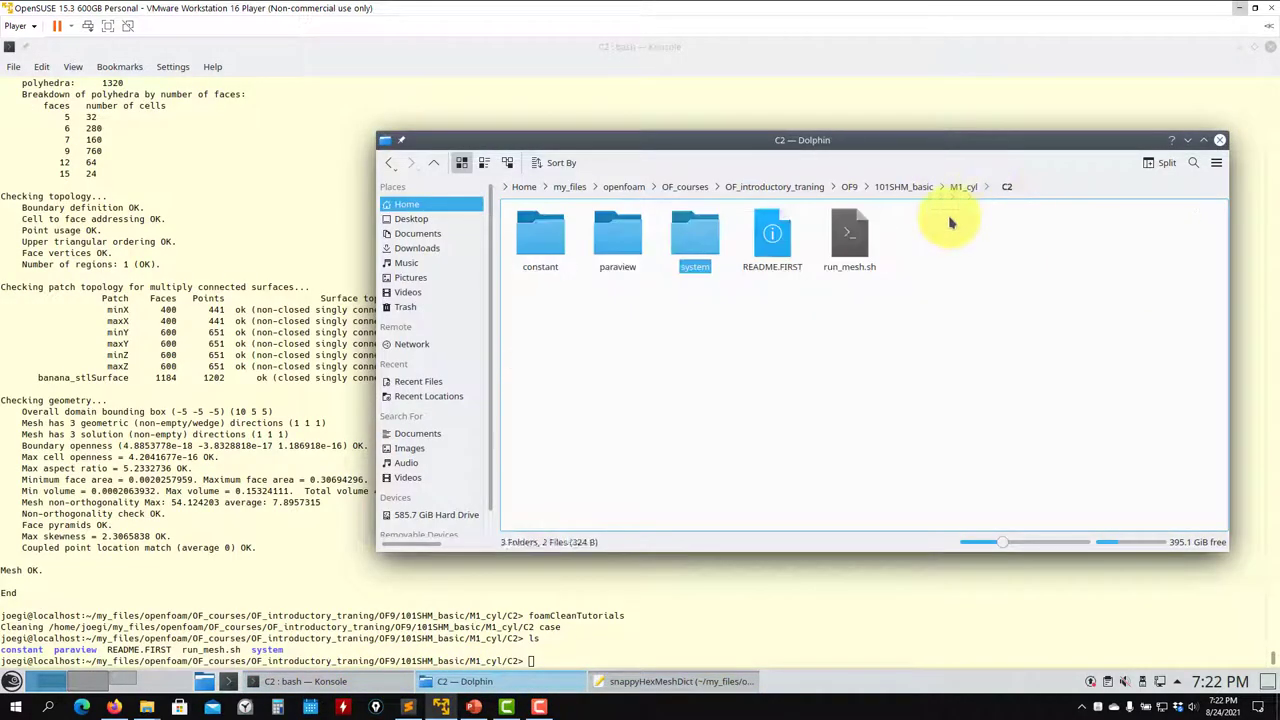
right_click(860, 248)
mouse_move(905, 269)
left_click(1045, 303)
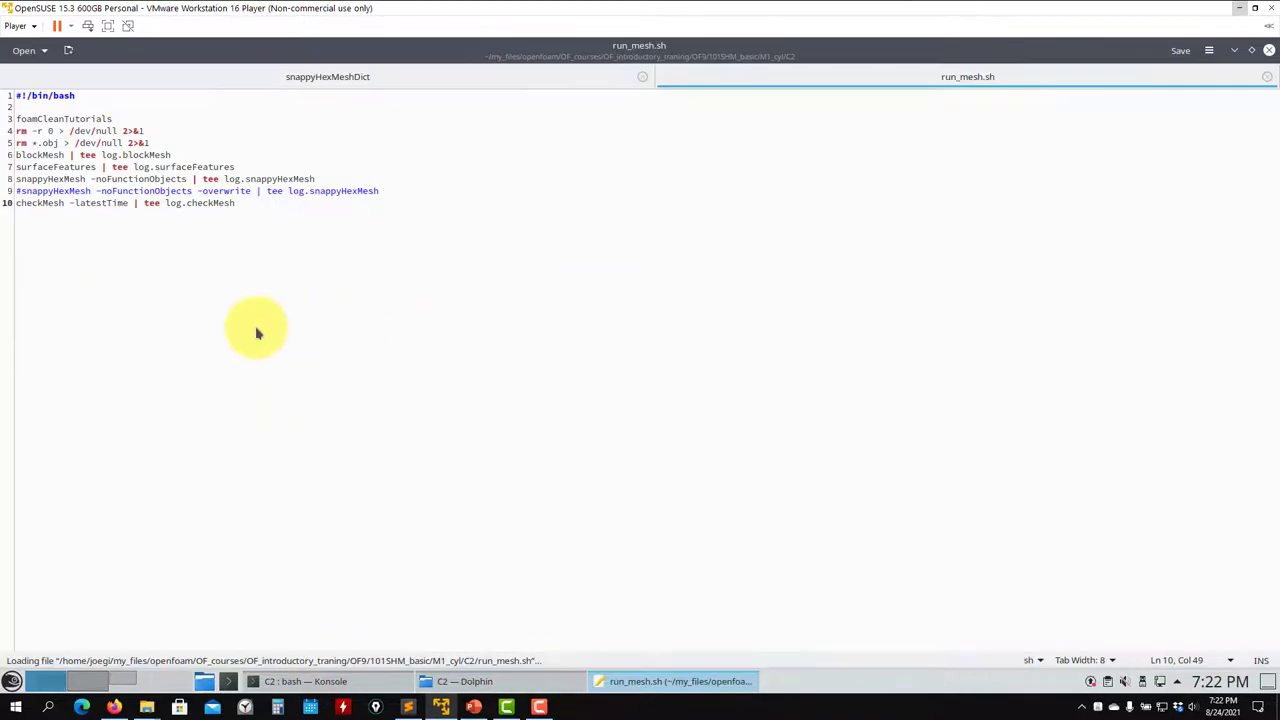
left_click_drag(258, 190, 190, 197)
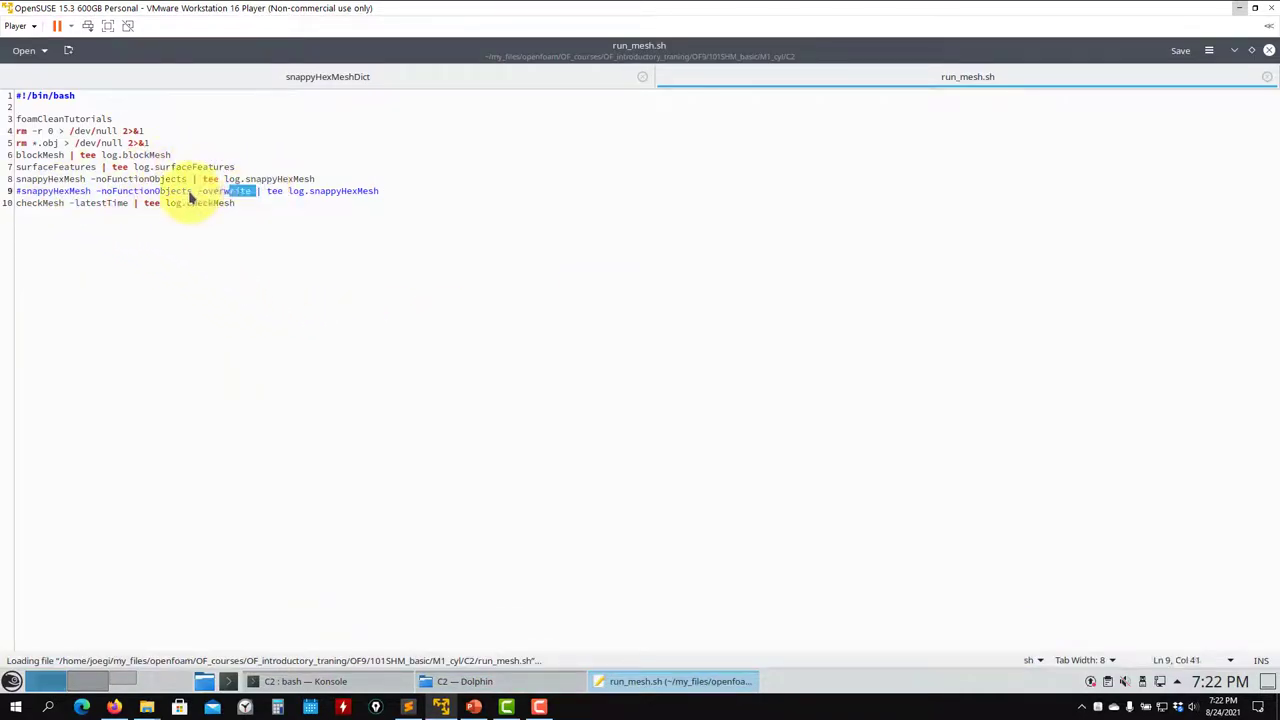
Run the run_mesh.sh script with sh in the Konsole terminal.
left_click(1234, 50)
left_click(205, 380)
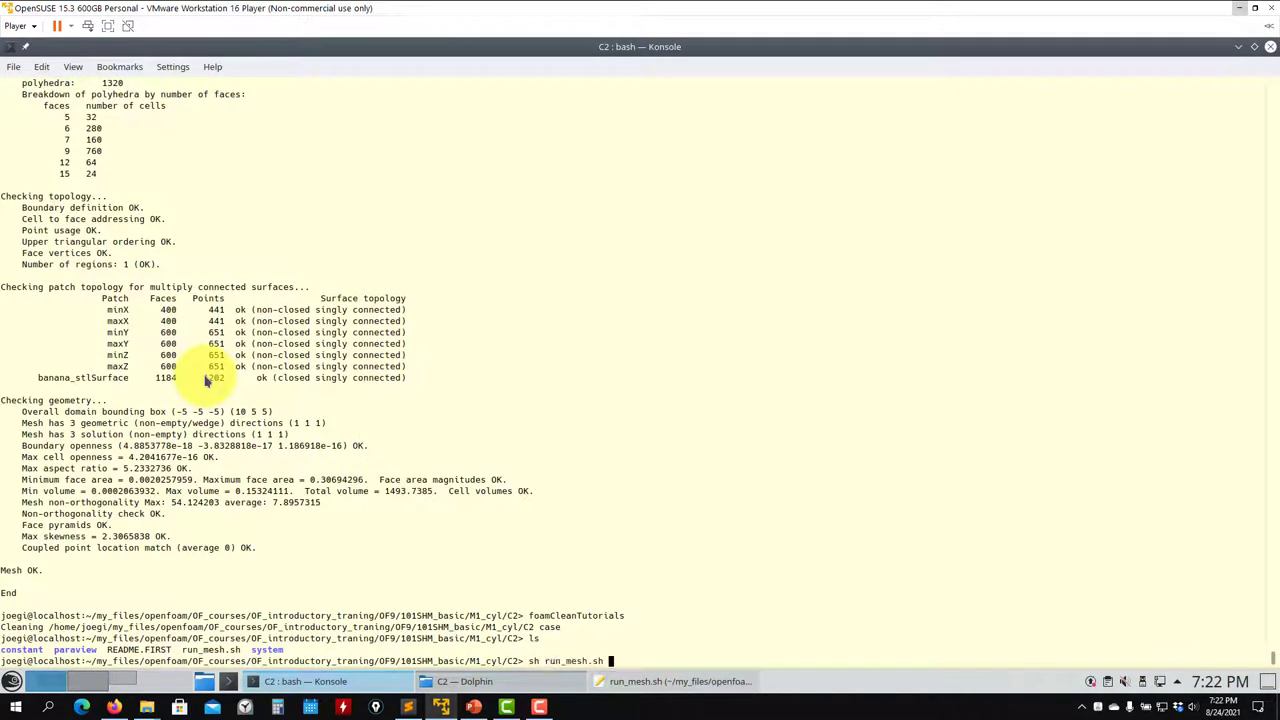
key("Return")
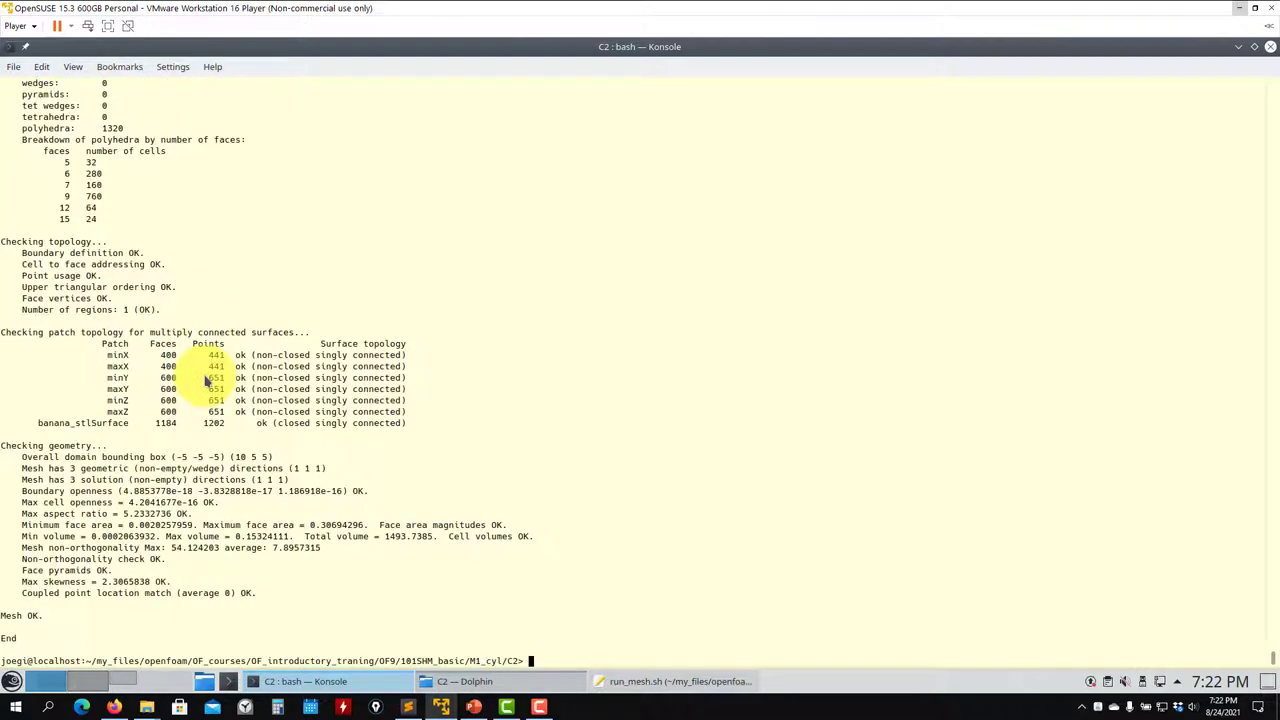
Examine the layer summary table for banana_stlSurface in the snappyHexMesh output, highlighting its layer count and overall thickness.
scroll(210, 375, "up", 20)
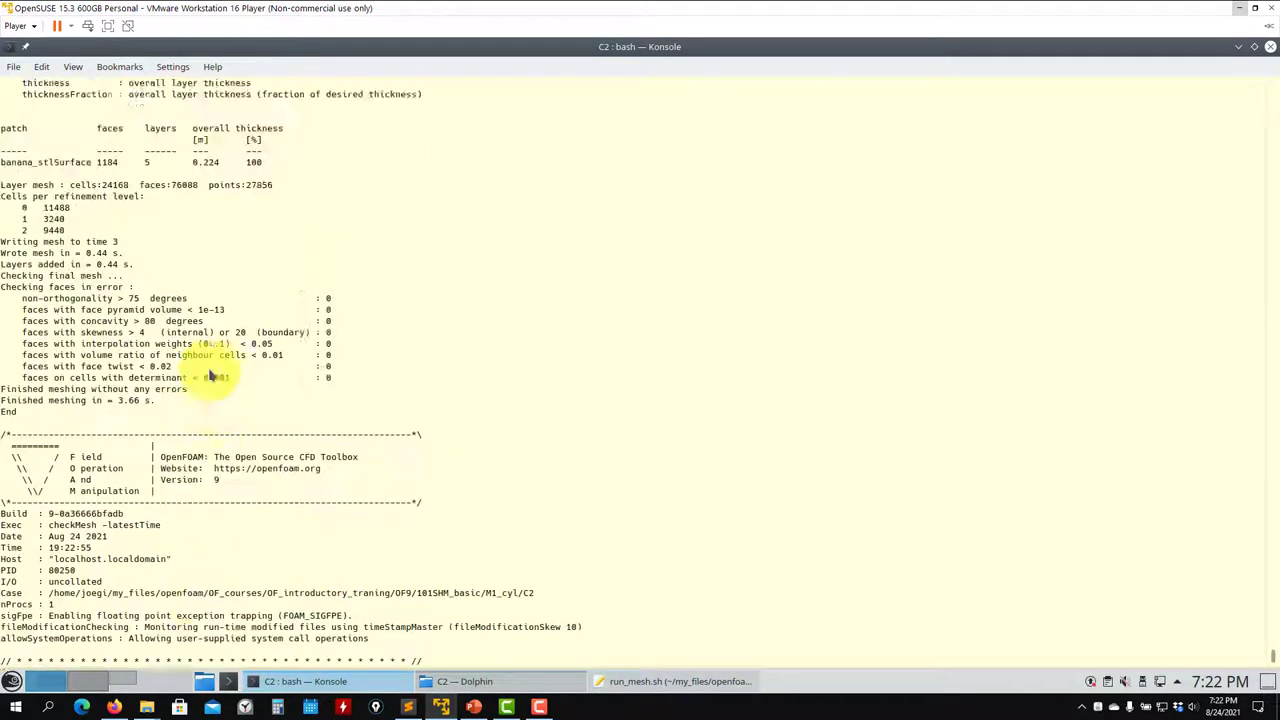
left_click_drag(277, 537, 3, 508)
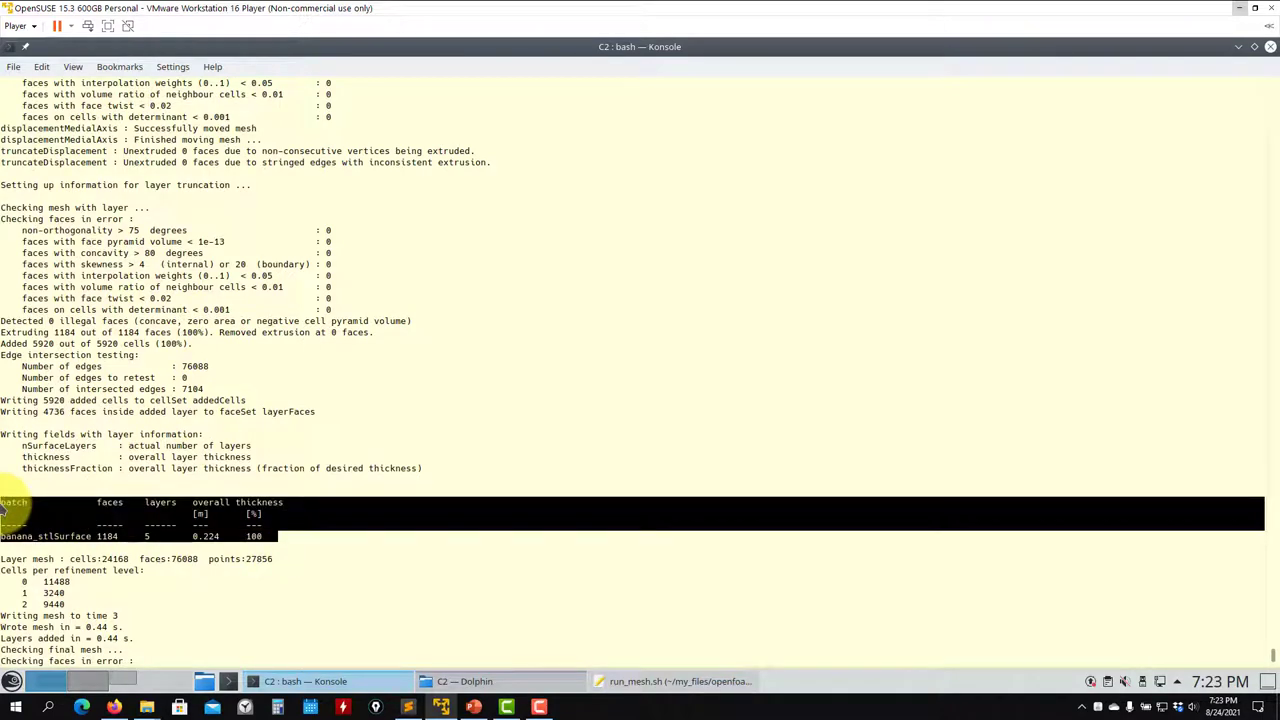
scroll(230, 425, "down", 3)
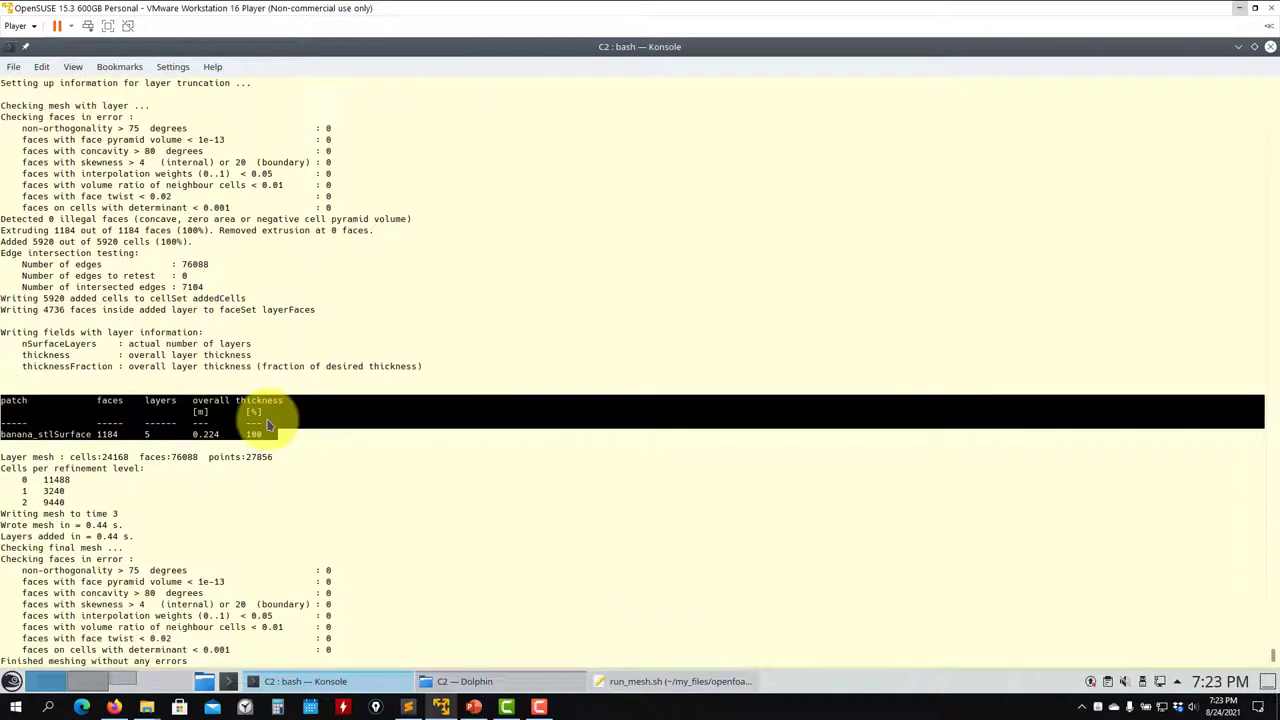
left_click(268, 437)
triple_click(277, 437)
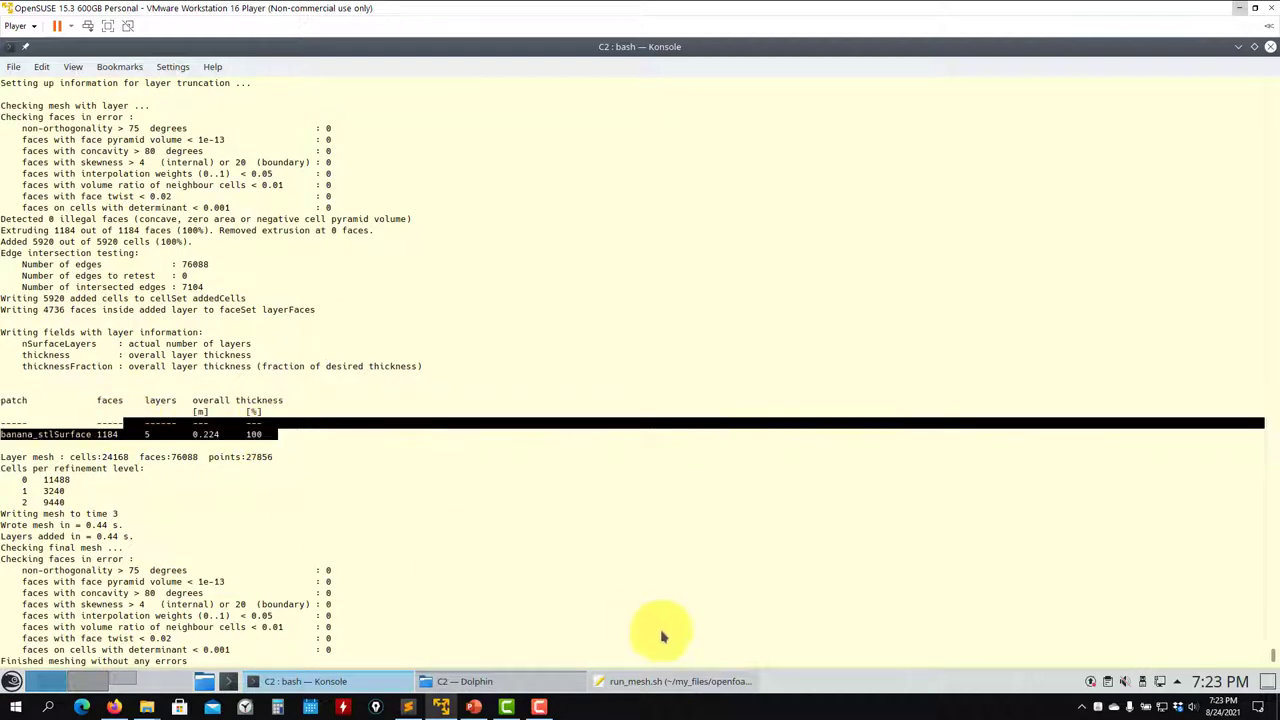
In snappyHexMeshDict, comment out banana_stlSurface's refinement level (2 2), add level (2 4) below it, and save the file.
left_click(652, 681)
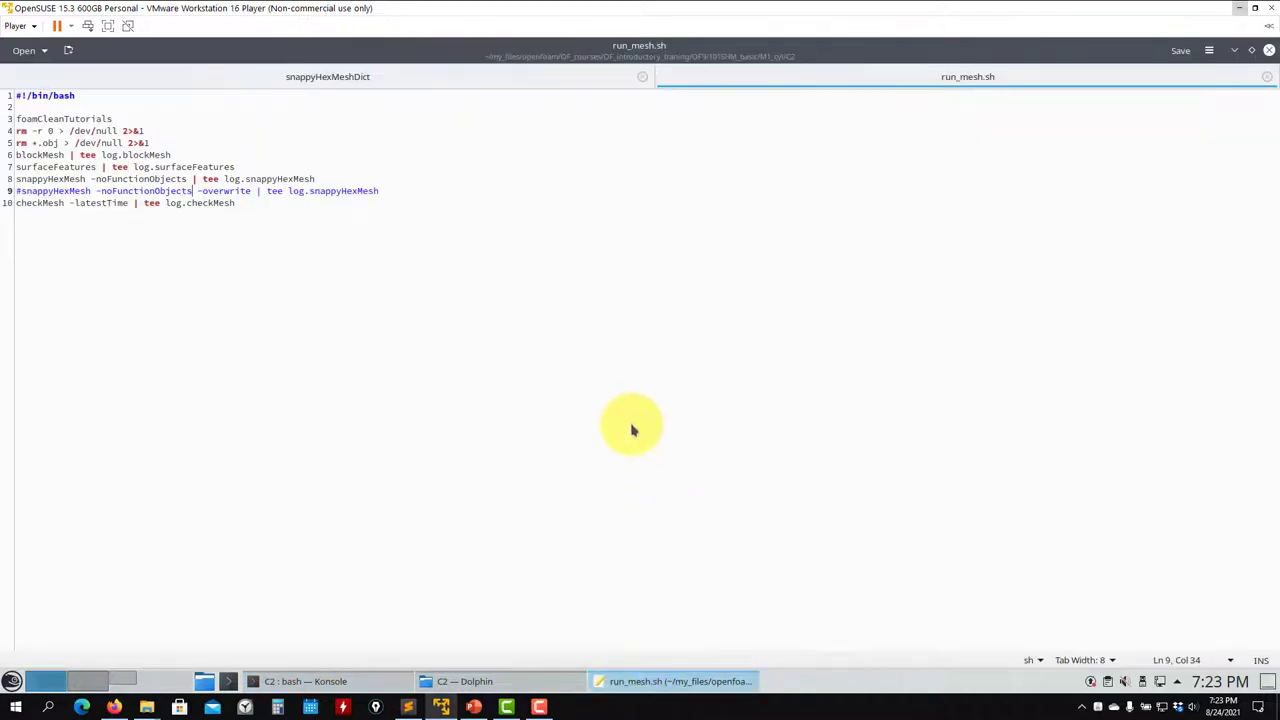
left_click(409, 83)
scroll(340, 290, "down", 1)
scroll(268, 310, "up", 8)
scroll(262, 312, "up", 20)
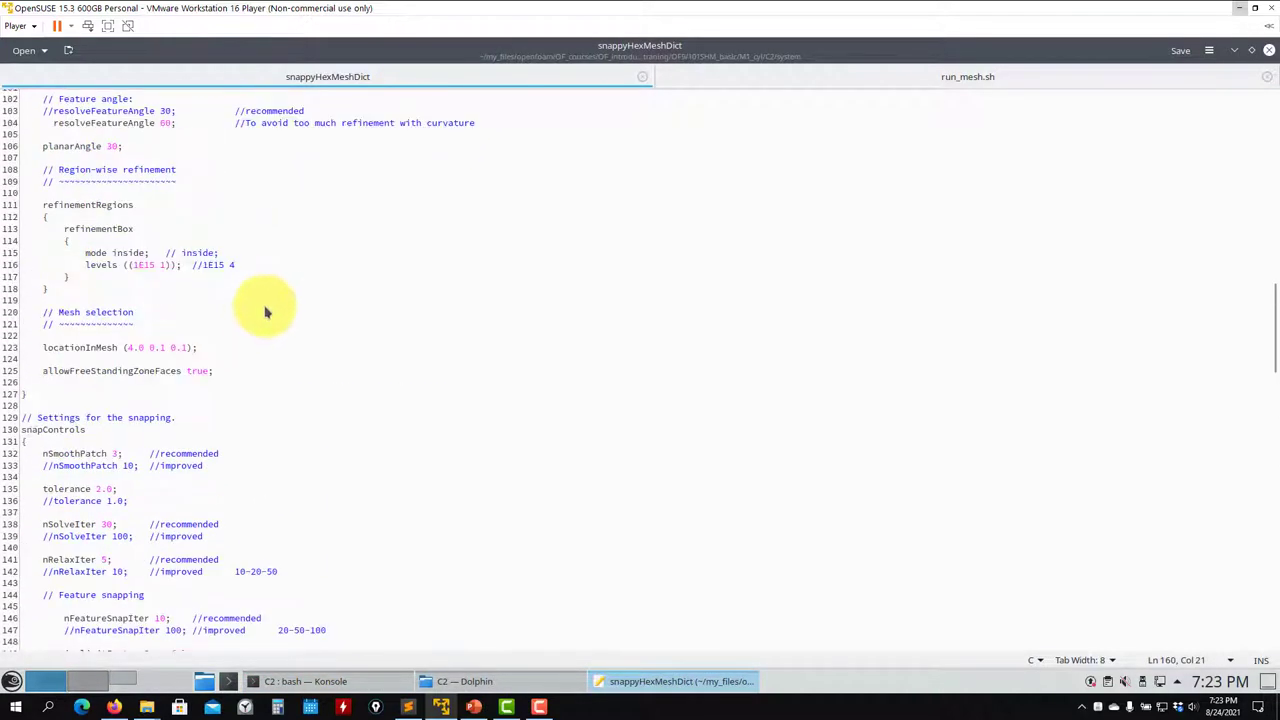
scroll(256, 314, "up", 7)
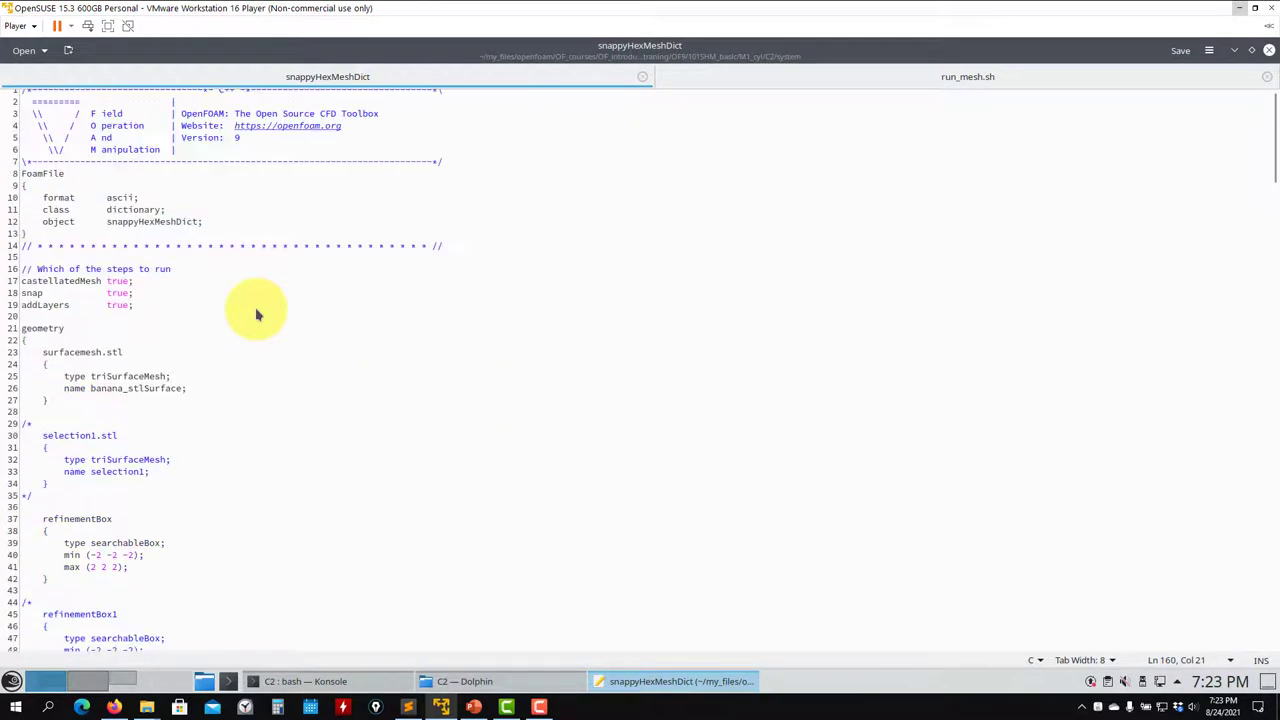
scroll(256, 314, "down", 20)
scroll(257, 314, "down", 11)
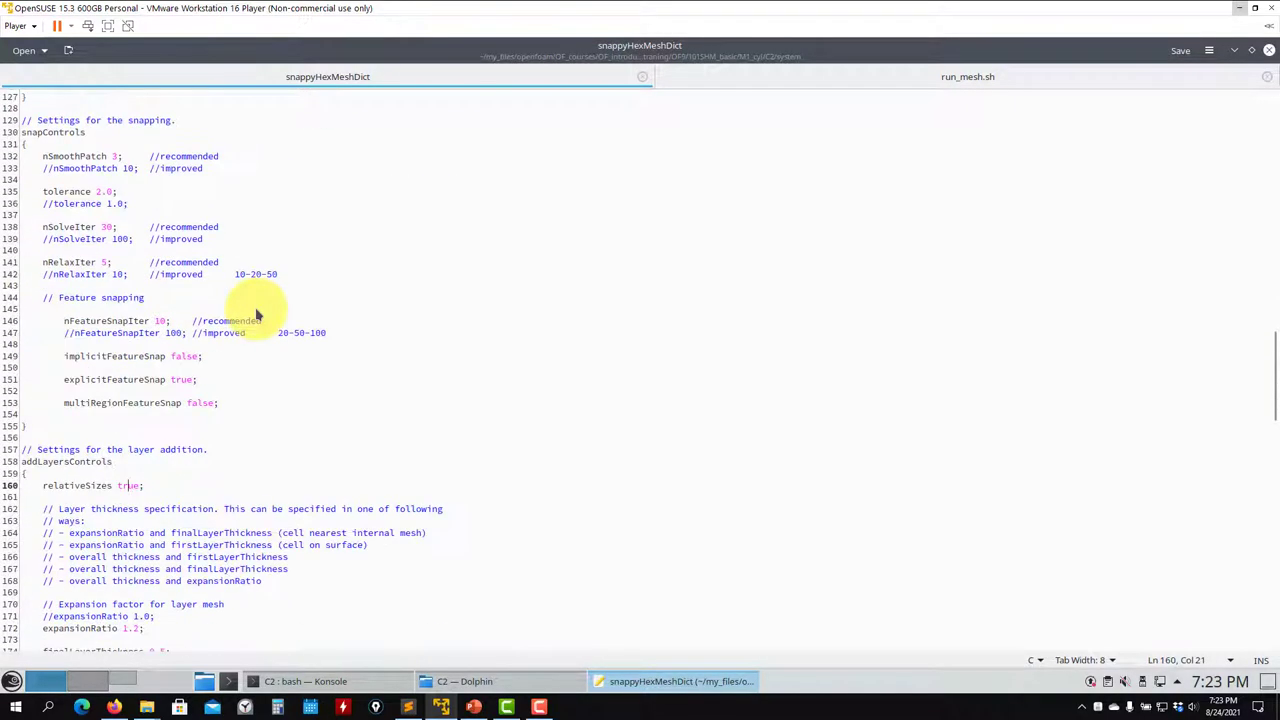
scroll(257, 314, "up", 11)
scroll(256, 314, "up", 12)
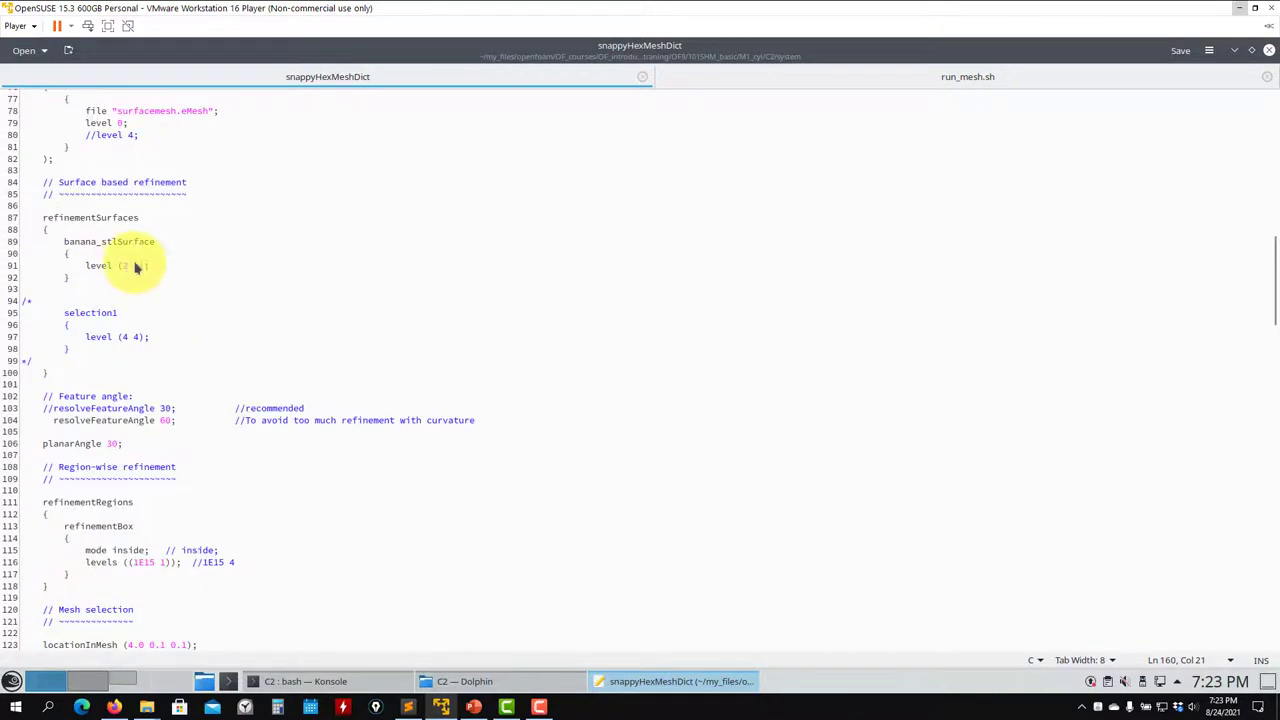
left_click_drag(147, 268, 127, 267)
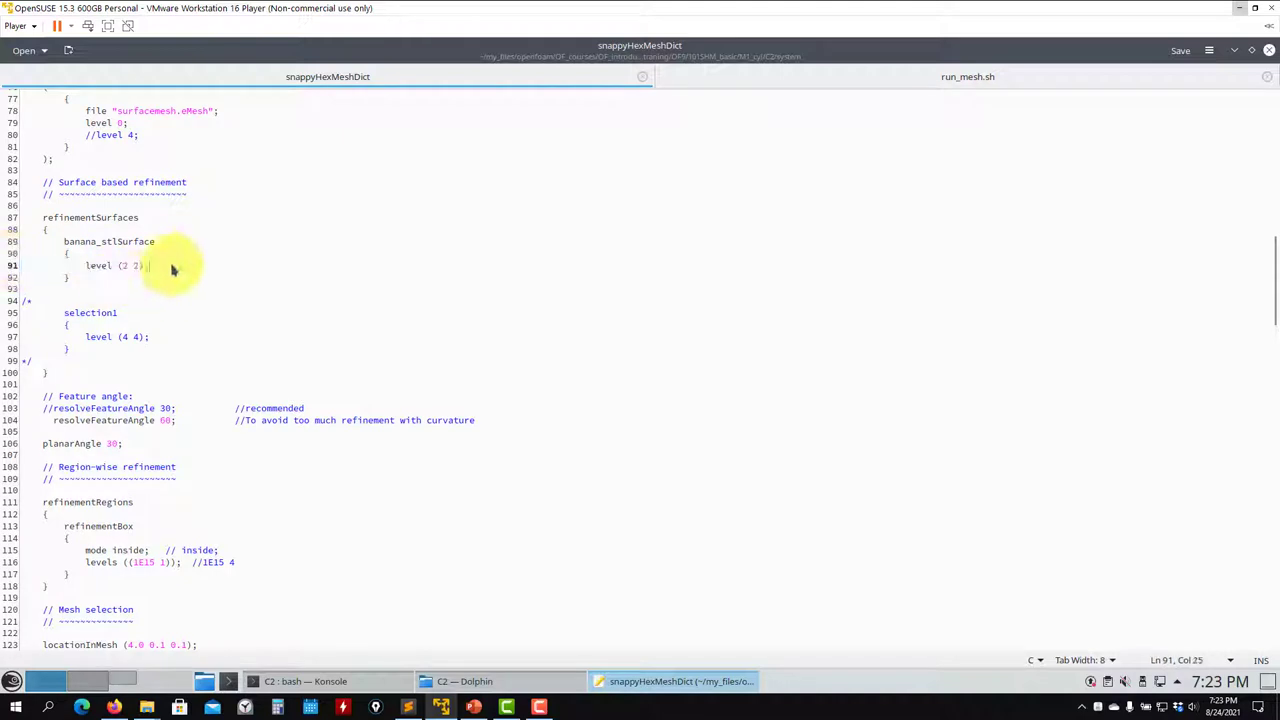
key("ctrl+alt+Down")
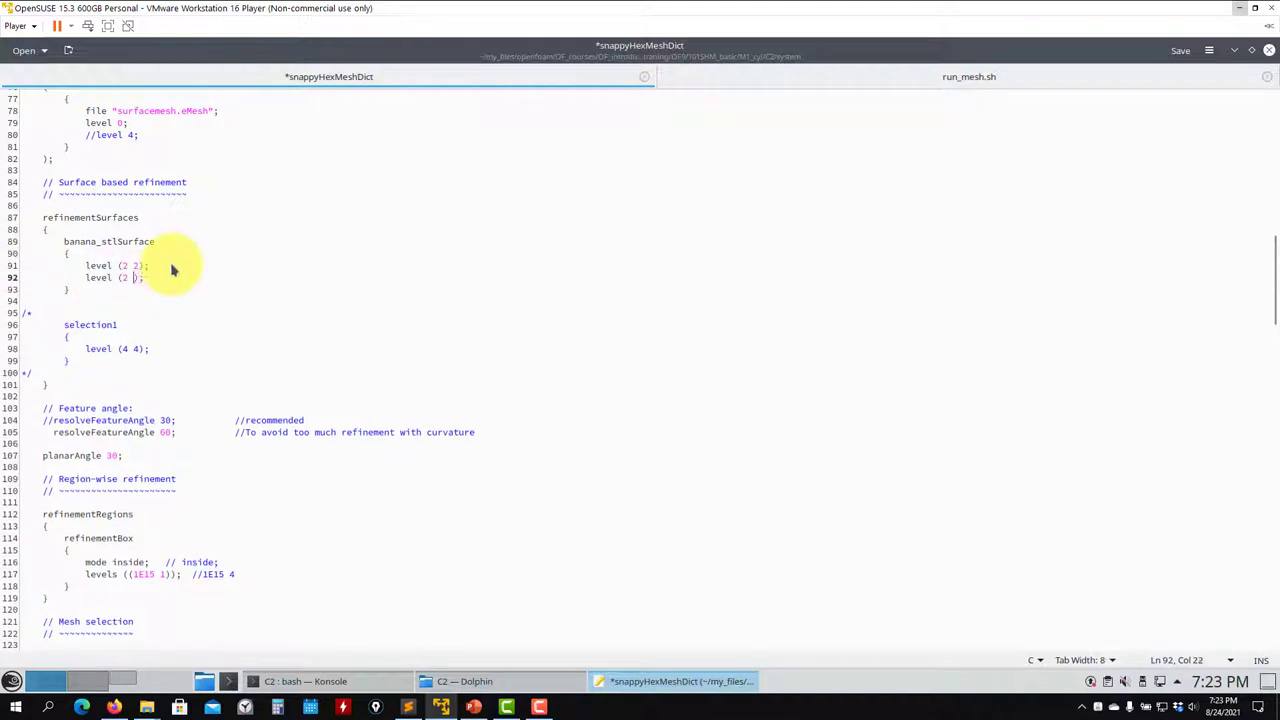
key("ctrl+s")
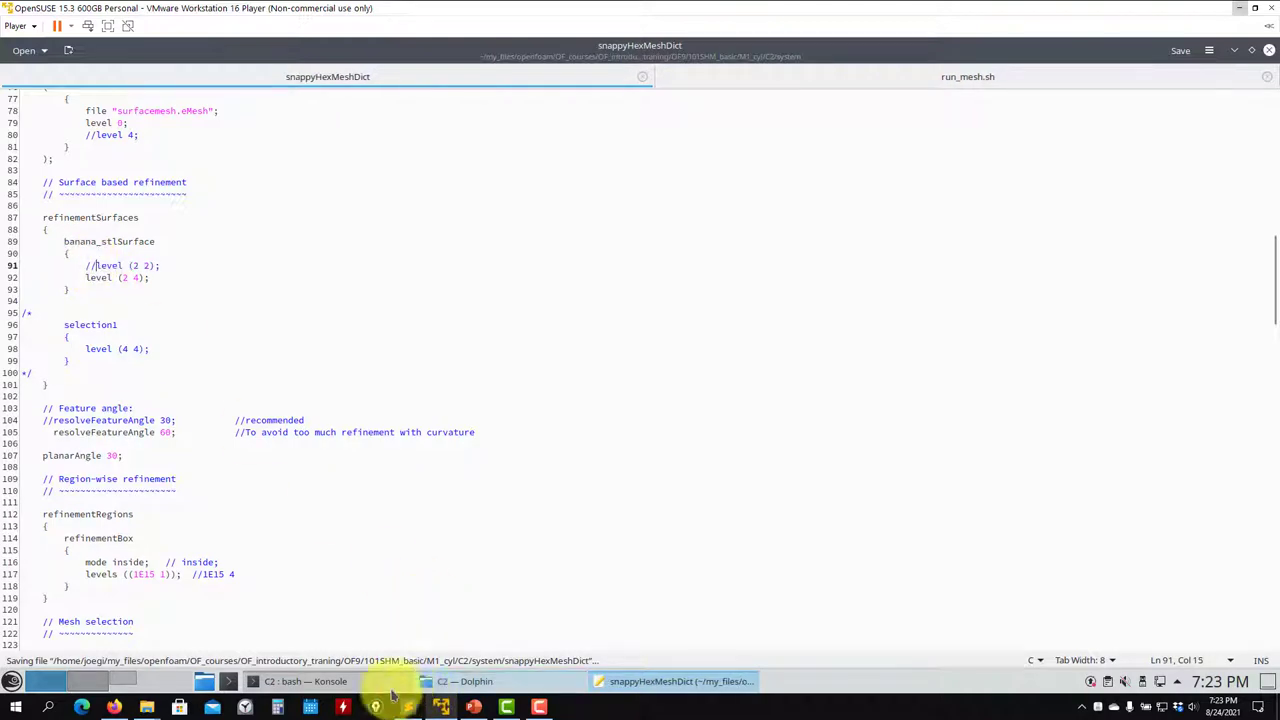
Rerun run_mesh.sh in the terminal and highlight the layer summary for banana_stlSurface in the new output.
left_click(305, 681)
key("Up")
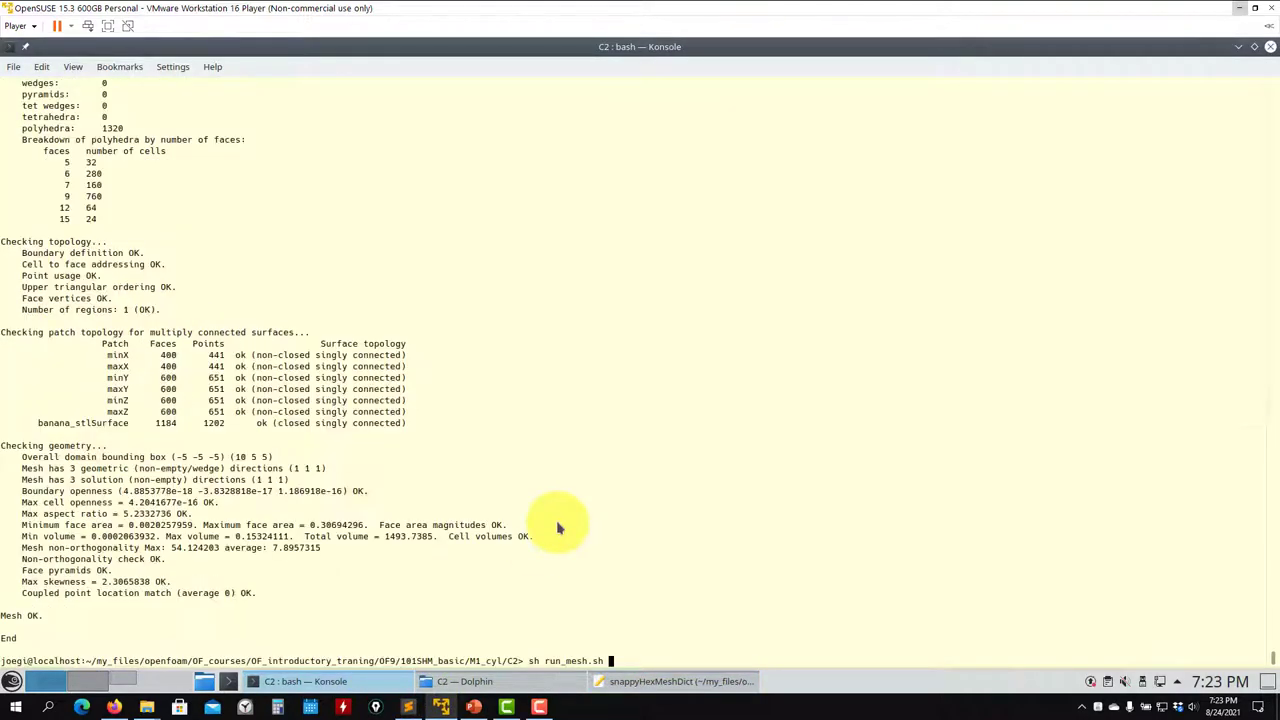
key("Return")
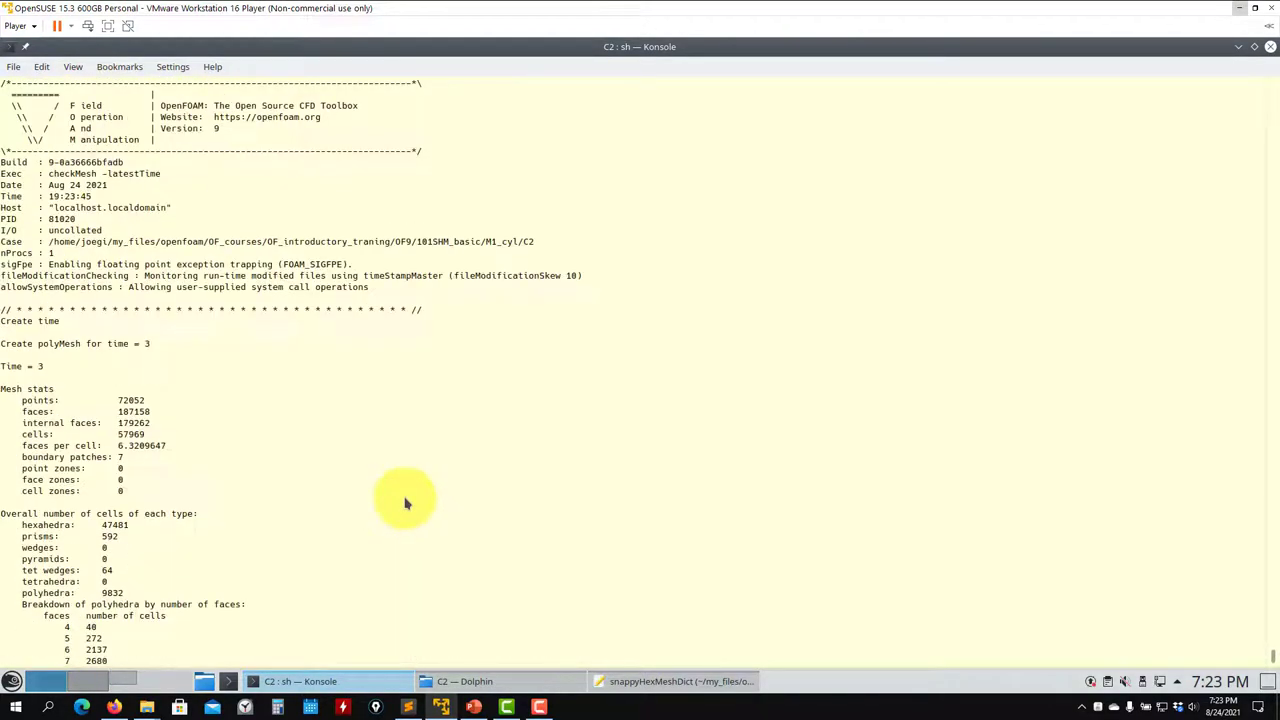
left_click_drag(284, 298, 10, 302)
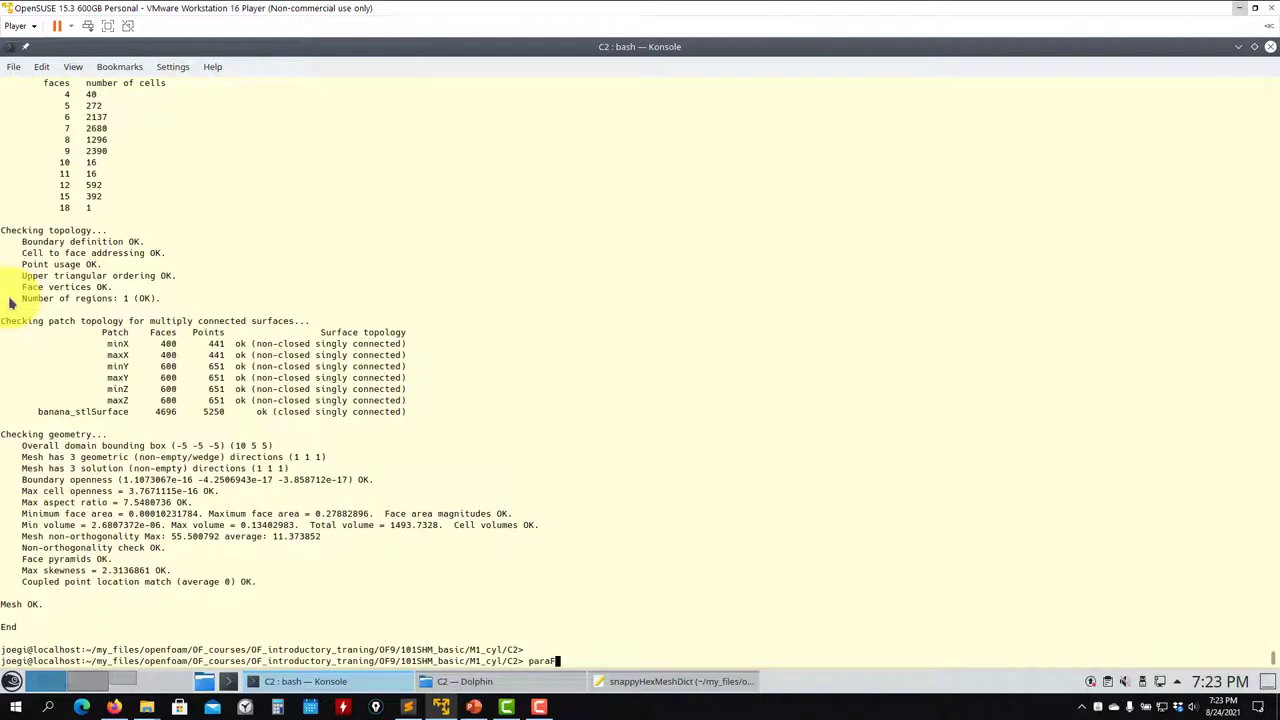
Launch paraFoam for the C2 case and check the writeFlags section at the end of snappyHexMeshDict.
key("Return")
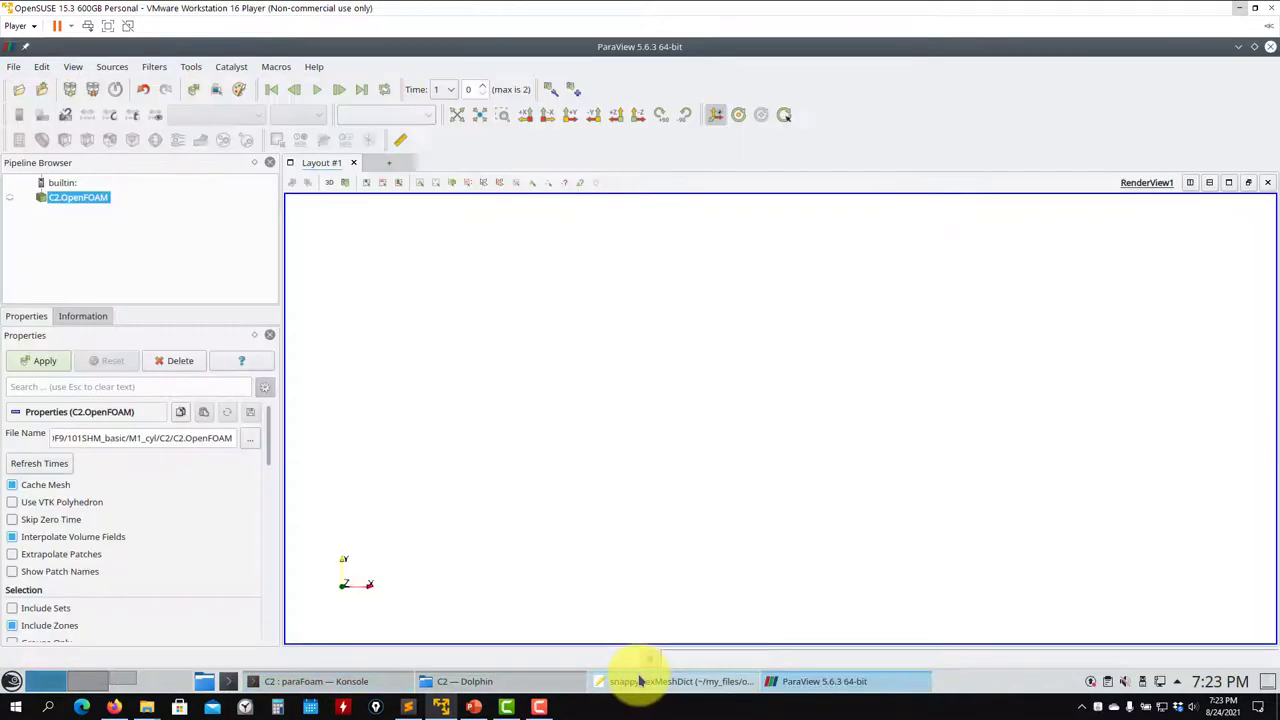
left_click(634, 679)
scroll(313, 390, "down", 20)
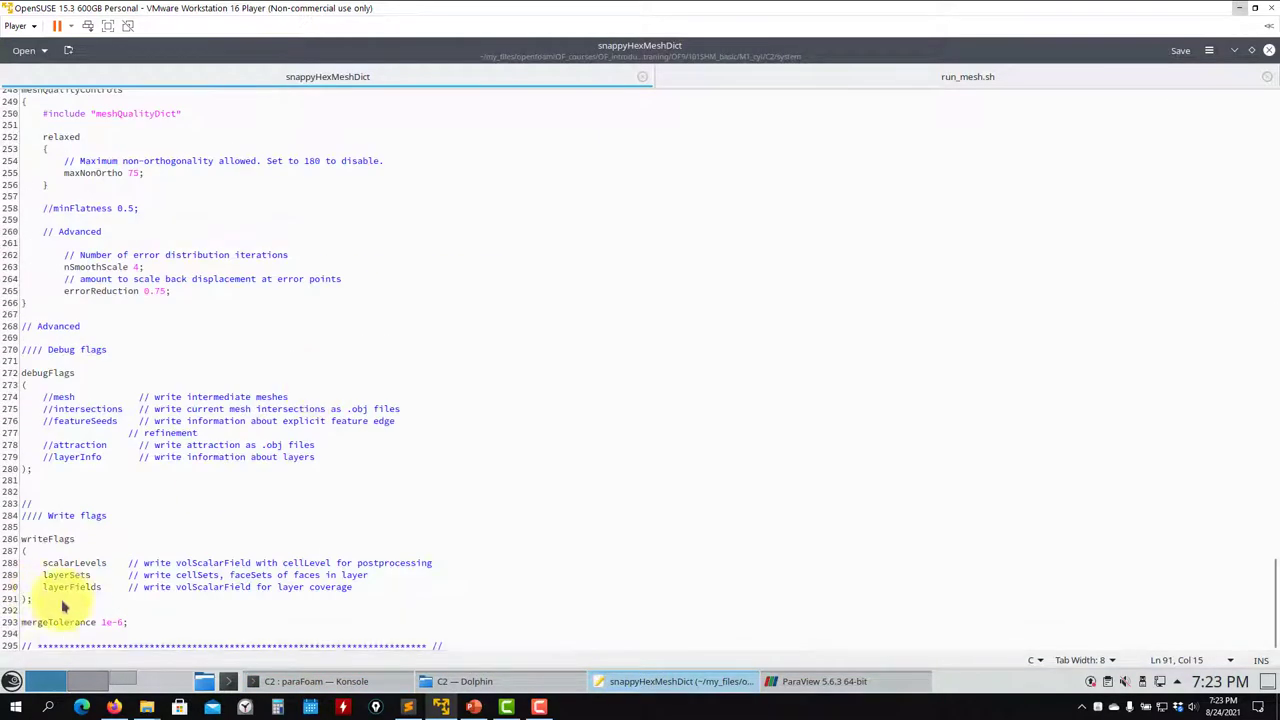
Switch to ParaView, load the C2 case, and cut it with a Z-normal slice at origin 2.5, 0, 0 with the plane outline hidden.
left_click(1234, 49)
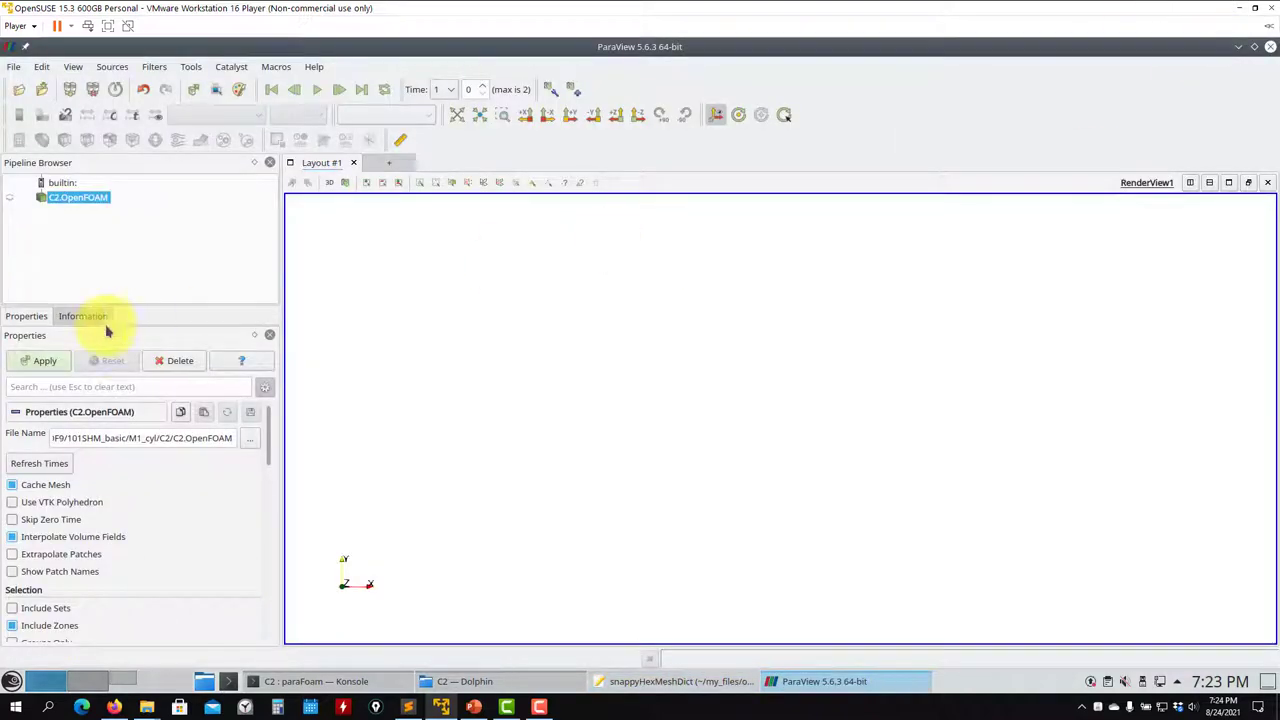
left_click(66, 365)
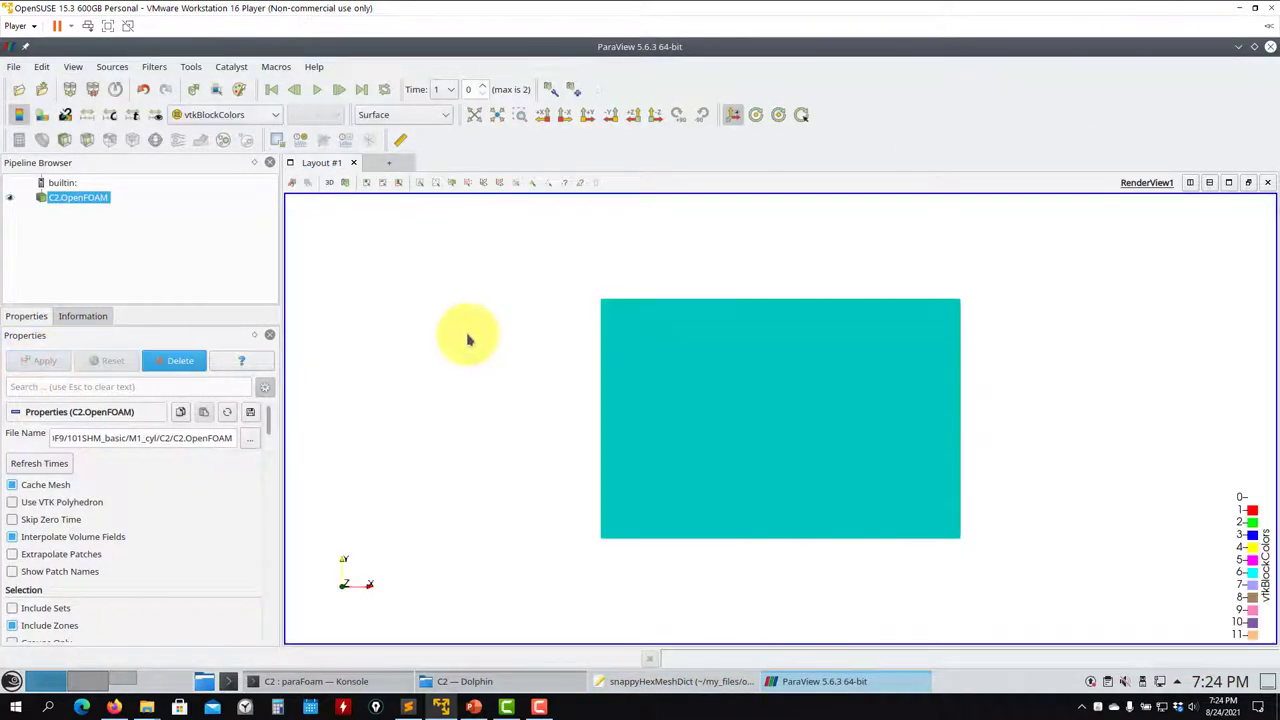
left_click(87, 141)
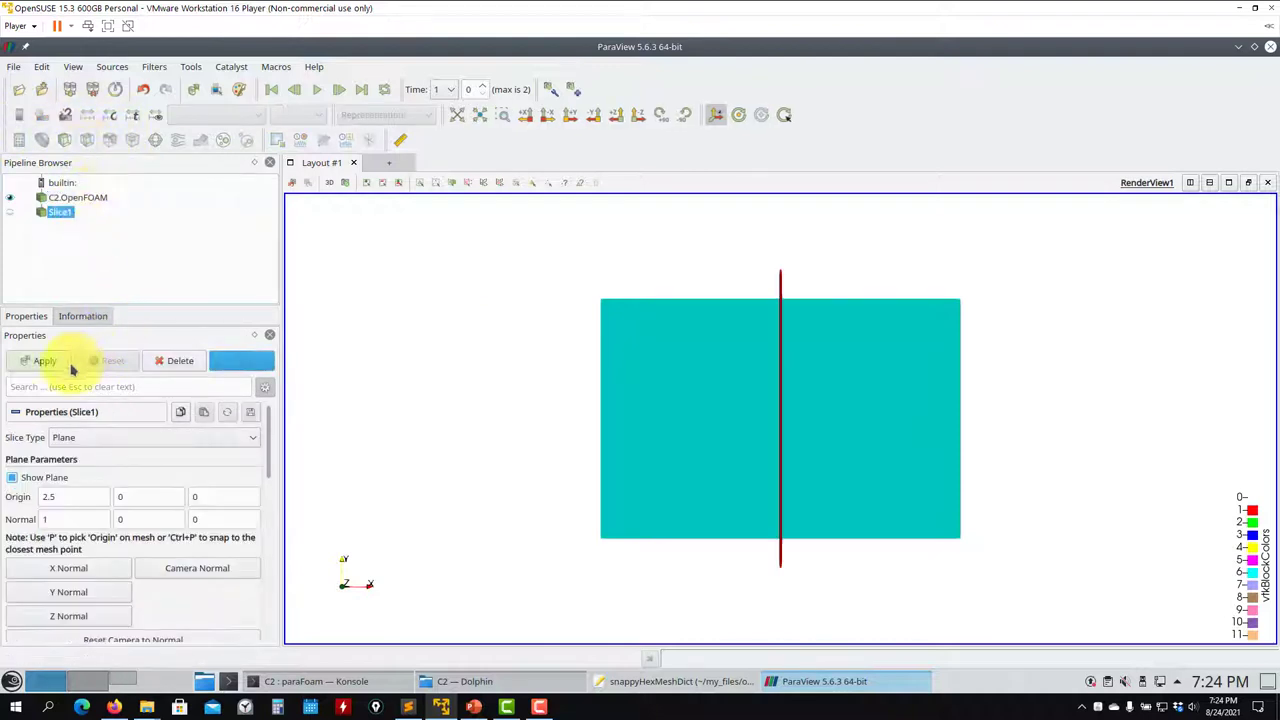
left_click(61, 593)
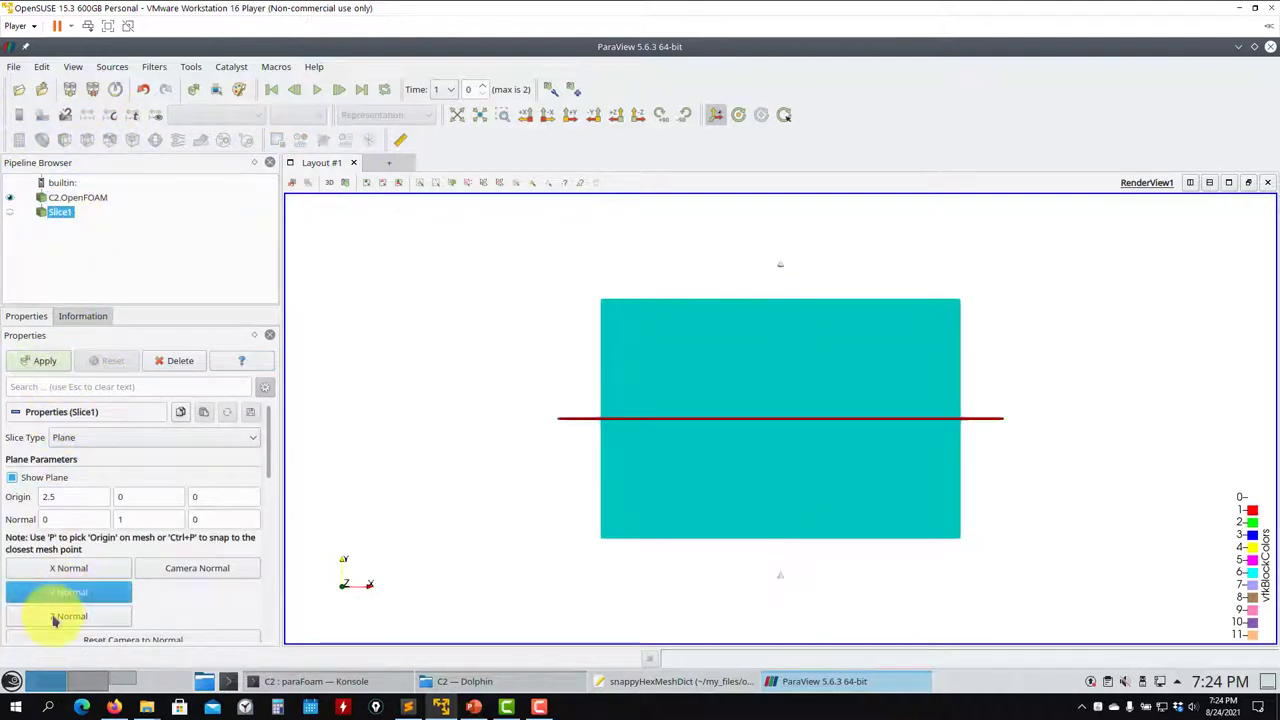
left_click(55, 617)
left_click(40, 360)
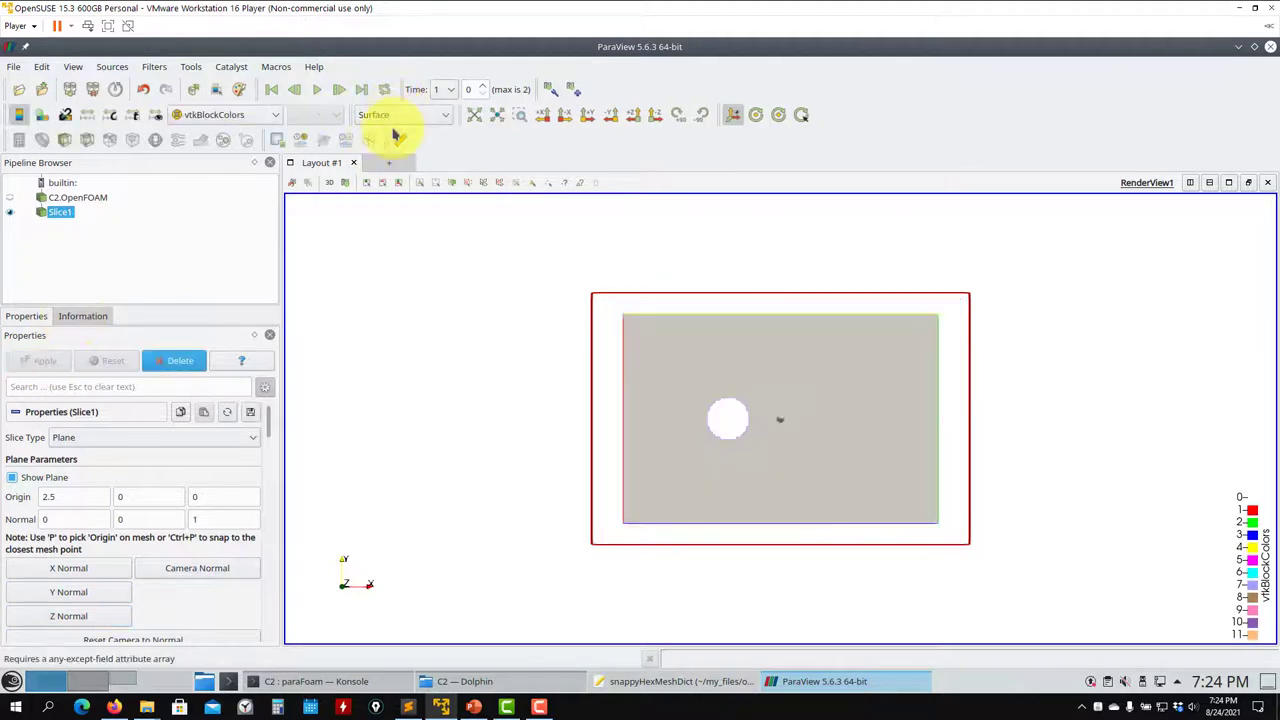
left_click(69, 477)
Display the slice as Surface With Edges, framed on the mesh around the cylinder hole.
scroll(749, 557, "up", 5)
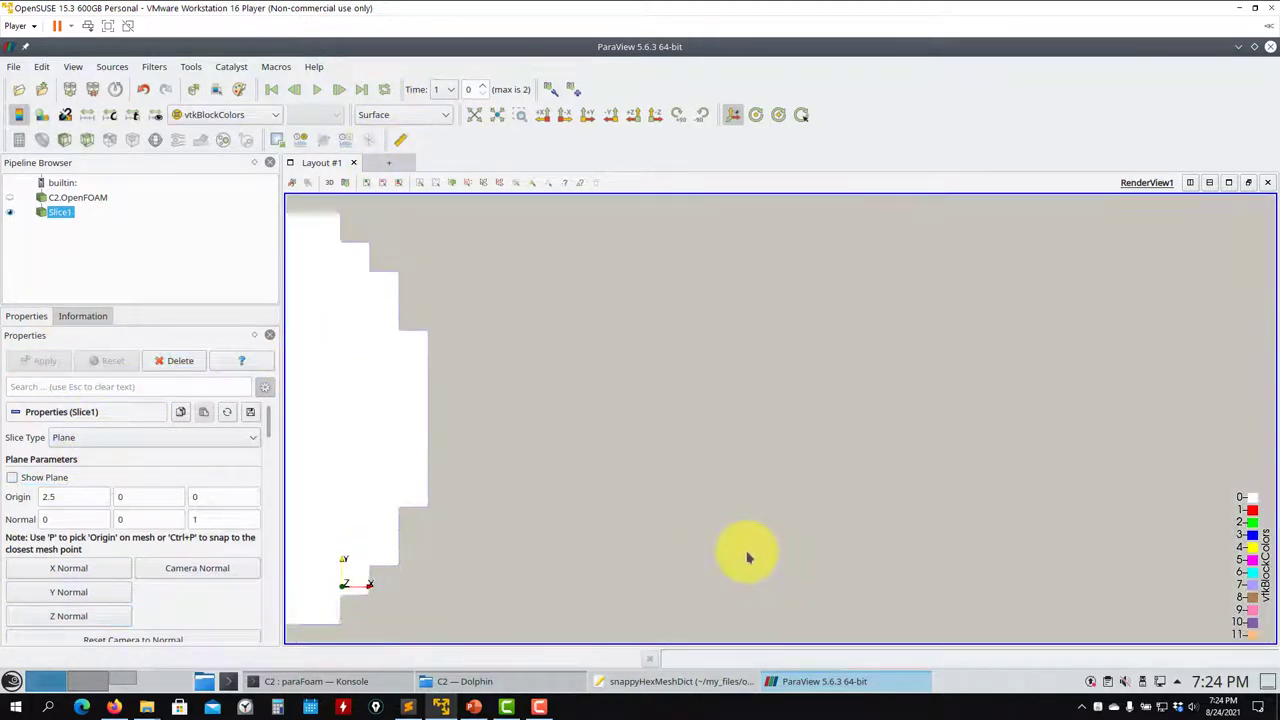
scroll(777, 509, "down", 2)
middle_click_drag(673, 403, 786, 409)
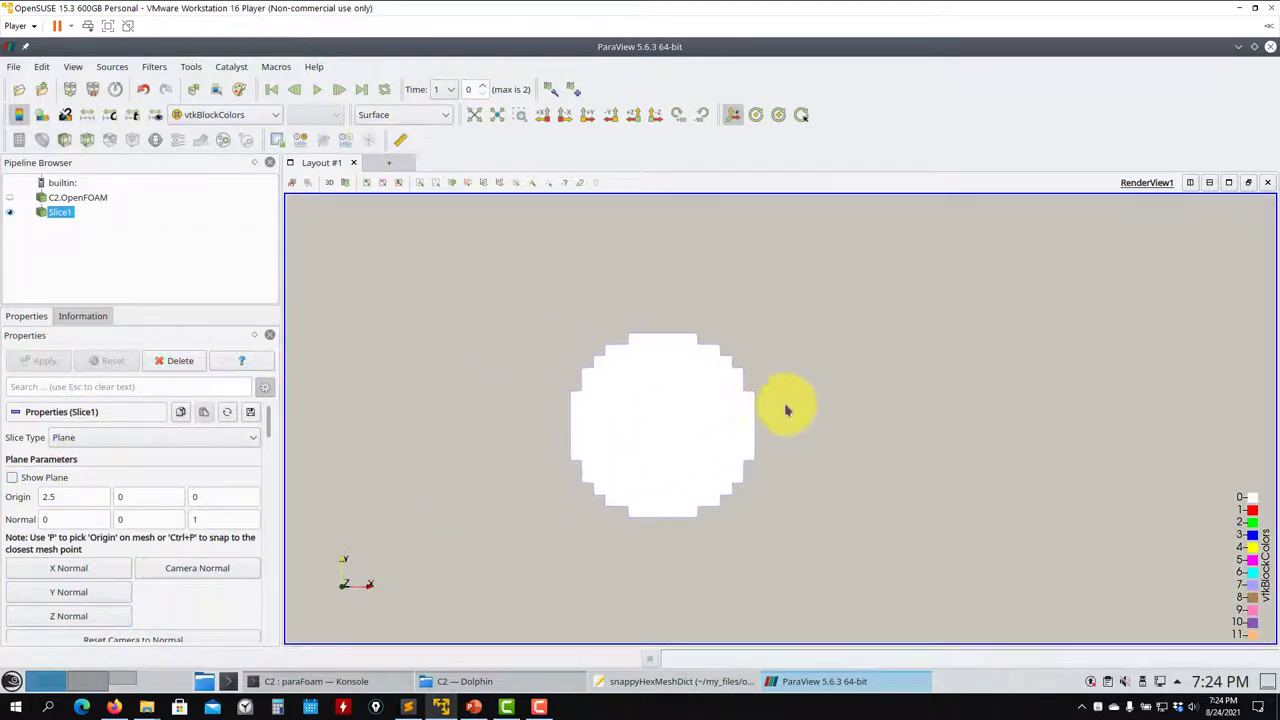
left_click(400, 114)
left_click(398, 231)
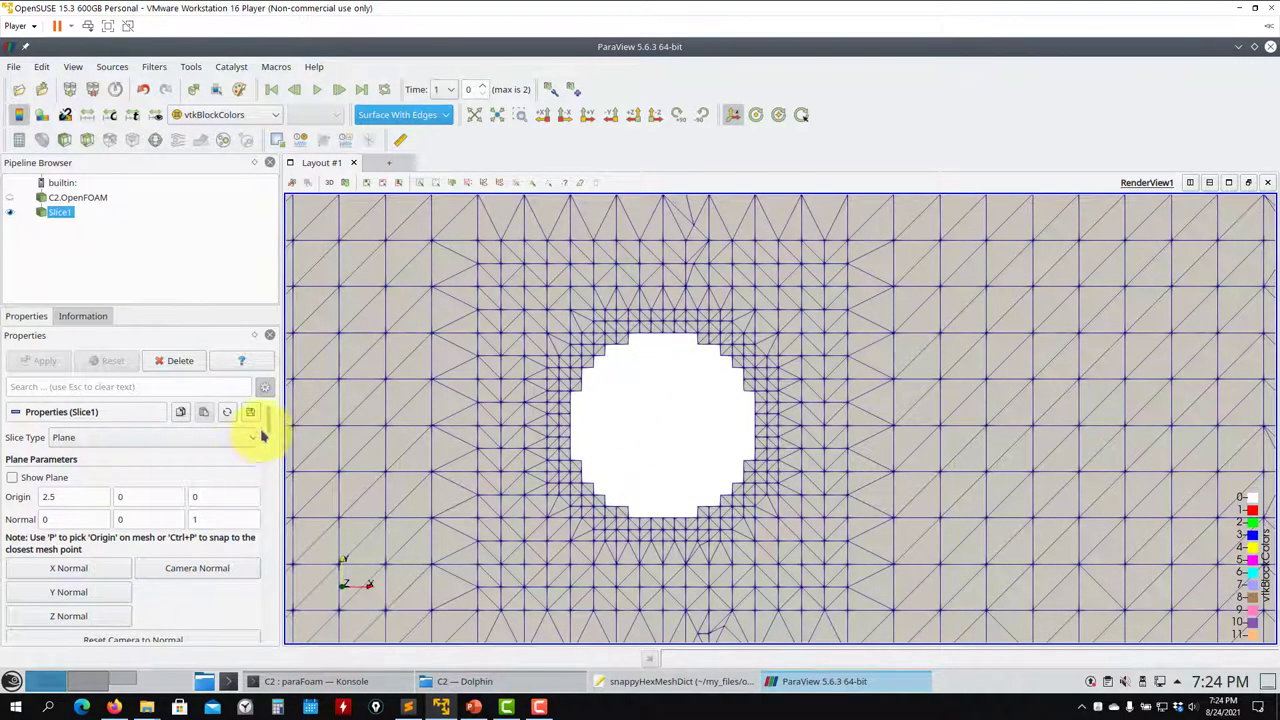
Turn off triangulation of the slice and apply the change.
scroll(269, 430, "down", 5)
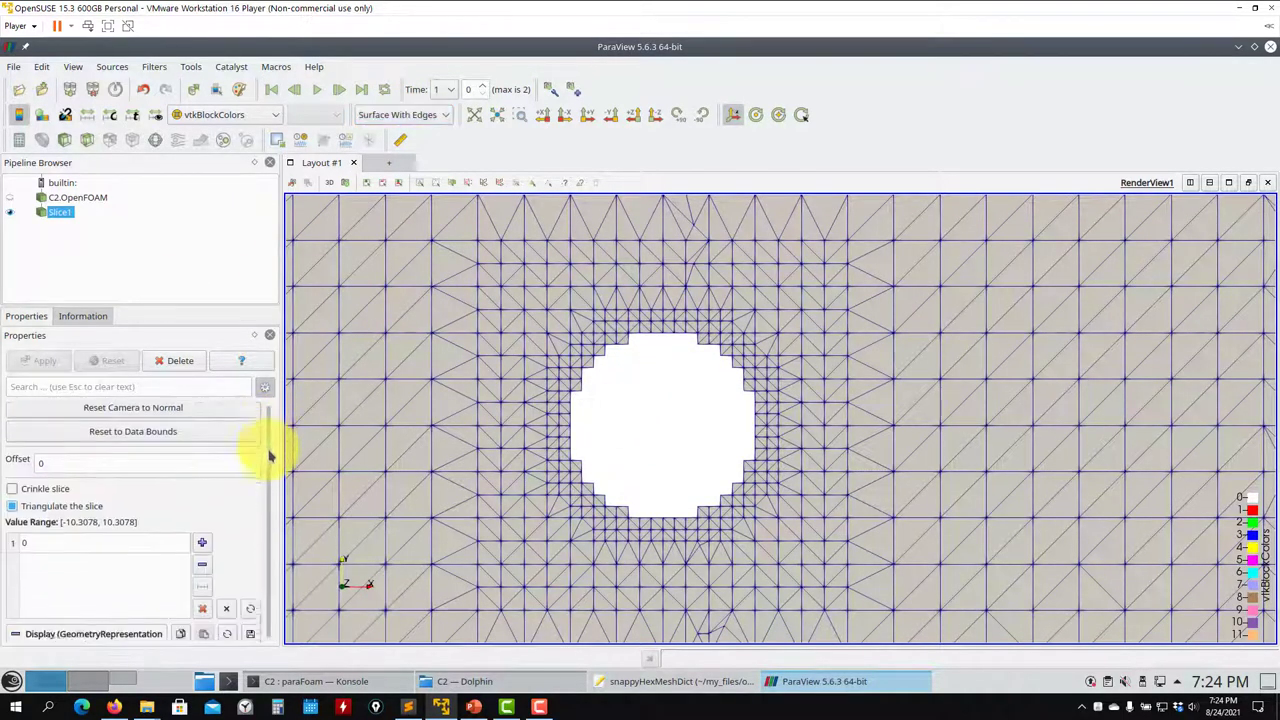
left_click(30, 498)
left_click(46, 362)
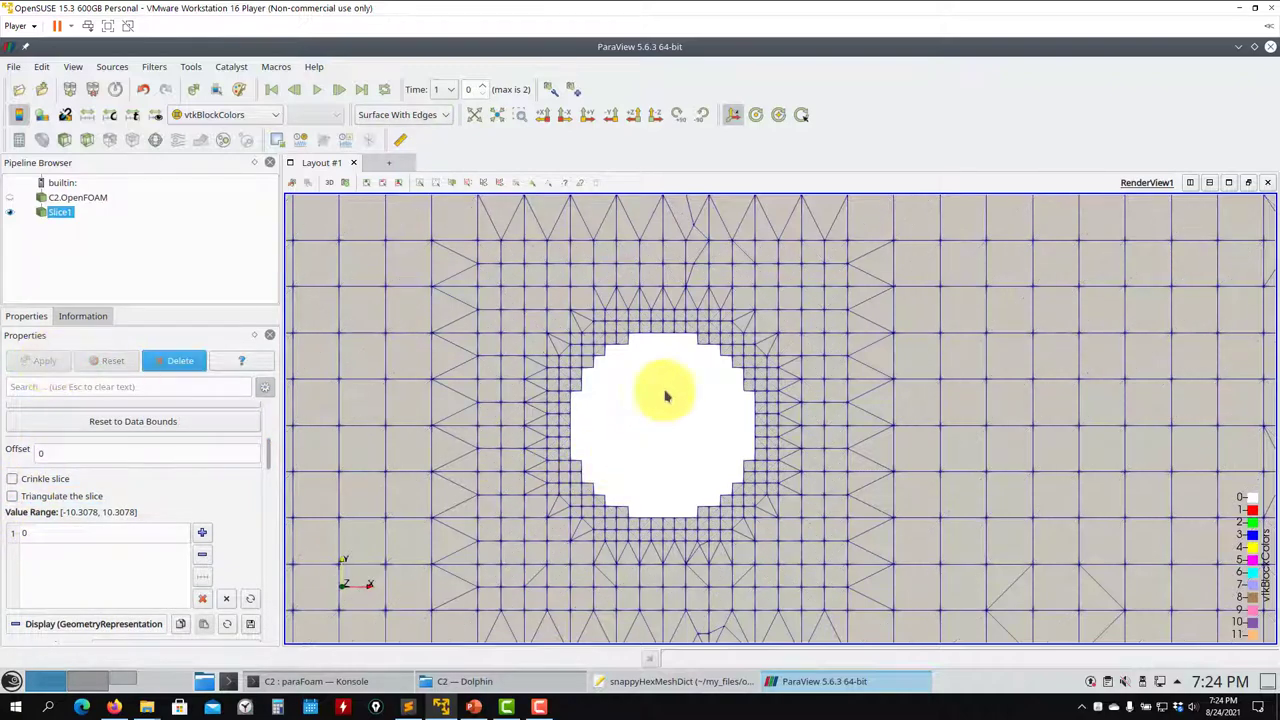
Advance the slice through time 2 to time 3, viewing the mesh around the cylinder up close.
left_click_drag(737, 366, 834, 467)
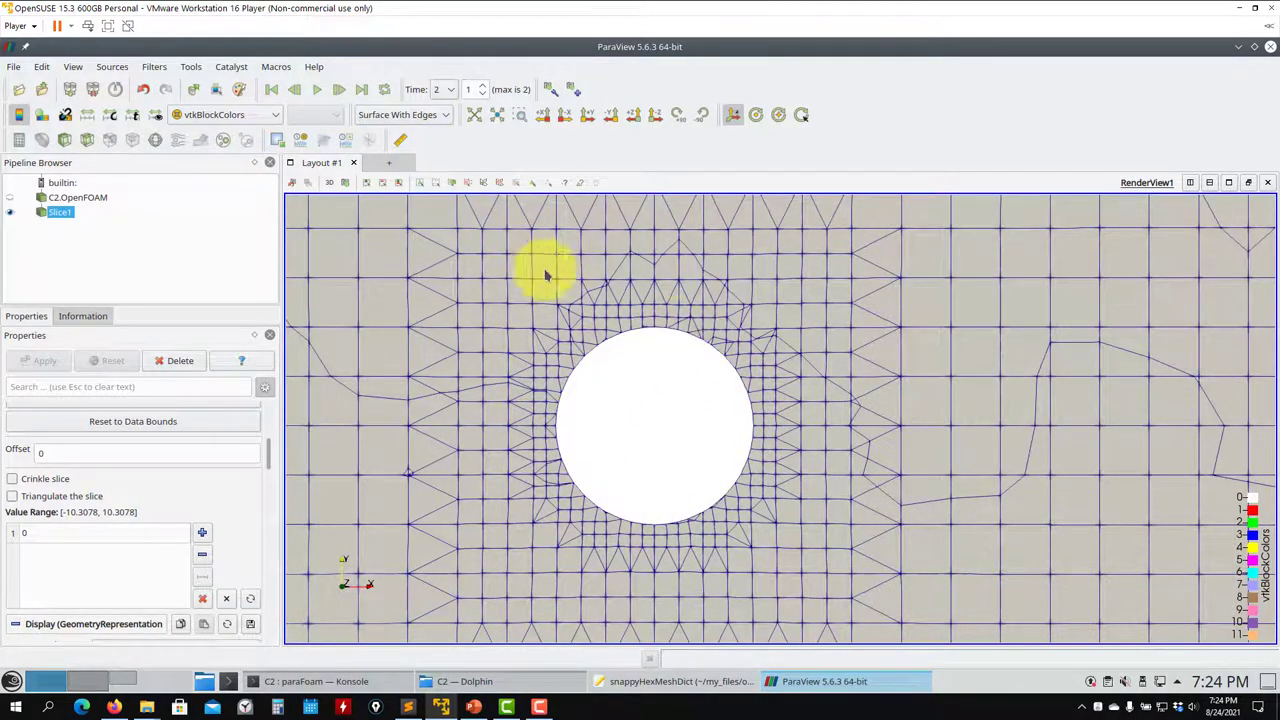
scroll(609, 357, "up", 3)
scroll(594, 395, "up", 1)
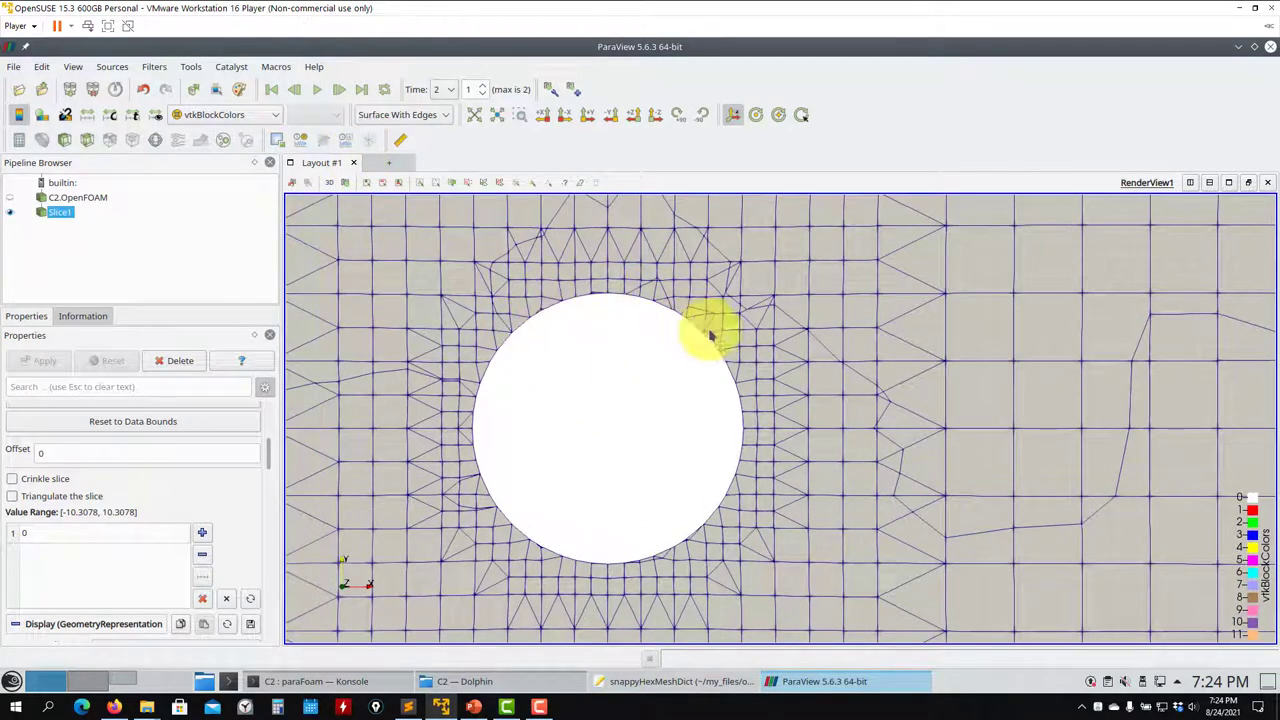
left_click(340, 90)
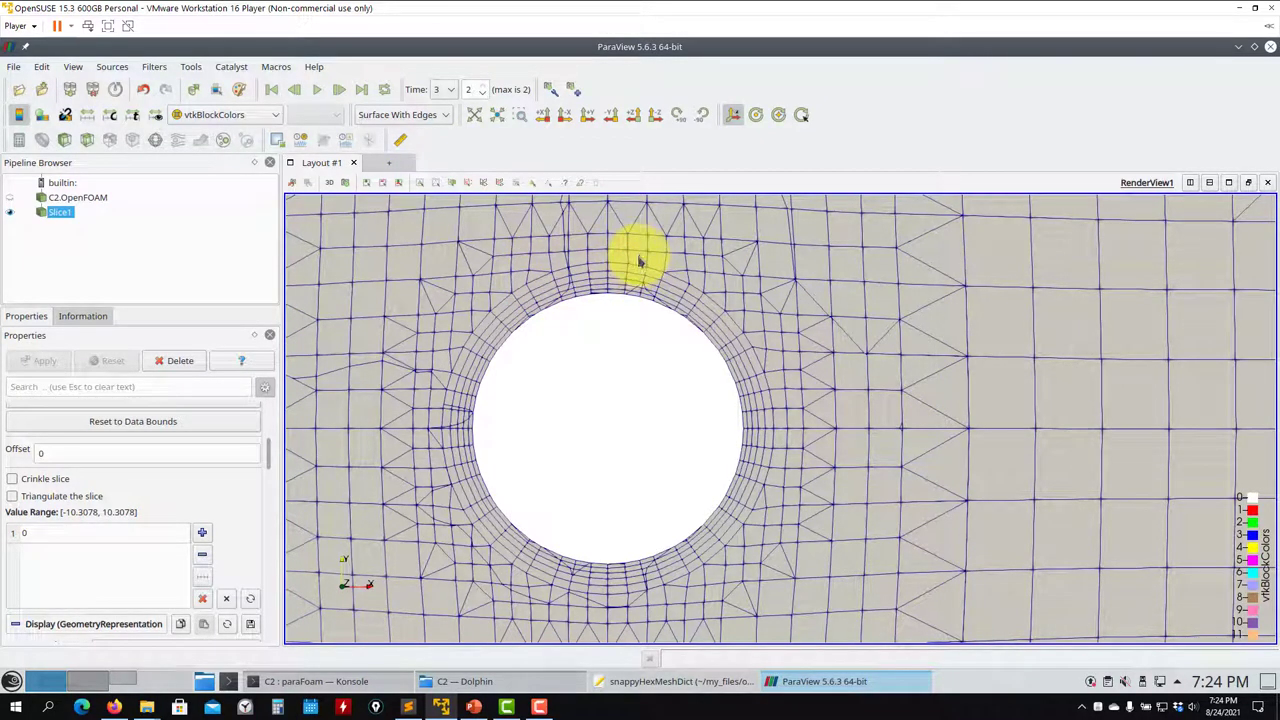
Compare the slice mesh at time 2, including the outer domain, with the layered mesh at time 3.
left_click(294, 90)
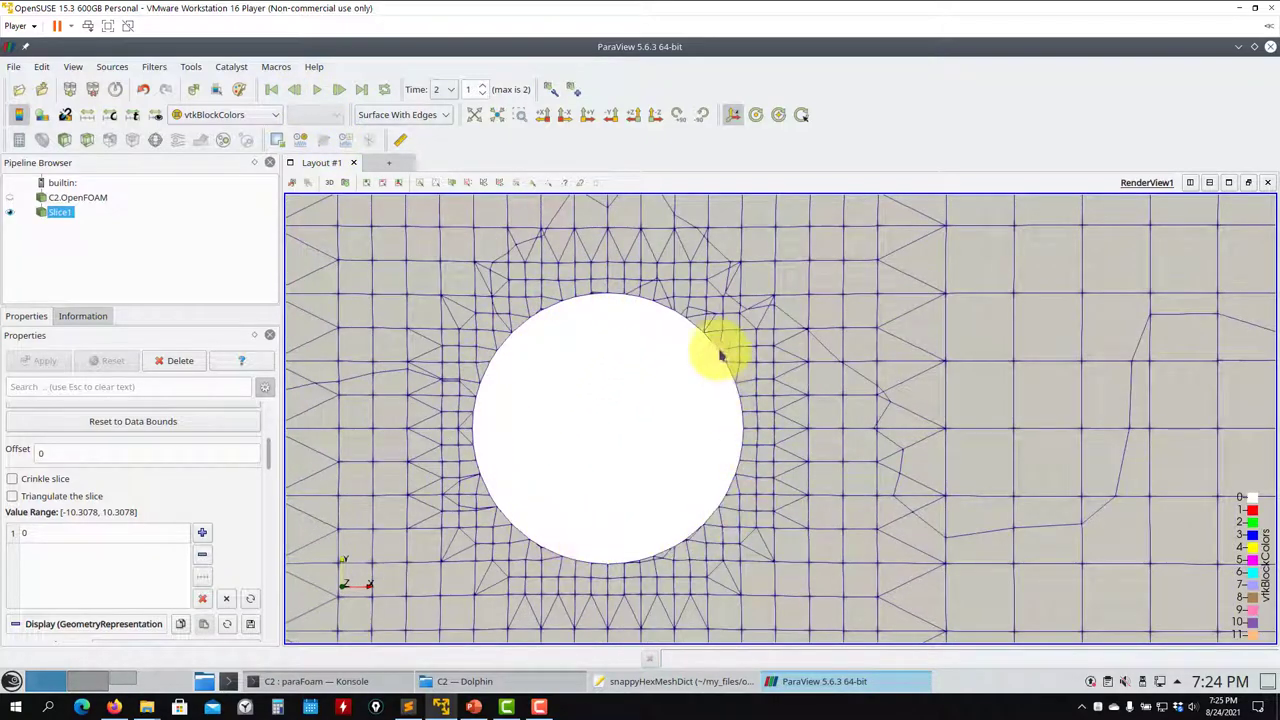
scroll(1037, 260, "down", 10)
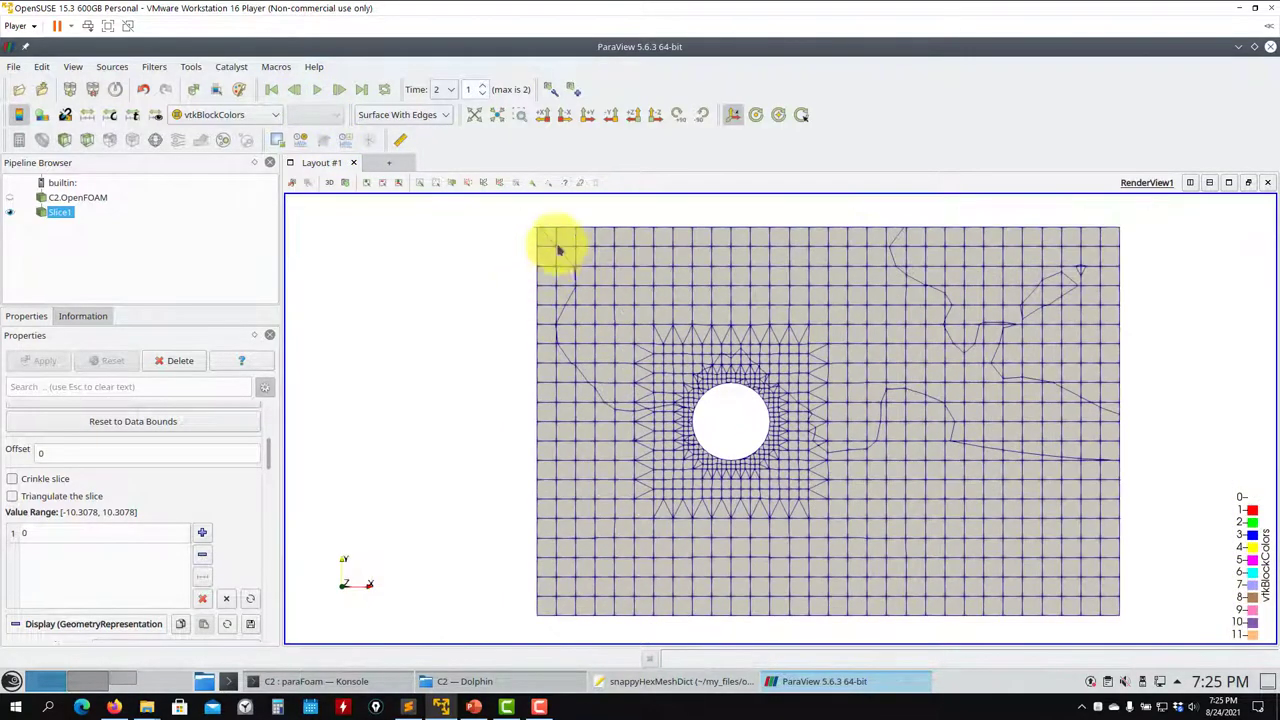
right_click_drag(651, 423, 658, 492)
left_click(340, 90)
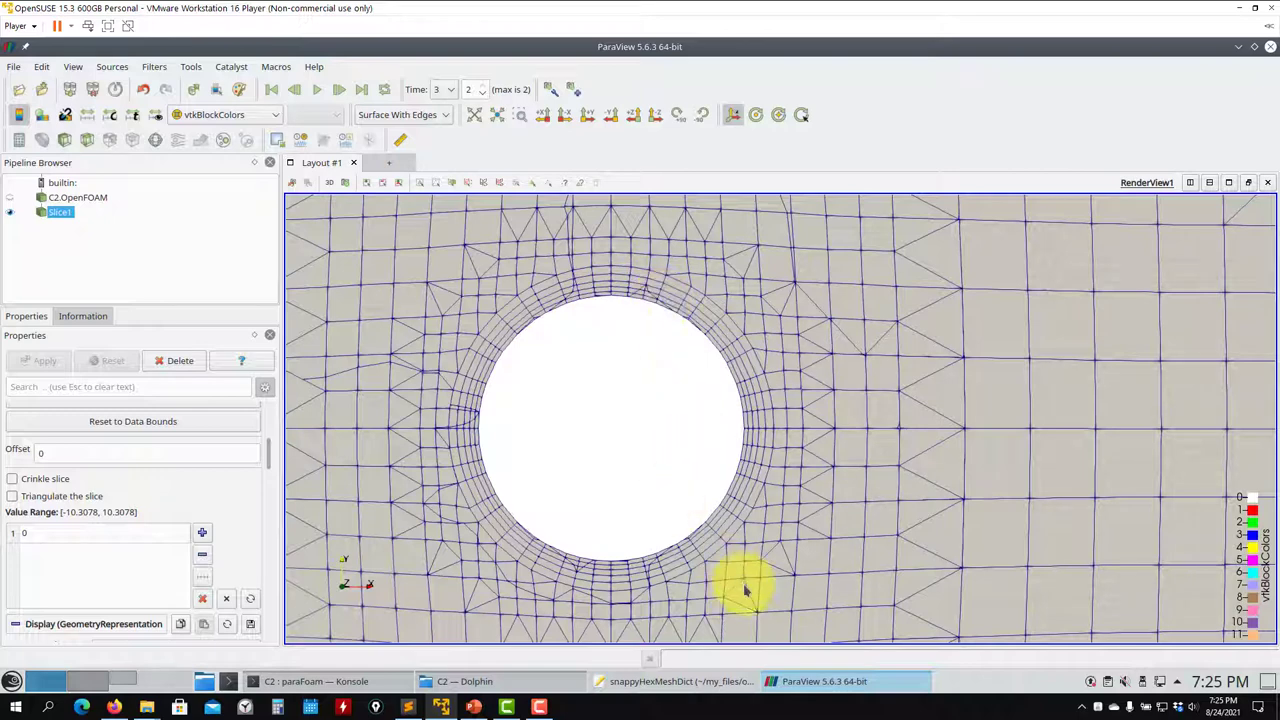
Review addLayersControls in snappyHexMeshDict, highlighting the possible layer thickness specification combinations, and return to ParaView.
left_click(651, 678)
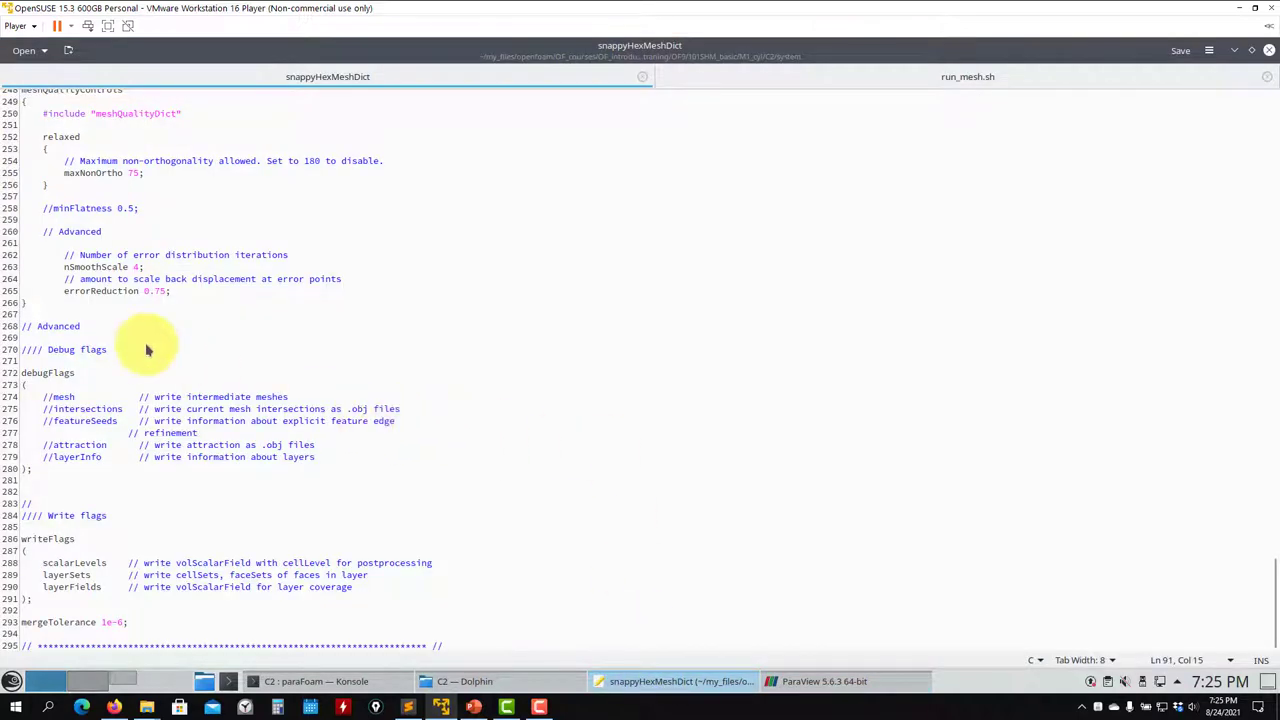
scroll(148, 346, "up", 17)
scroll(148, 346, "up", 13)
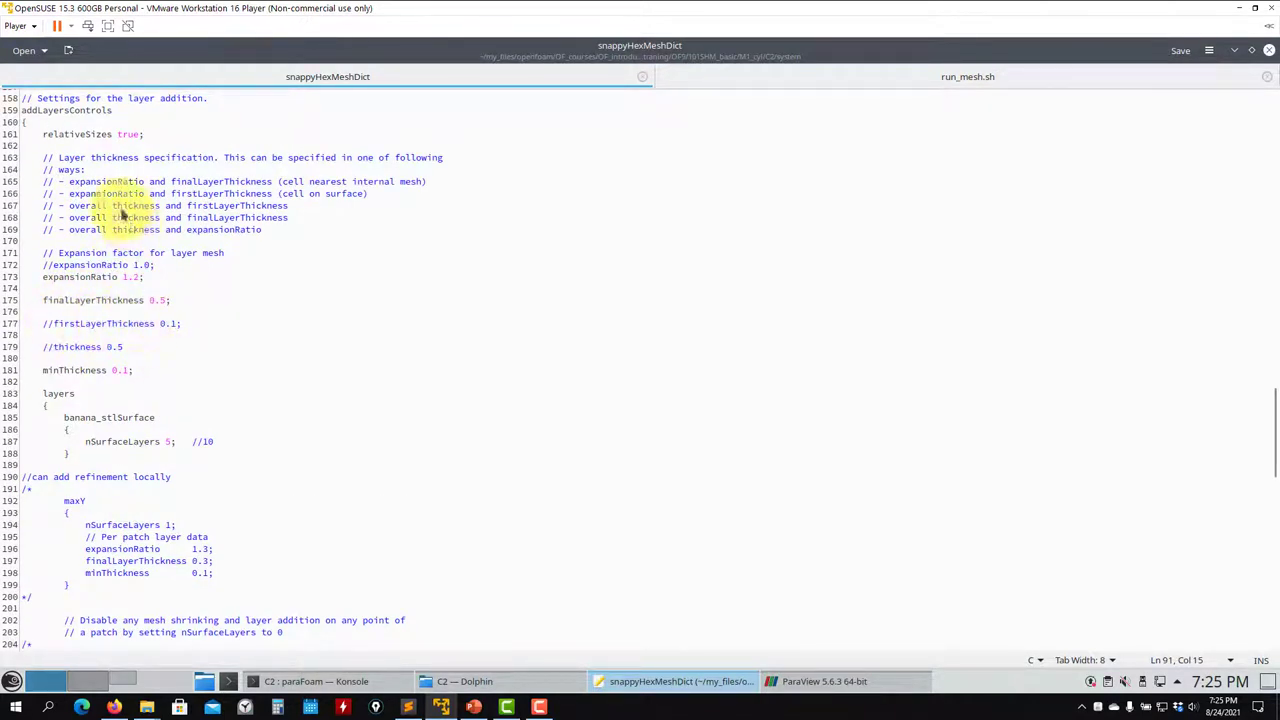
left_click_drag(262, 229, 43, 181)
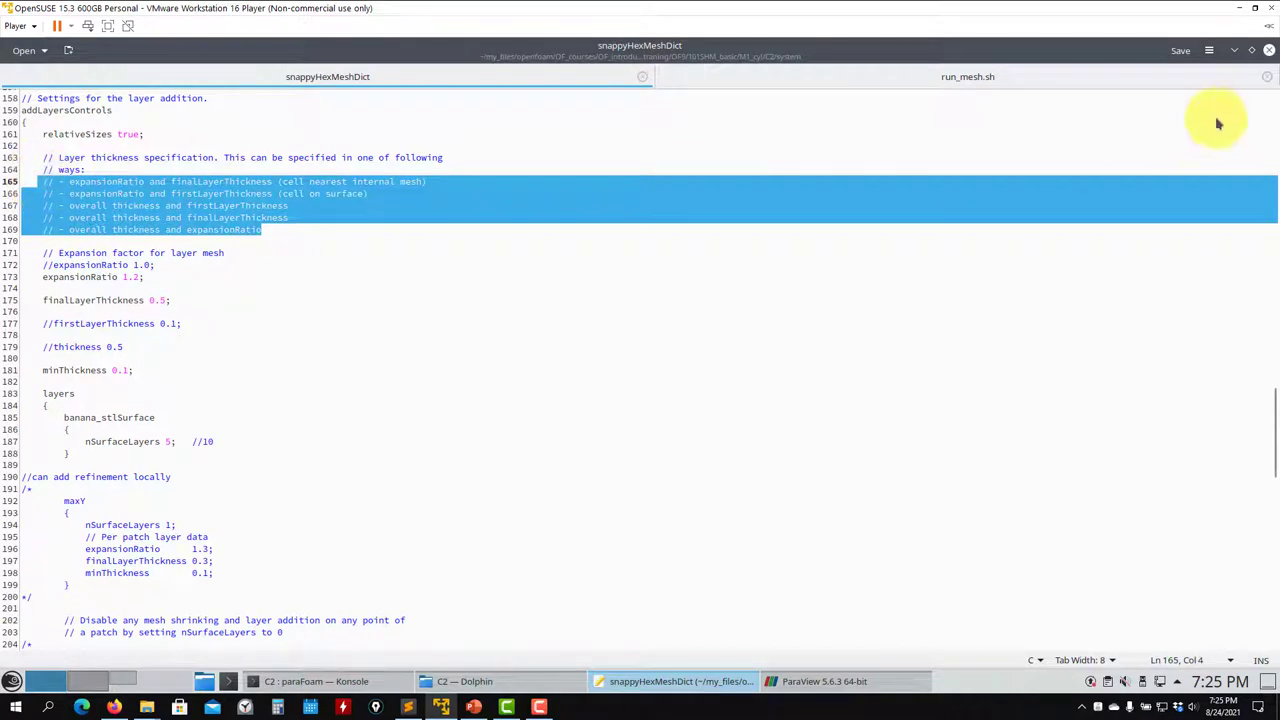
left_click(1236, 53)
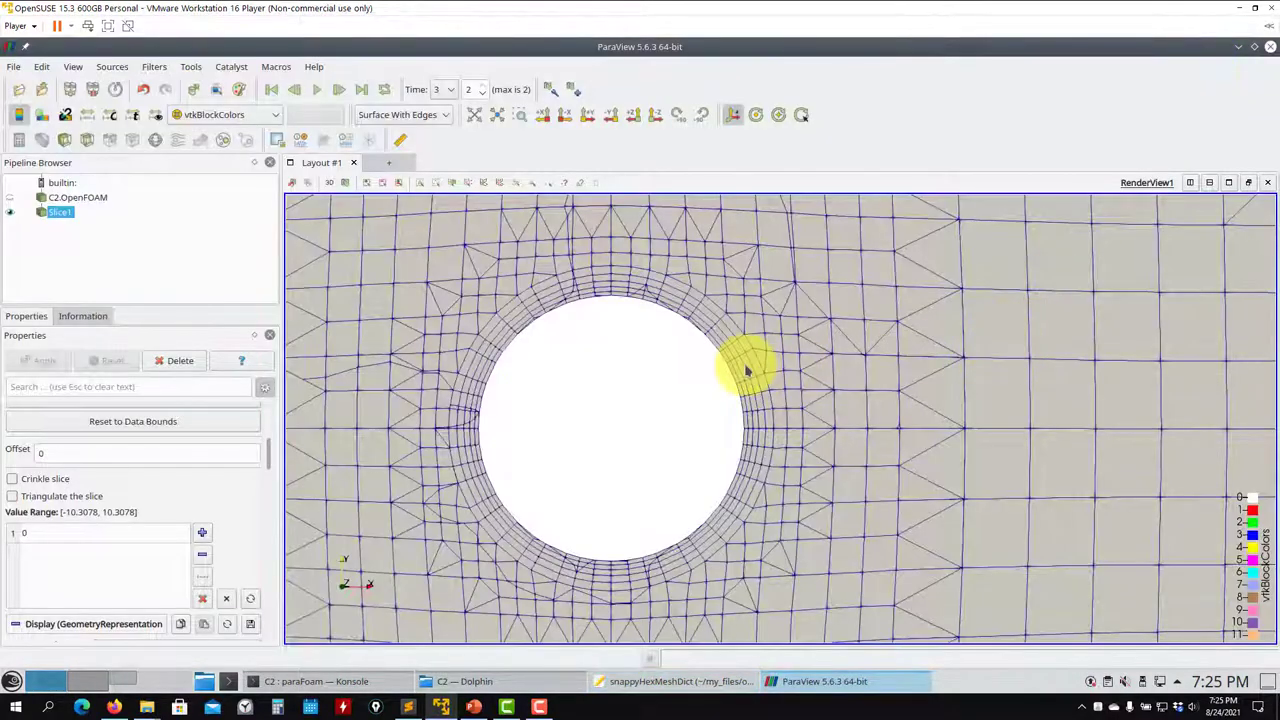
Hide the slice, show the C2.OpenFOAM source, and load only the banana_stlSurface wall as its mesh part.
left_click(11, 212)
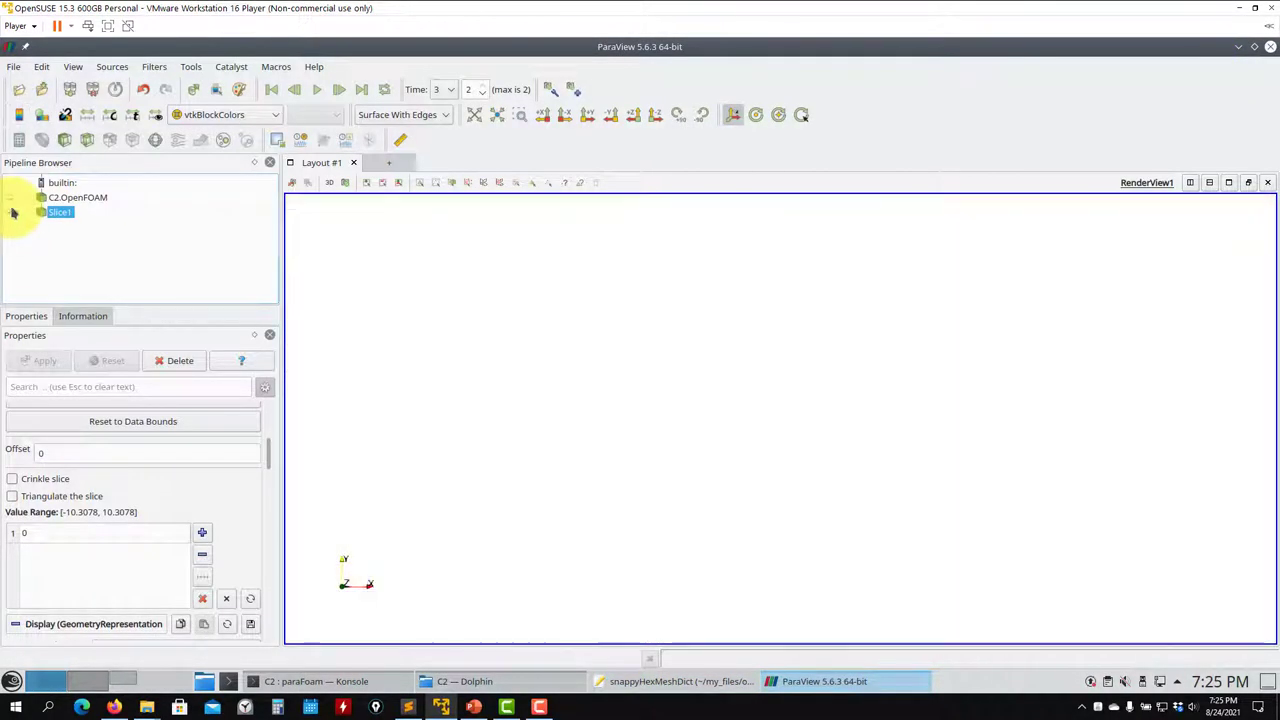
left_click(10, 197)
scroll(270, 450, "down", 2)
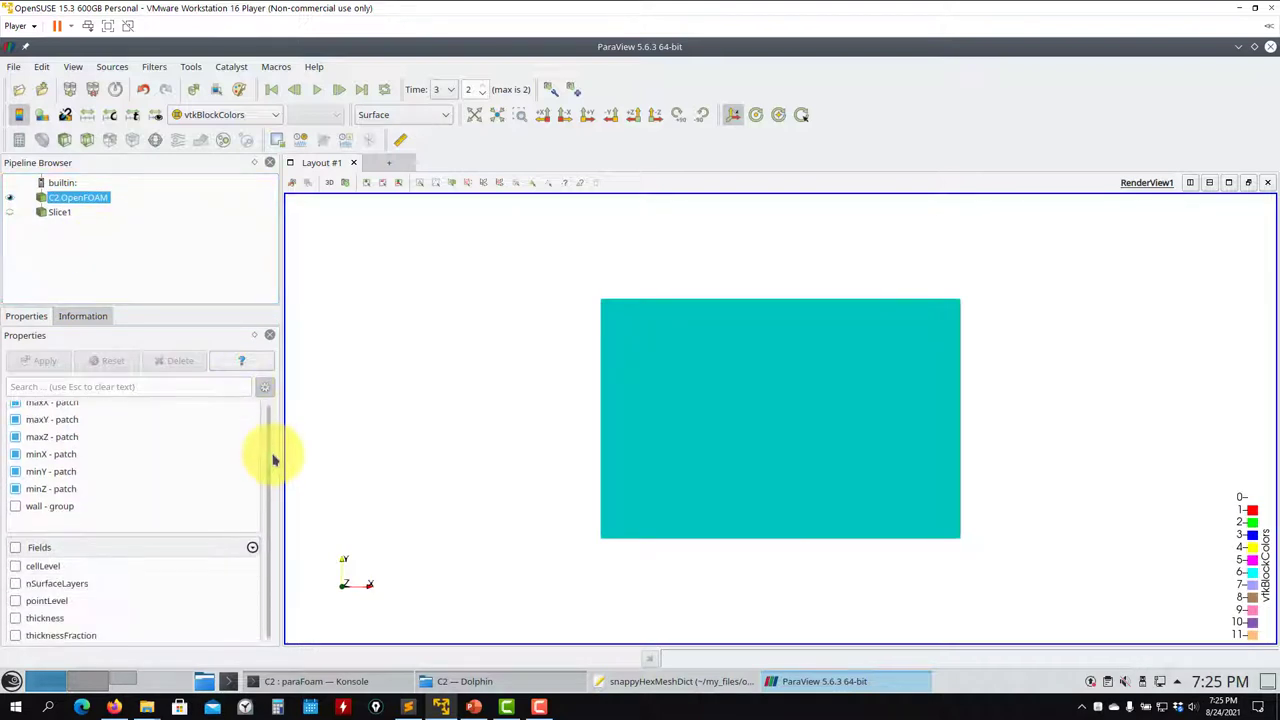
scroll(274, 455, "up", 2)
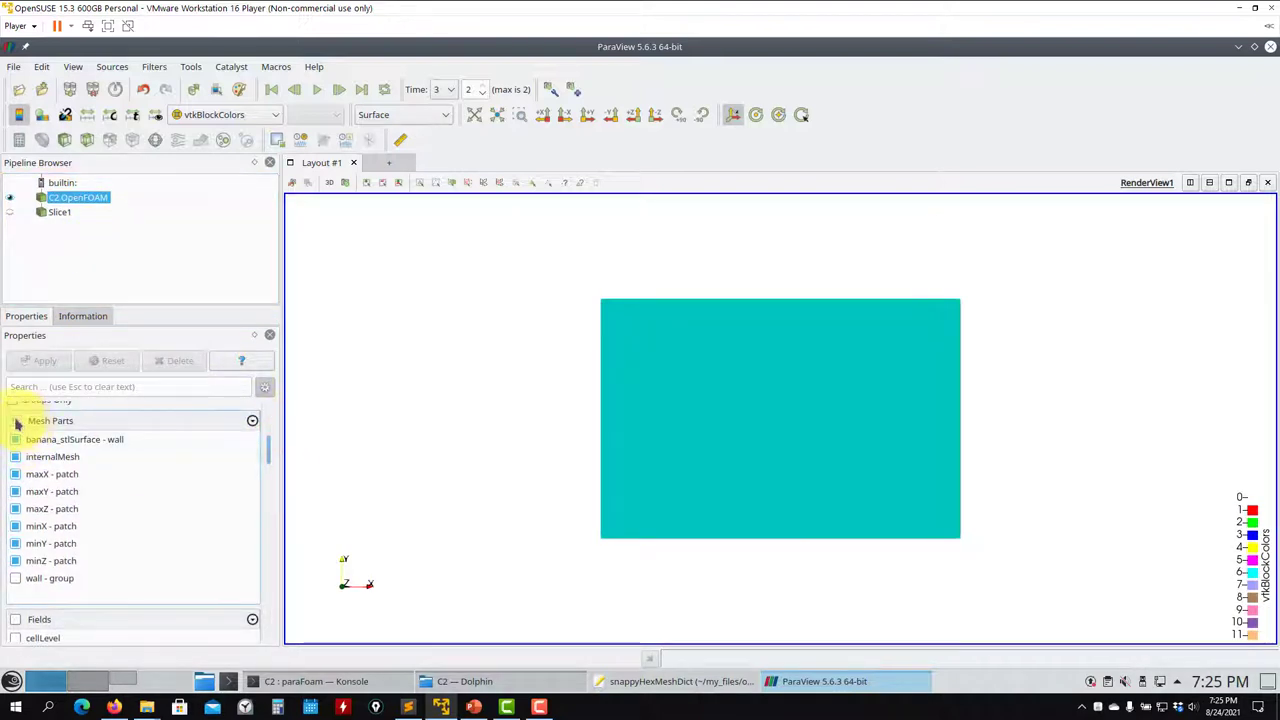
left_click(16, 421)
left_click(15, 440)
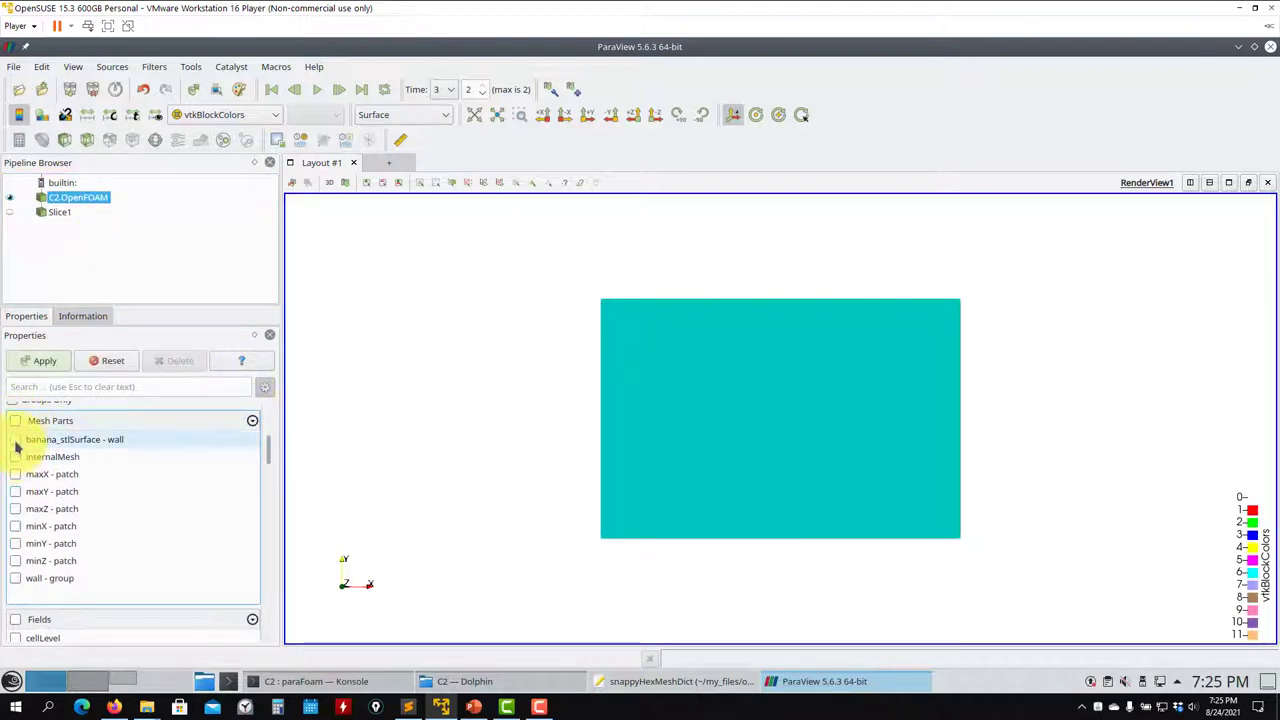
left_click(42, 361)
Display the cylinder wall as Surface With Edges and examine its surface mesh from the side.
left_click_drag(614, 349, 656, 346)
left_click(414, 116)
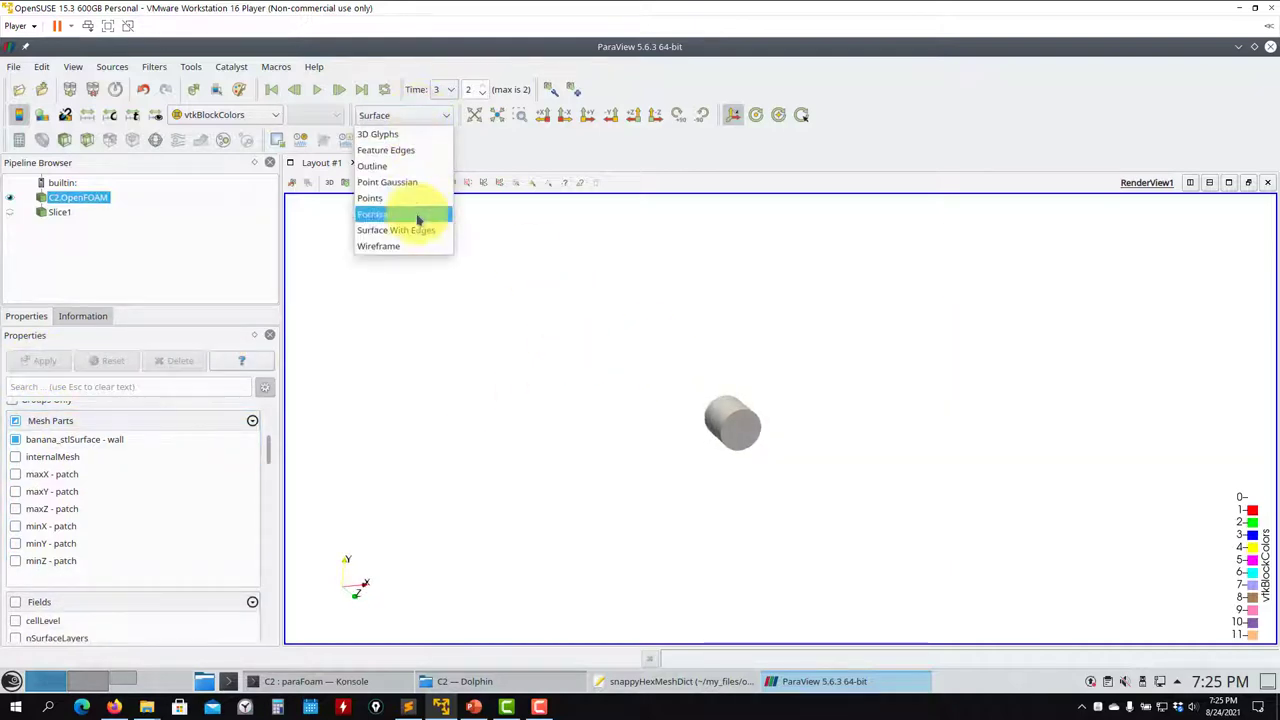
left_click(421, 231)
right_click_drag(589, 443, 571, 543)
left_click_drag(571, 543, 805, 432)
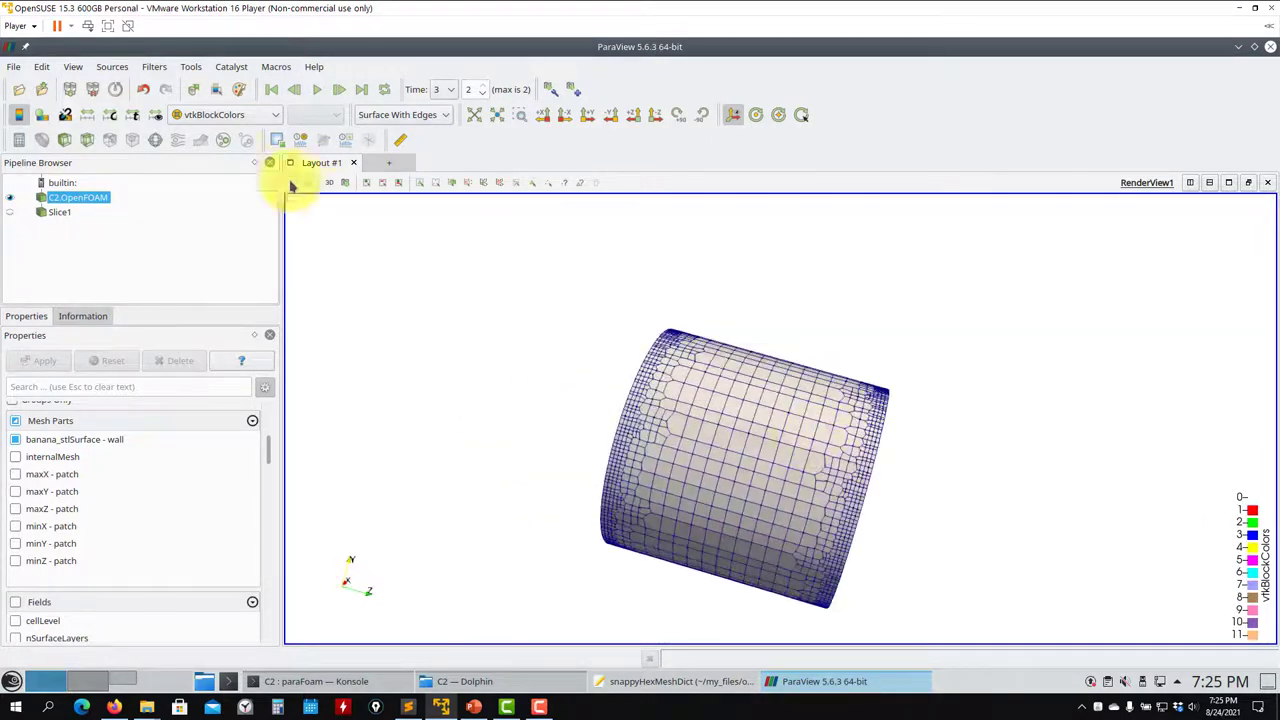
Load all available fields of the C2 case: cellLevel, nSurfaceLayers, pointLevel, thickness and thicknessFraction.
left_click(251, 112)
left_click(271, 443)
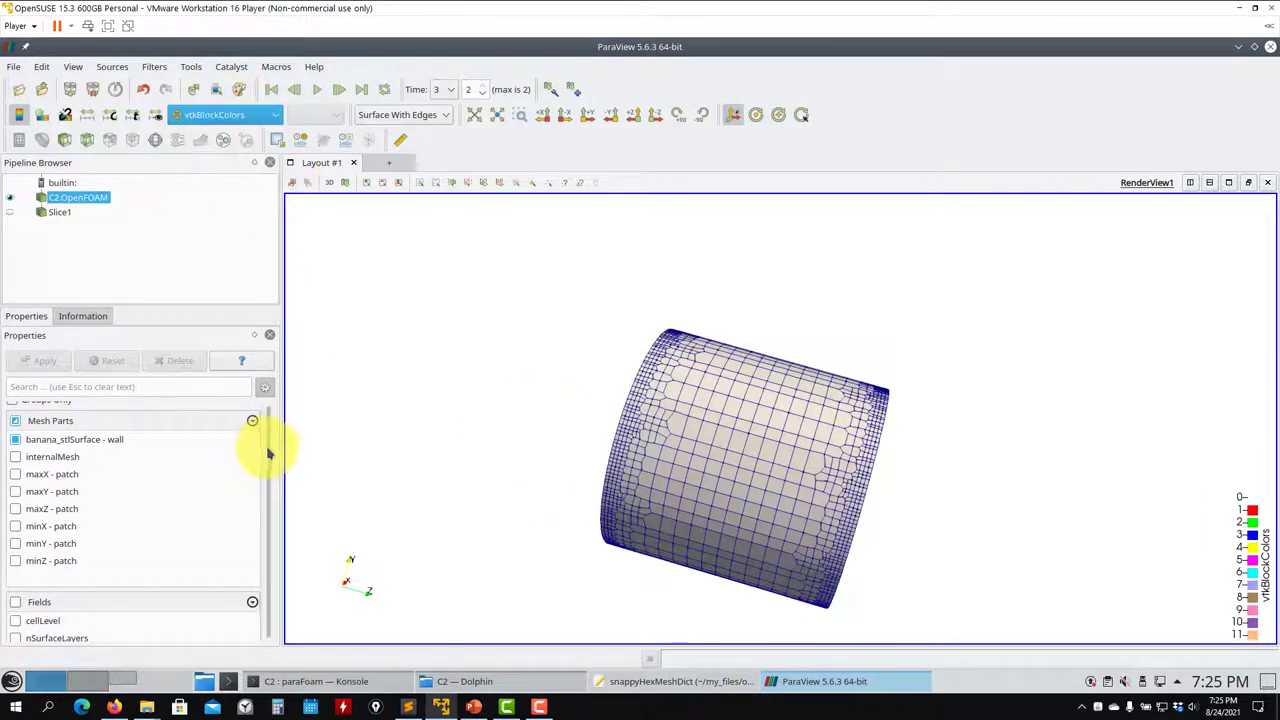
scroll(271, 438, "up", 3)
scroll(271, 433, "down", 10)
scroll(277, 428, "up", 10)
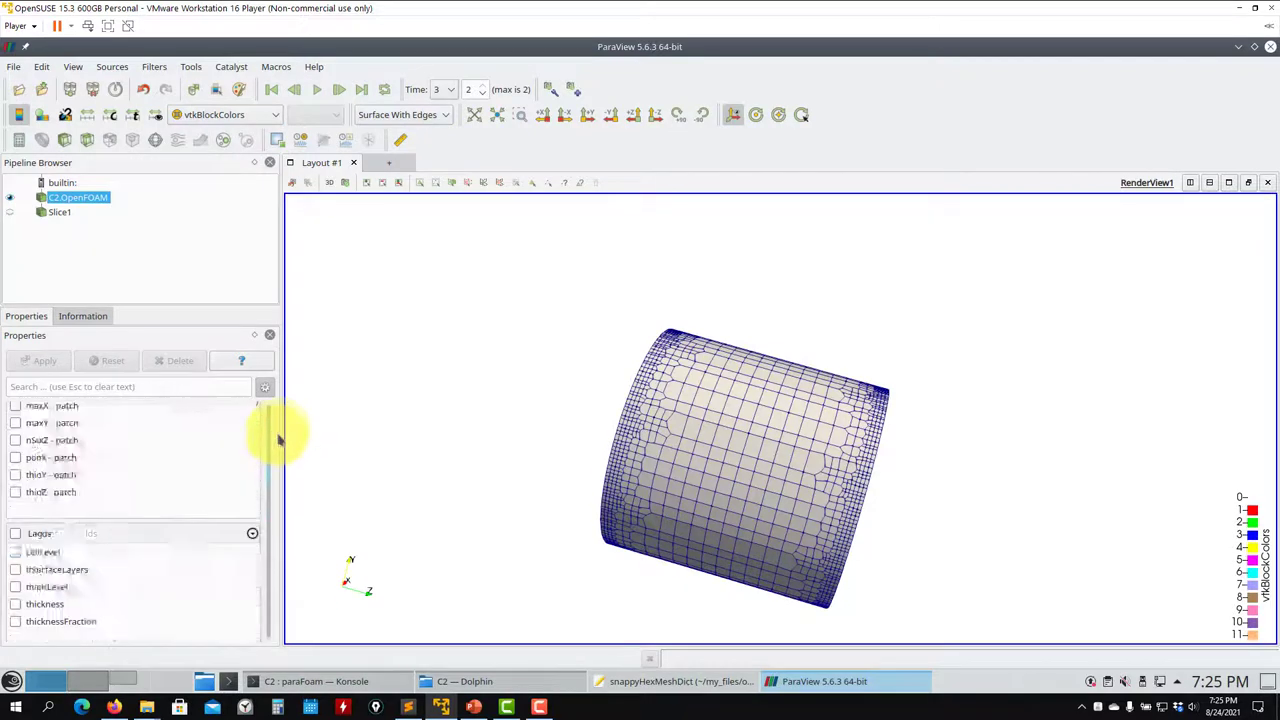
scroll(278, 452, "down", 5)
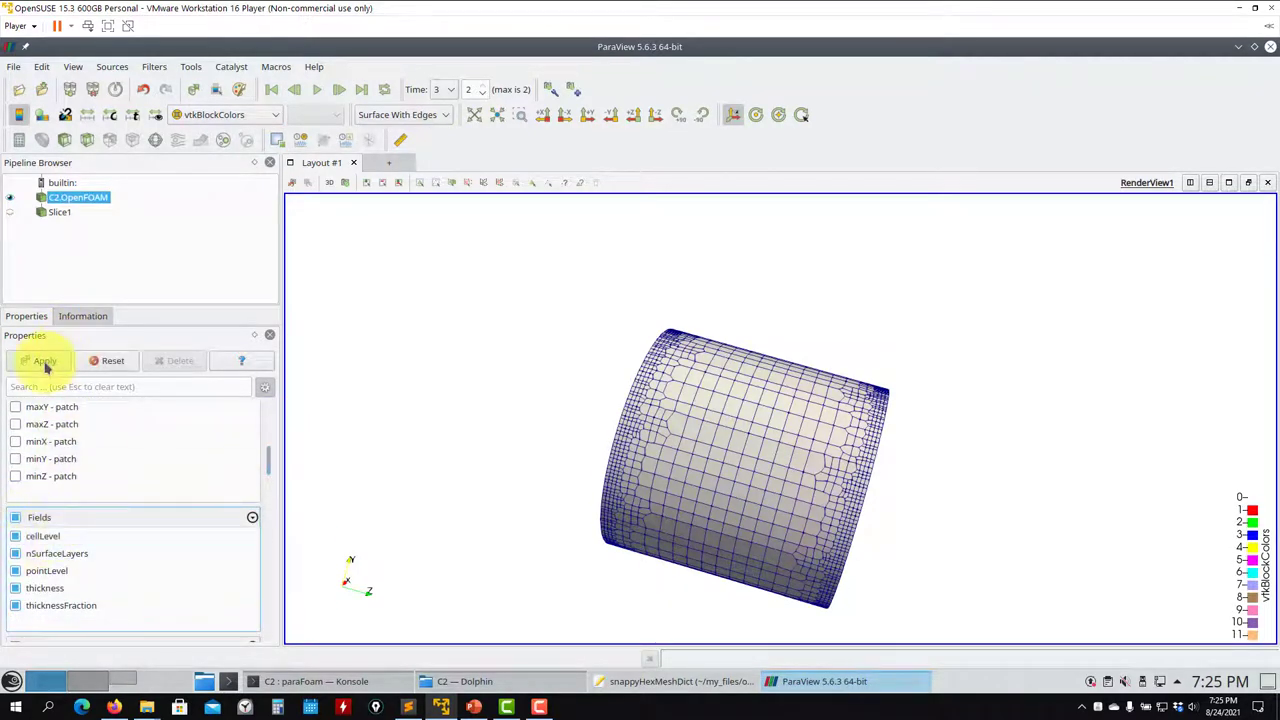
left_click(45, 362)
Colour the cylinder by the nSurfaceLayers point field, inspect its side and end faces, and switch the colouring to the thickness point field.
left_click(228, 115)
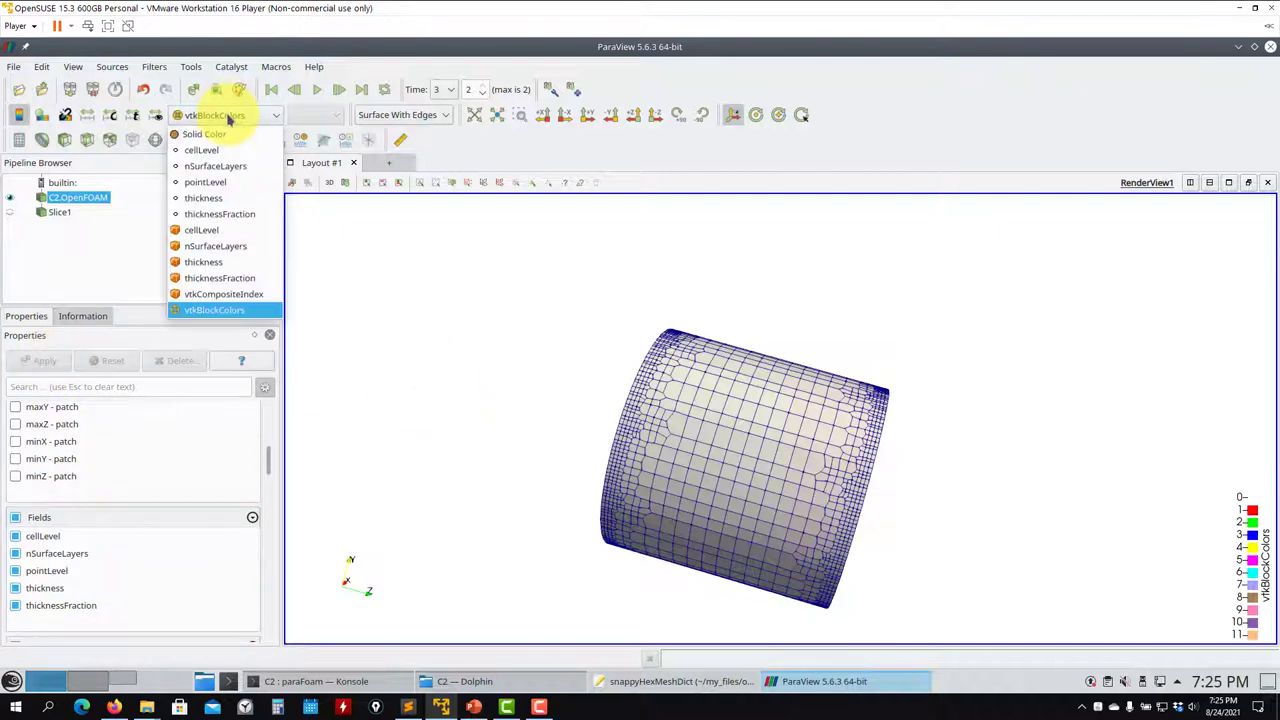
left_click(234, 168)
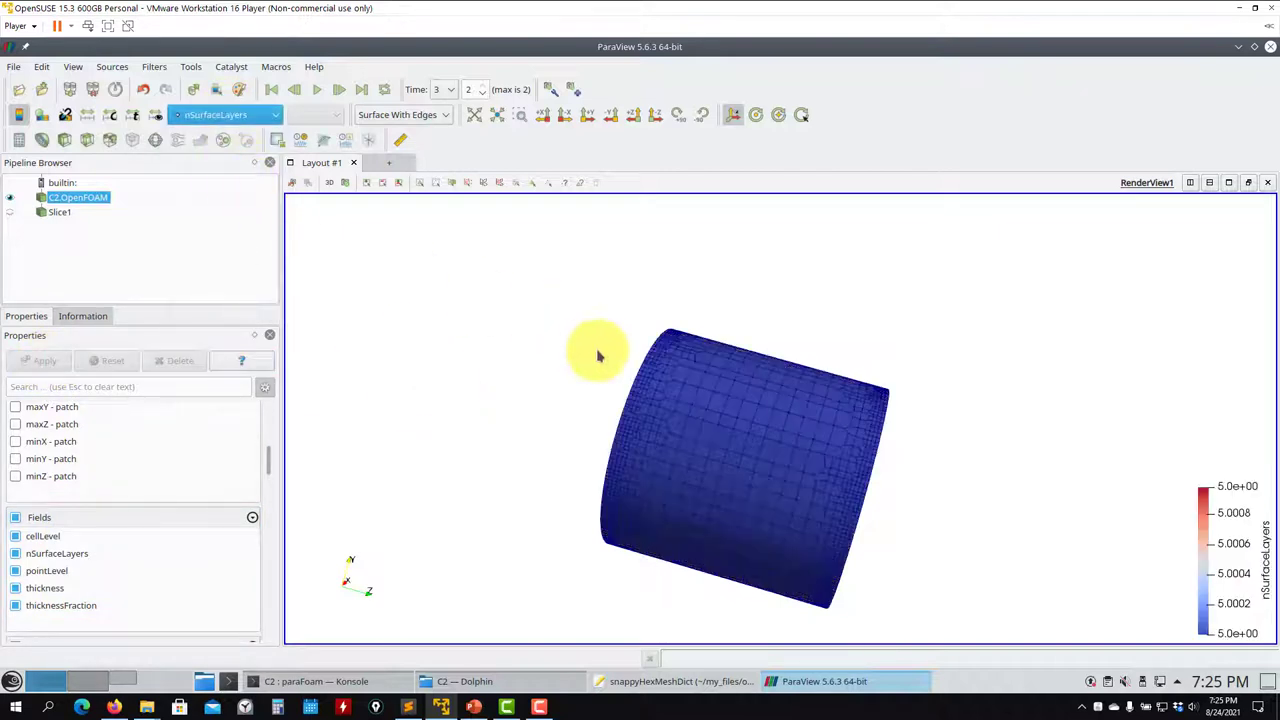
left_click_drag(849, 440, 757, 420)
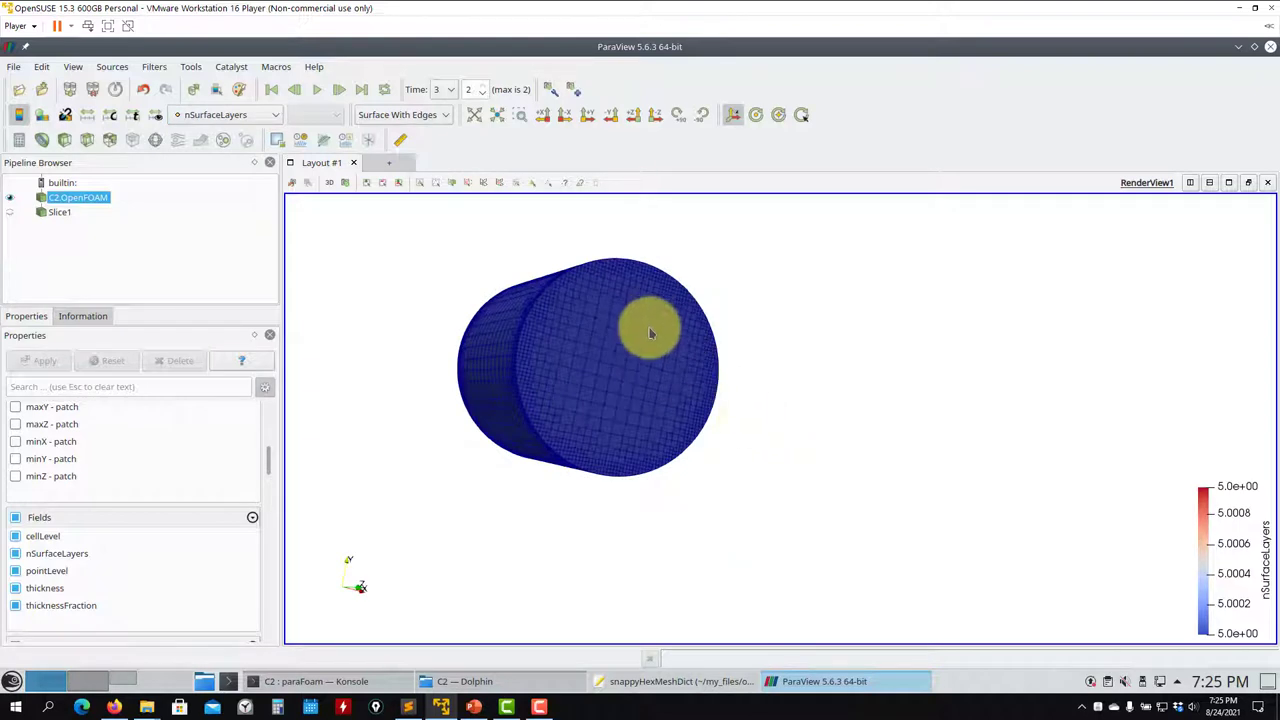
left_click_drag(646, 329, 716, 343)
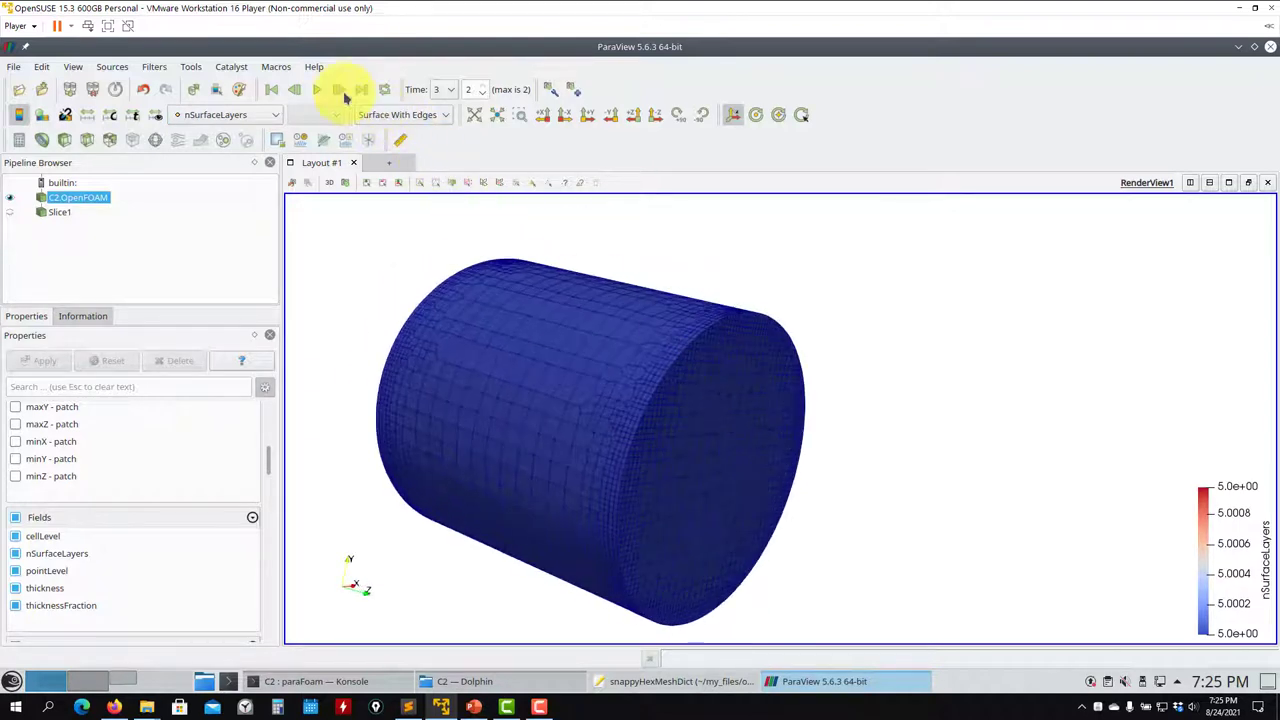
left_click(240, 115)
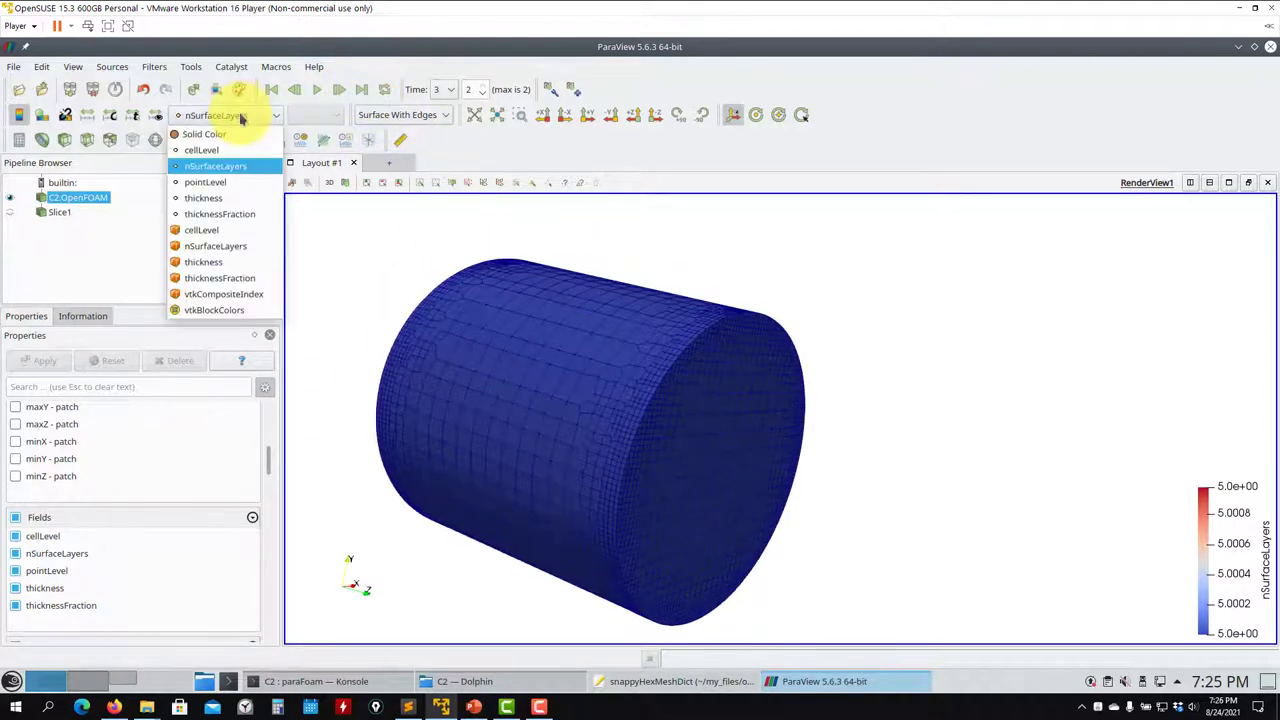
left_click(232, 197)
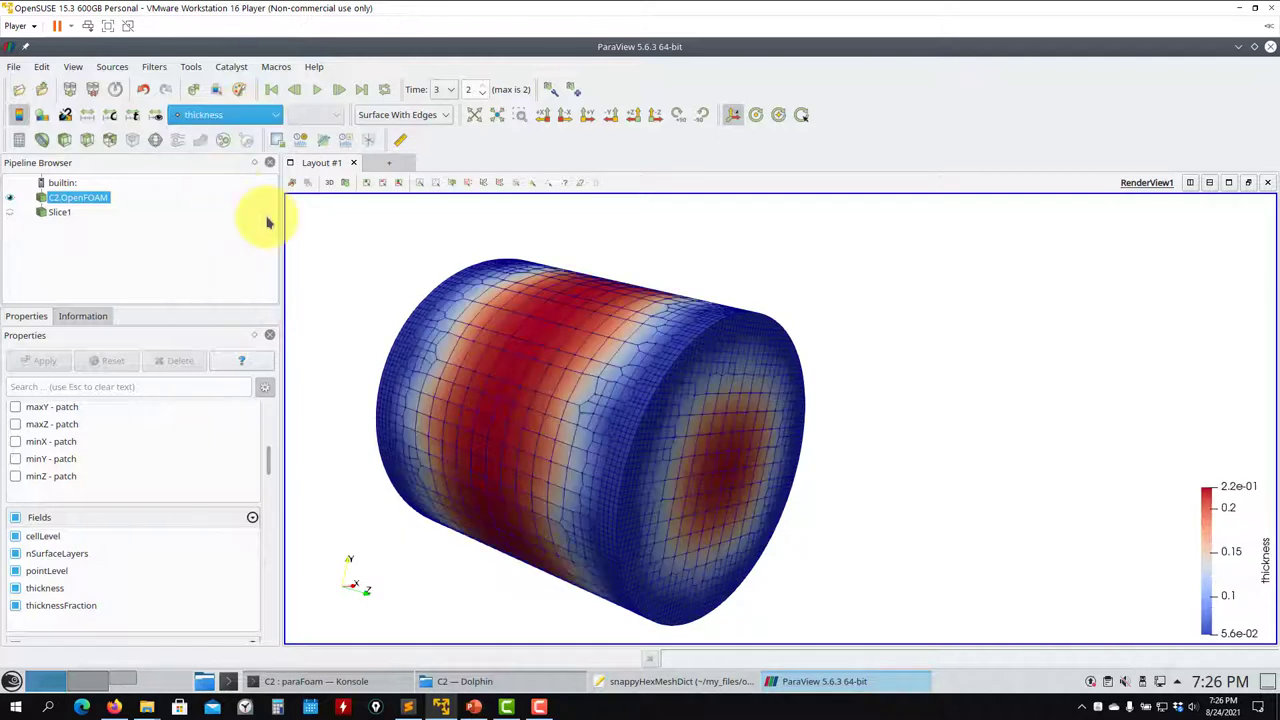
Display the thickness-coloured cylinder as Surface without mesh edges and inspect its side and end faces.
left_click(406, 121)
left_click(422, 234)
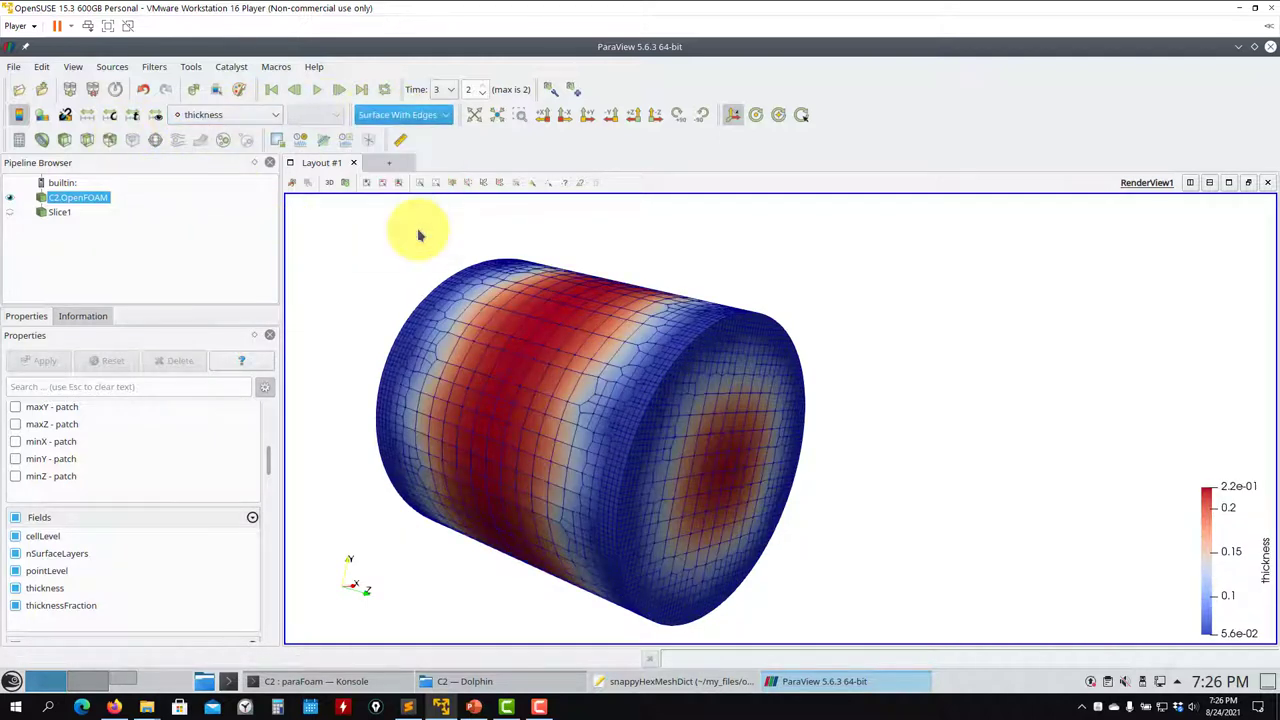
left_click(432, 118)
left_click(400, 216)
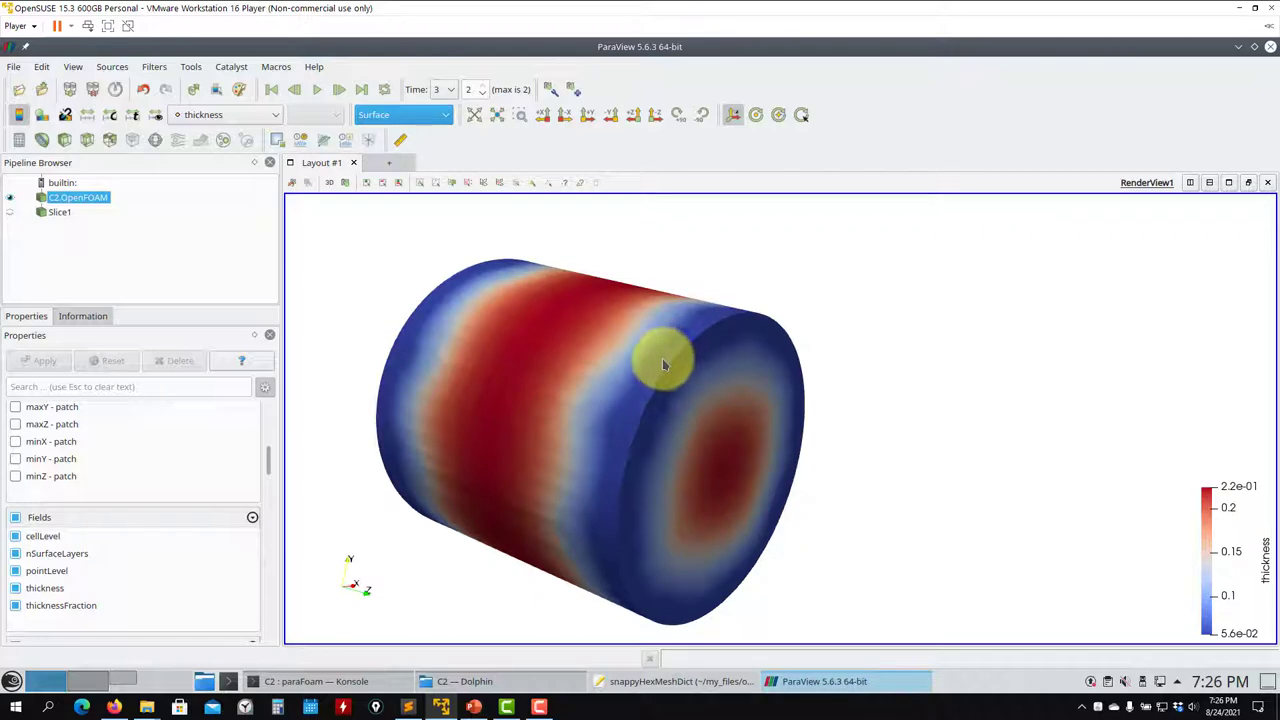
left_click_drag(686, 380, 736, 382)
left_click_drag(640, 316, 531, 600)
Switch to the Konsole terminal and review the snappyHexMesh layer summary for the banana_stlSurface patch.
left_click(340, 682)
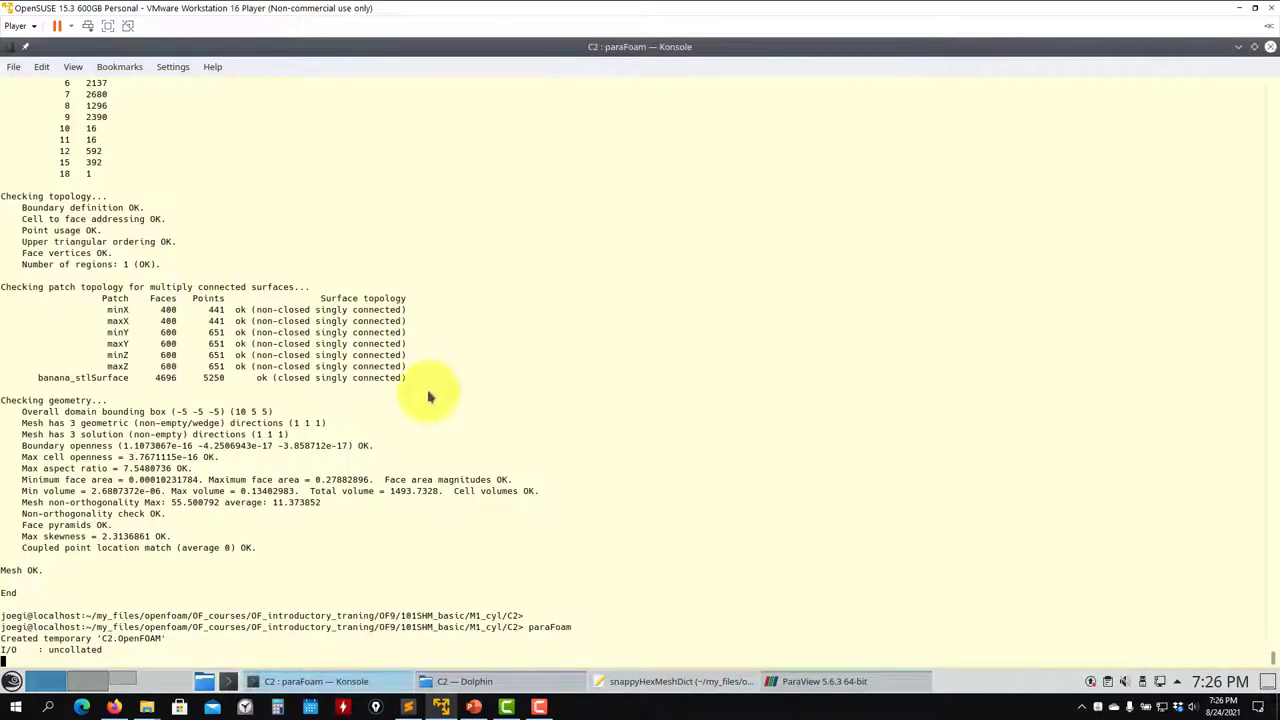
scroll(408, 393, "up", 20)
scroll(408, 393, "up", 17)
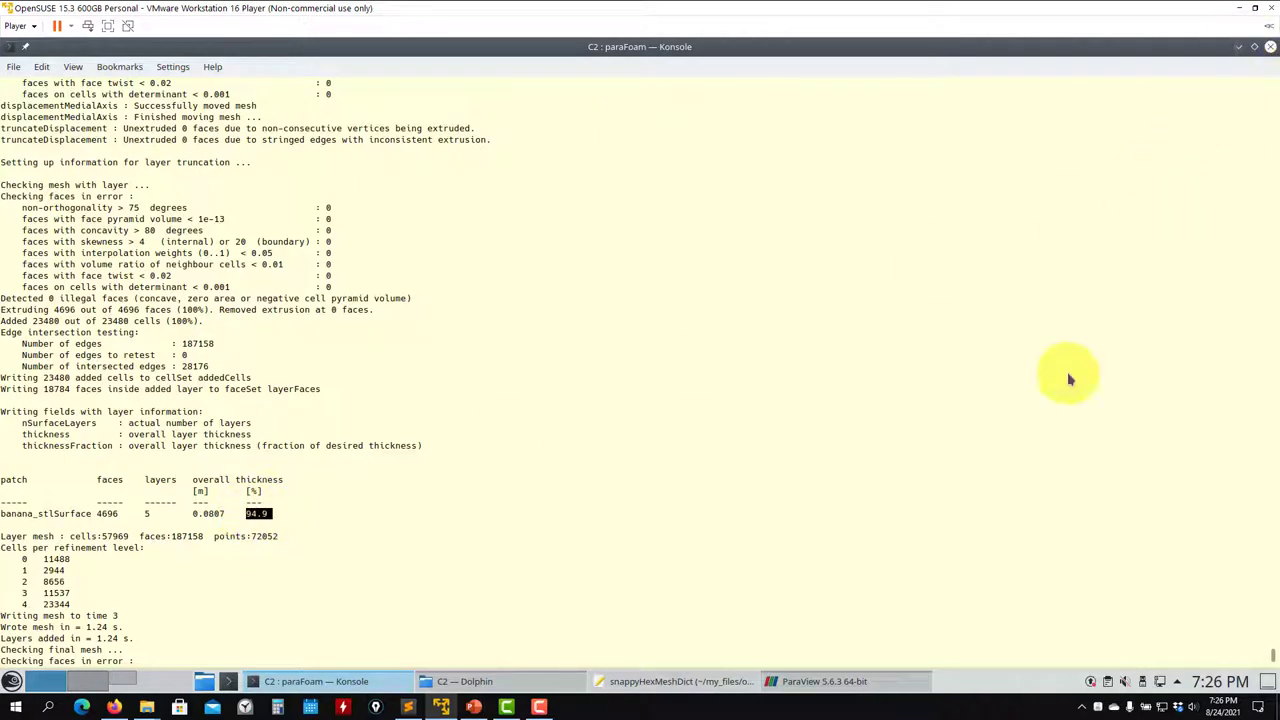
Return to ParaView, compare the thickness distribution on the cylinder, and recolour it by the nSurfaceLayers point field.
left_click(837, 683)
left_click_drag(716, 322, 760, 346)
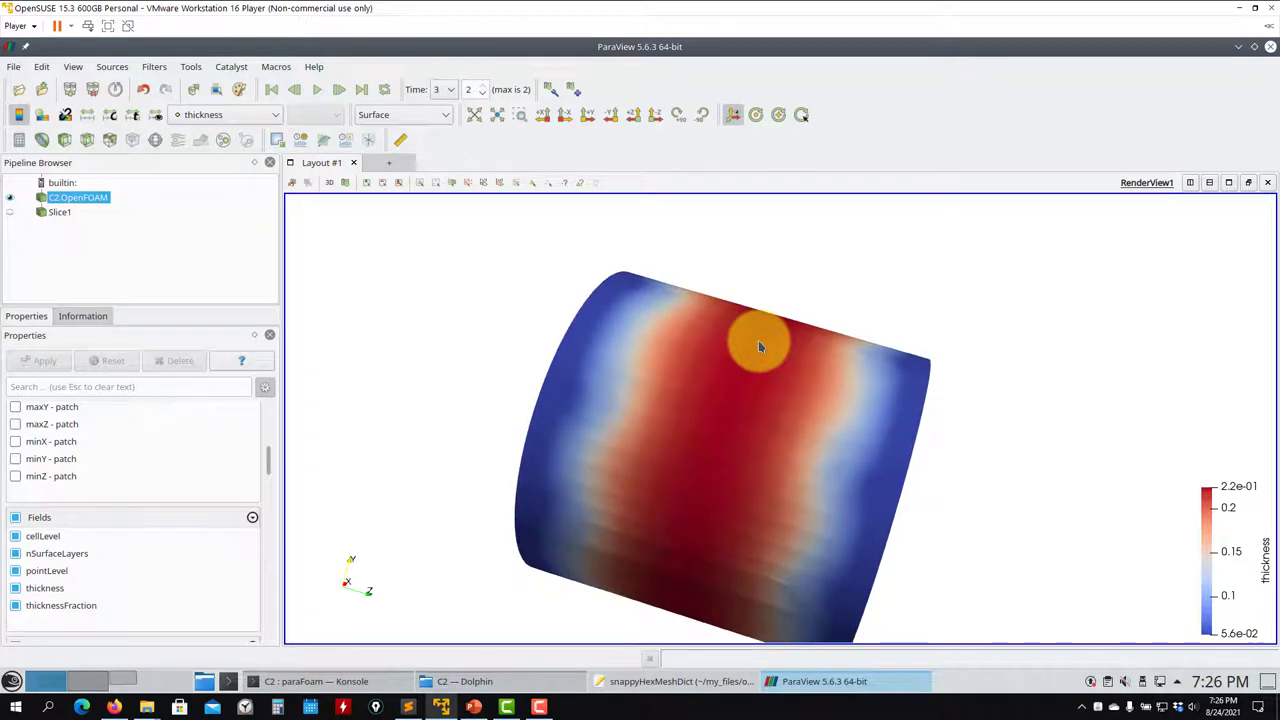
left_click_drag(760, 346, 818, 343)
left_click(133, 141)
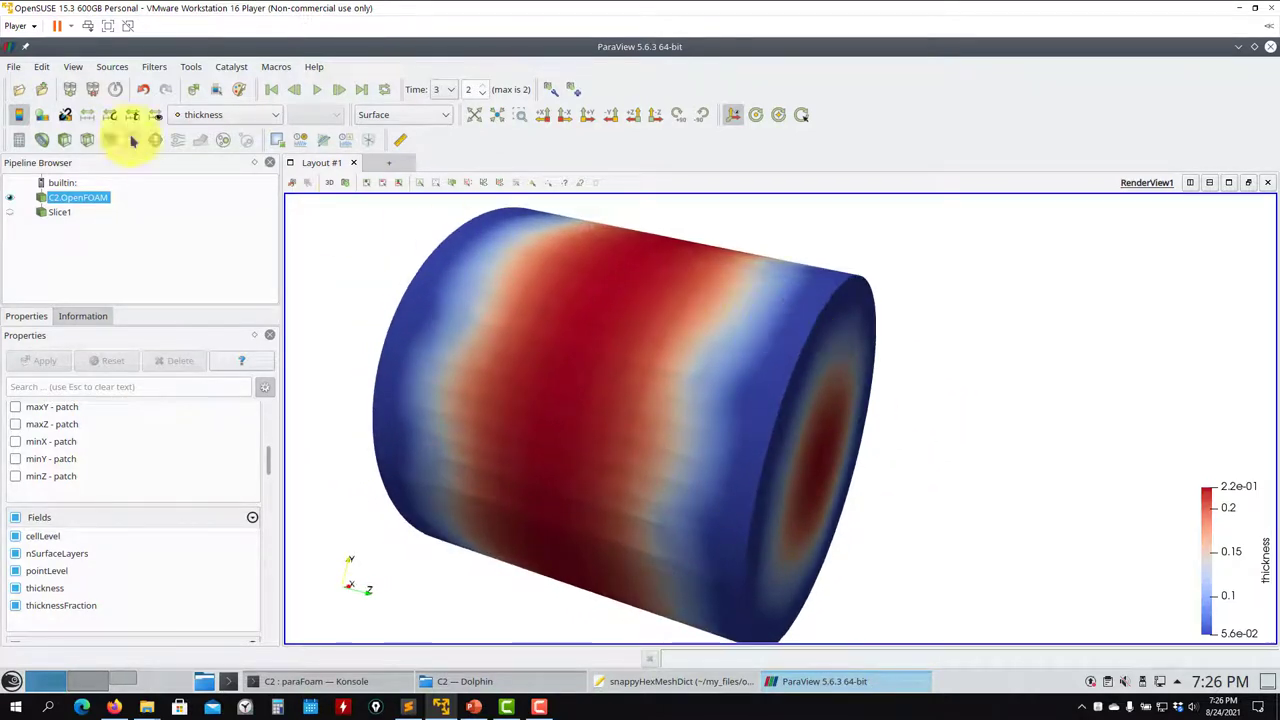
left_click(217, 115)
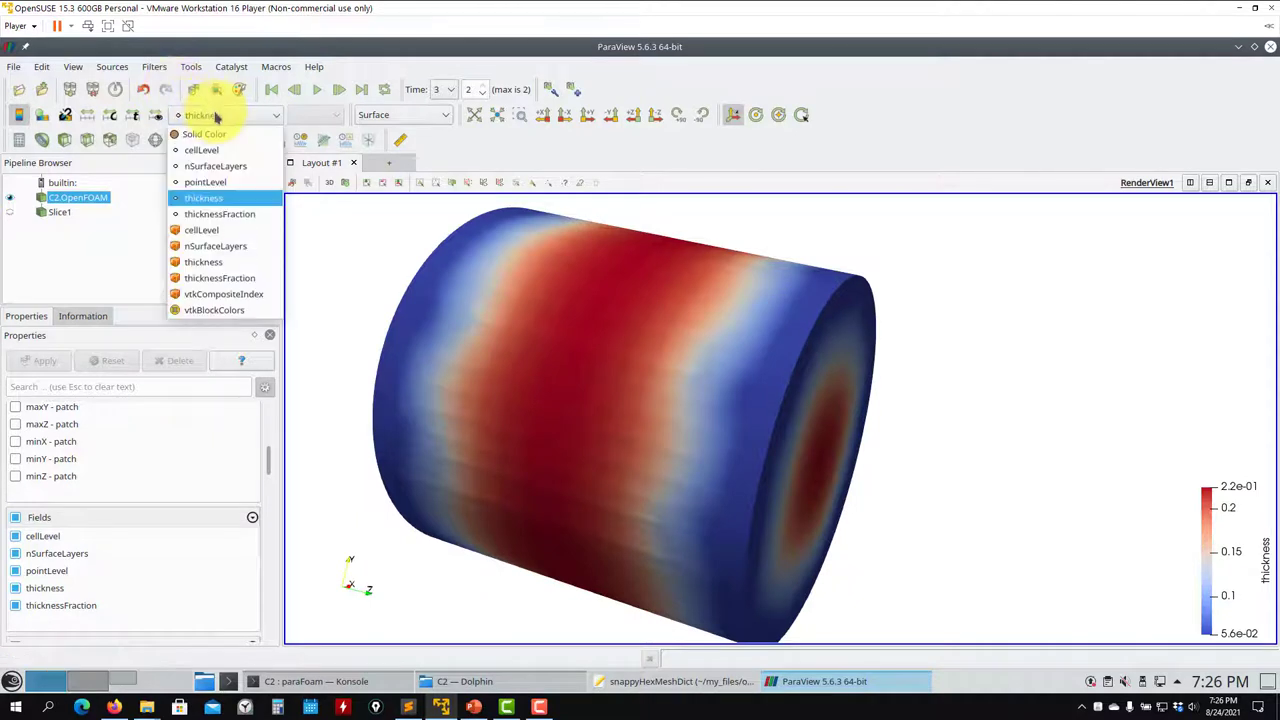
left_click(230, 168)
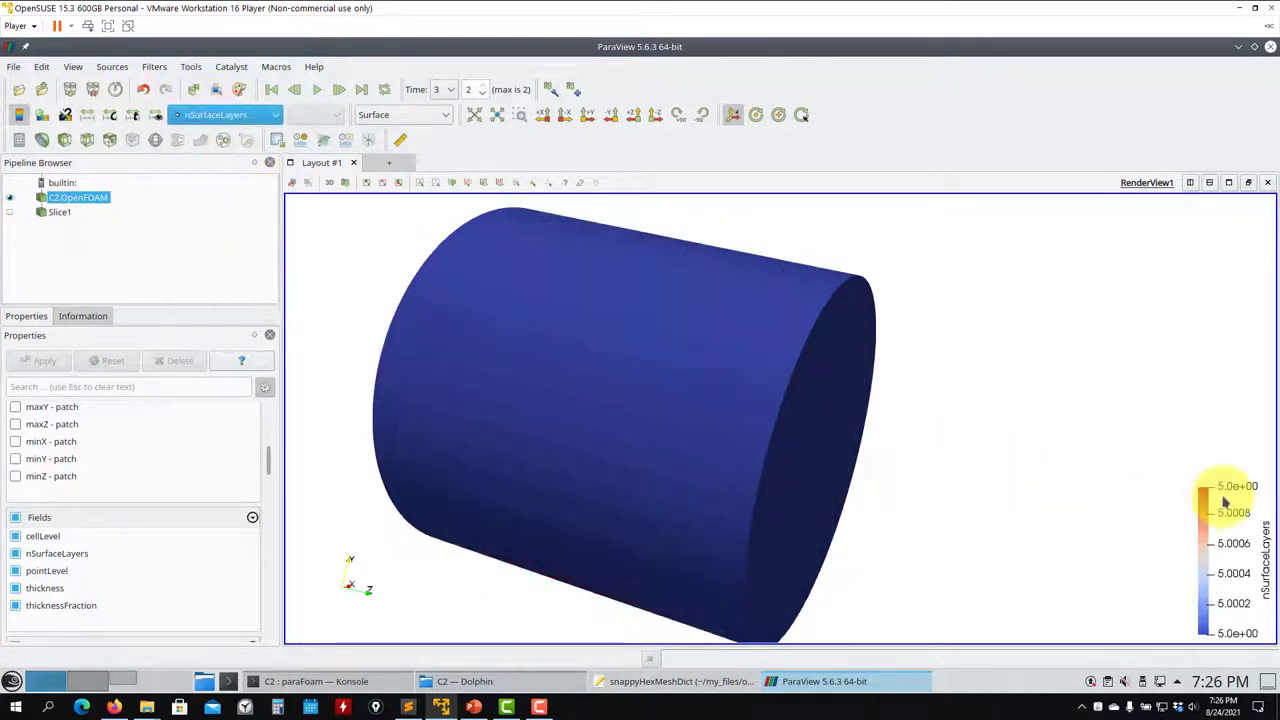
scroll(945, 485, "down", 2)
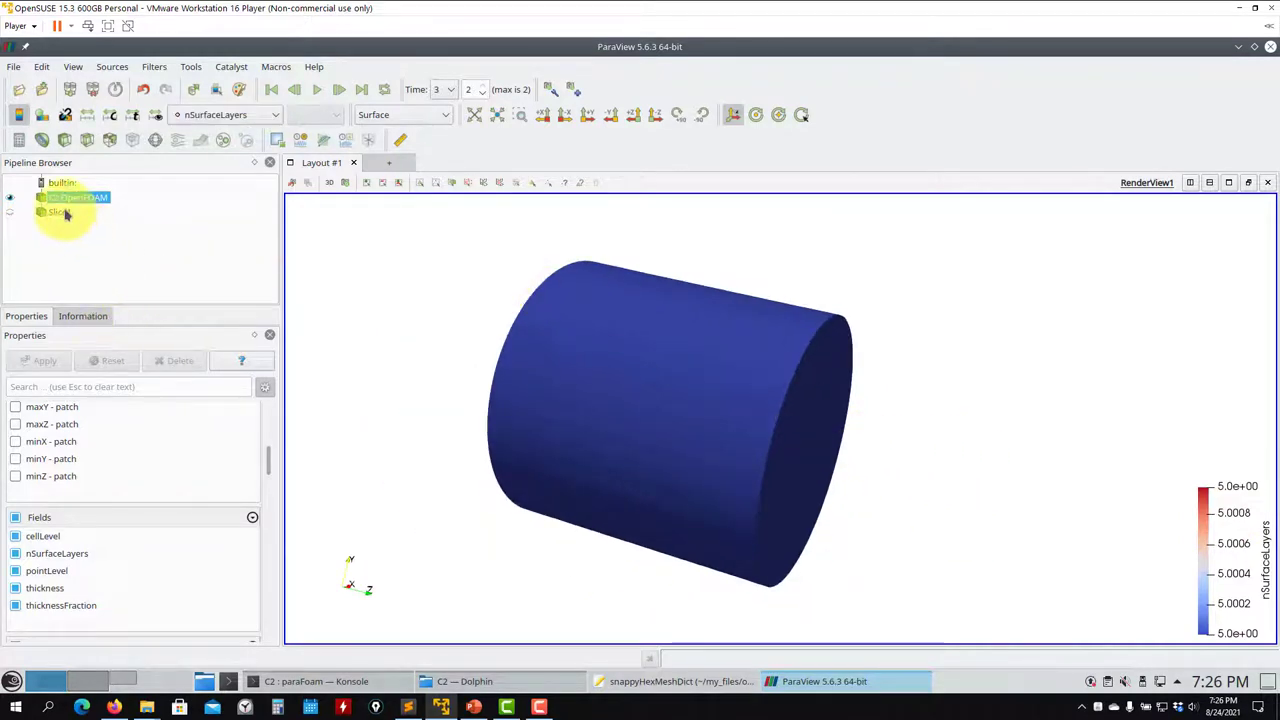
left_click_drag(510, 452, 620, 440)
Load C2.OpenFOAM a second time as a separate source with its default mesh parts.
left_click(24, 90)
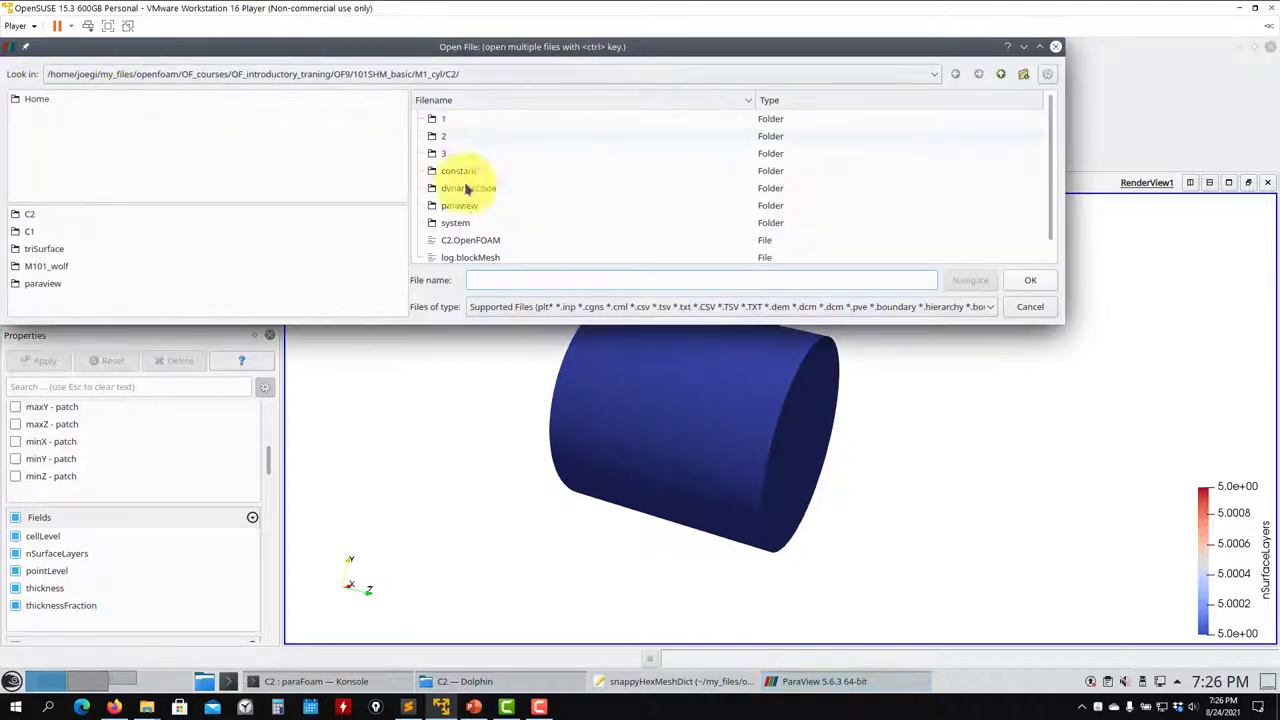
left_click(470, 240)
left_click(1030, 280)
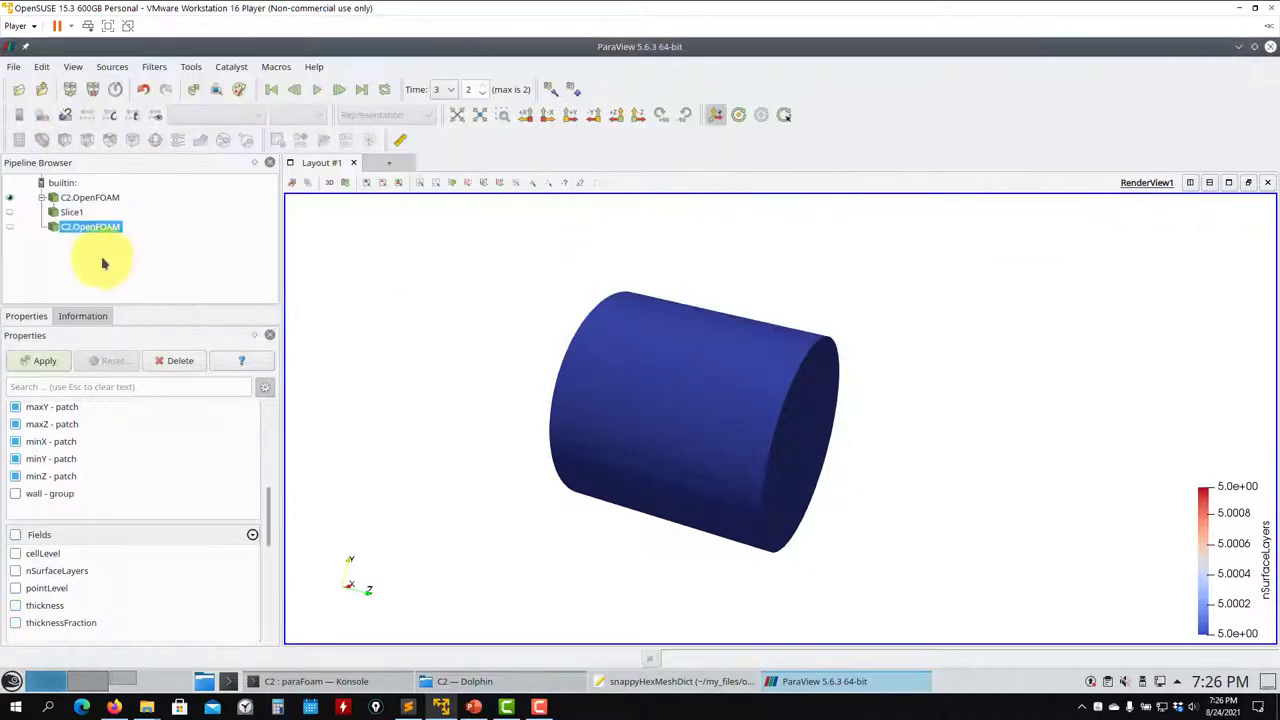
left_click(40, 360)
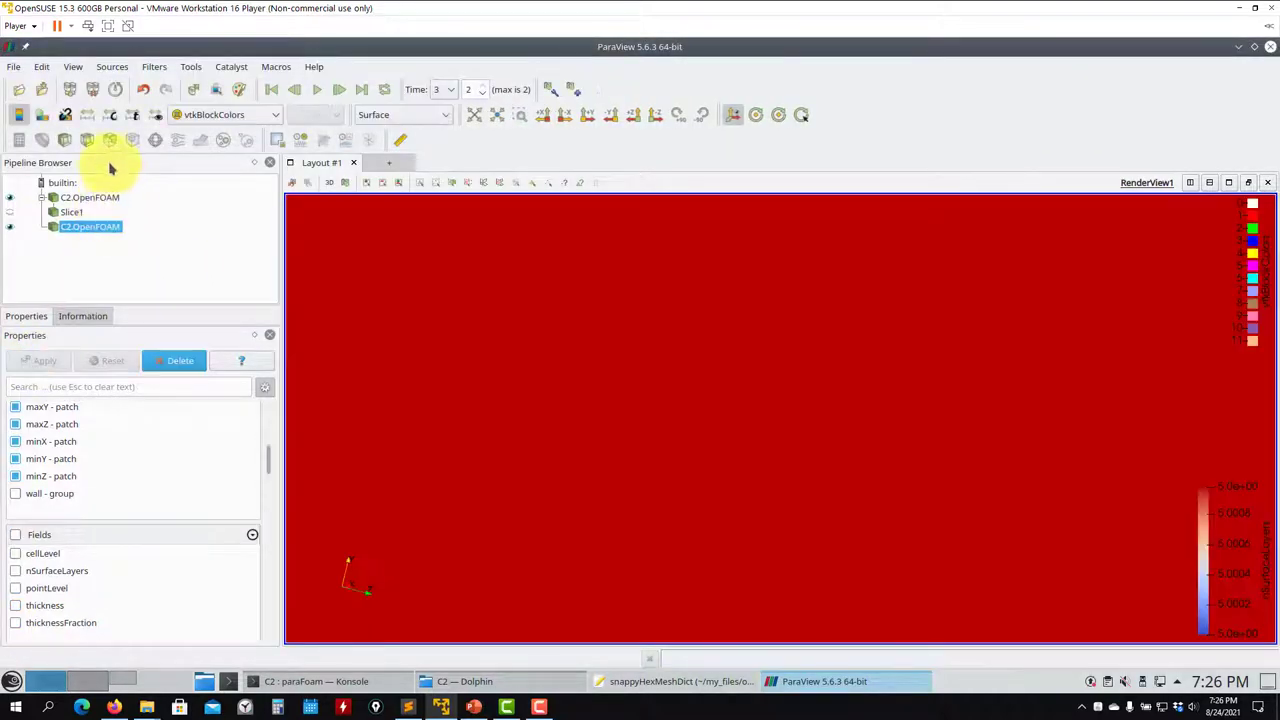
Slice the second C2.OpenFOAM source with an X-normal plane at origin 0, 0, 0.
left_click(88, 141)
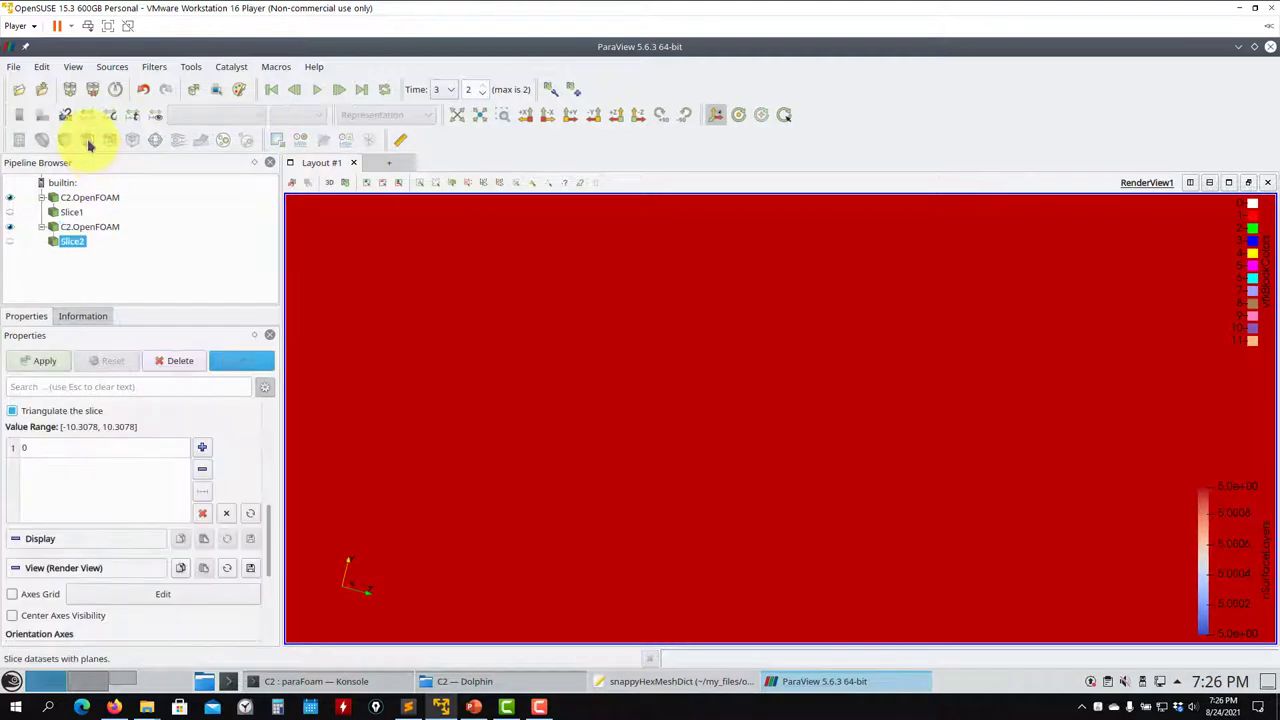
left_click(47, 360)
left_click_drag(265, 470, 268, 422)
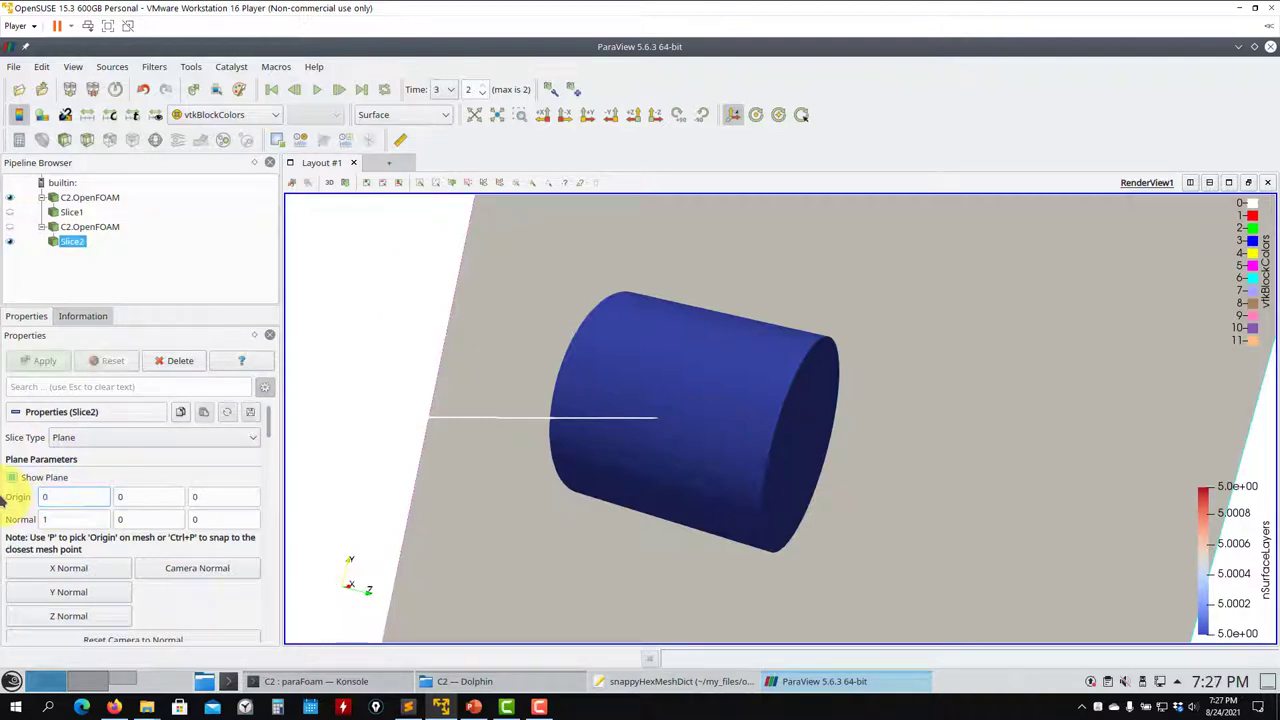
left_click(44, 364)
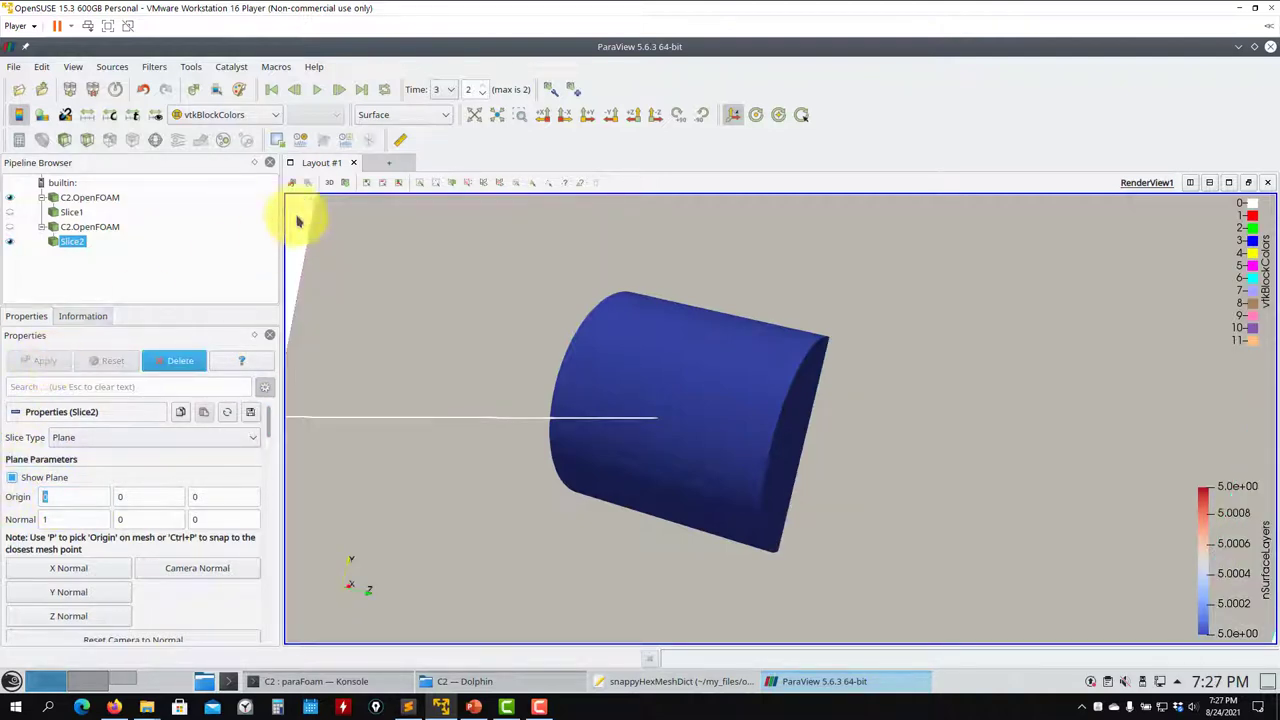
Display the new slice as Surface With Edges and hide its plane widget.
left_click(410, 115)
left_click(404, 231)
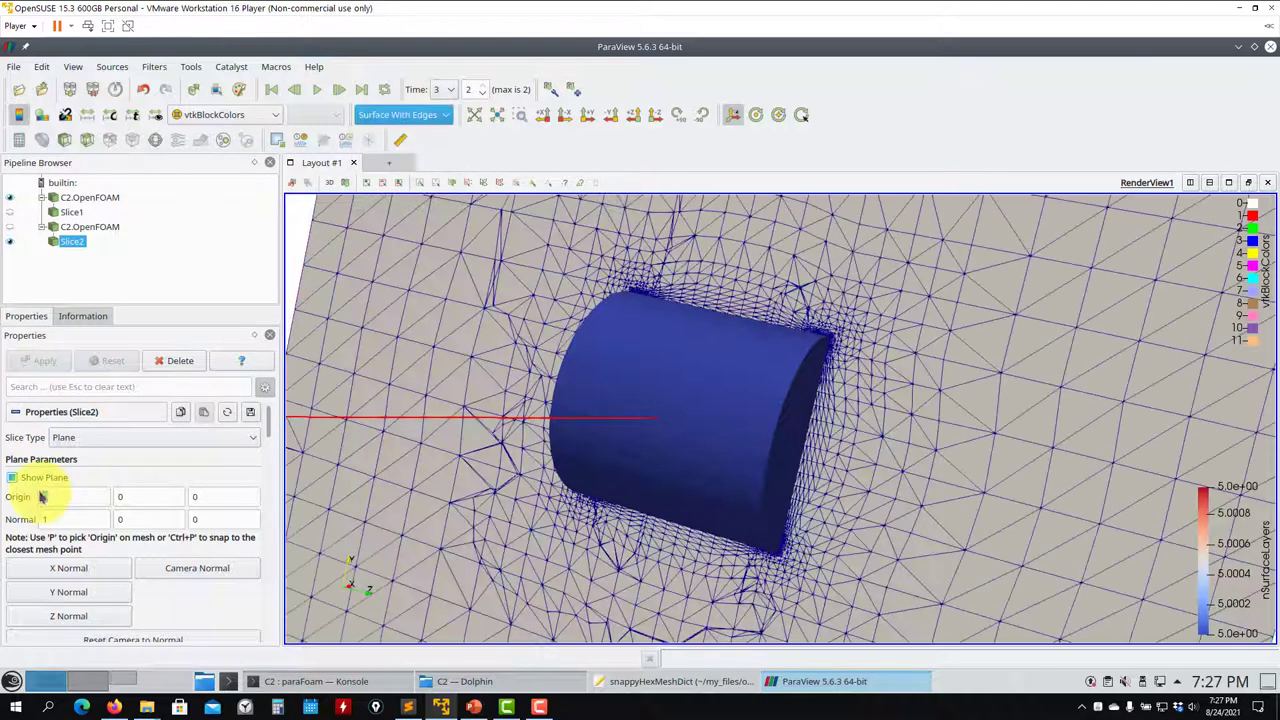
left_click(53, 477)
Turn off triangulation of the new slice and apply the change.
left_click_drag(794, 429, 266, 527)
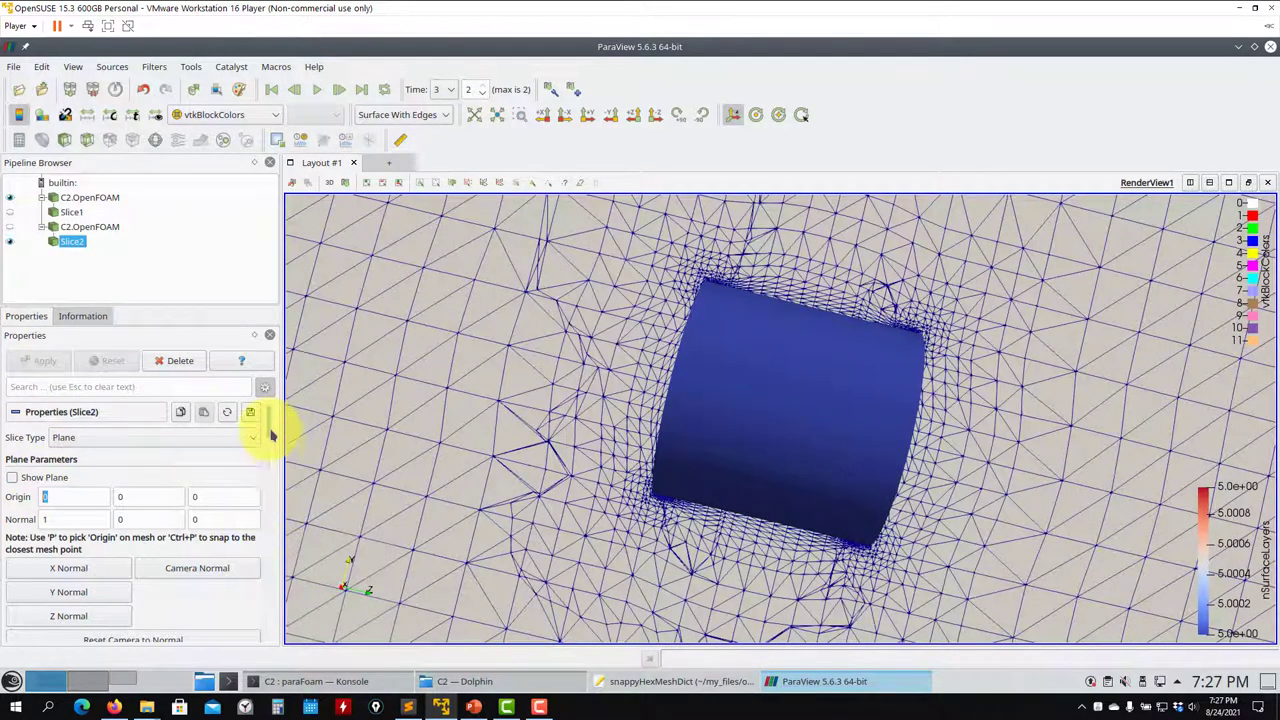
scroll(272, 440, "down", 4)
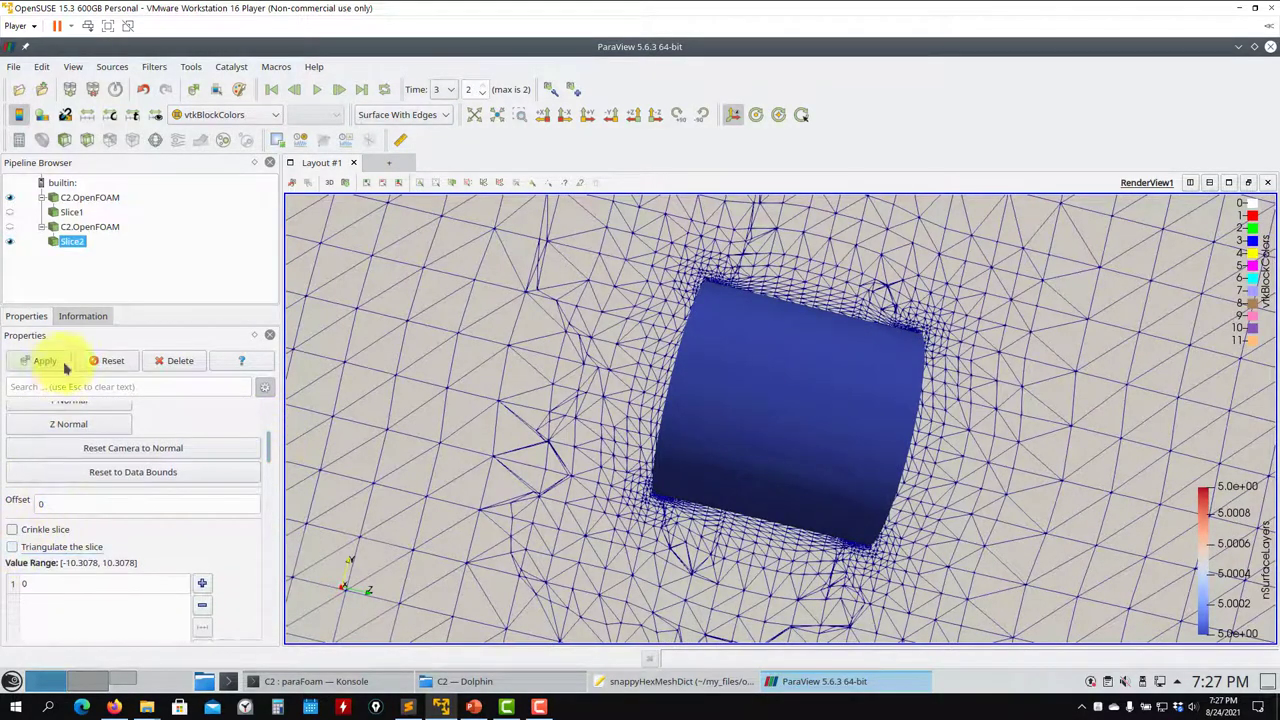
left_click(62, 366)
Examine the boundary-layer cells on the slice around the cylinder's side walls, end face and corners.
left_click_drag(306, 334, 758, 422)
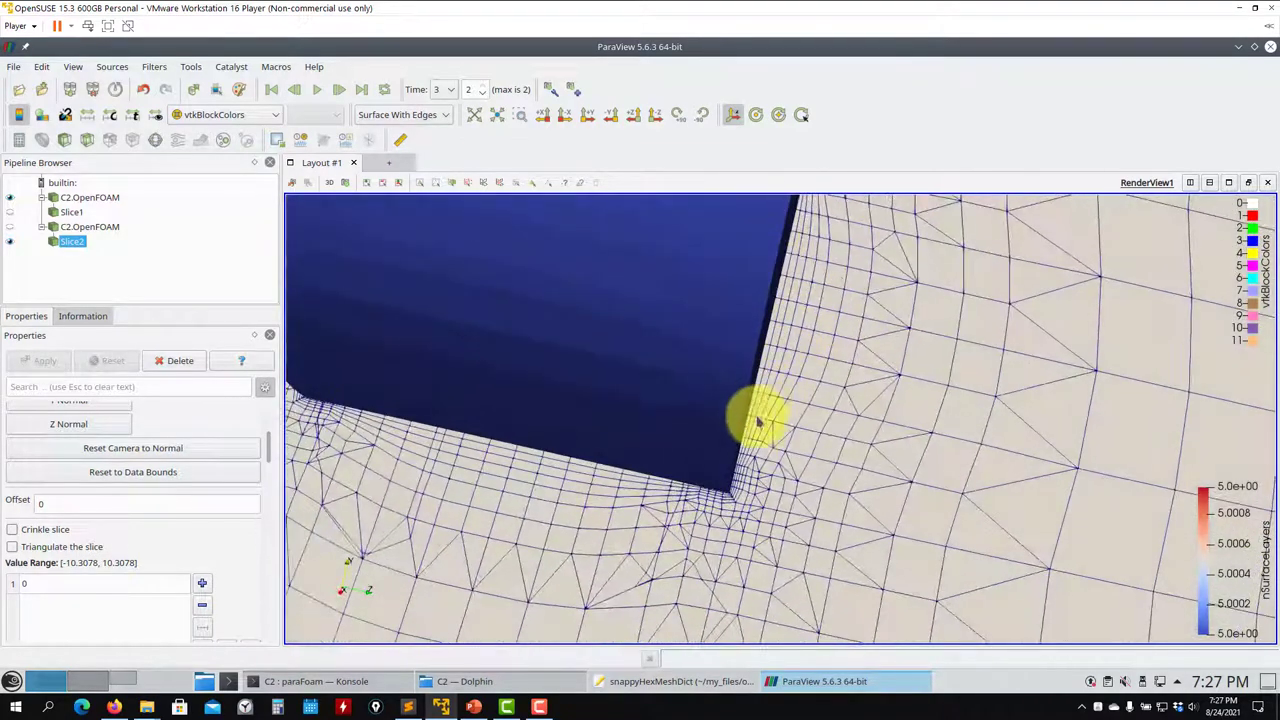
left_click_drag(586, 480, 617, 364)
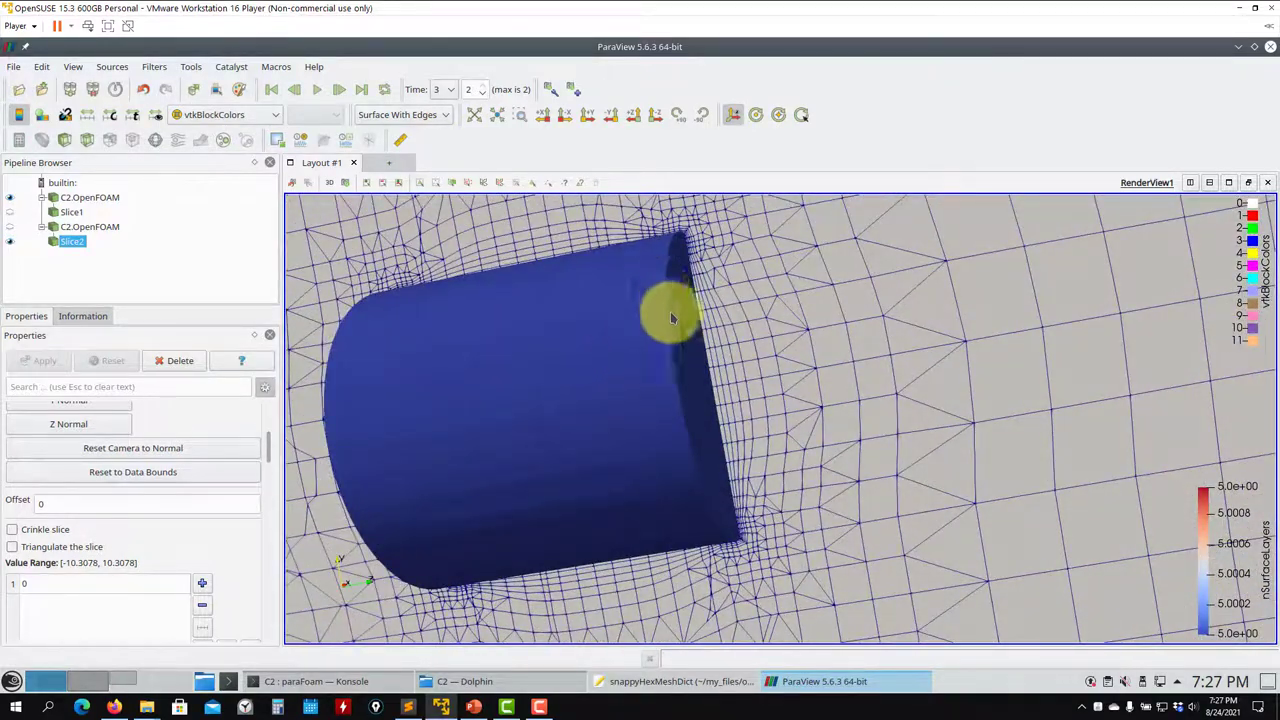
left_click_drag(672, 317, 665, 398)
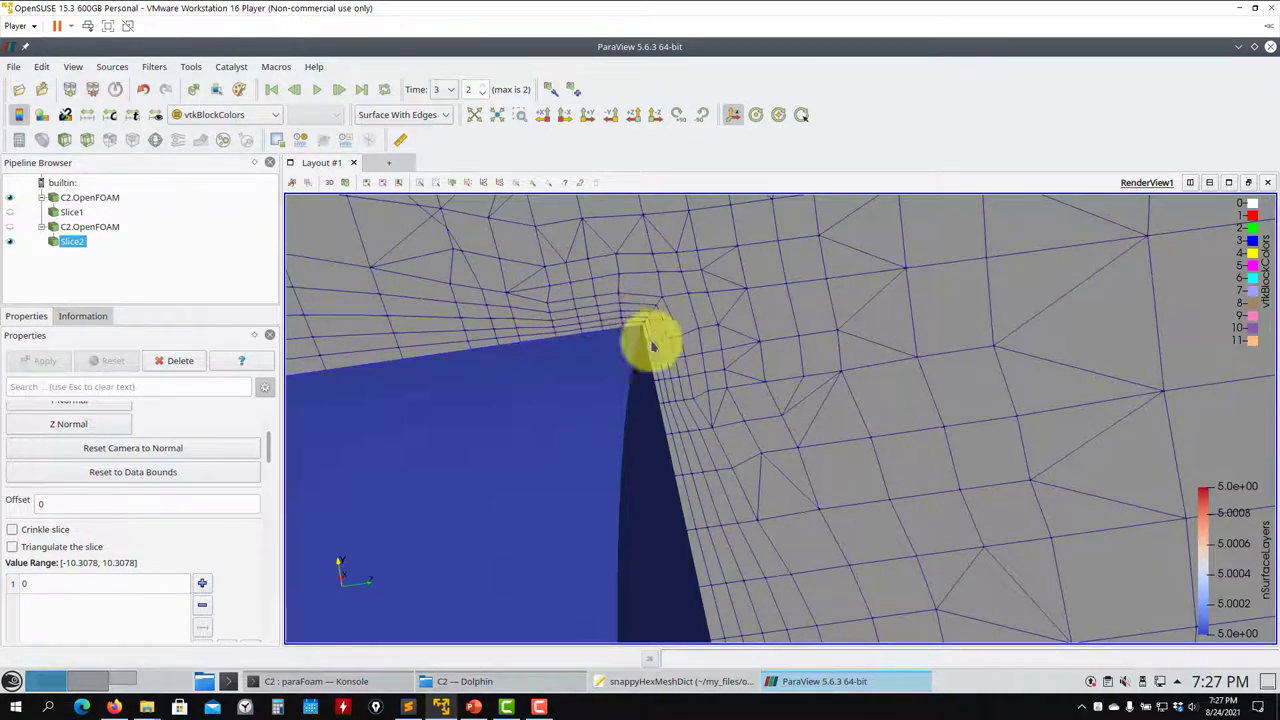
left_click_drag(652, 345, 660, 430)
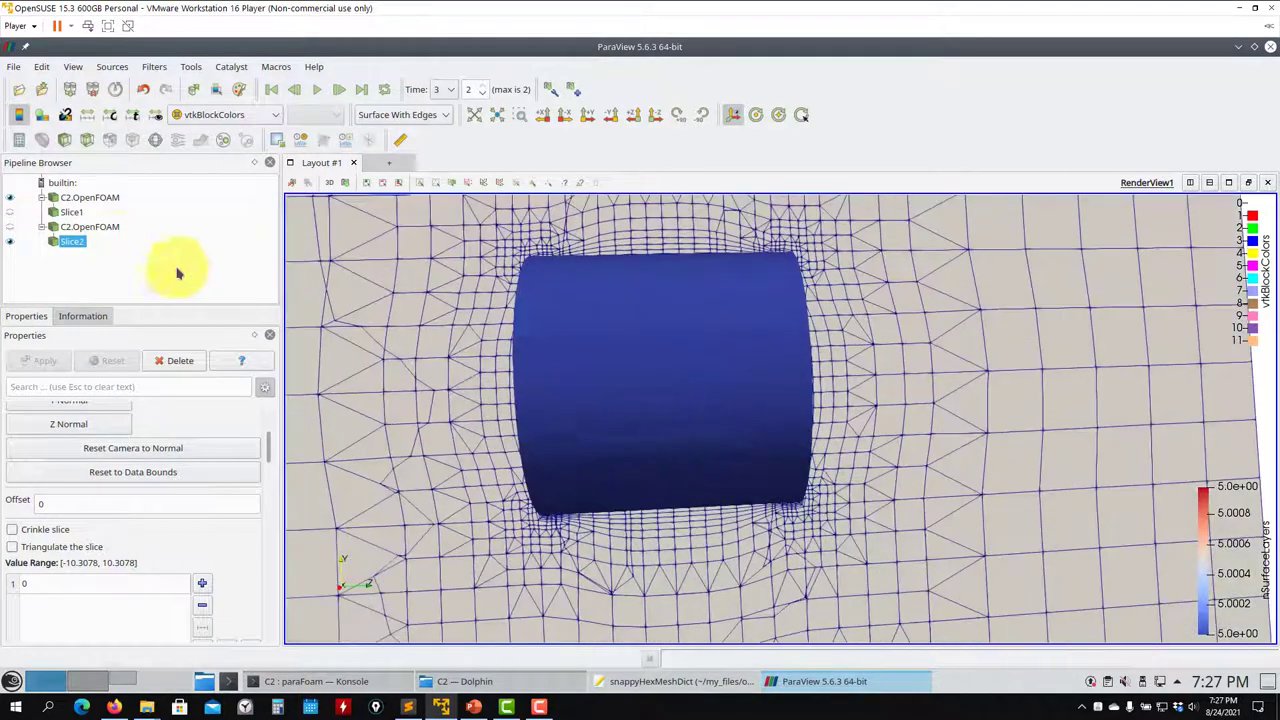
Select the wall-only C2.OpenFOAM source and view it coloured by the nSurfaceLayers and thickness point fields against the slice mesh.
left_click(89, 198)
left_click(250, 115)
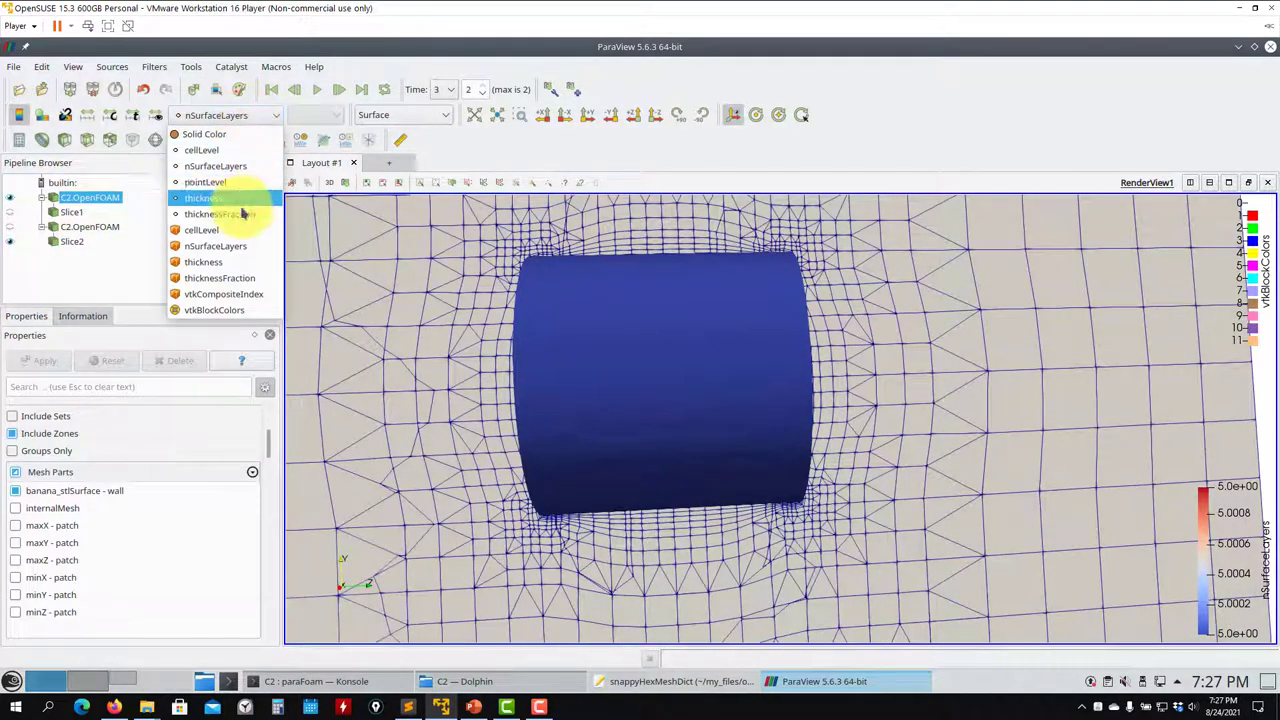
left_click(241, 167)
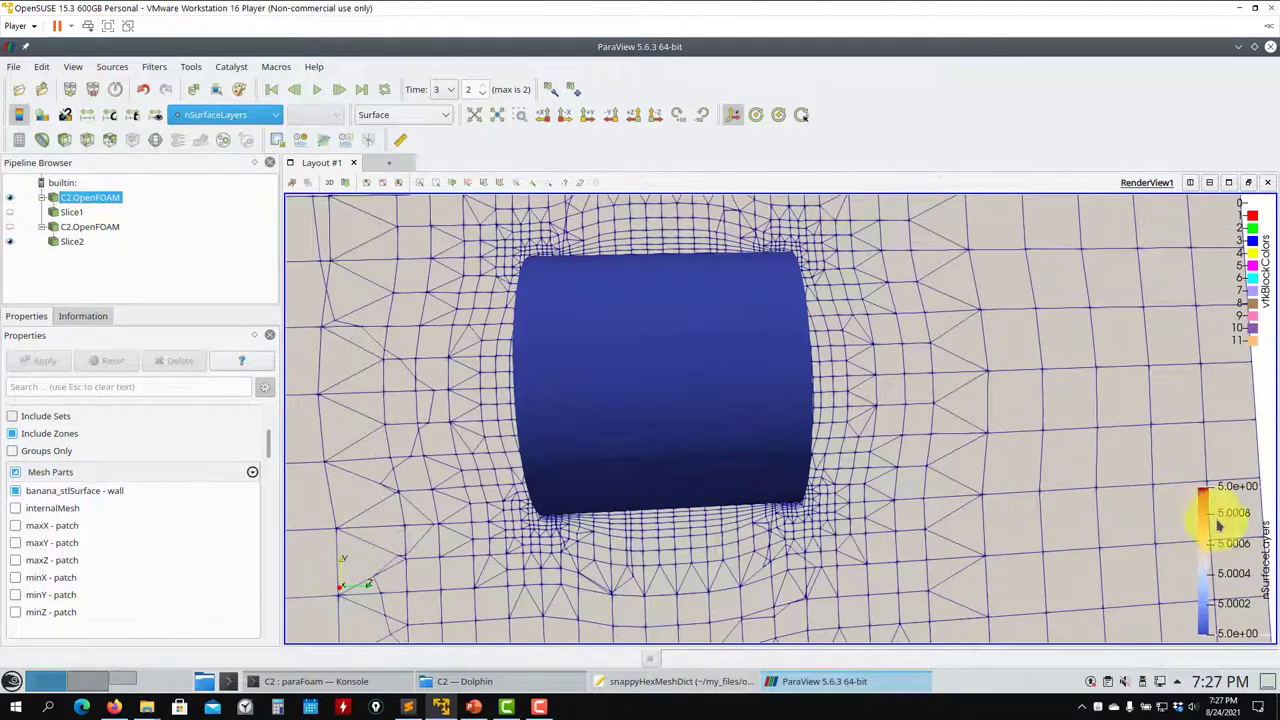
left_click_drag(1203, 540, 1168, 518)
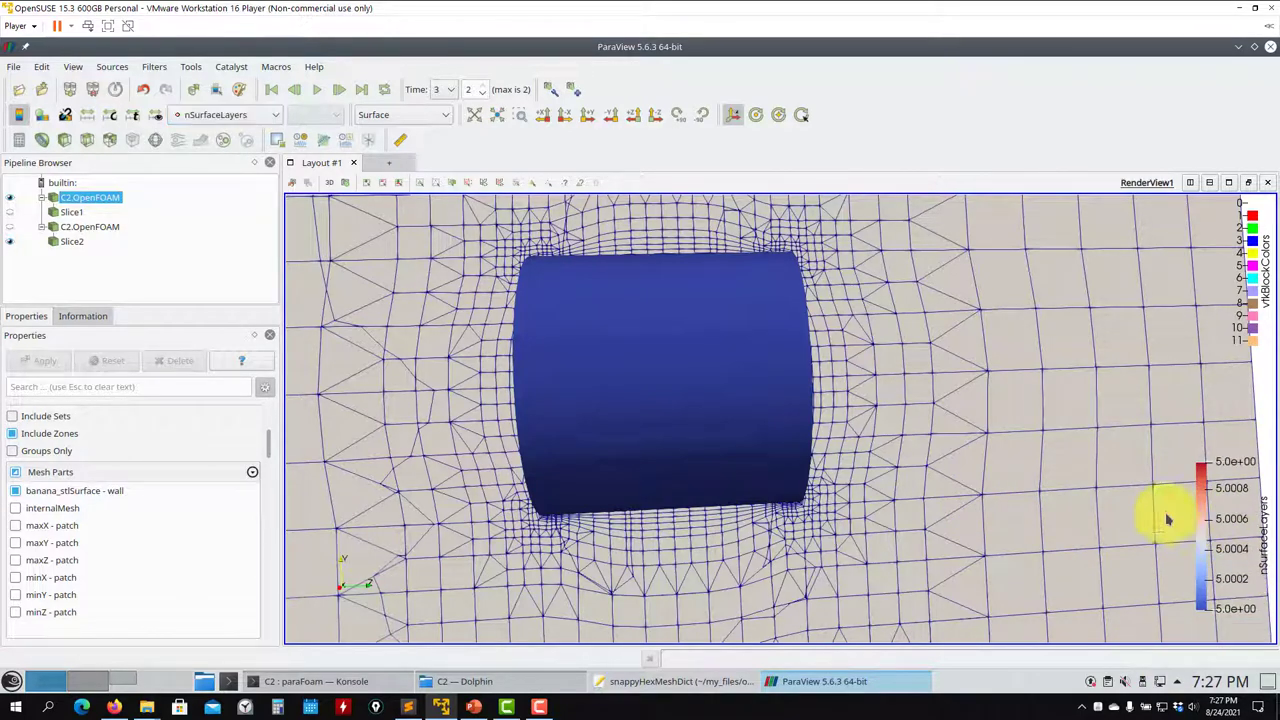
left_click(230, 114)
left_click(239, 199)
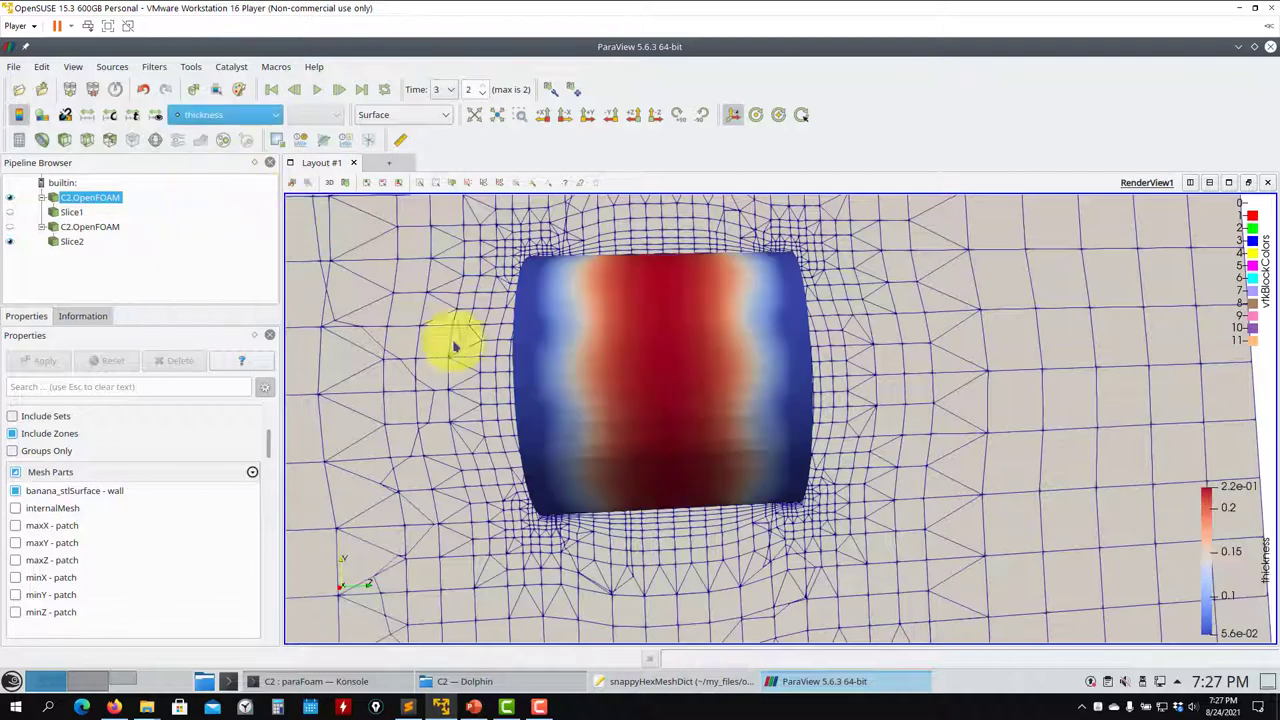
Colour the cylinder wall by the thicknessFraction point field and view it together with the slice mesh.
left_click(236, 116)
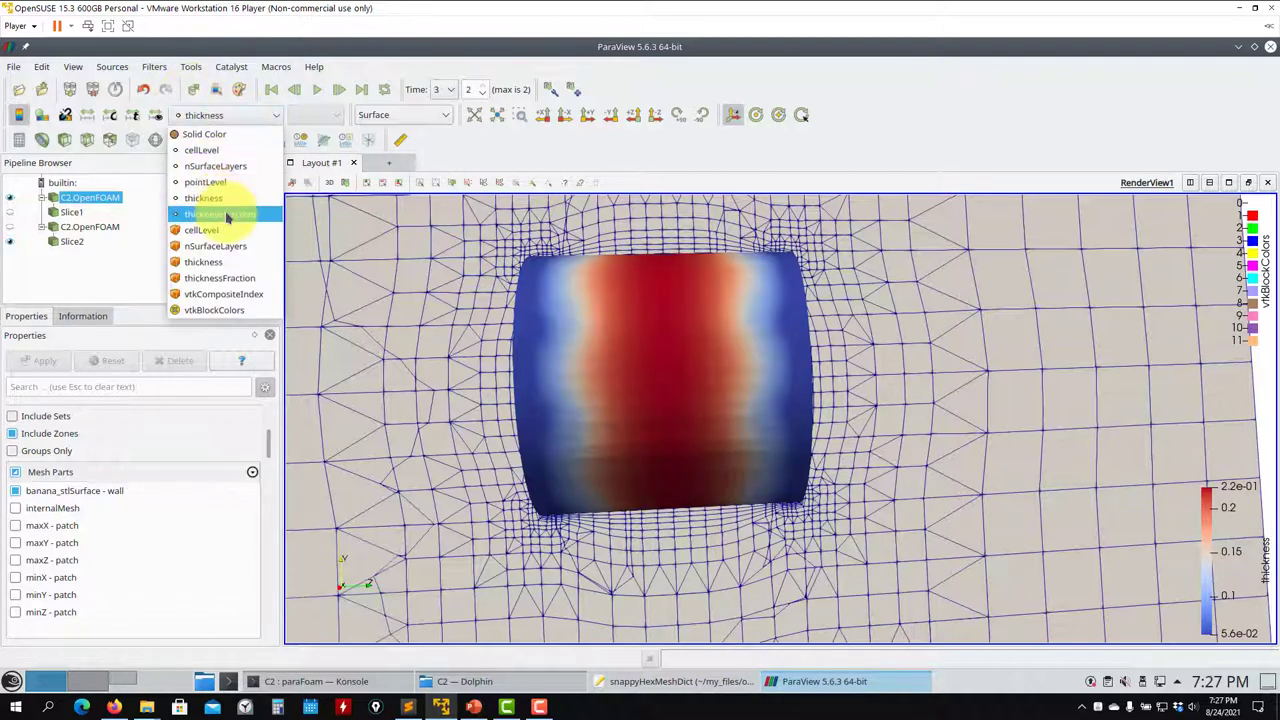
left_click(227, 217)
left_click_drag(666, 331, 608, 331)
left_click_drag(508, 334, 590, 345)
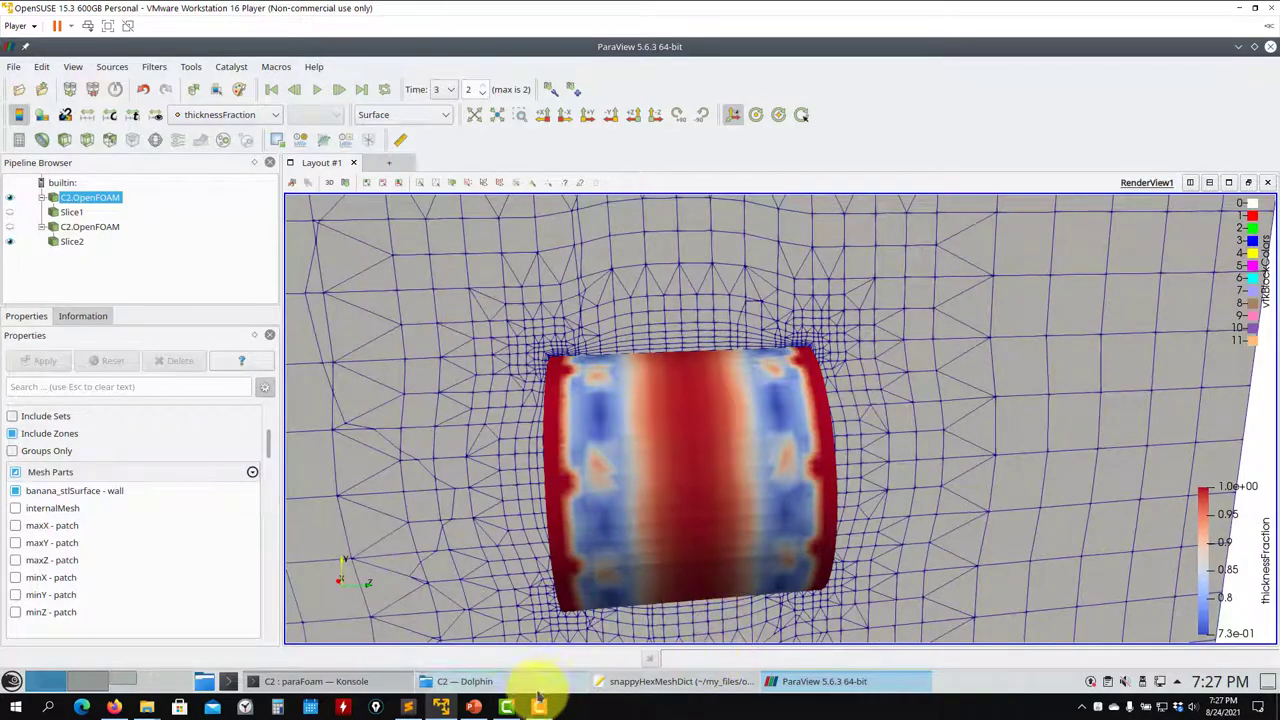
Switch to PowerPoint, review slide 461 on visualizing boundary layer coverage, and return to ParaView.
left_click(474, 707)
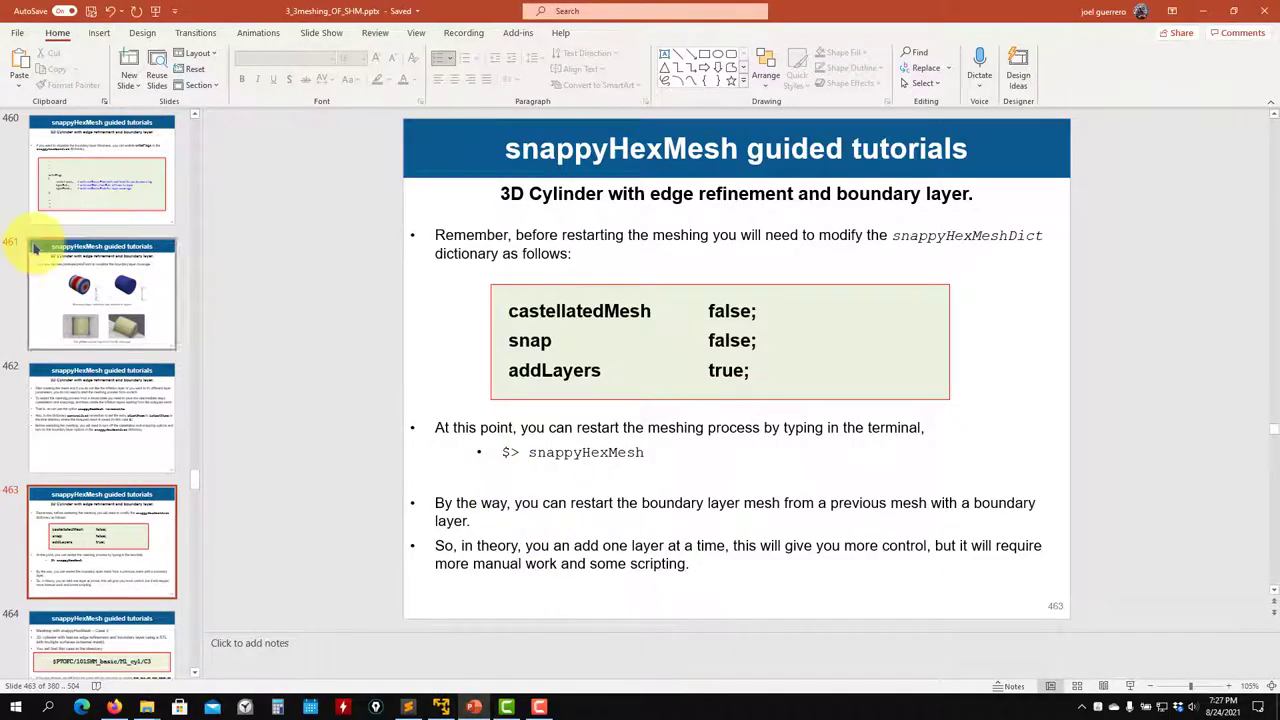
left_click(64, 286)
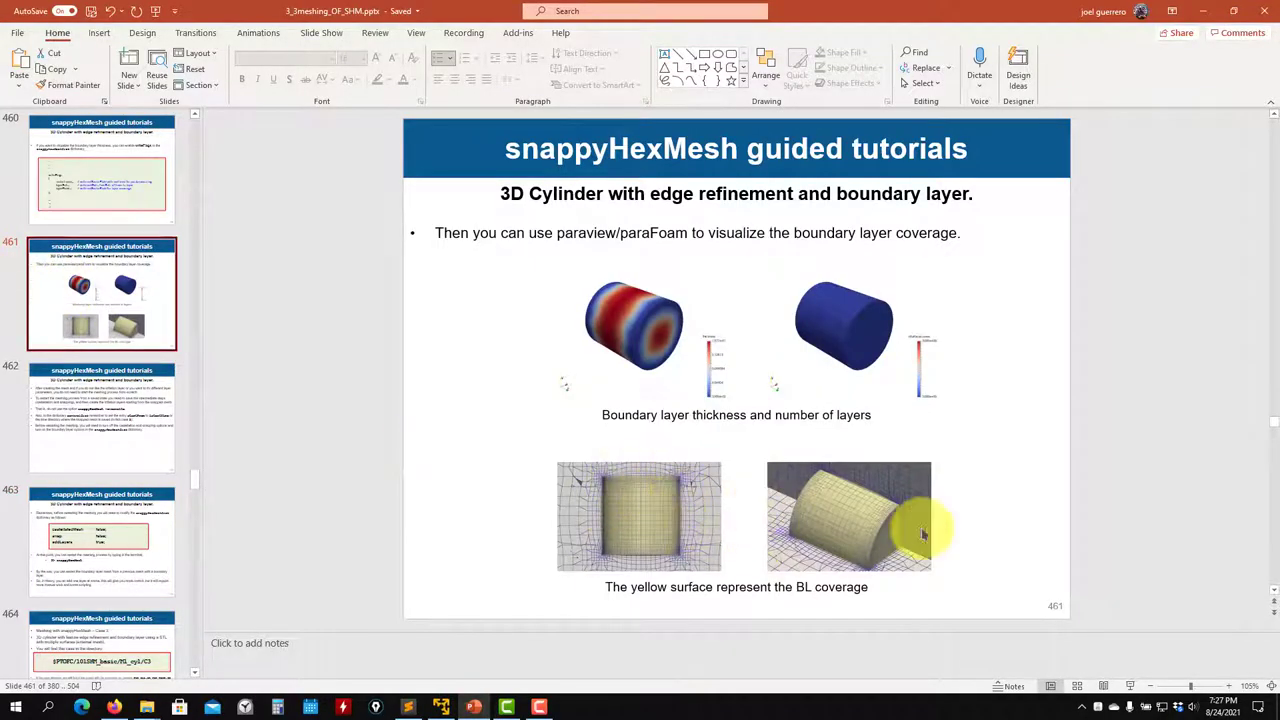
left_click(1207, 11)
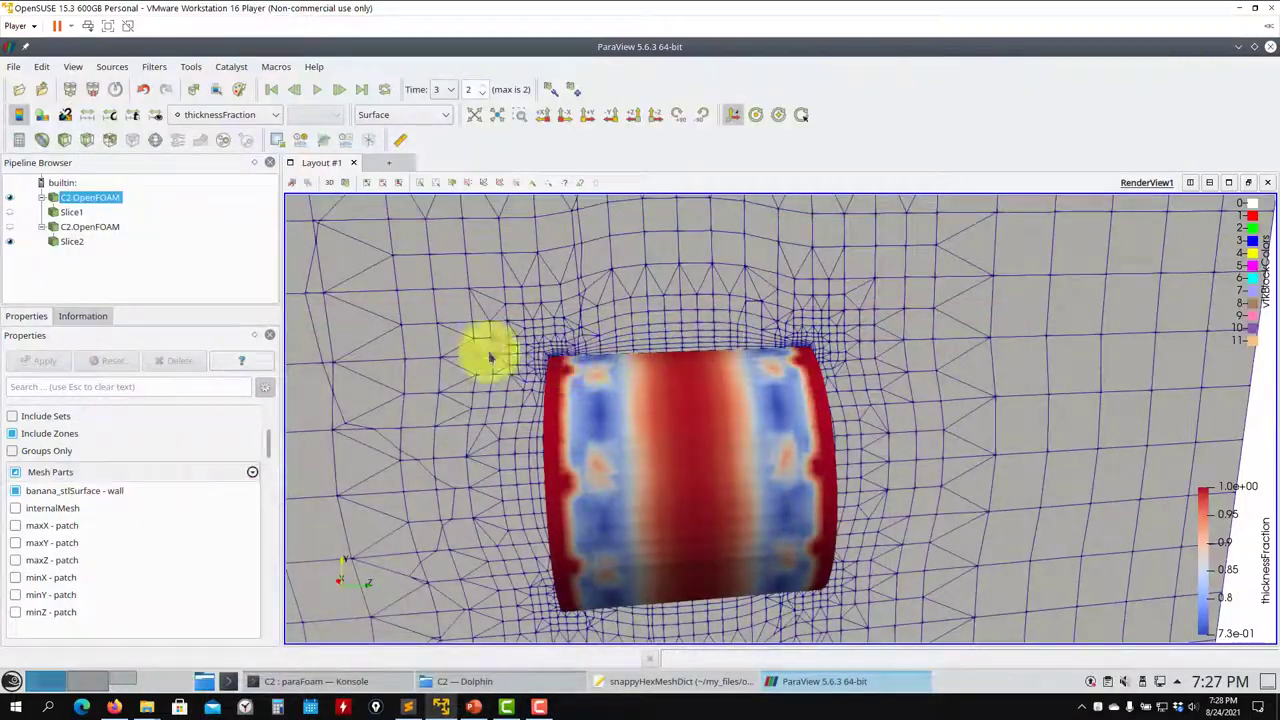
Inspect the thicknessFraction colouring on the cylinder's side and end face alongside the layer cells on the slice.
left_click_drag(653, 399, 510, 354)
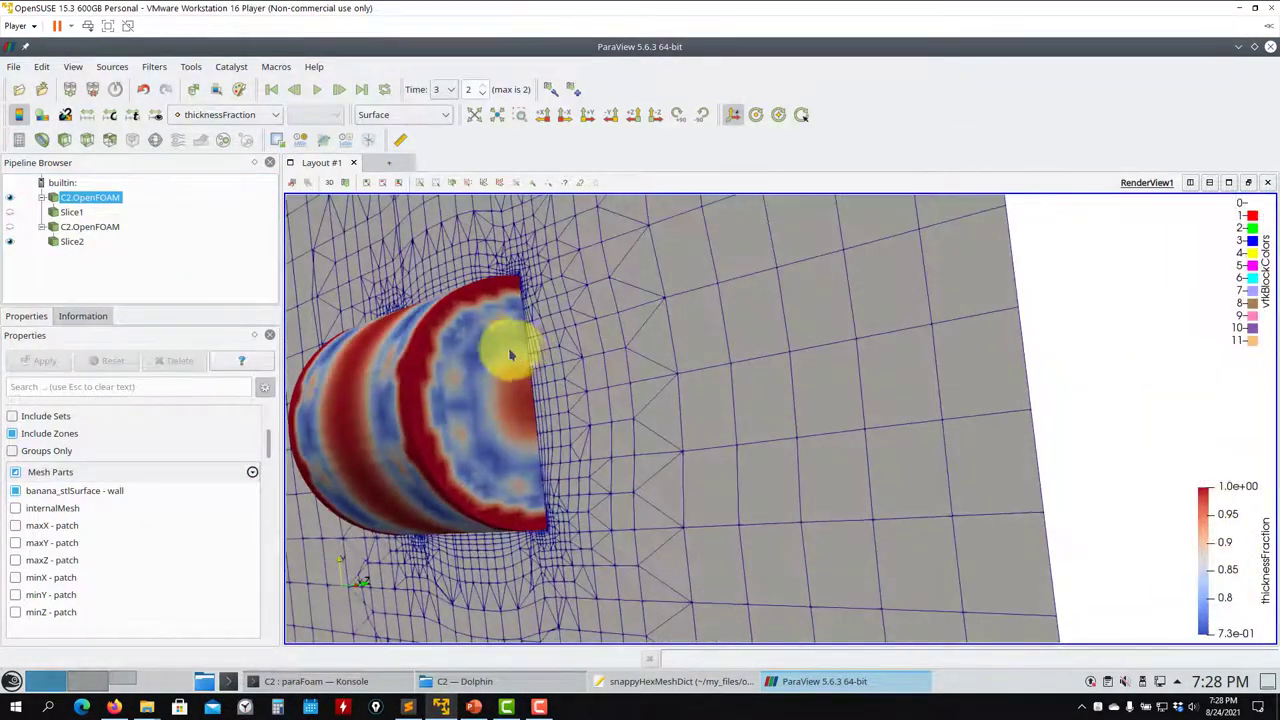
left_click(10, 241)
left_click_drag(594, 357, 657, 343)
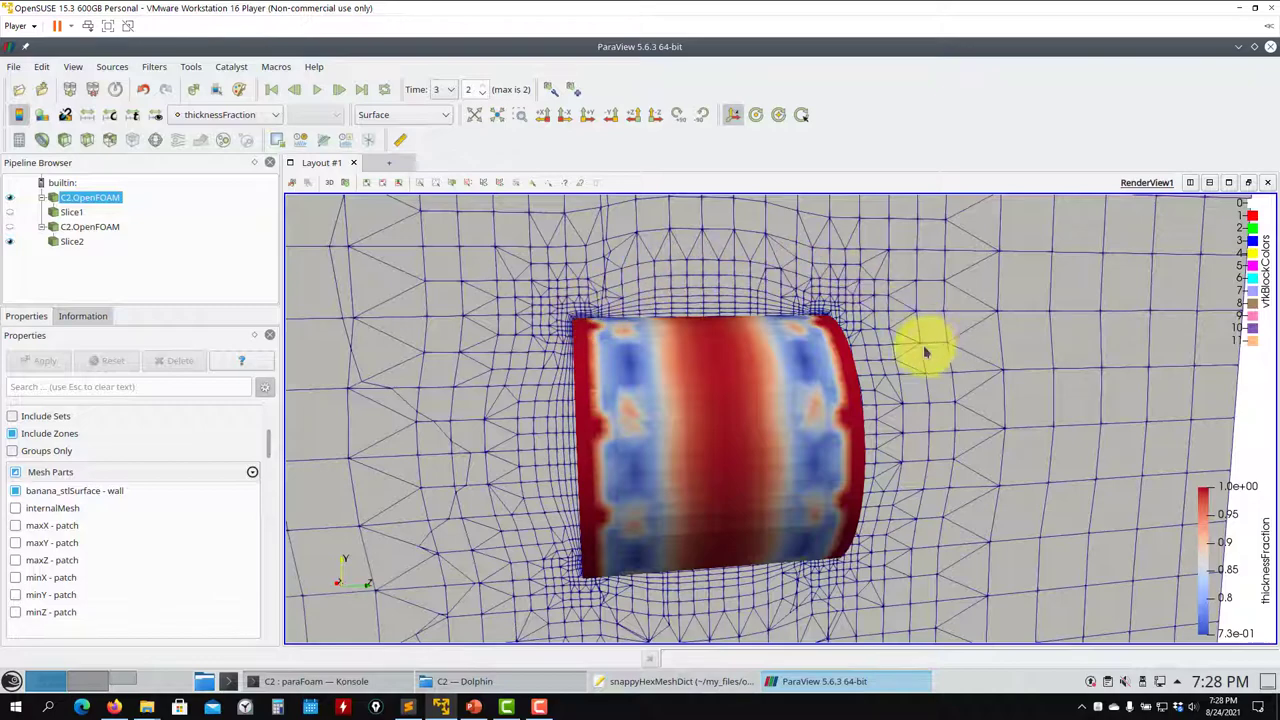
left_click_drag(920, 343, 880, 343)
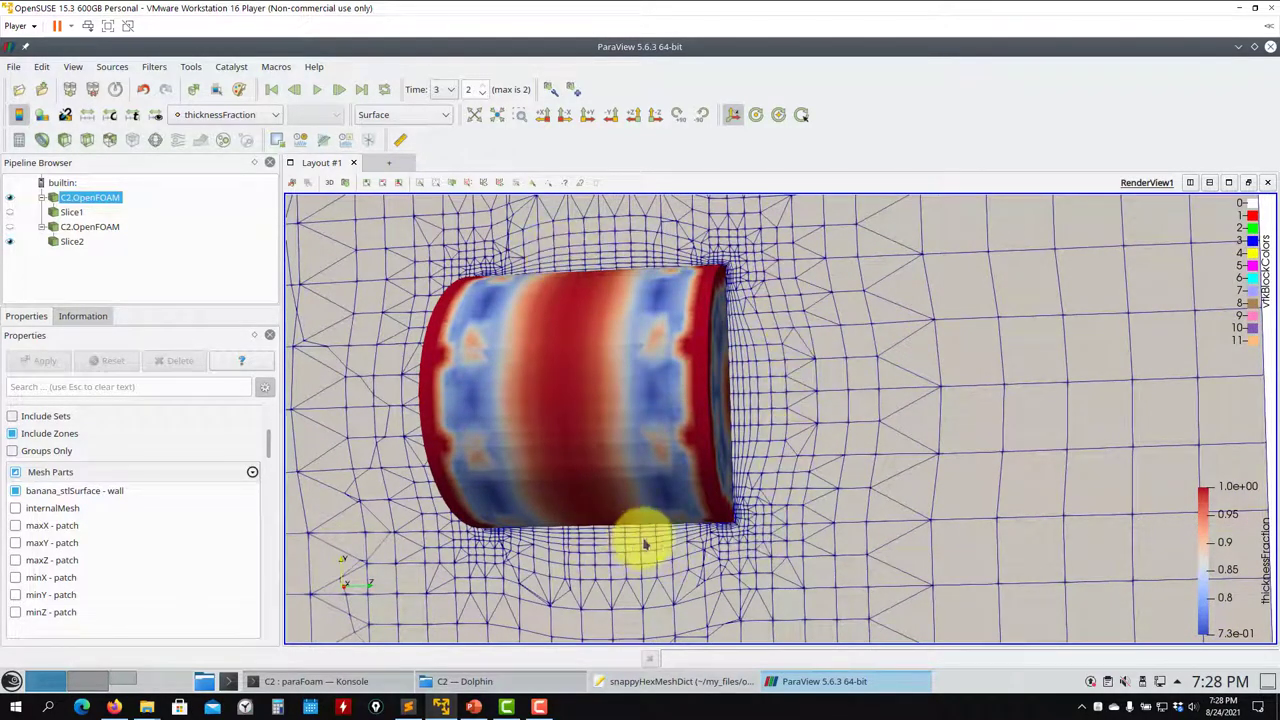
left_click_drag(635, 550, 320, 263)
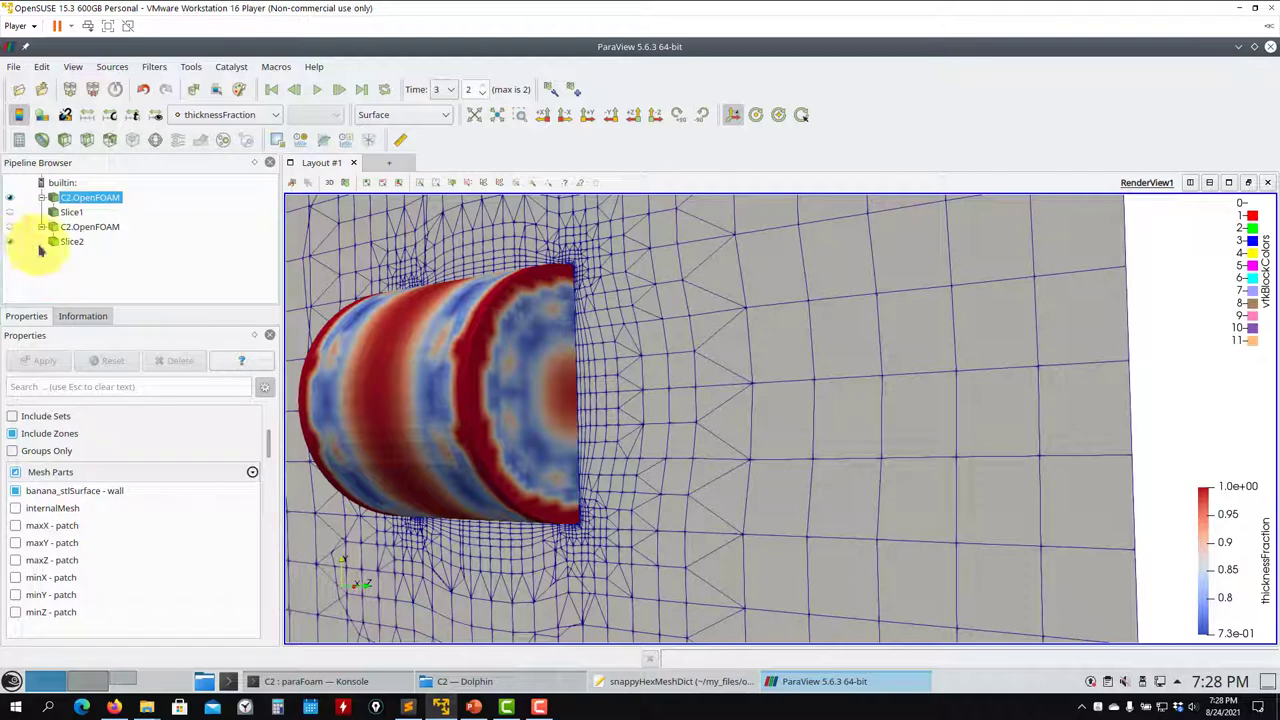
Hide the Slice2 mesh so only the wall coloured by thicknessFraction is shown, and turn to the cylinder's end face.
left_click(10, 199)
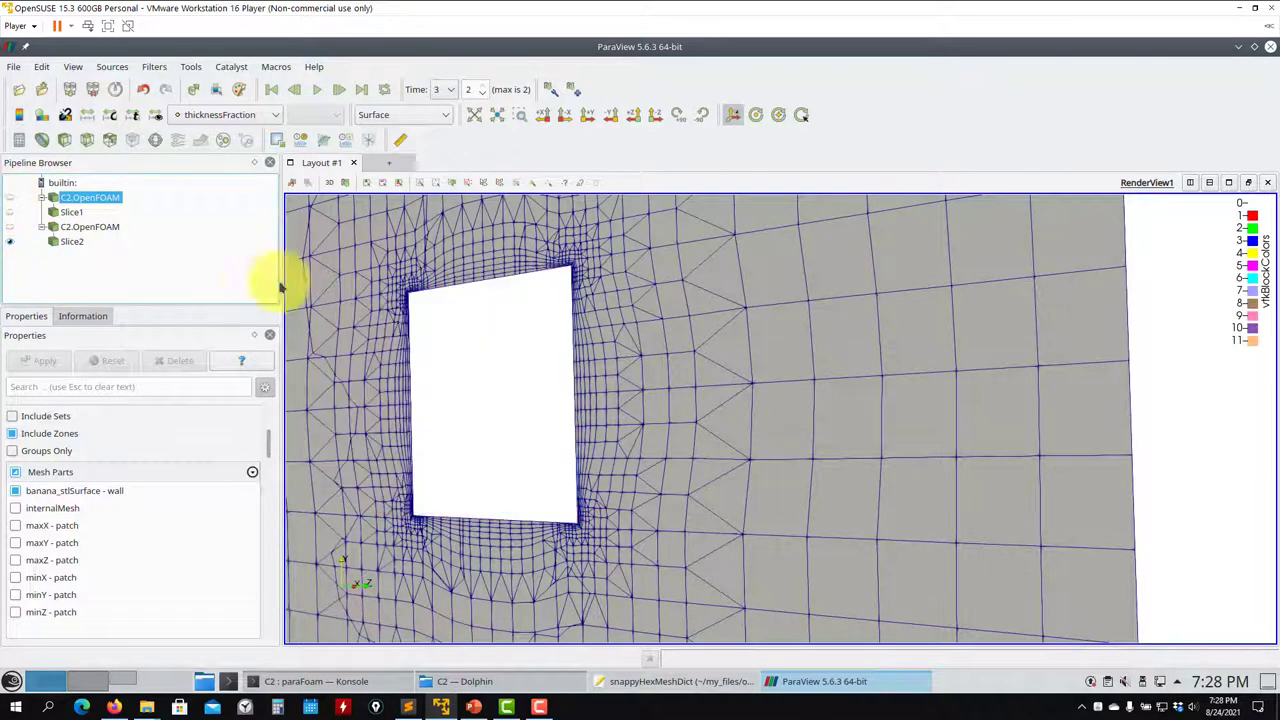
left_click(10, 198)
left_click(10, 241)
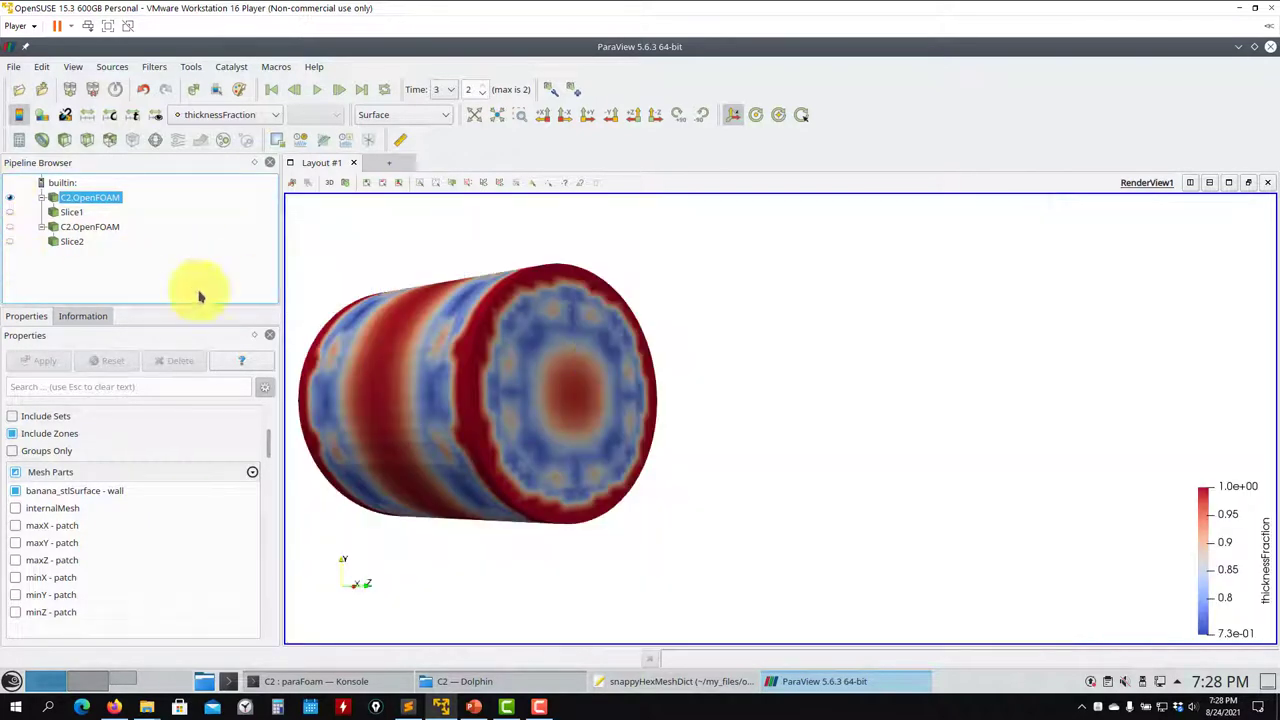
left_click_drag(650, 422, 650, 380)
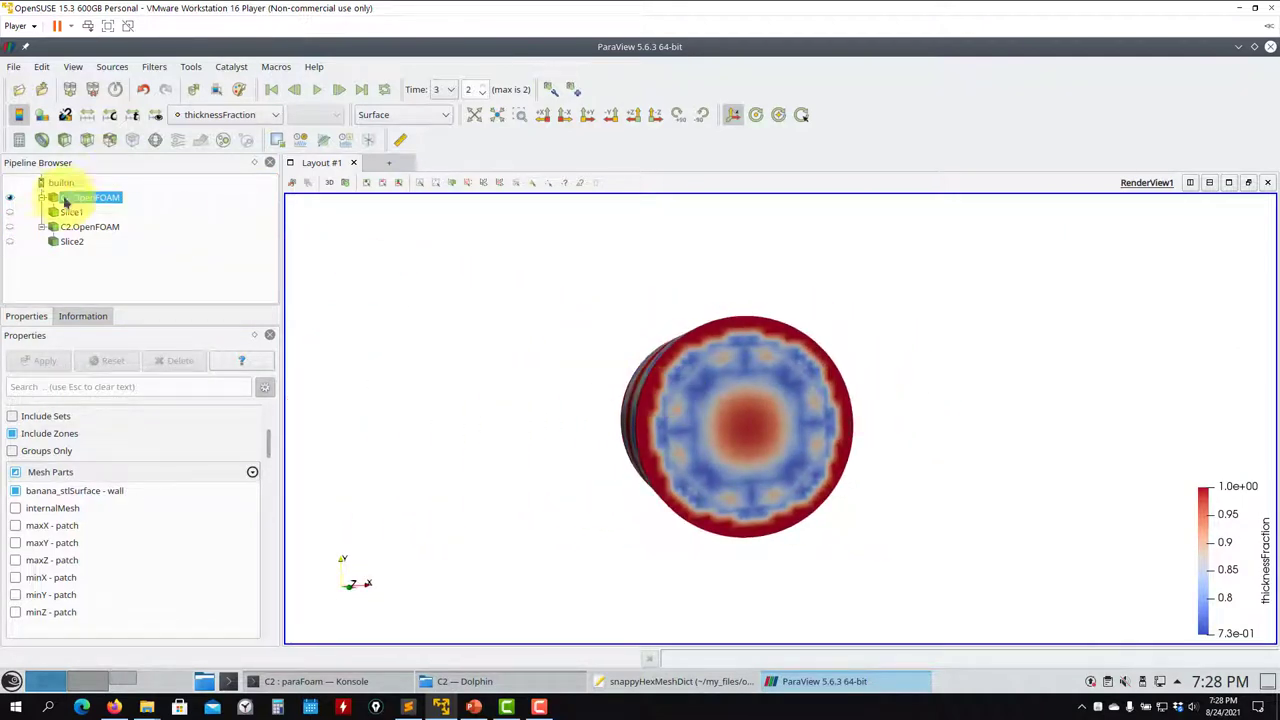
Display the cylinder wall as Surface With Edges and view its end face straight on.
left_click(380, 116)
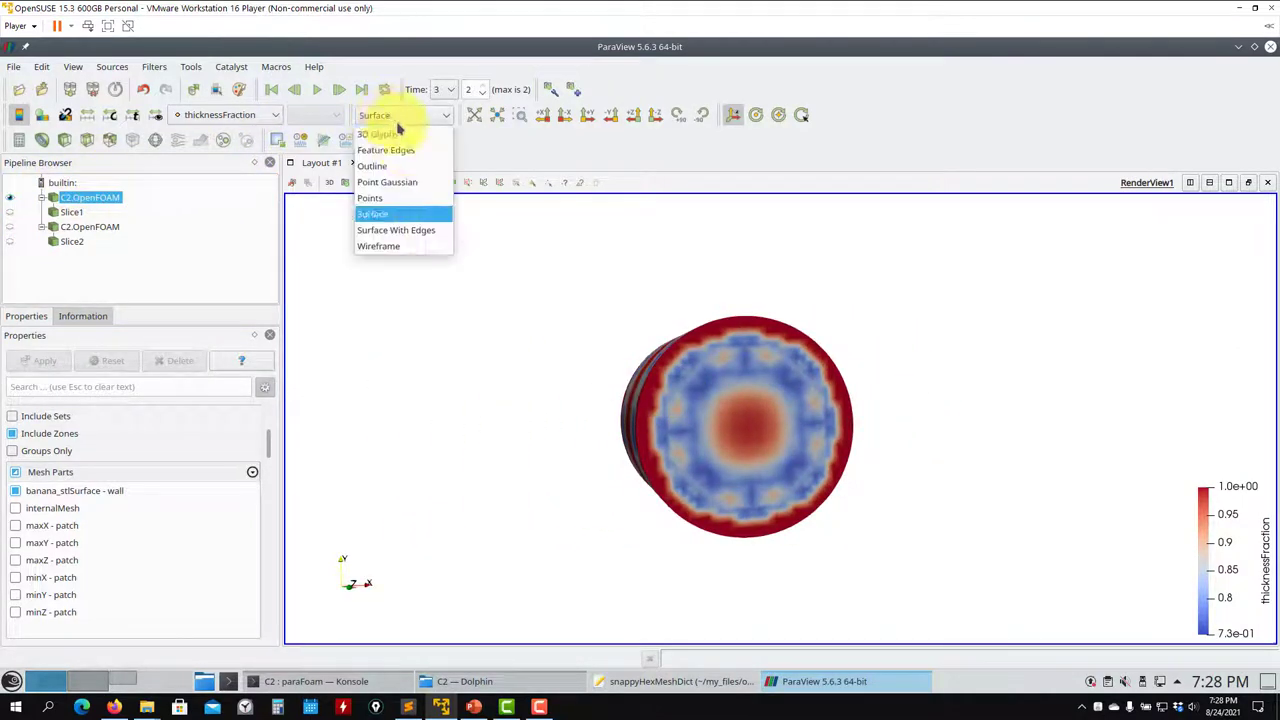
left_click(405, 232)
left_click_drag(720, 337, 679, 376)
scroll(690, 370, "up", 2)
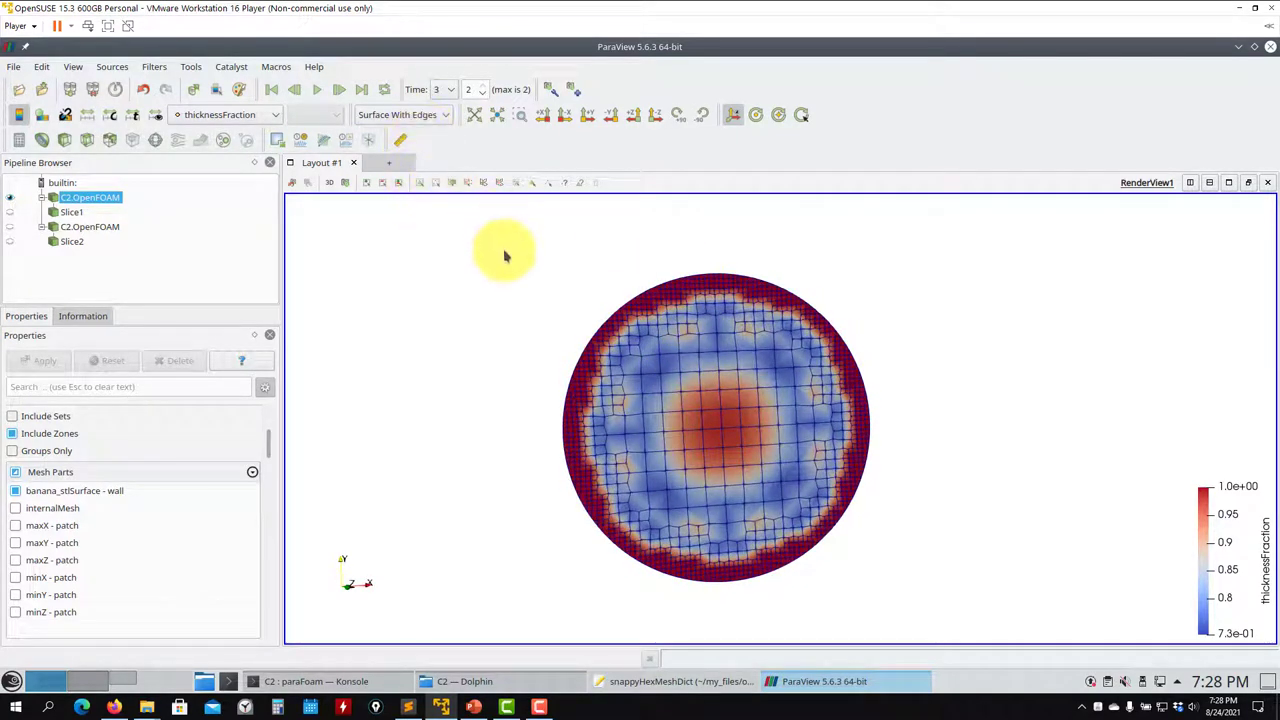
Select the coarse cells in the middle of the end face with a freehand polygon cell selection.
scroll(506, 254, "up", 5)
left_click(486, 183)
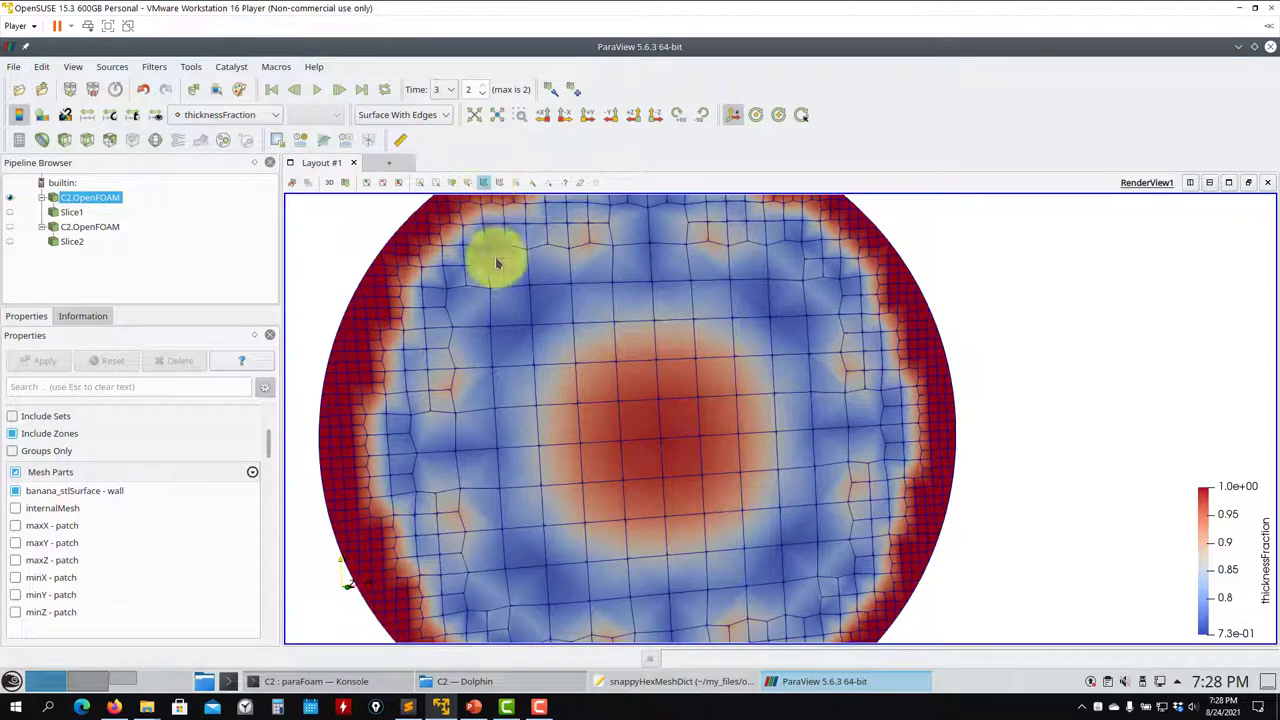
mouse_move(589, 255)
left_mouse_down()
mouse_move(592, 353)
mouse_move(467, 364)
mouse_move(481, 491)
mouse_move(502, 512)
mouse_move(628, 507)
mouse_move(649, 597)
mouse_move(781, 585)
left_mouse_up()
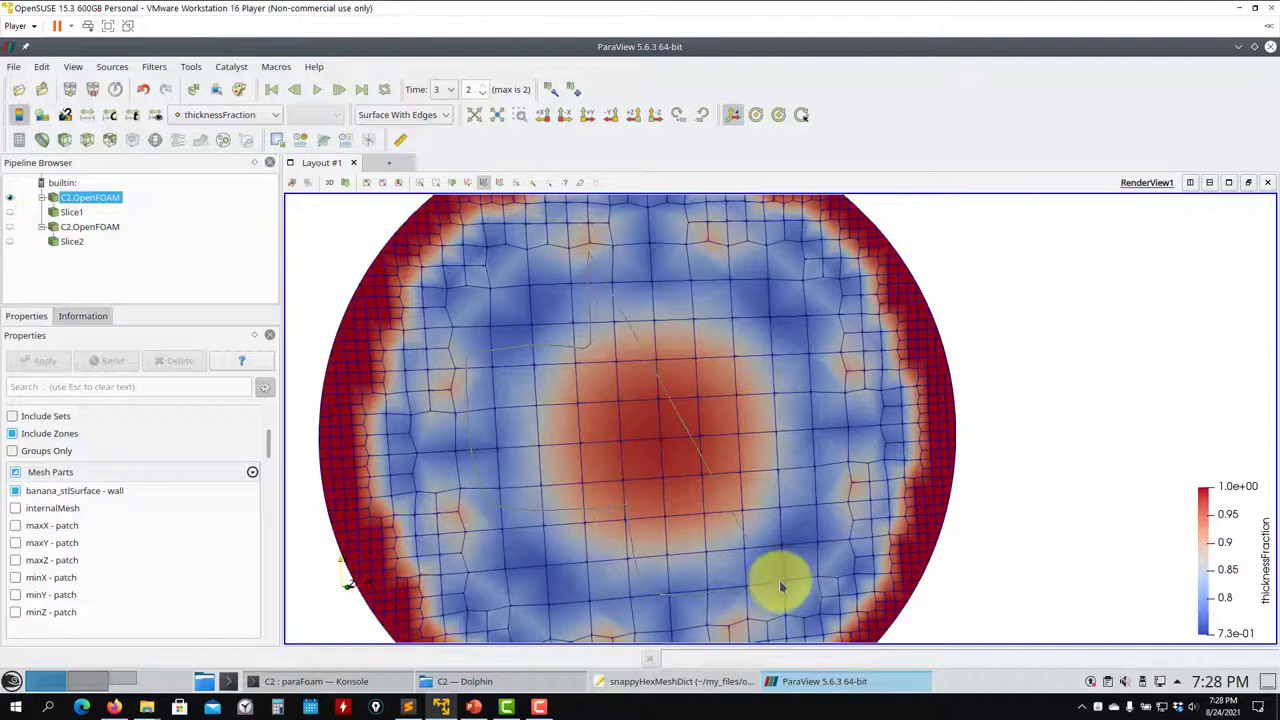
mouse_move(839, 441)
left_mouse_down()
mouse_move(877, 385)
mouse_move(871, 362)
mouse_move(823, 327)
left_mouse_up()
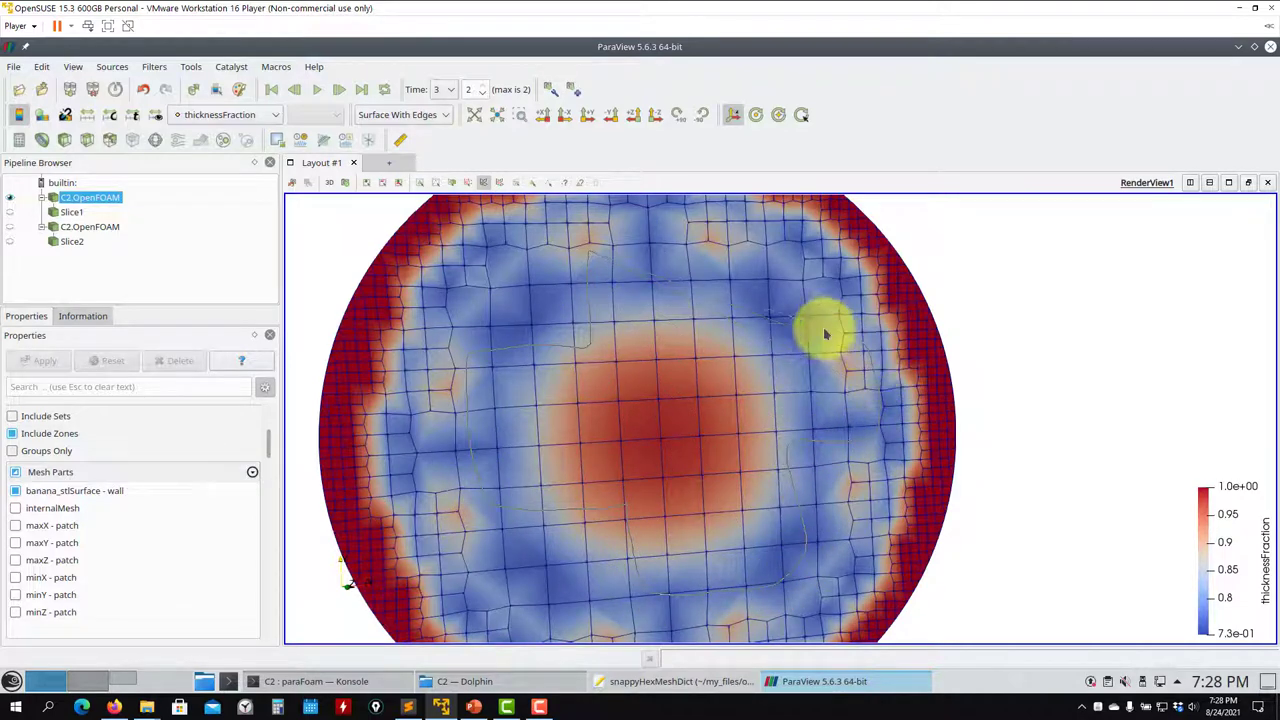
mouse_move(712, 267)
left_mouse_down()
mouse_move(643, 308)
mouse_move(600, 410)
left_mouse_up()
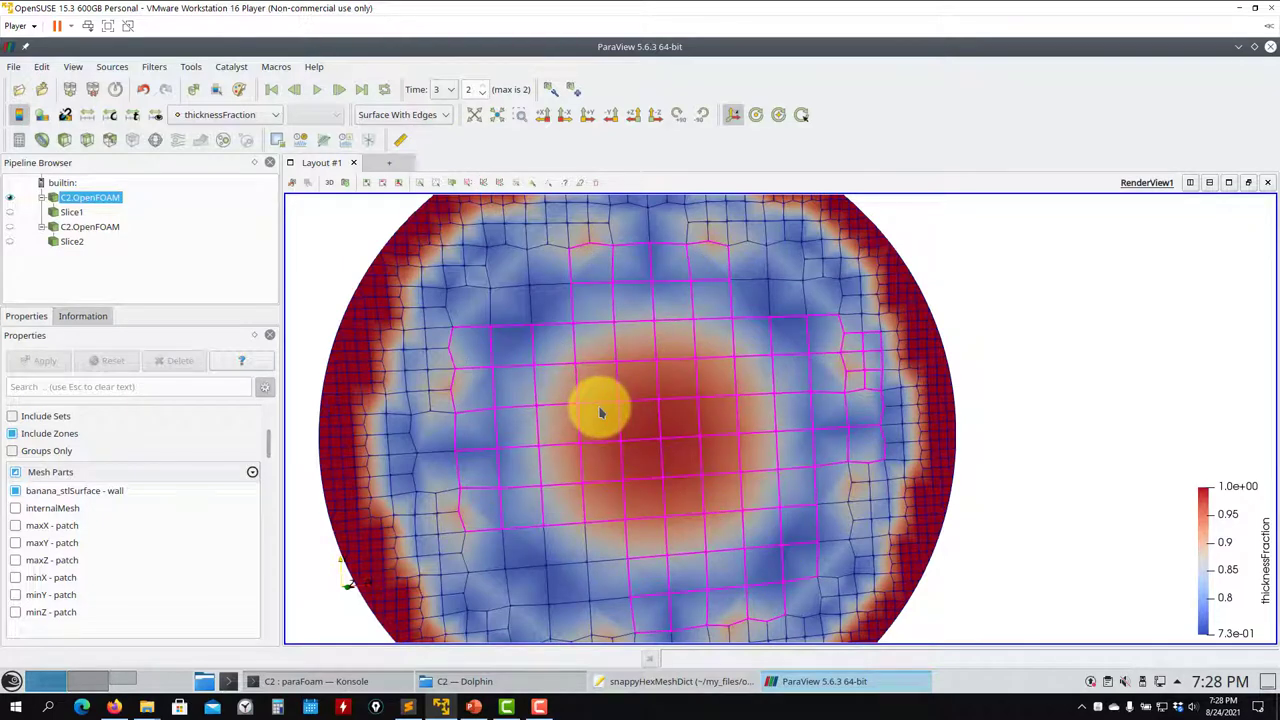
Extract the selected end-face cells with Extract Selection and convert them with the Extract Surface filter.
left_click(278, 146)
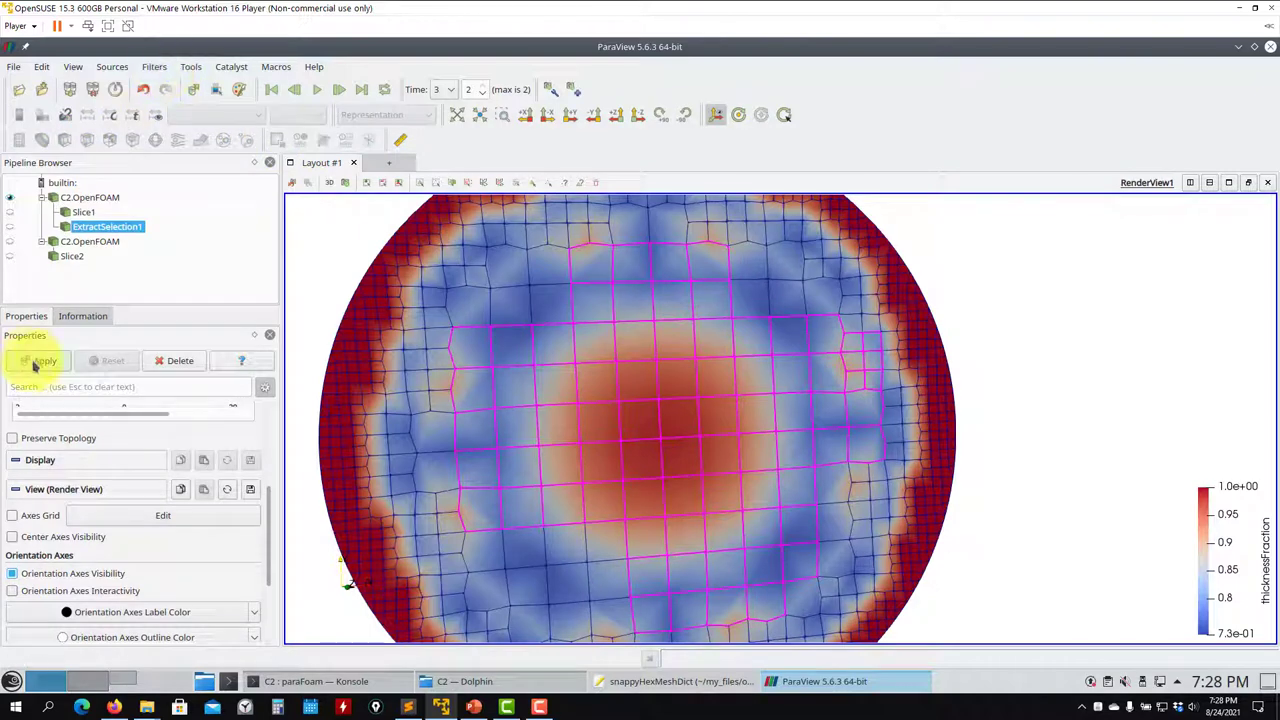
left_click(163, 66)
mouse_move(163, 137)
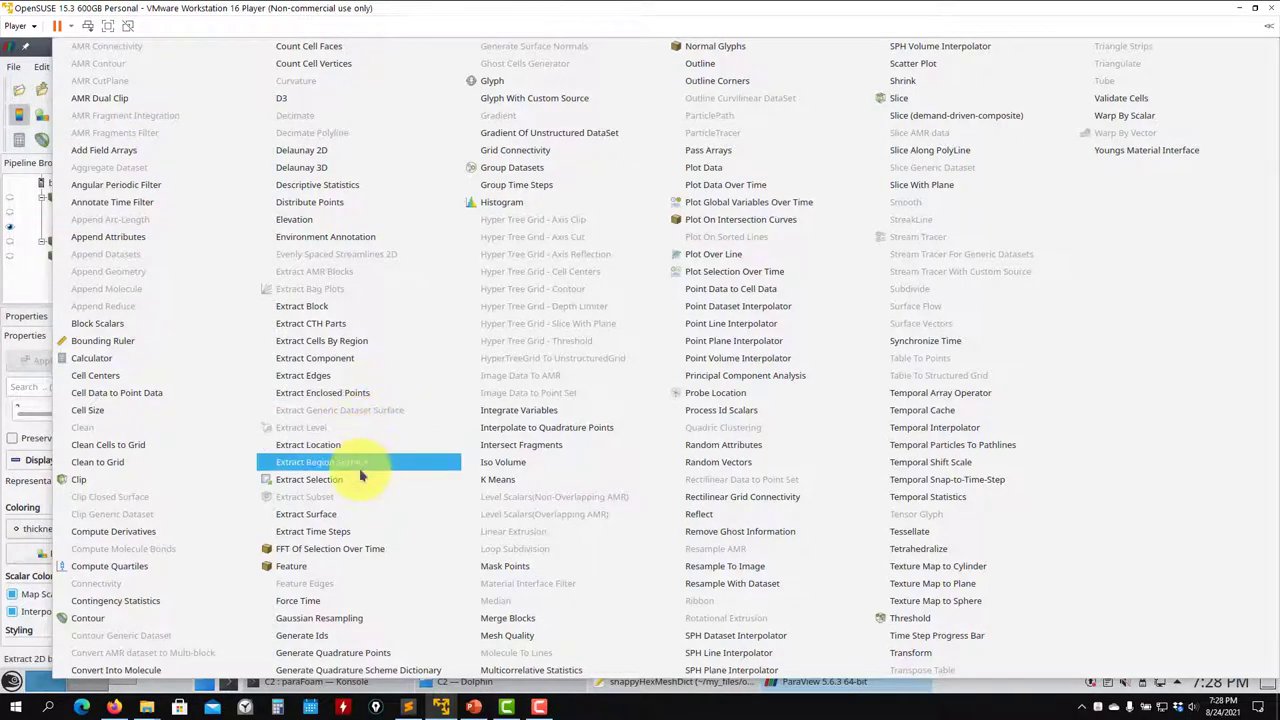
left_click(357, 514)
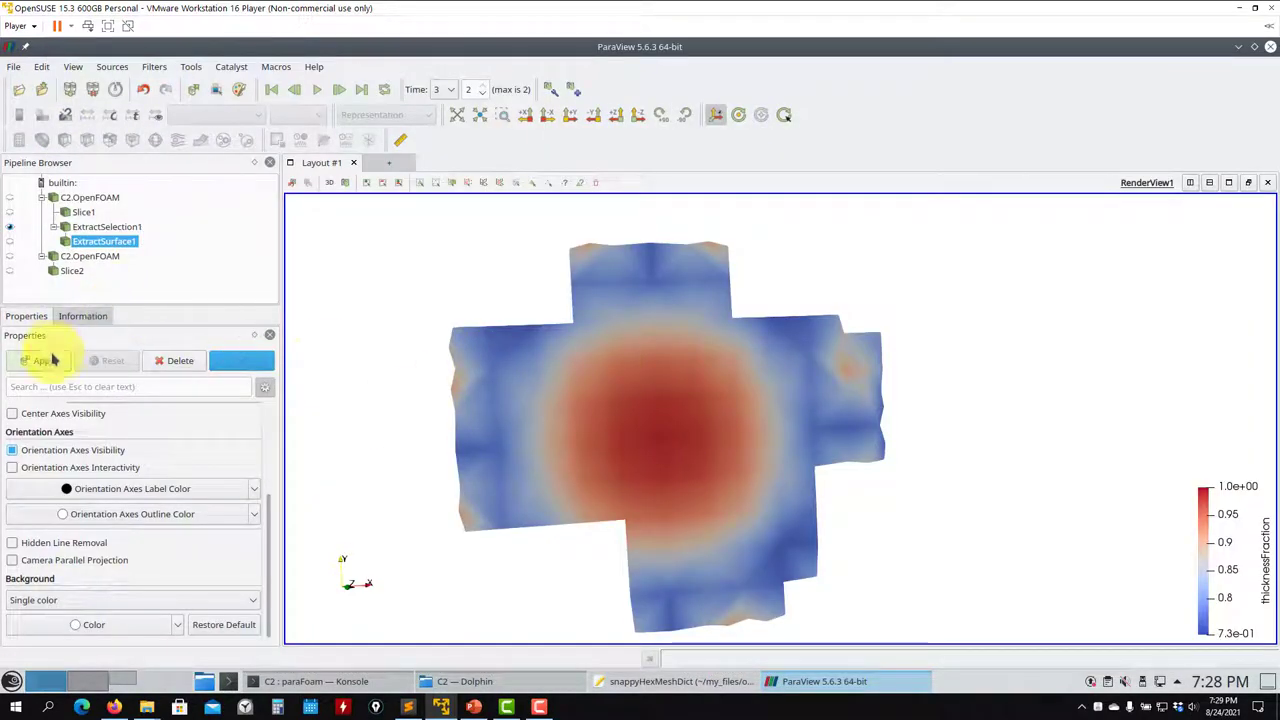
left_click(52, 360)
Bring up the Save Data dialog for the extracted surface with the Stereo Lithography (*.stl) format, and leave without saving.
left_click(12, 67)
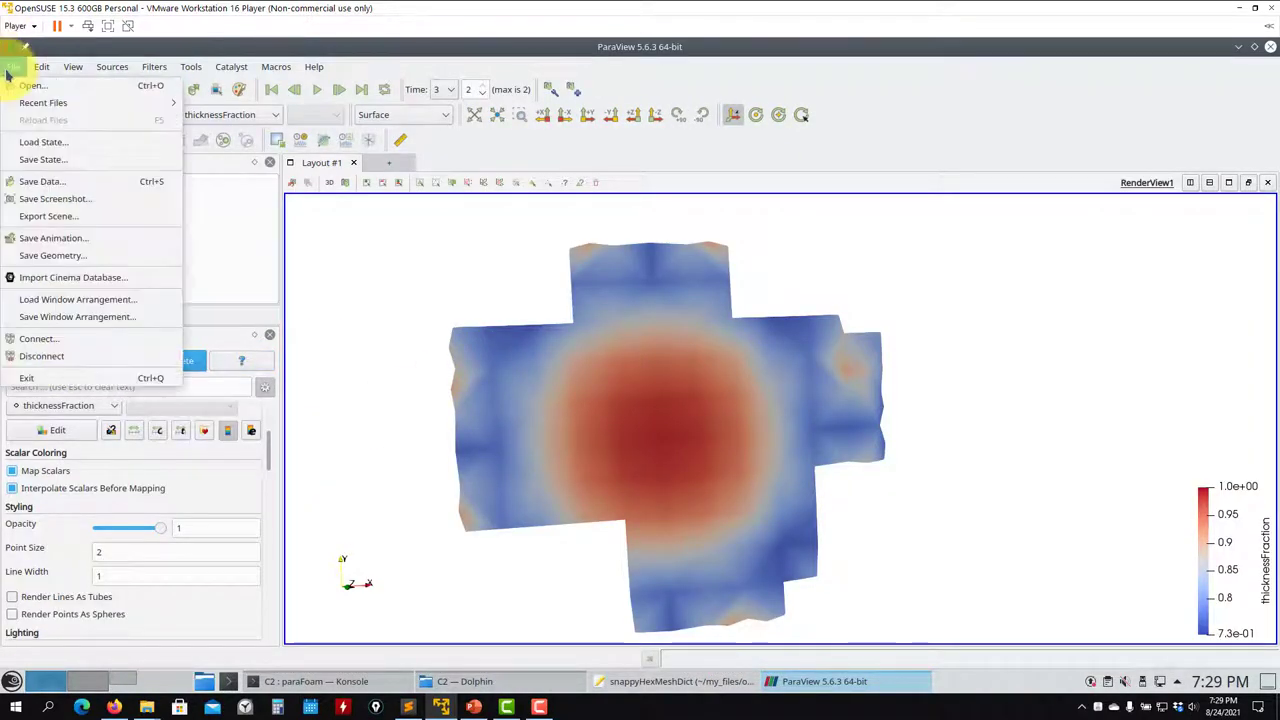
left_click(57, 182)
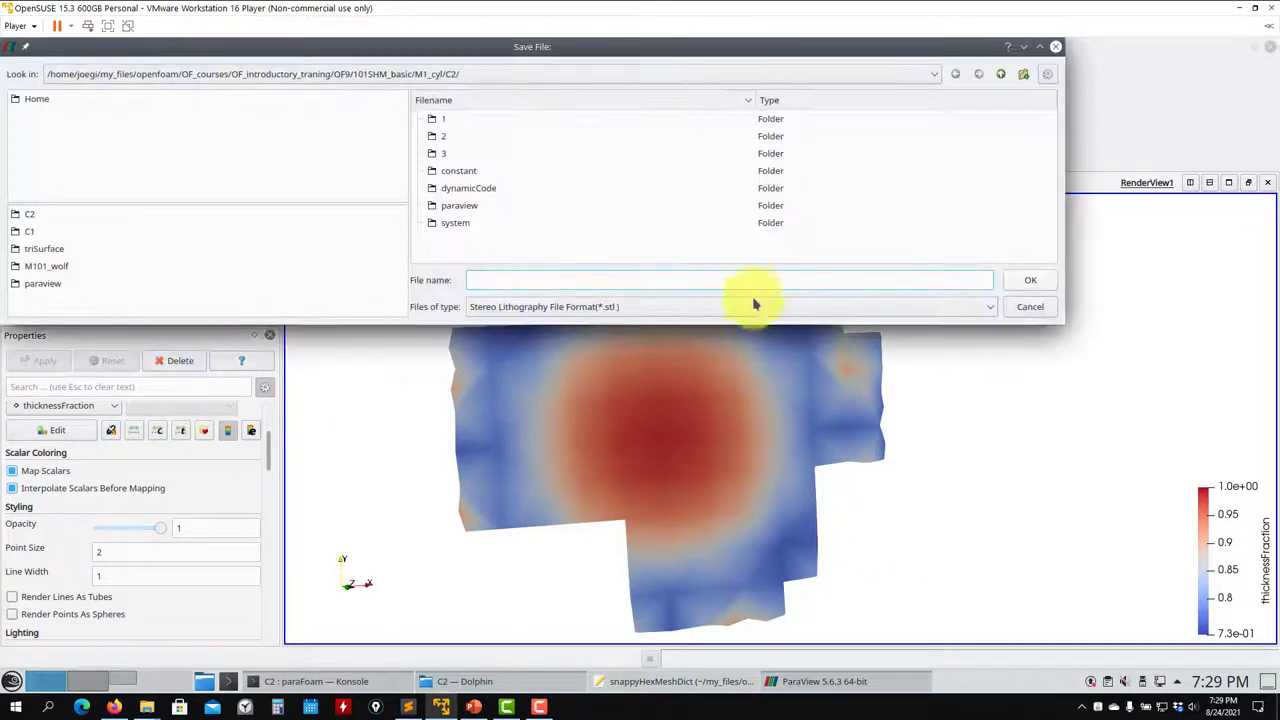
left_click(1019, 309)
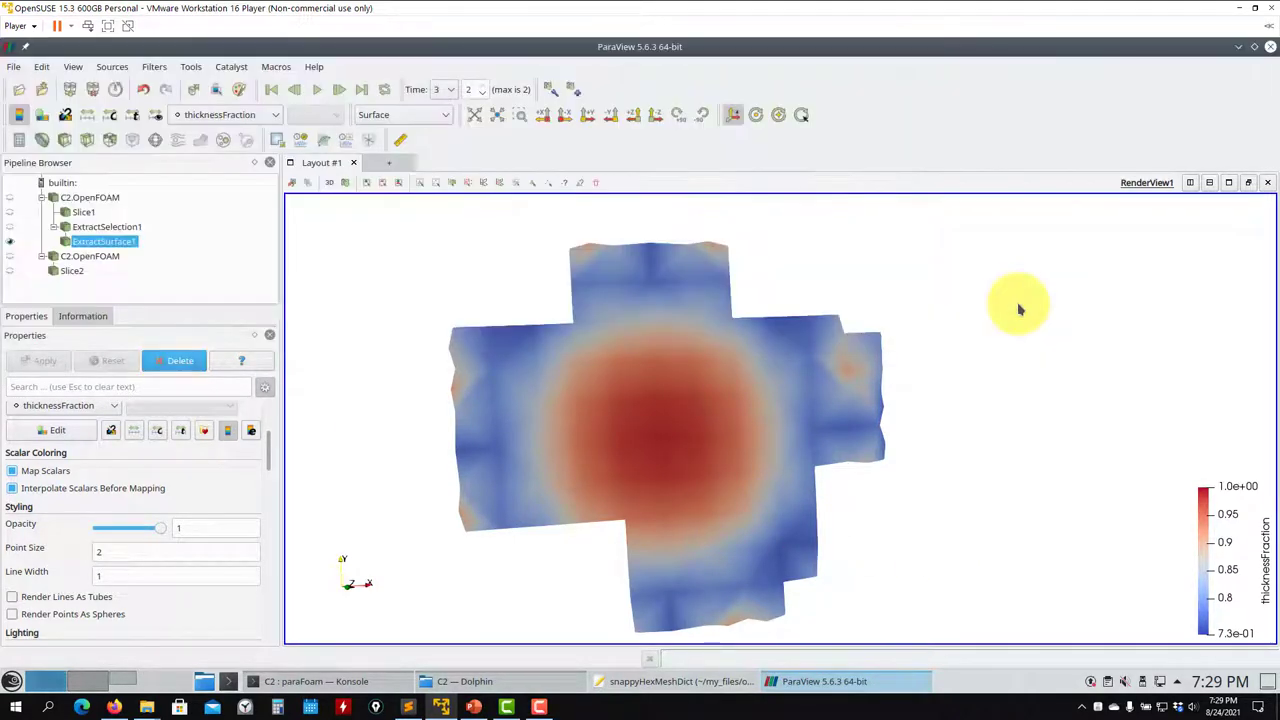
Exit ParaView and list the contents of the C2 case directory in the terminal with ls.
left_click(14, 67)
left_click(77, 380)
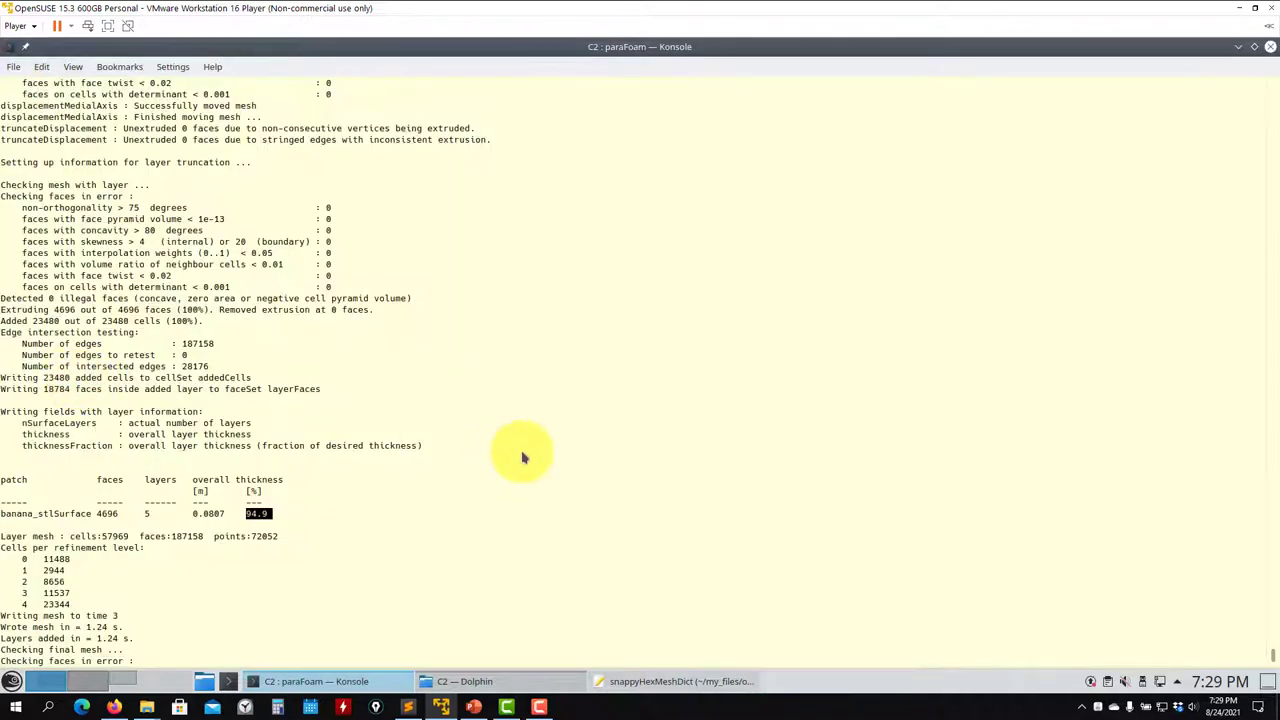
left_click(646, 681)
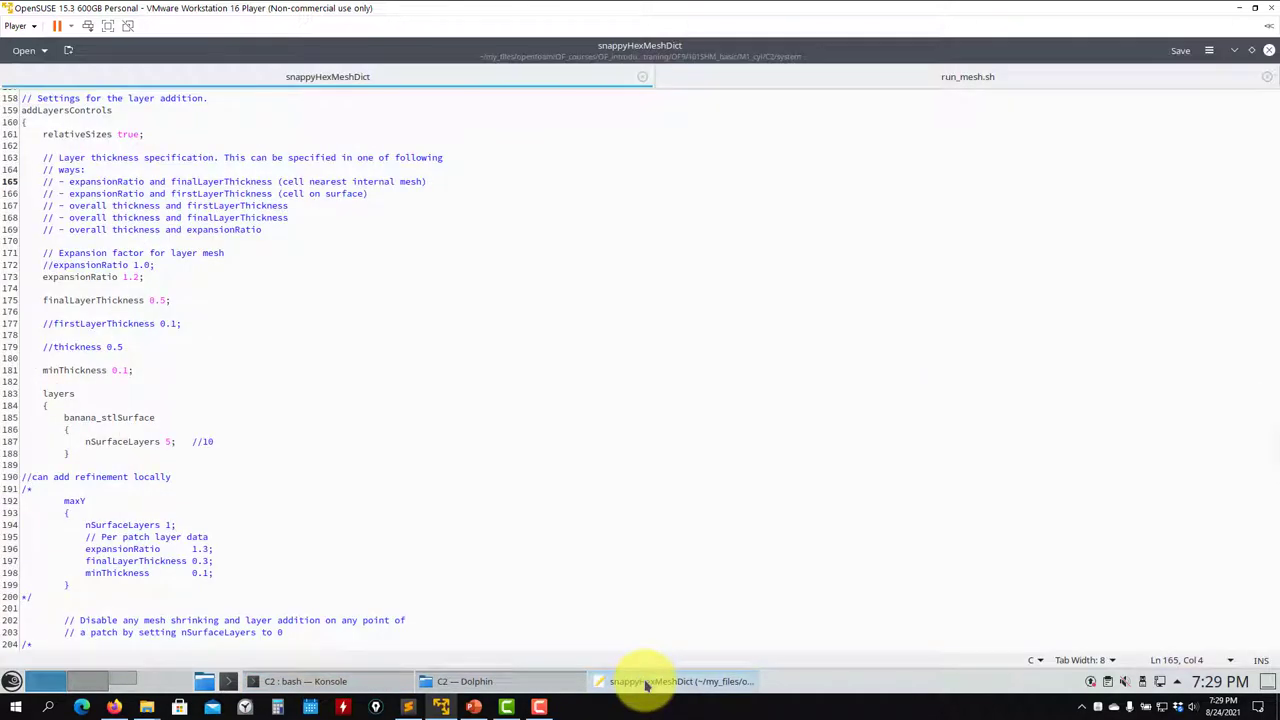
left_click(646, 681)
scroll(521, 585, "down", 20)
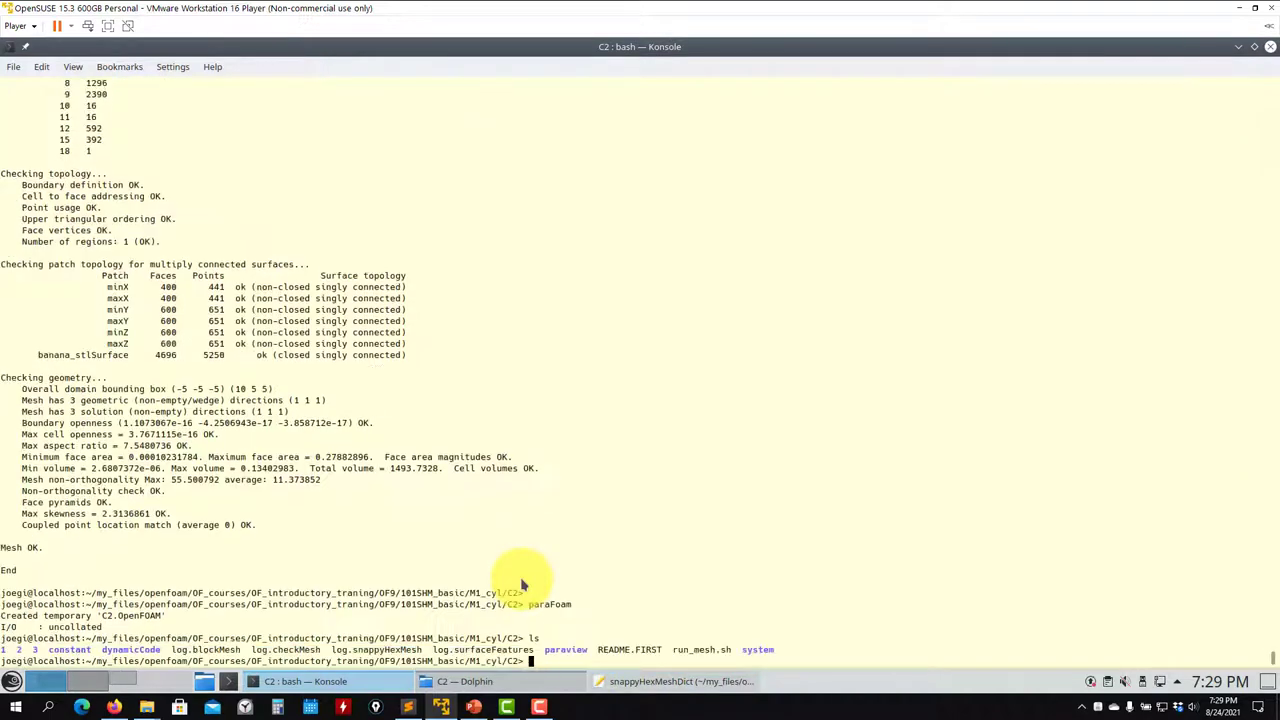
In snappyHexMeshDict, activate level (2 2) and comment out level (2 4) for banana_stlSurface under refinementSurfaces, and save the file.
left_click(646, 681)
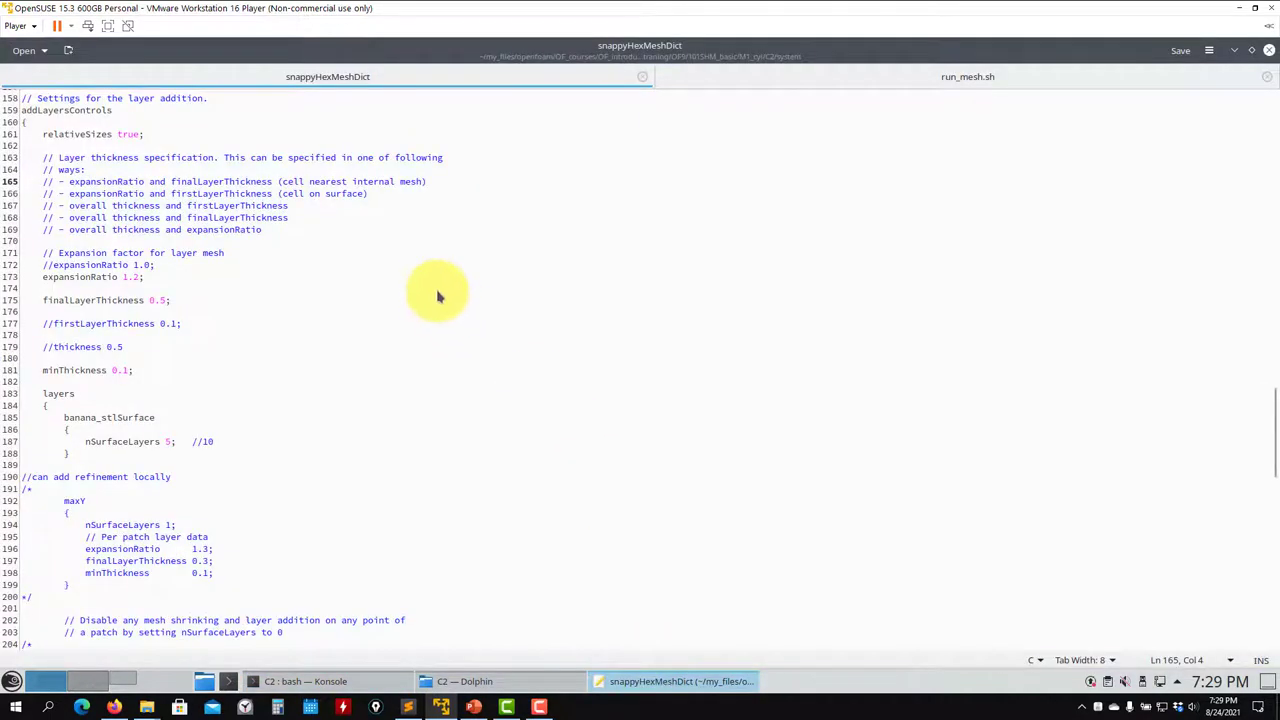
scroll(307, 344, "down", 10)
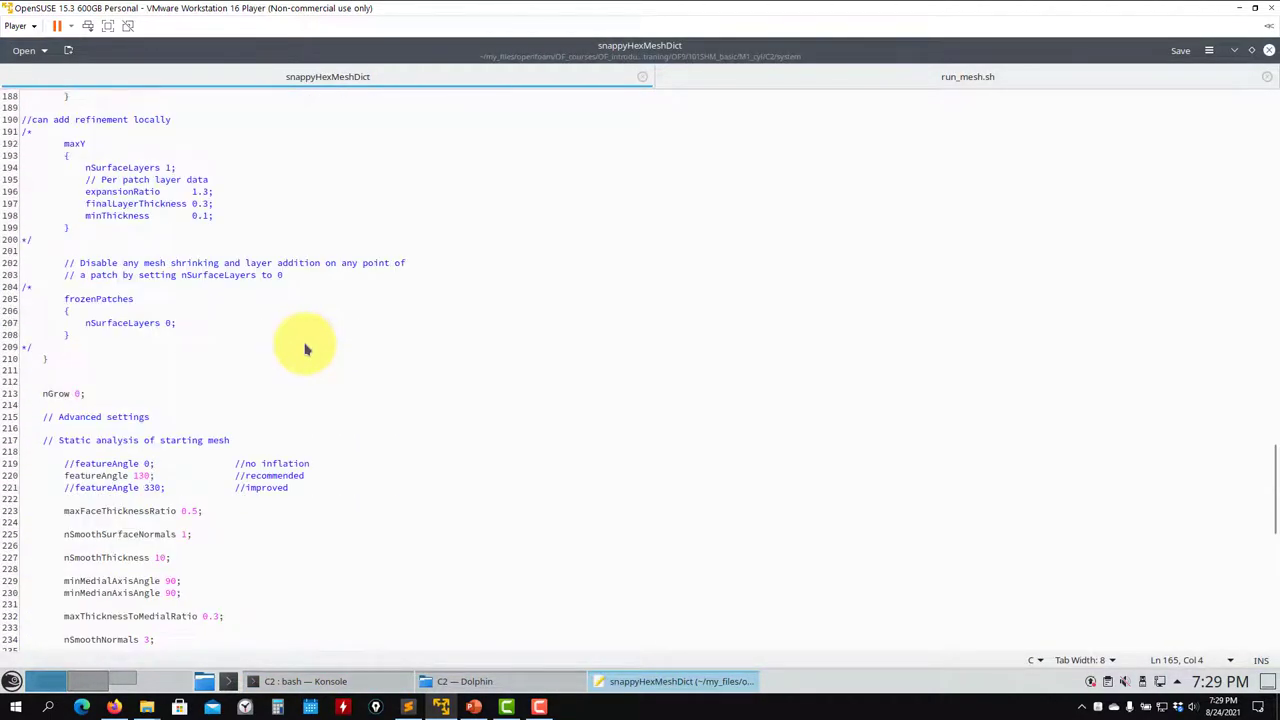
scroll(307, 349, "up", 20)
scroll(307, 349, "down", 5)
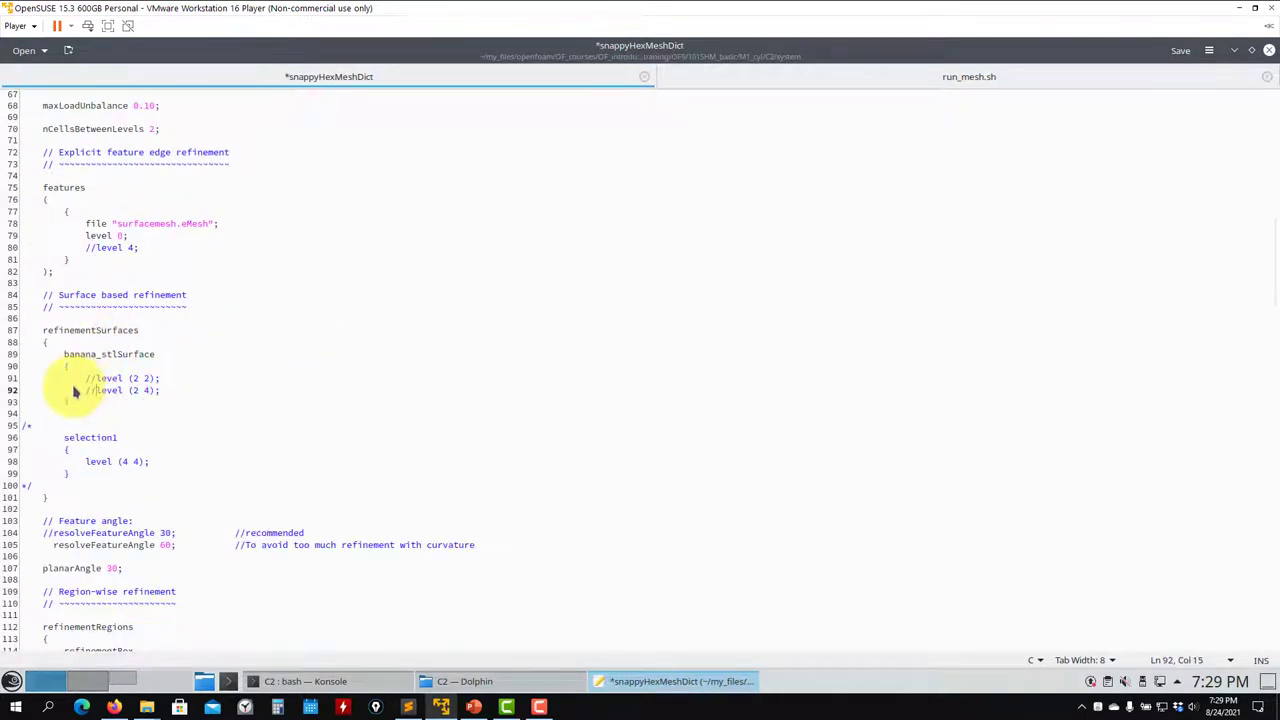
key("ctrl+s")
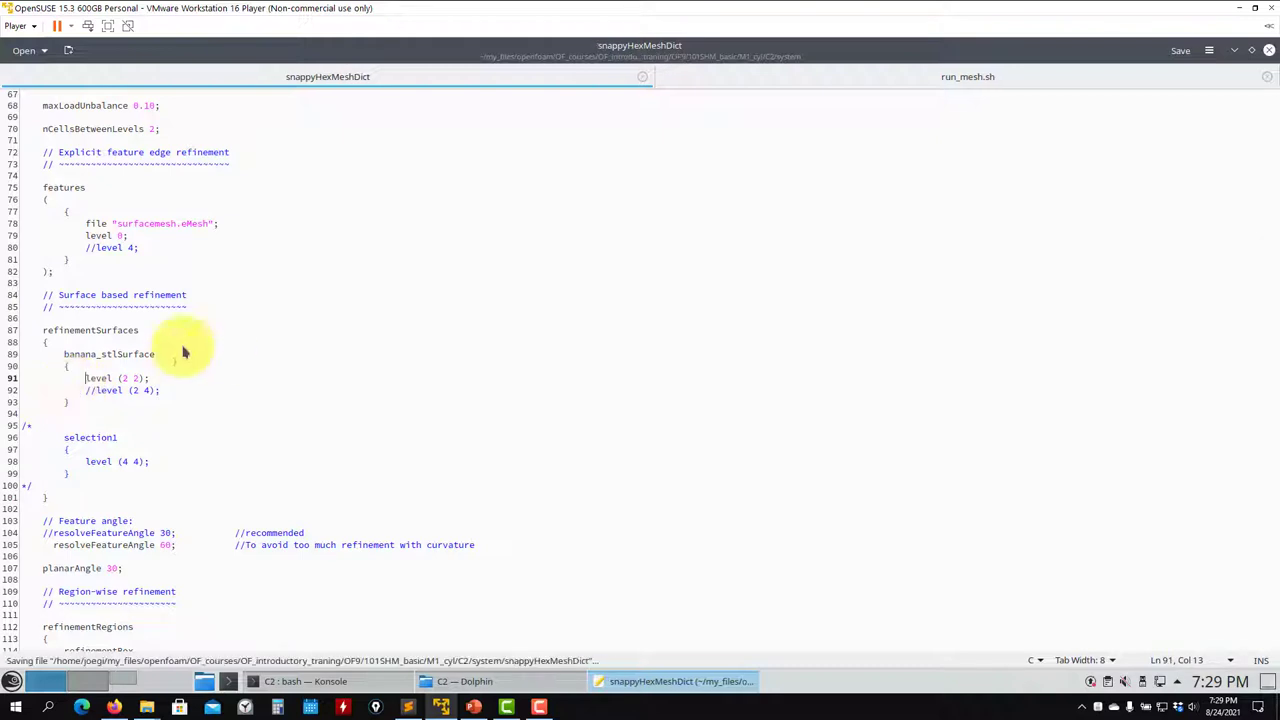
left_click_drag(160, 380, 72, 382)
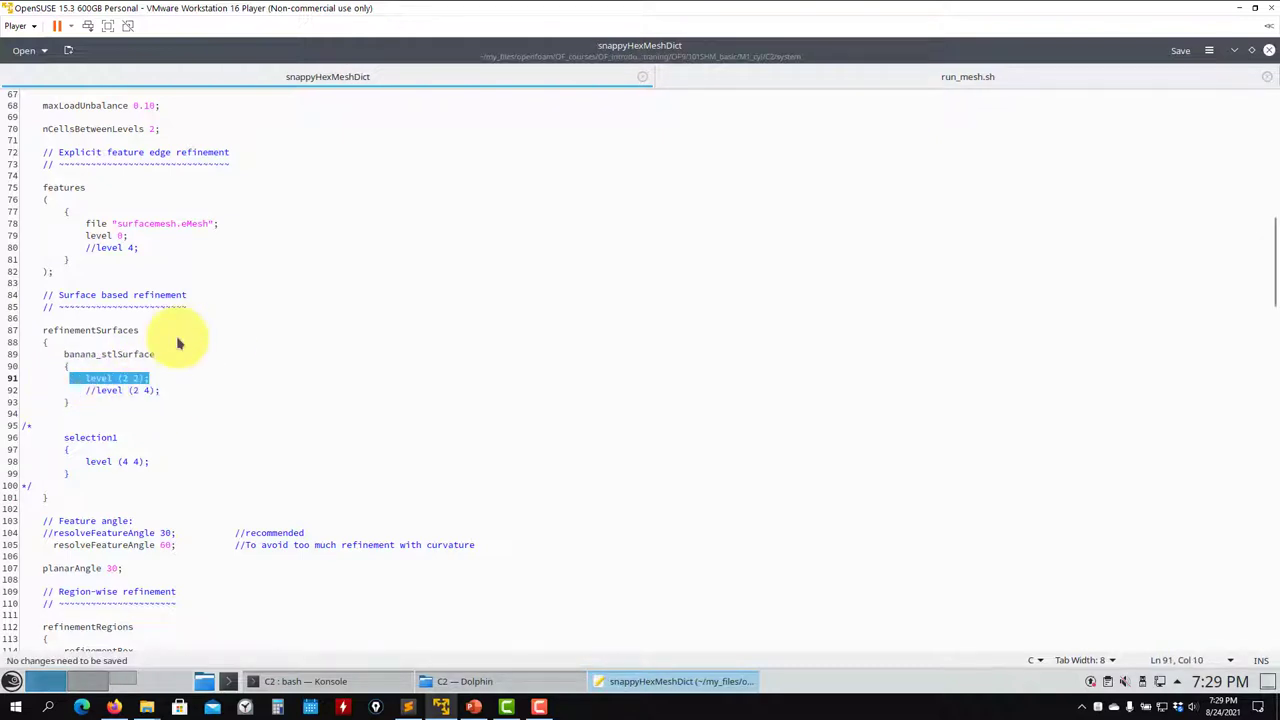
Uncomment the selection1.stl triSurfaceMesh block in the geometry section of snappyHexMeshDict.
scroll(178, 343, "up", 20)
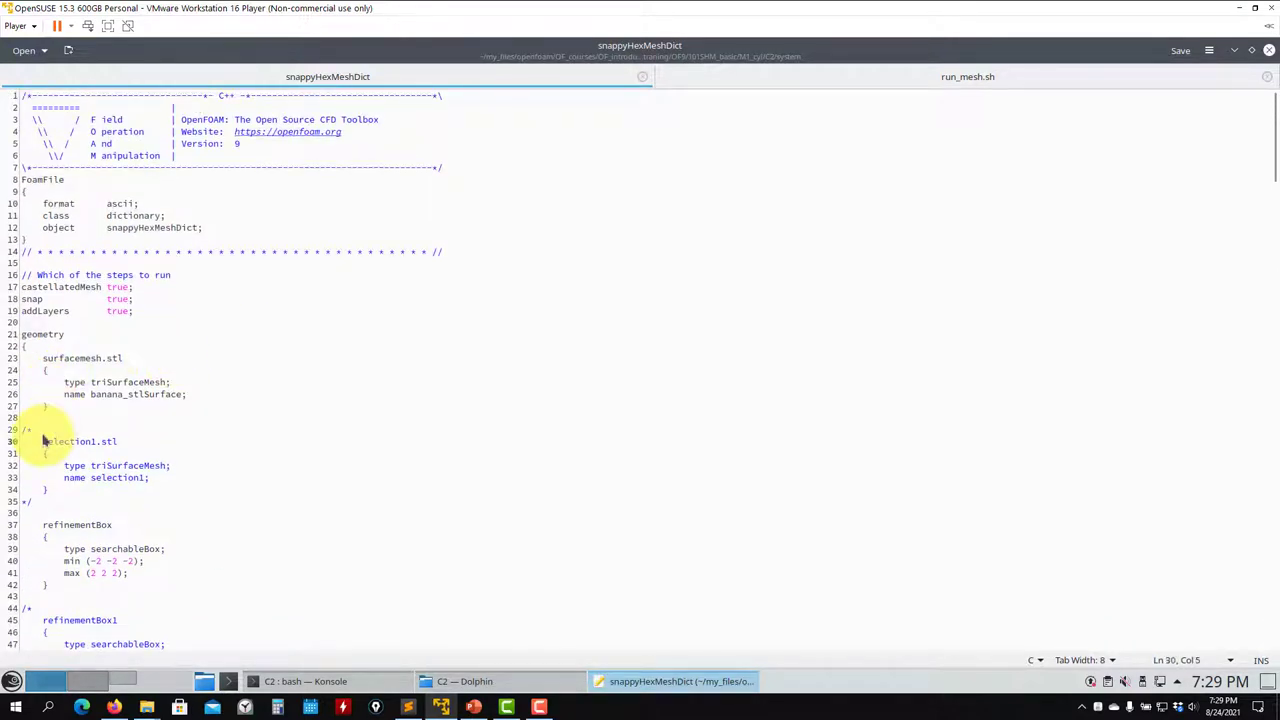
key("BackSpace")
key("BackSpace")
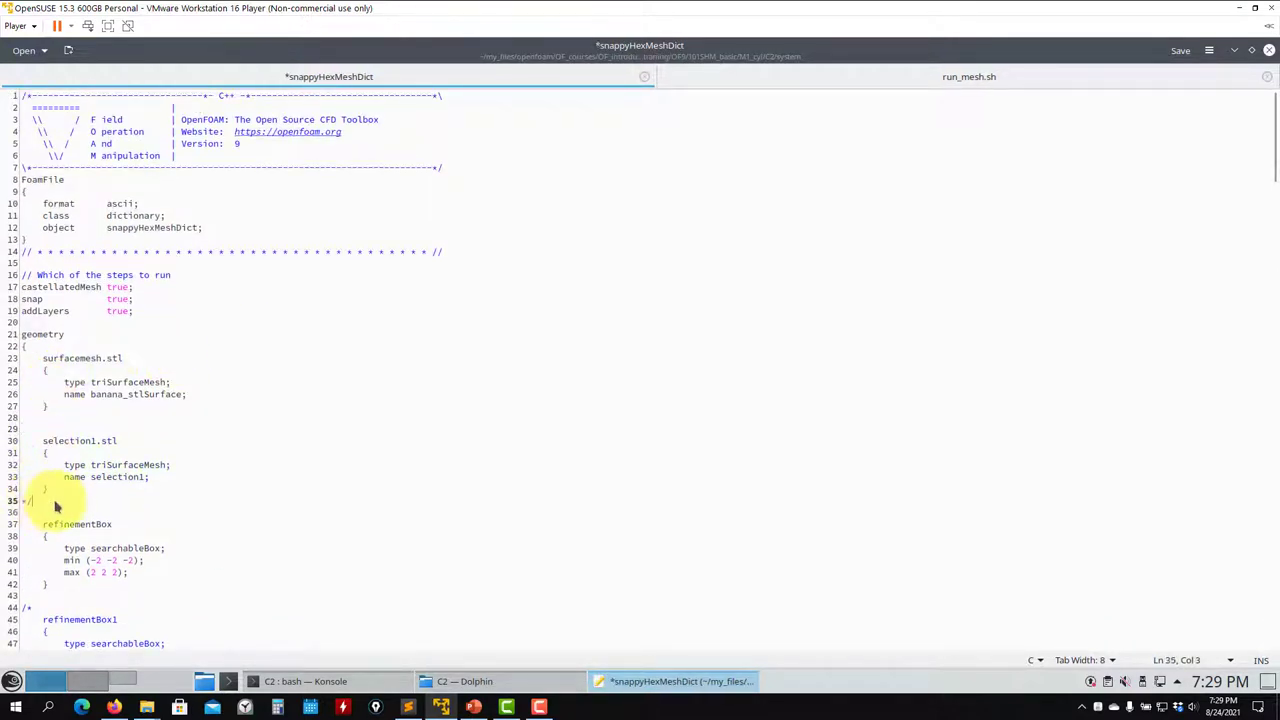
key("BackSpace")
key("BackSpace")
Uncomment the selection1 block with level (4 4) under refinementSurfaces and save snappyHexMeshDict.
scroll(131, 484, "down", 20)
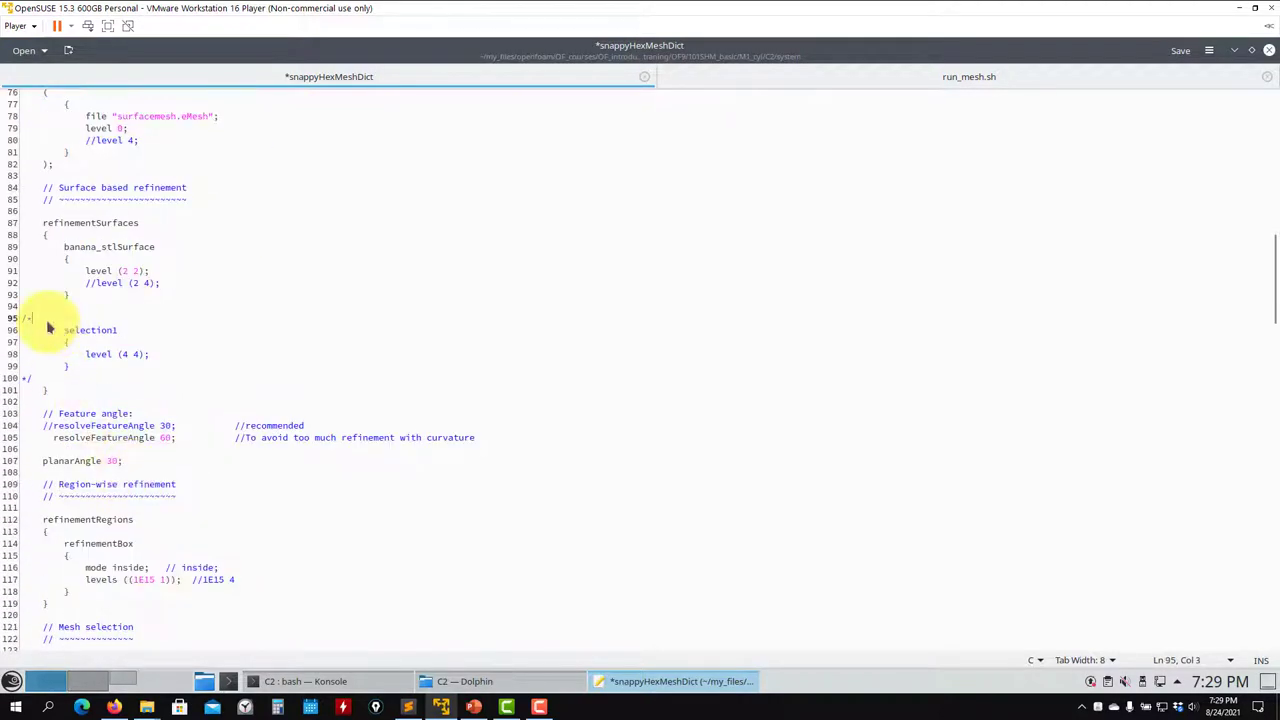
key("BackSpace")
key("BackSpace")
left_click(40, 379)
key("BackSpace")
key("BackSpace")
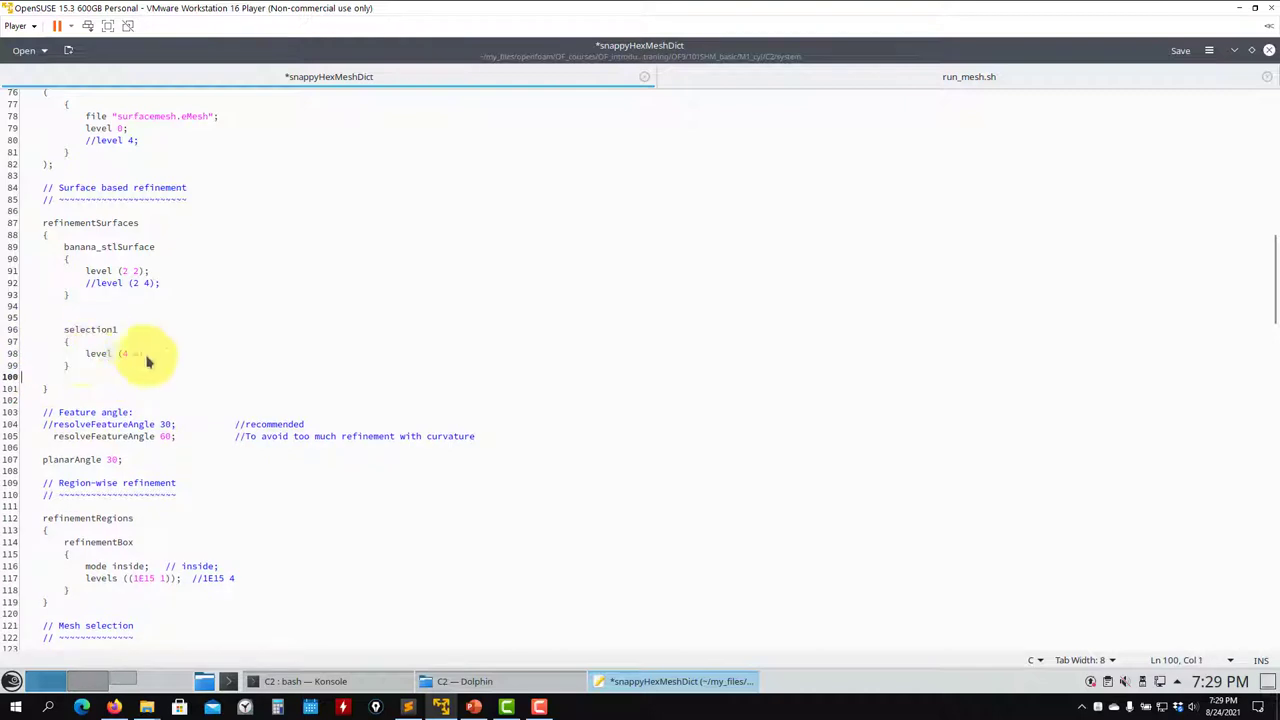
key("ctrl+s")
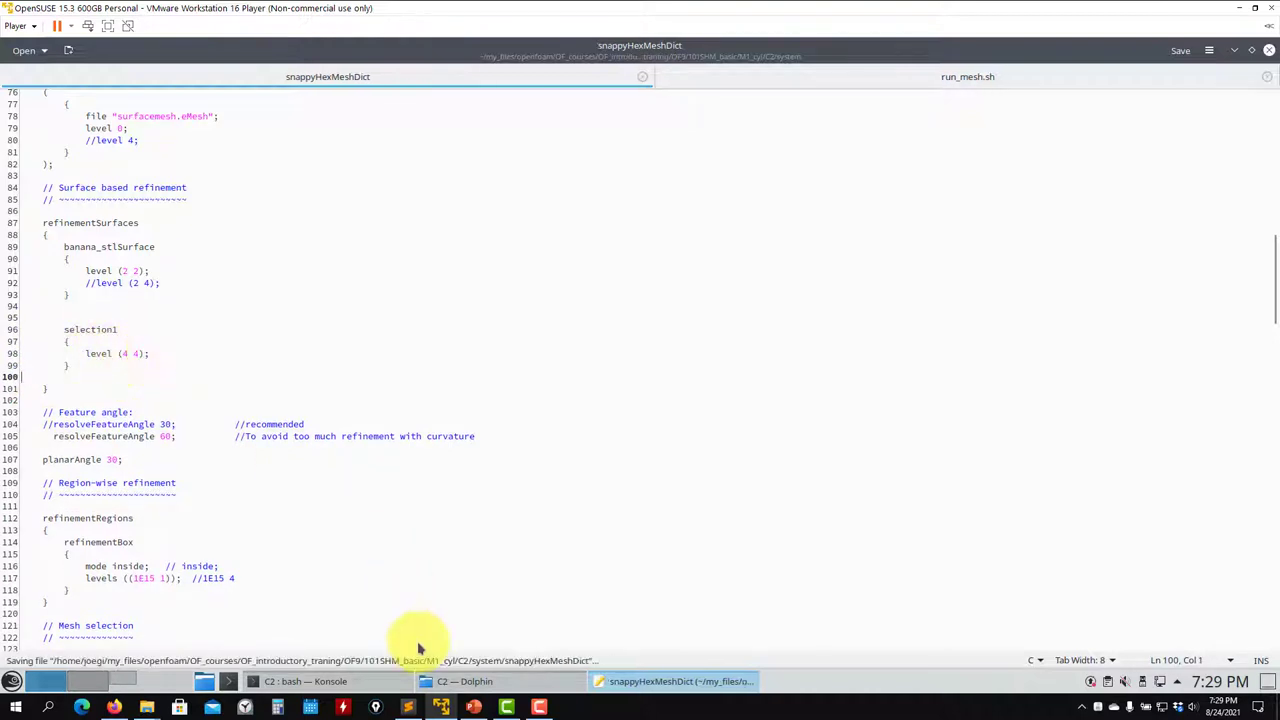
Run the run_mesh.sh meshing script in the C2 terminal and review the banana_stlSurface row of the layer summary.
left_click(300, 681)
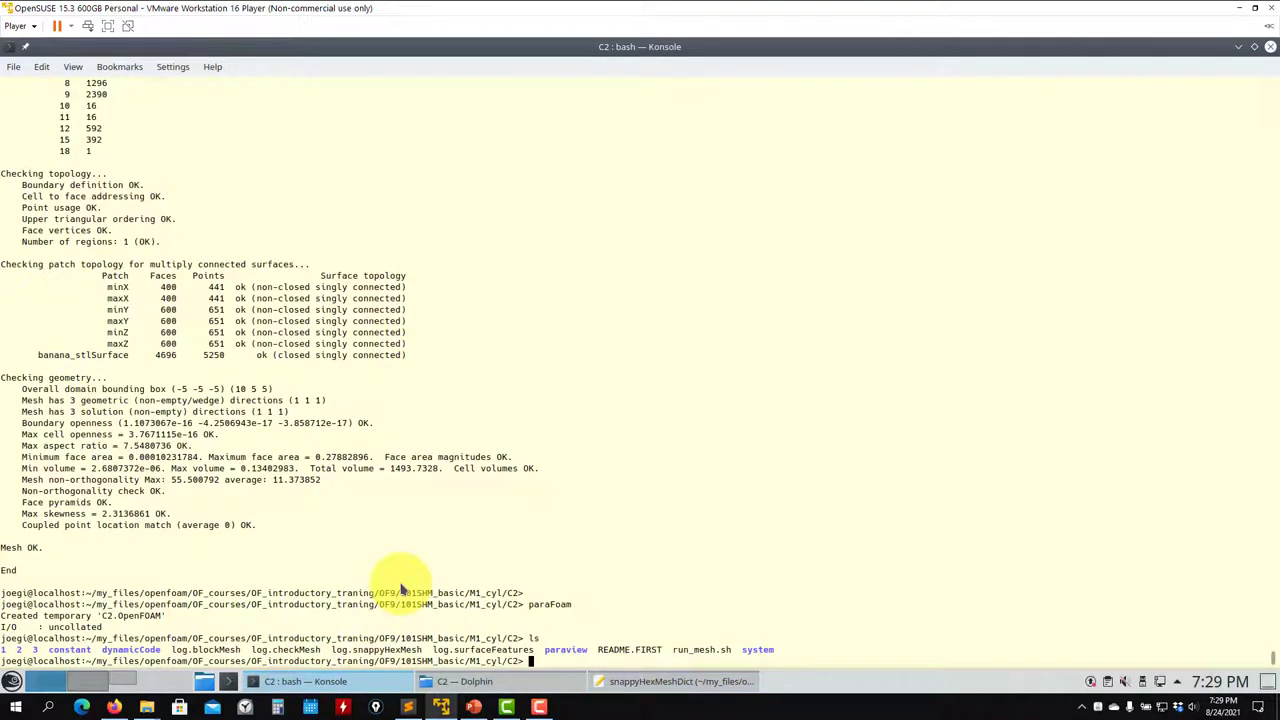
key("Return")
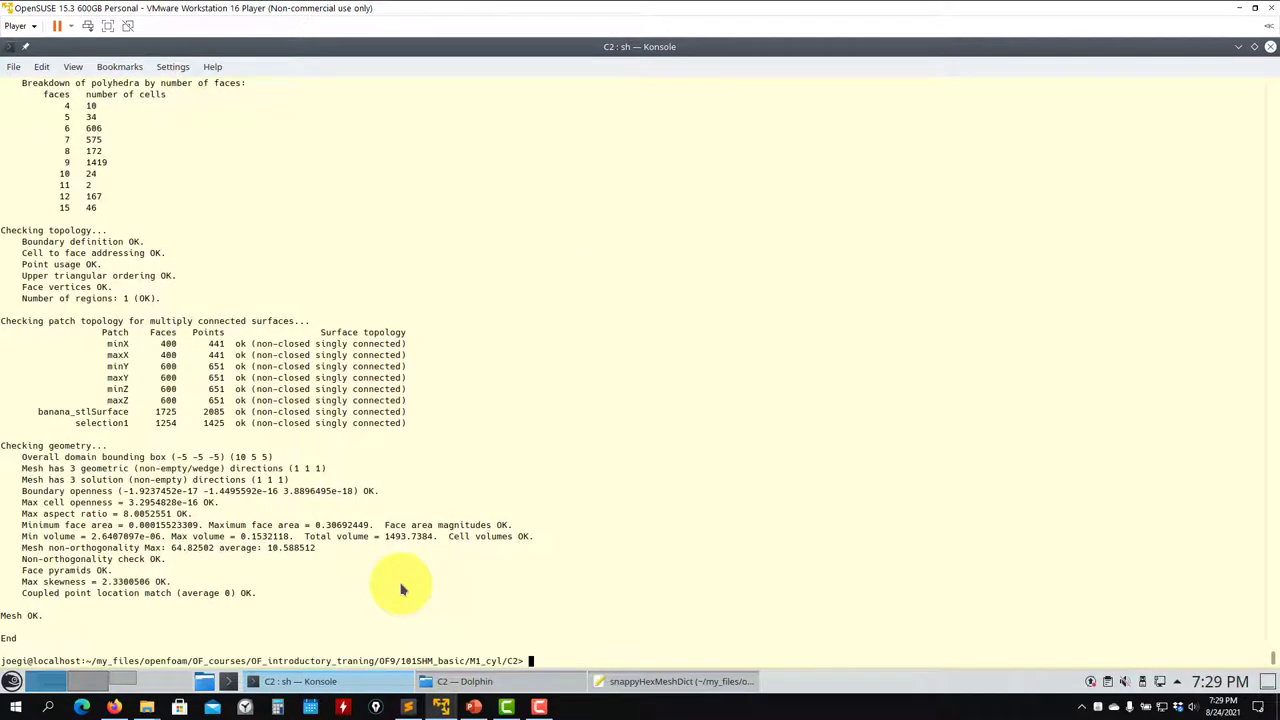
scroll(400, 588, "up", 20)
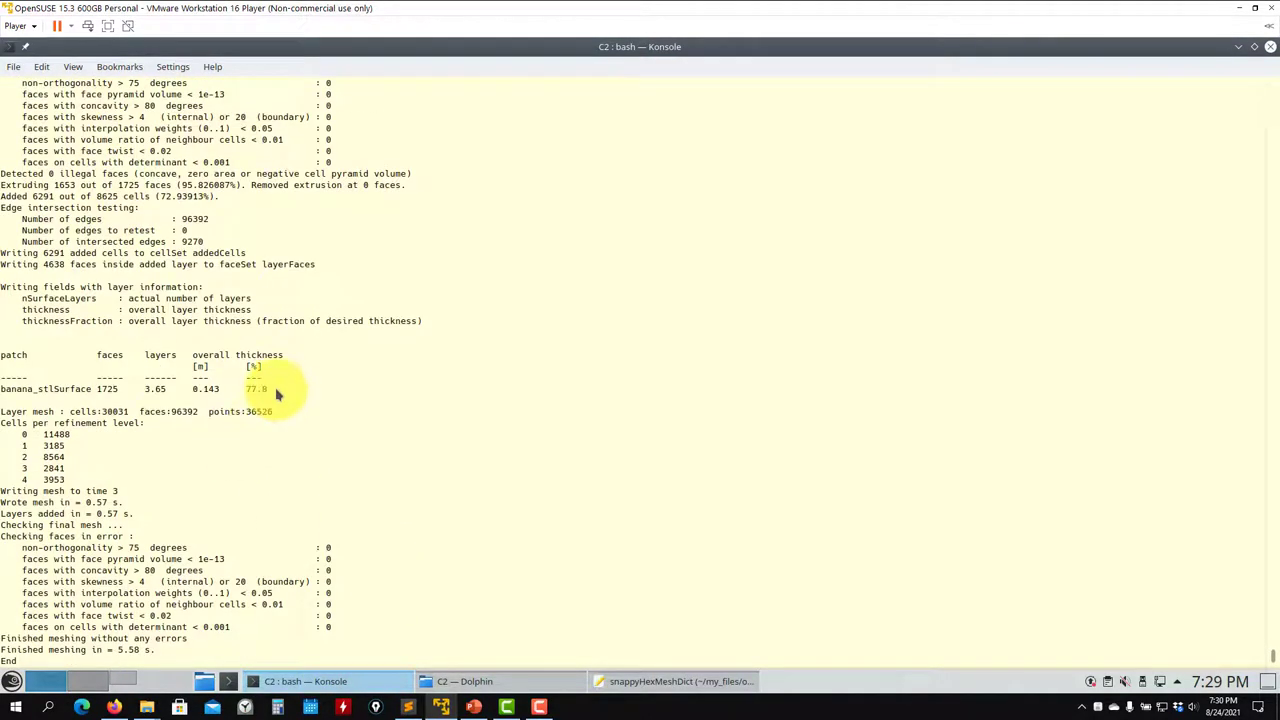
triple_click(265, 391)
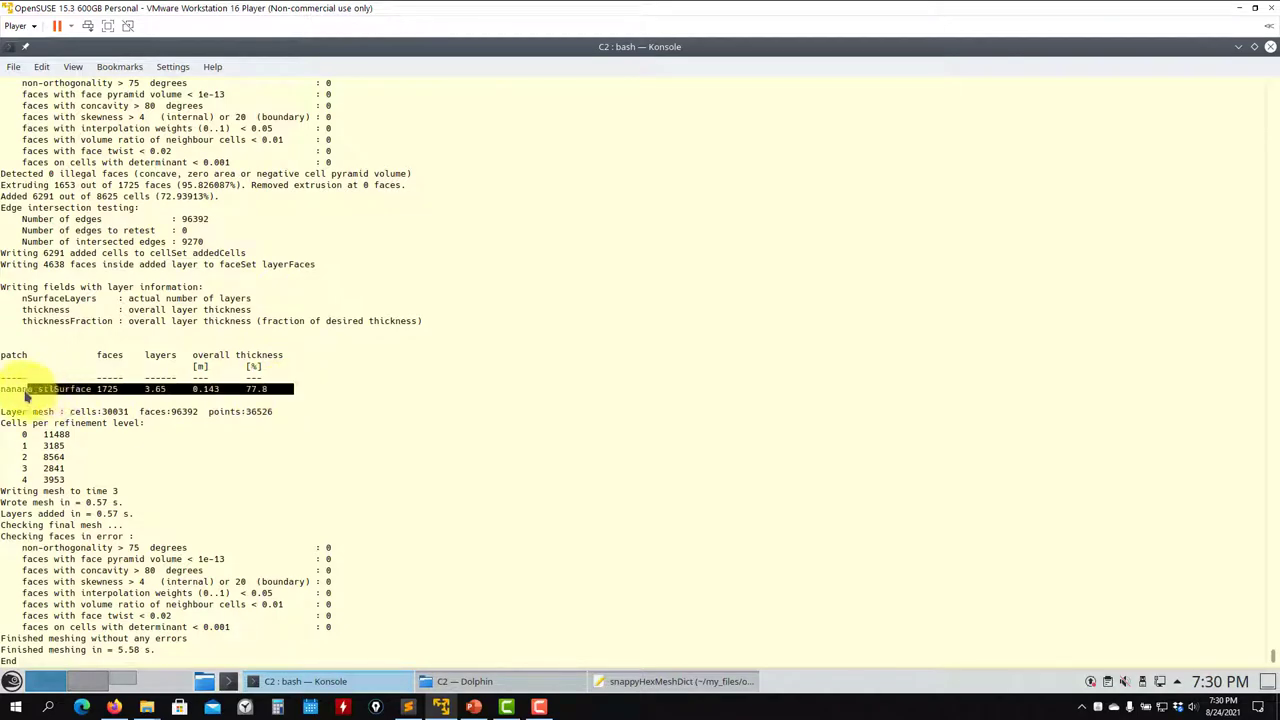
scroll(226, 380, "down", 8)
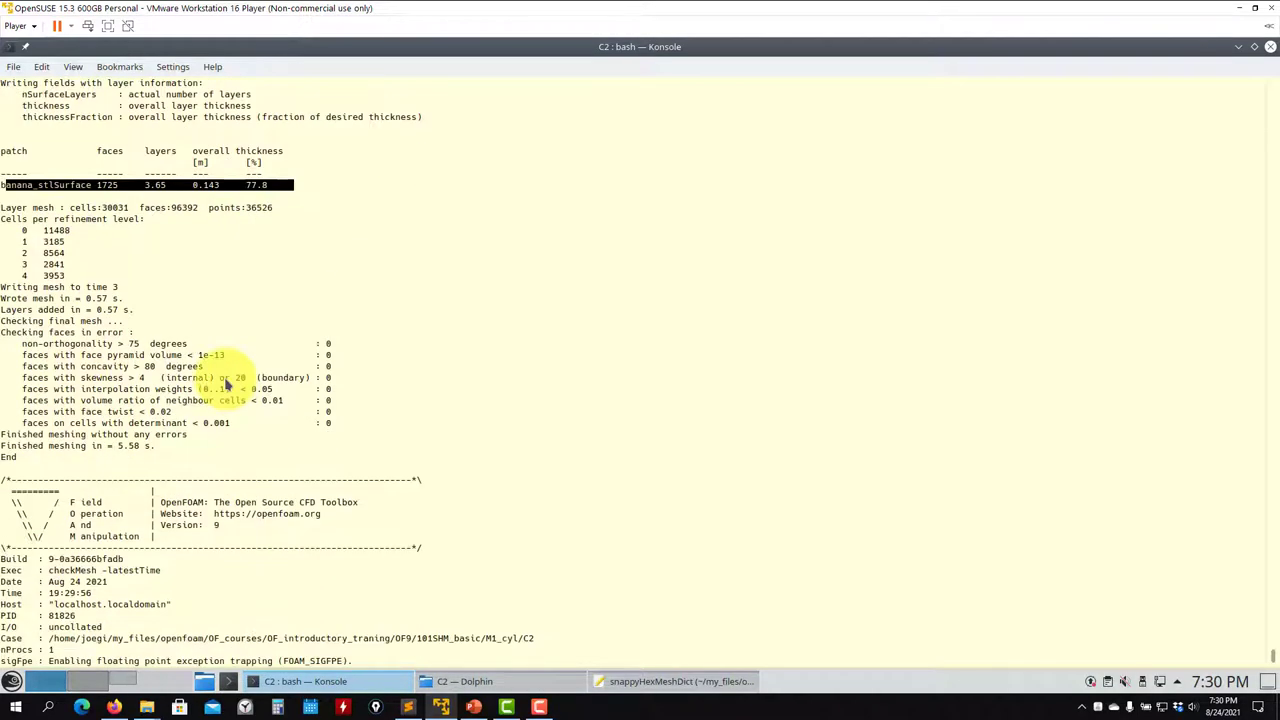
Launch paraFoam from the terminal to load the regenerated C2 mesh.
scroll(262, 381, "down", 20)
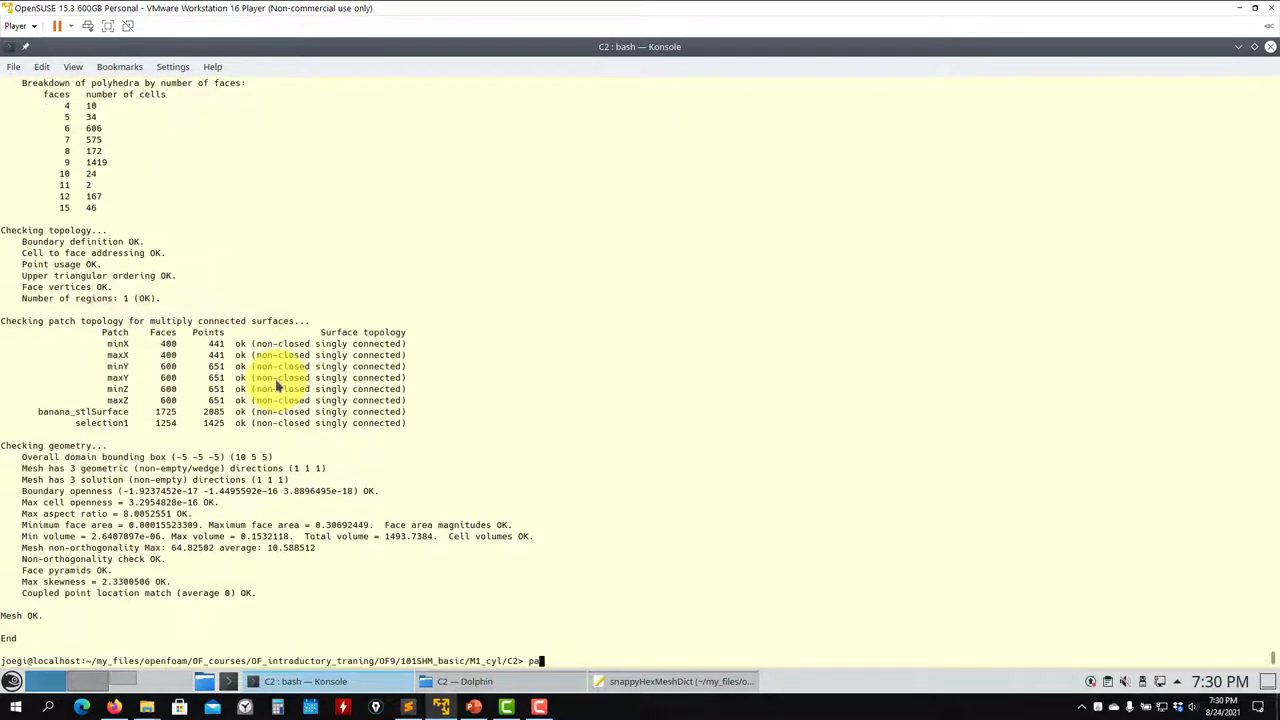
key("Return")
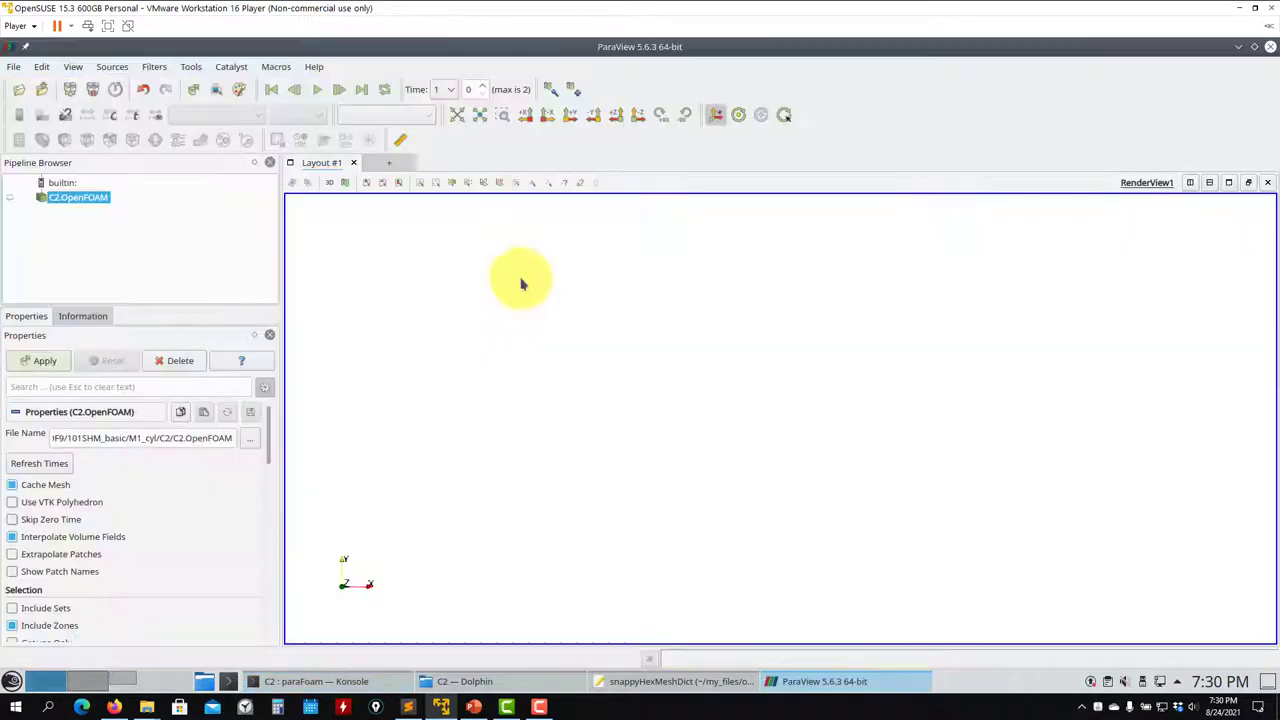
Load the C2 case at the last time step with only the banana_stlSurface and selection1 wall patches enabled.
left_click(46, 361)
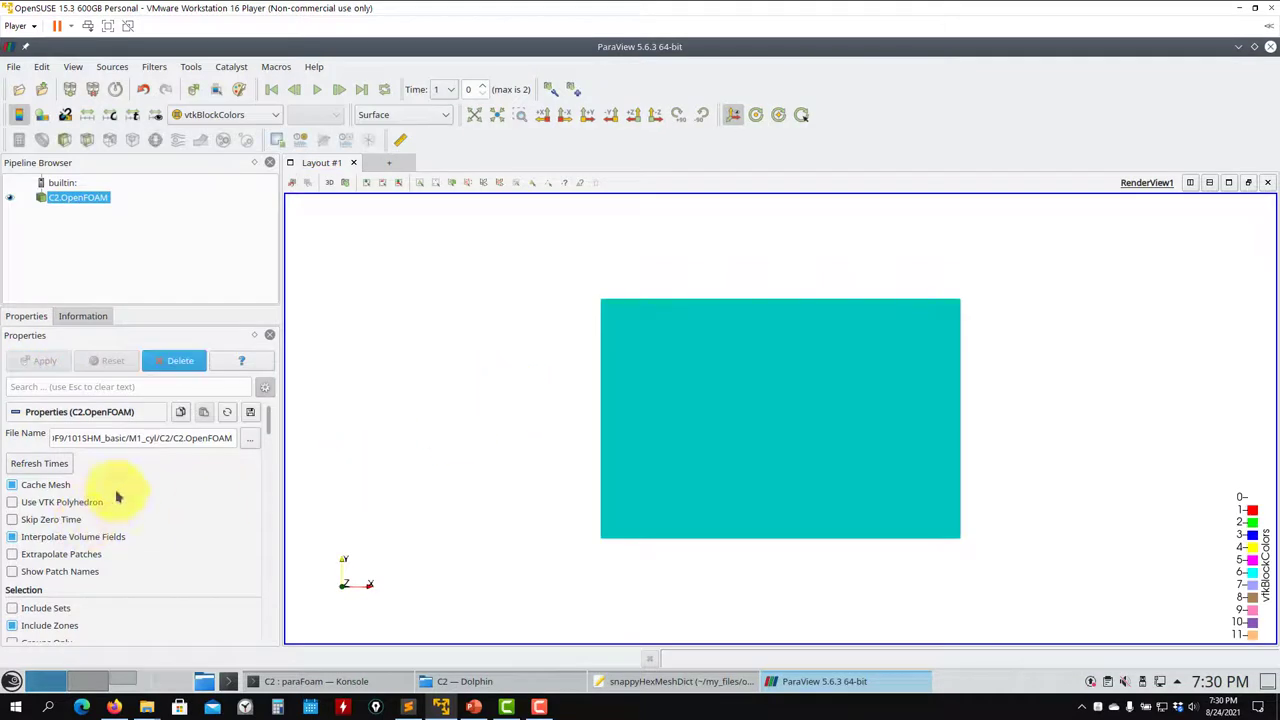
scroll(268, 425, "down", 6)
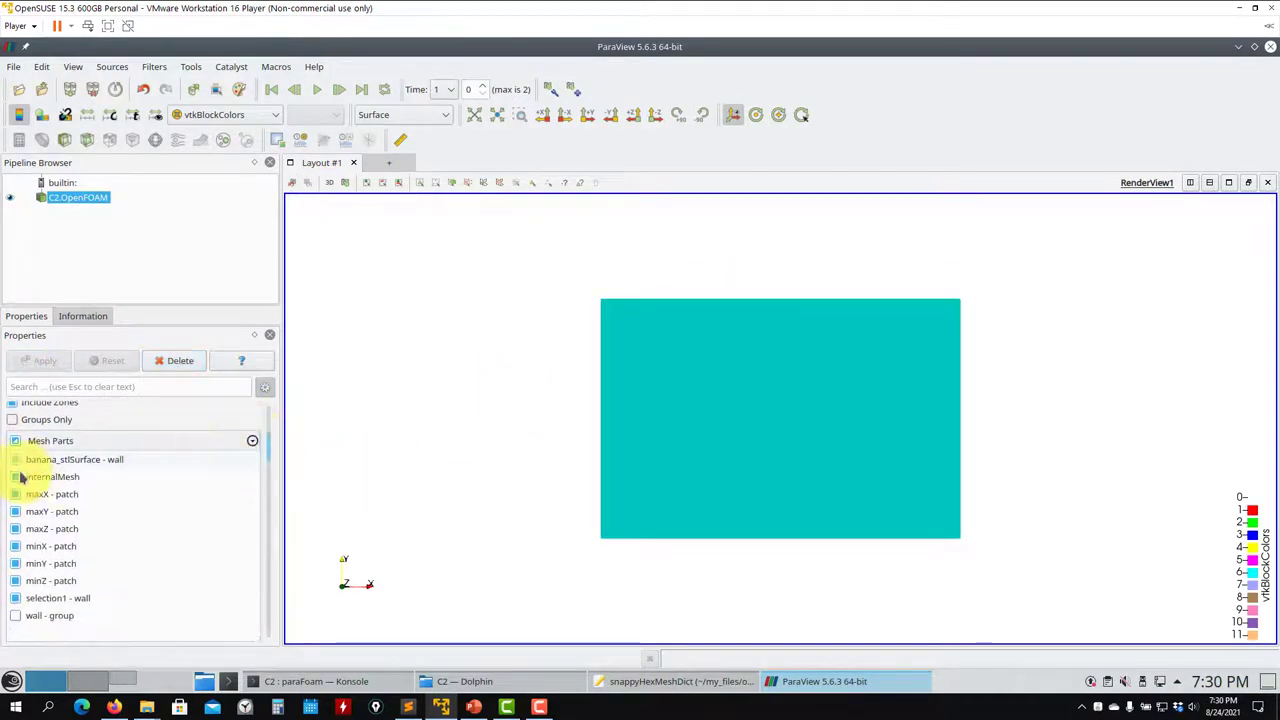
left_click(16, 442)
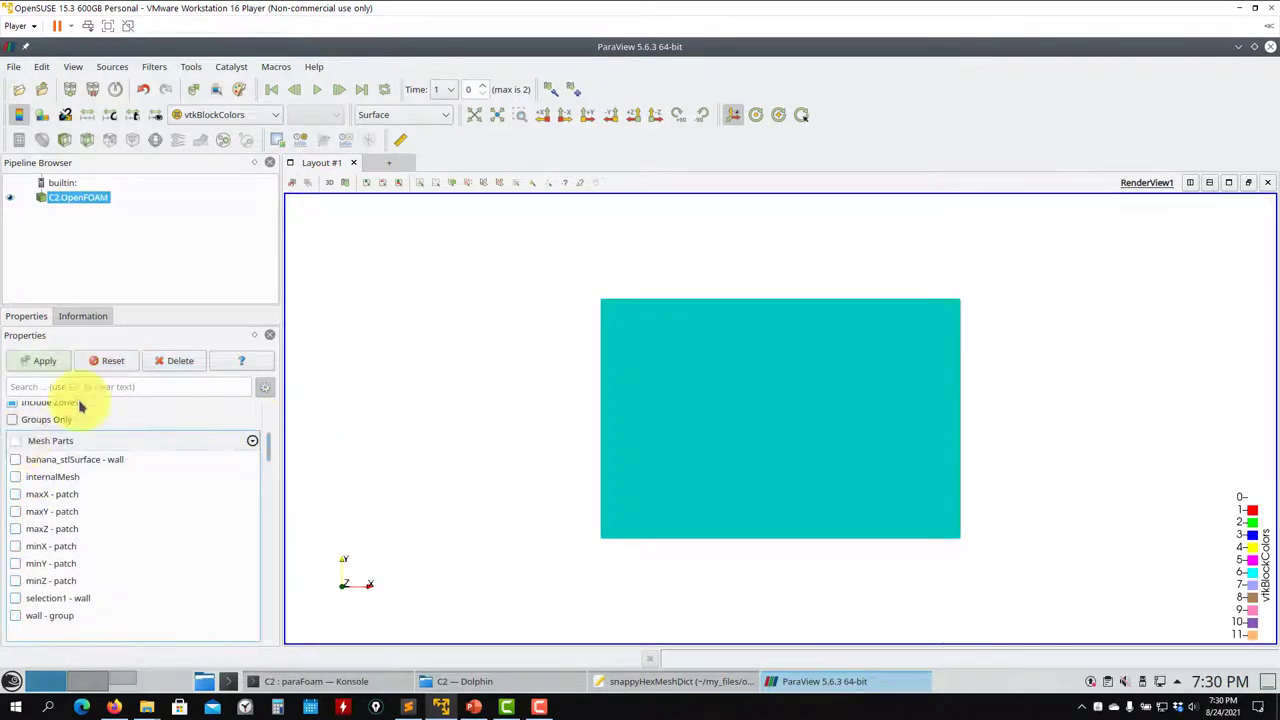
left_click(365, 90)
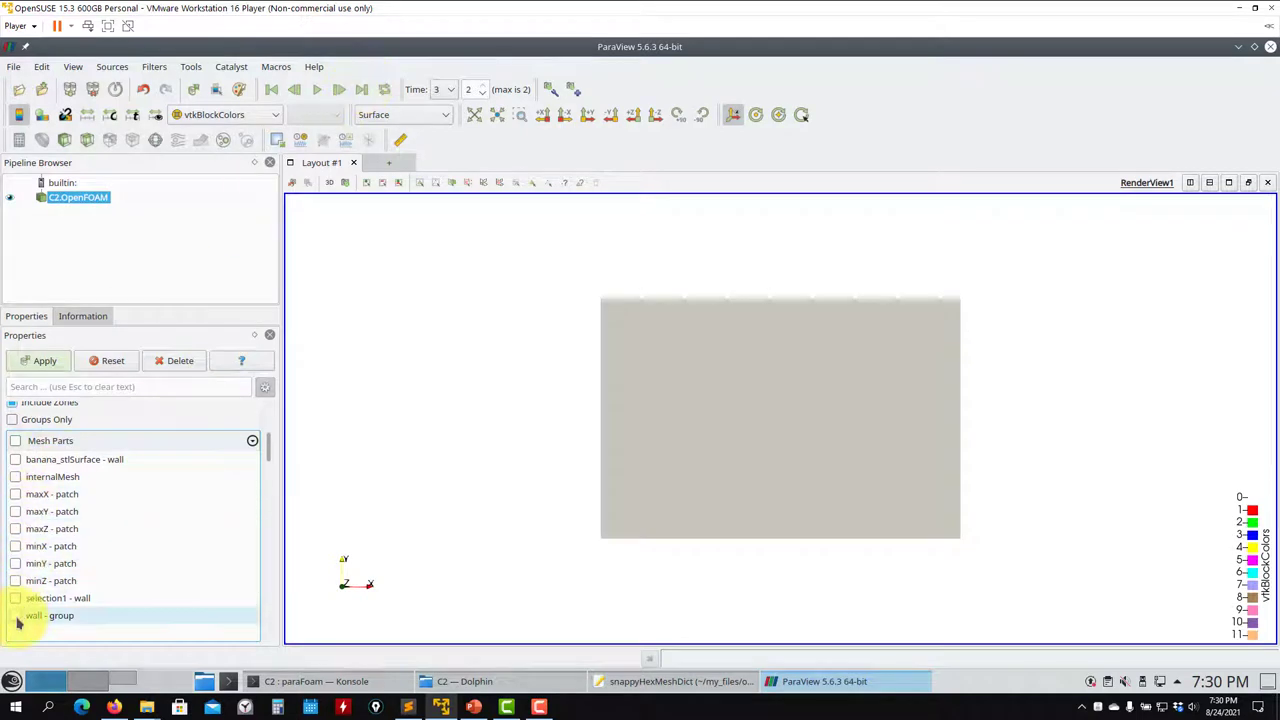
left_click(15, 598)
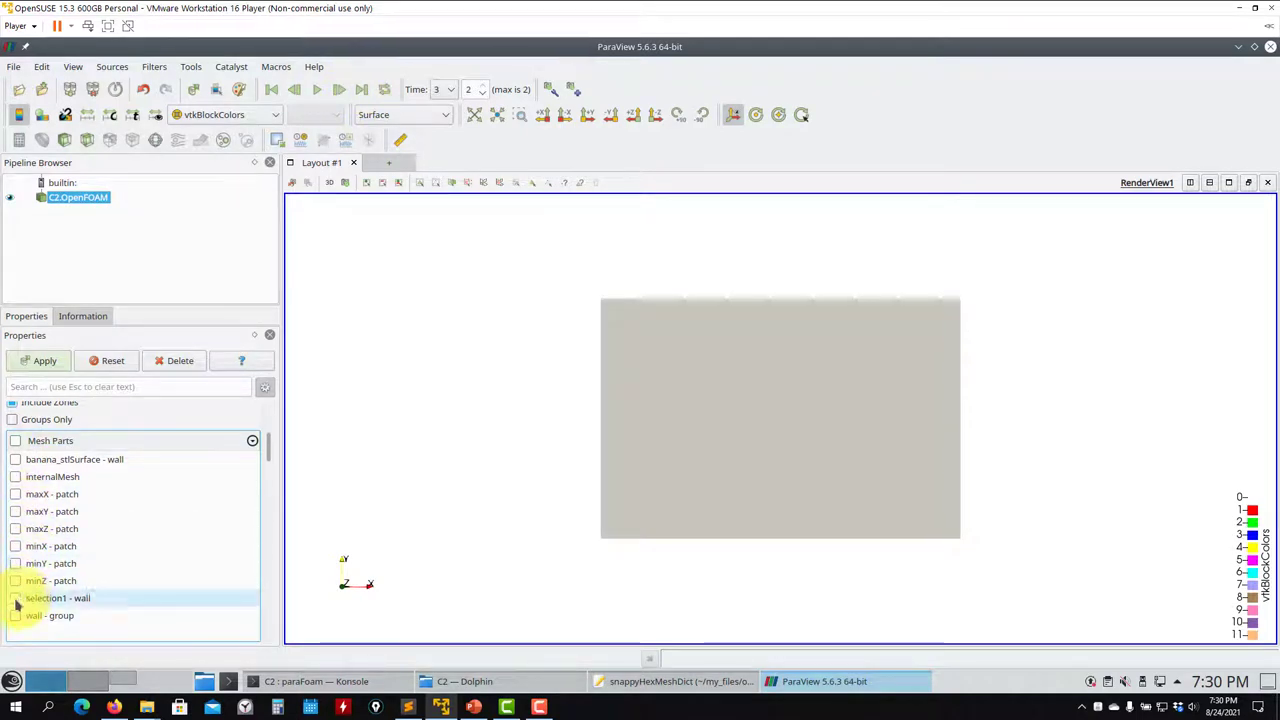
left_click(15, 459)
left_click(40, 360)
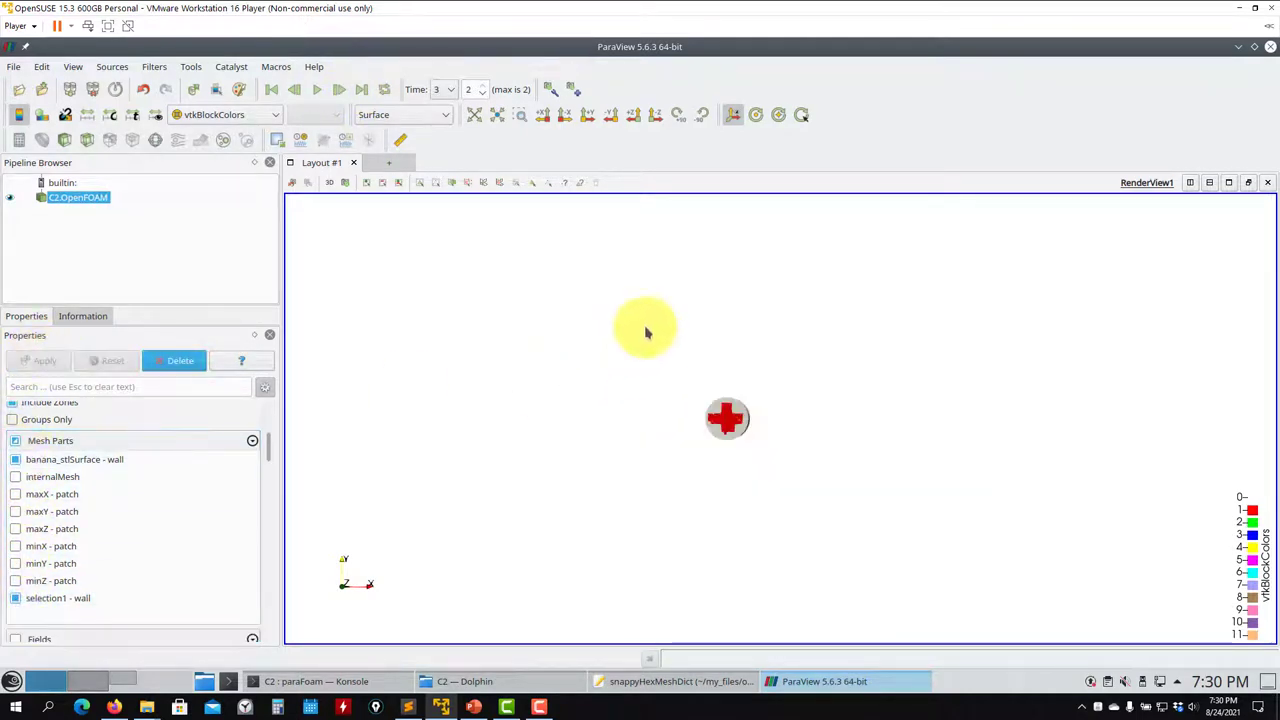
Display the two wall patches as Surface With Edges in Solid Color and view the refined end face.
left_click(428, 115)
left_click(415, 228)
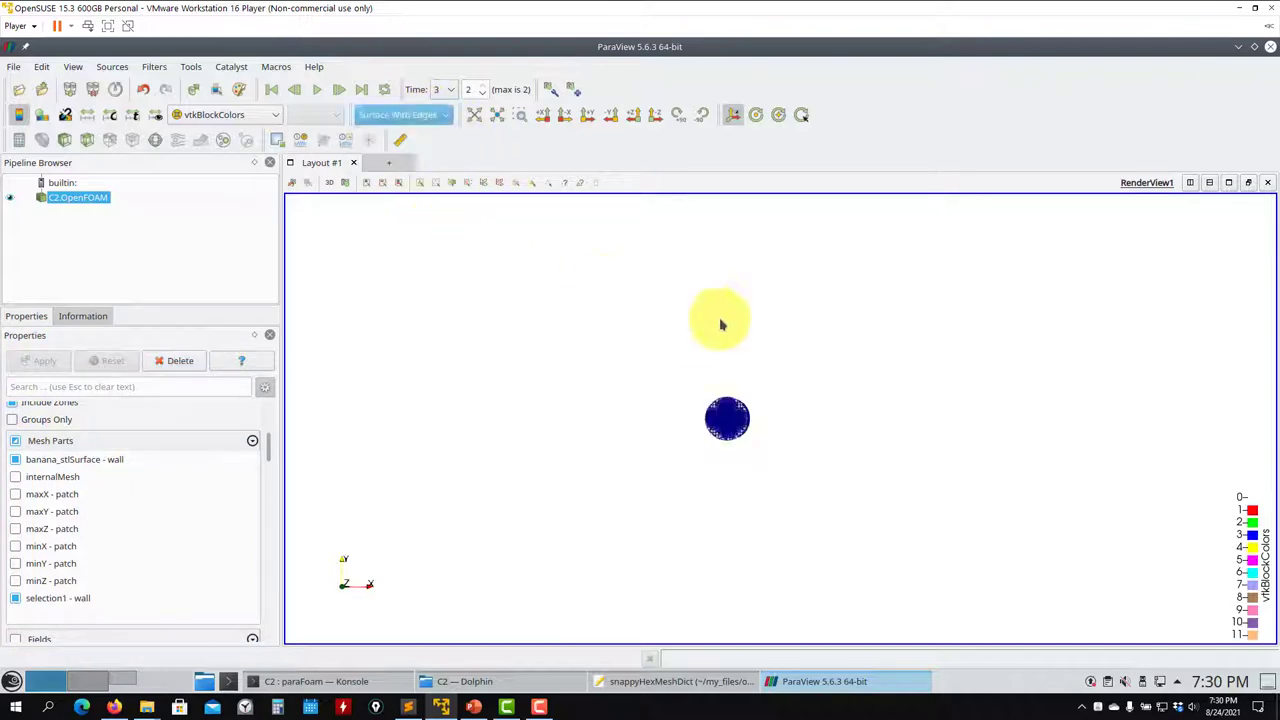
left_click_drag(717, 311, 540, 440)
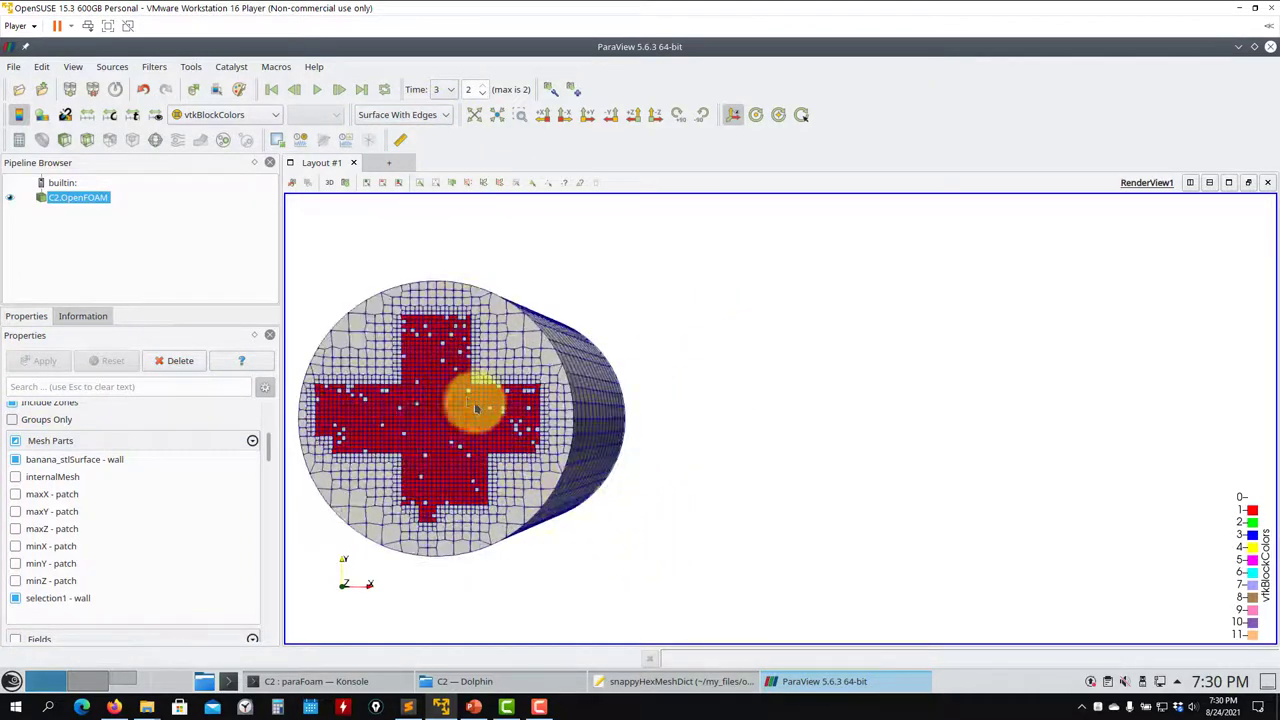
left_click(257, 117)
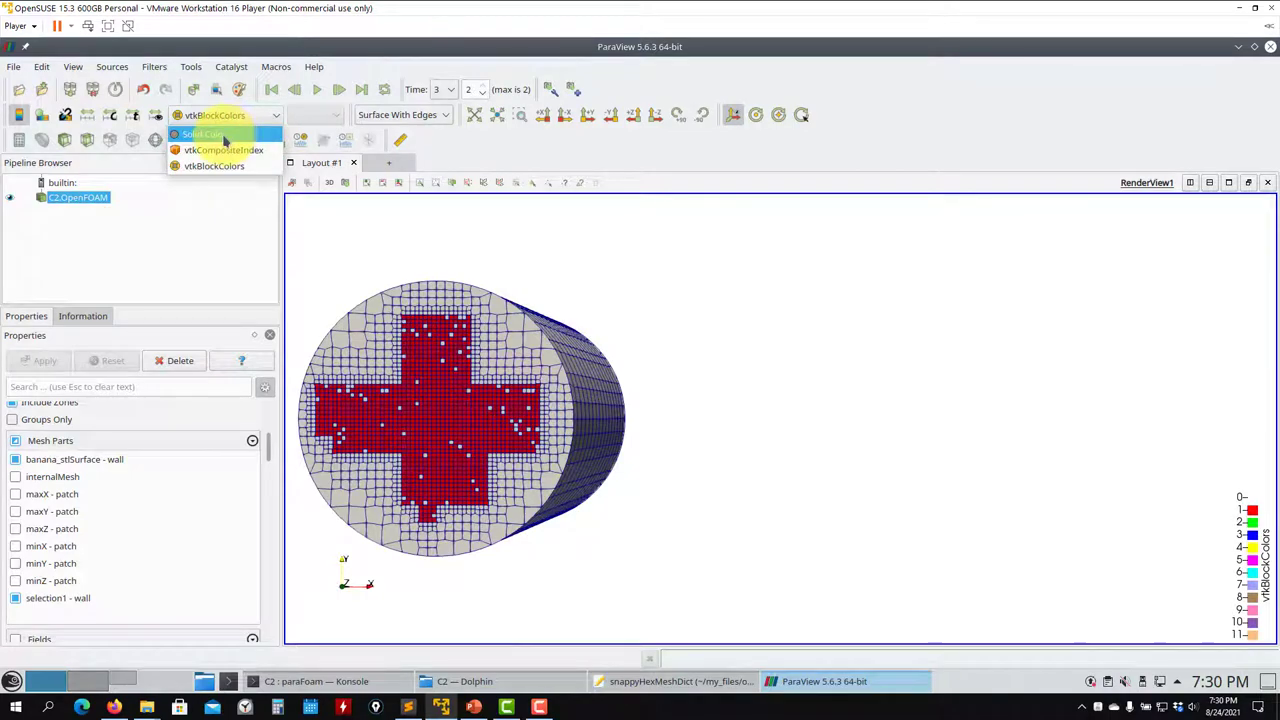
left_click(205, 134)
left_click_drag(457, 400, 677, 373)
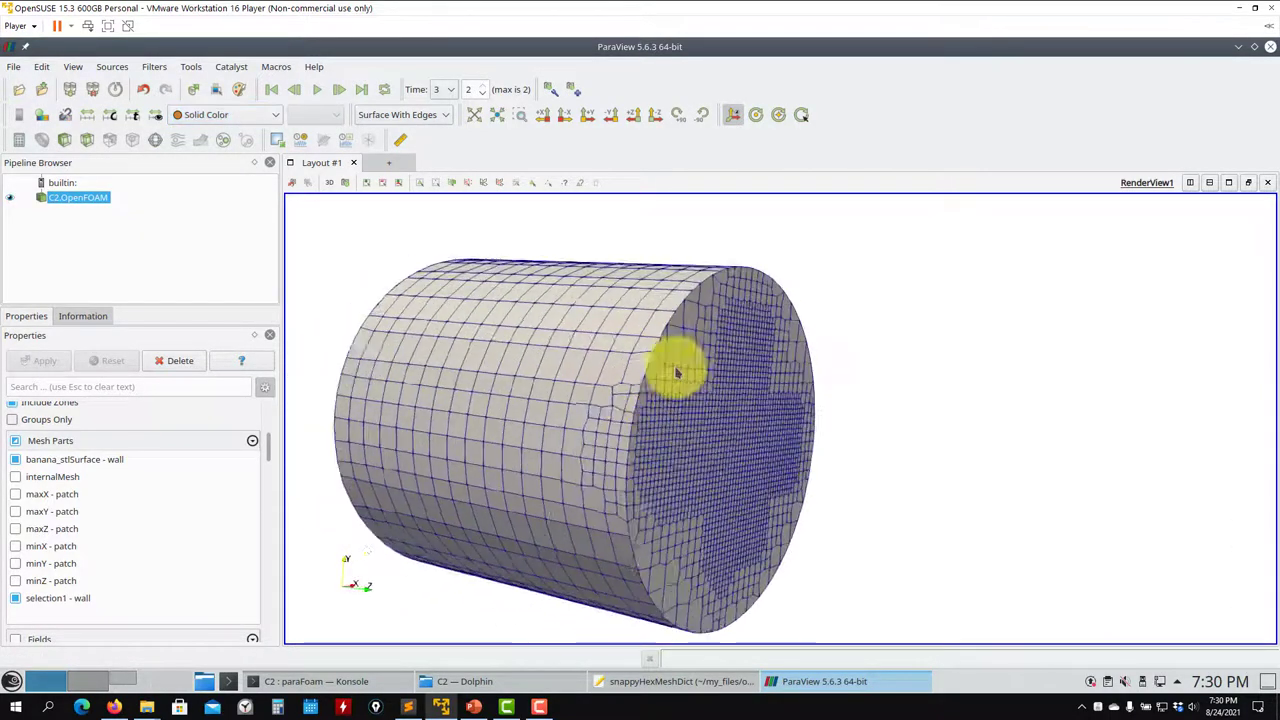
scroll(670, 400, "down", 5)
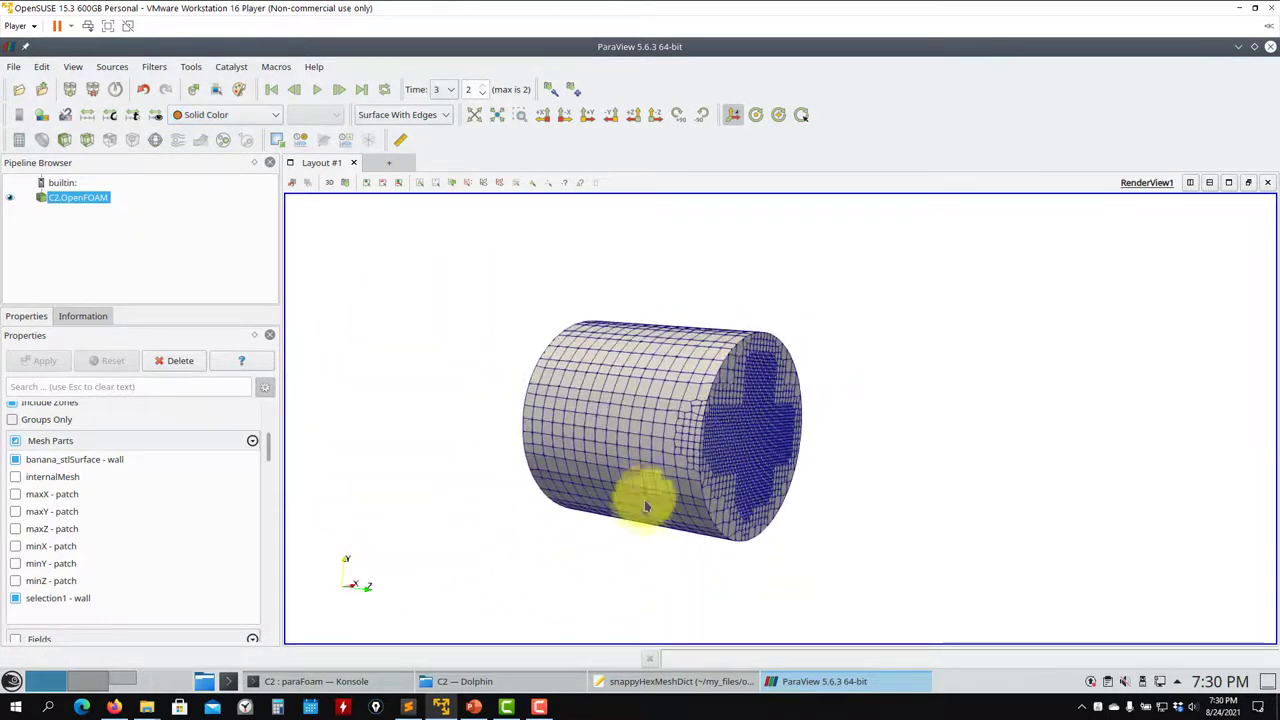
Open C2.OpenFOAM a second time and load only its internalMesh part.
left_click(17, 89)
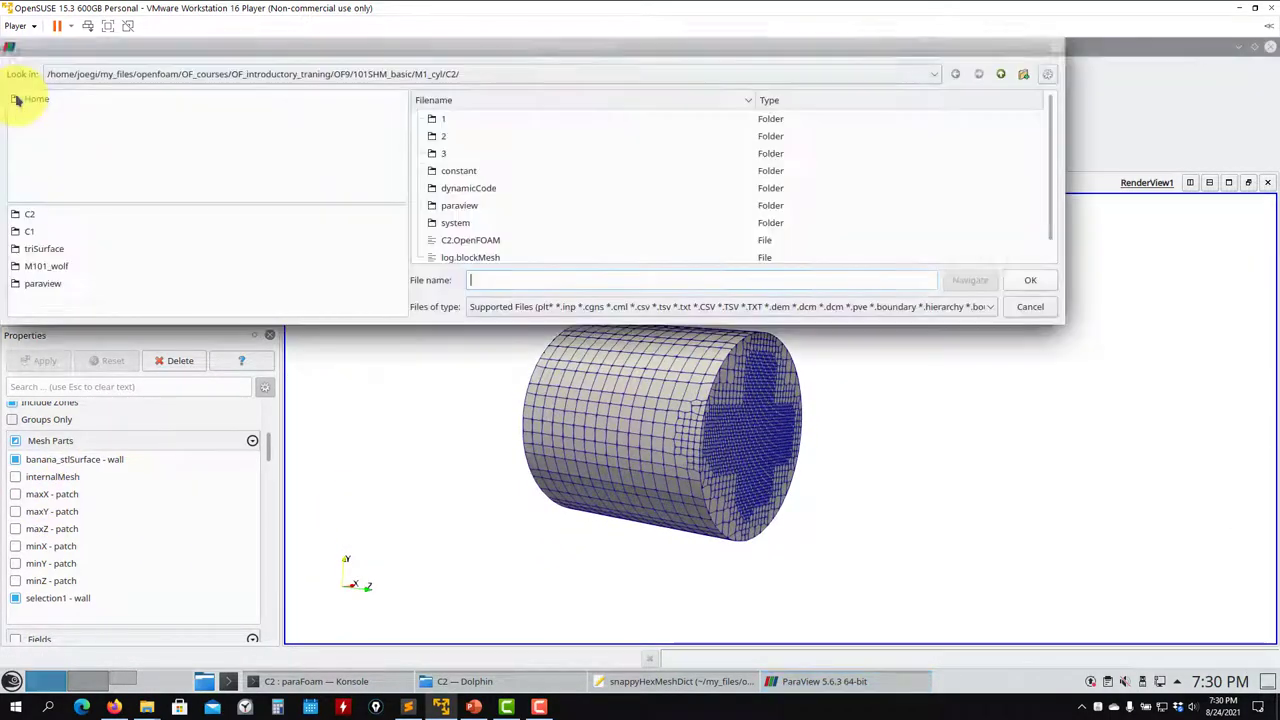
left_click(484, 241)
left_click(1033, 281)
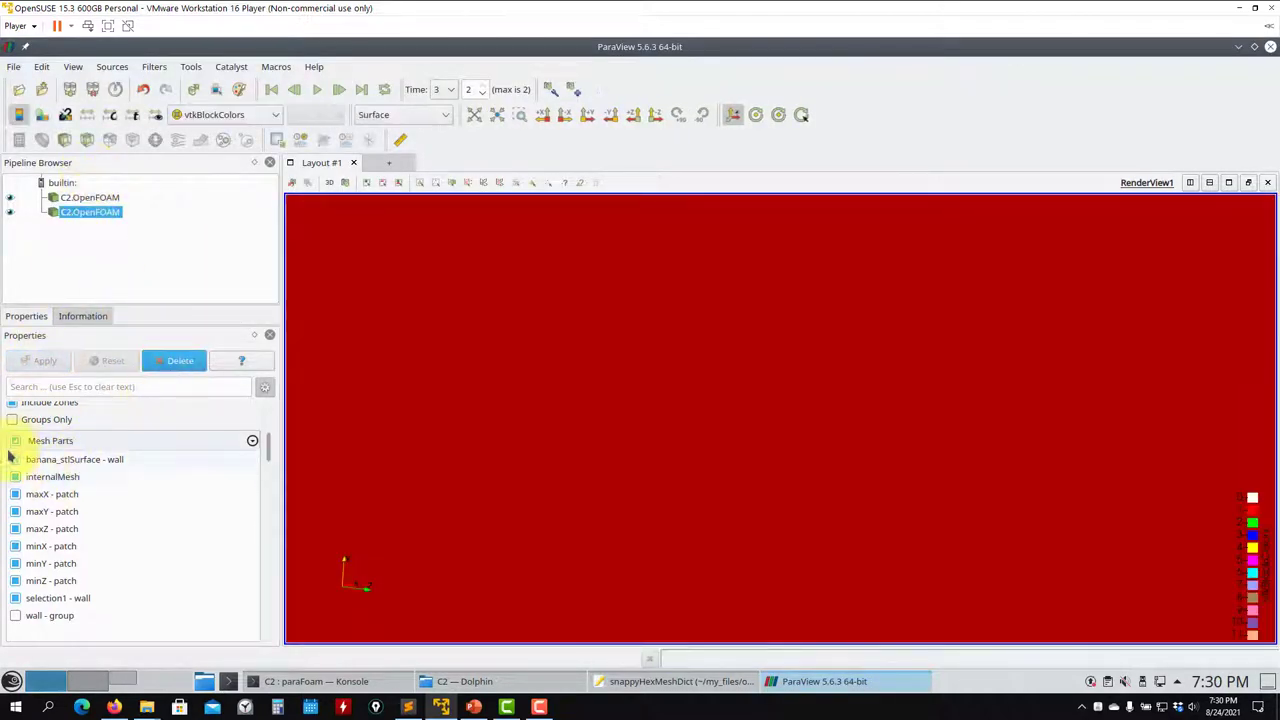
left_click(15, 441)
left_click(15, 459)
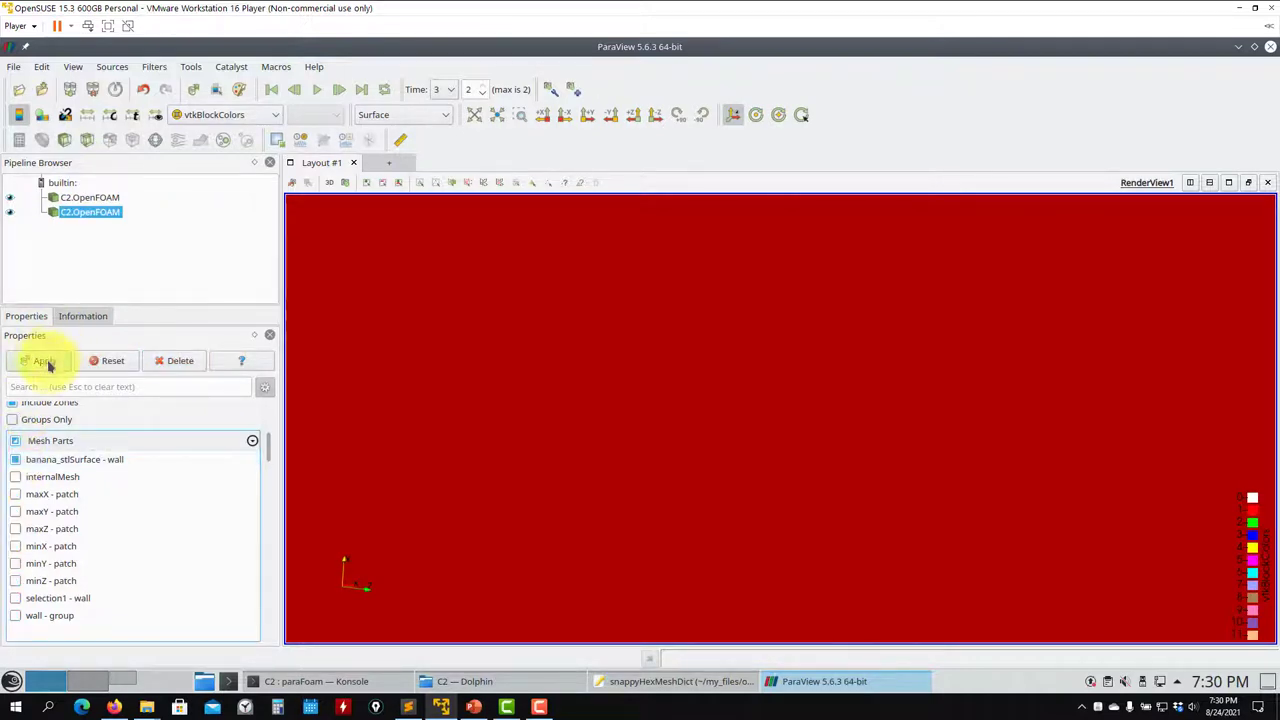
left_click(45, 361)
left_click(15, 459)
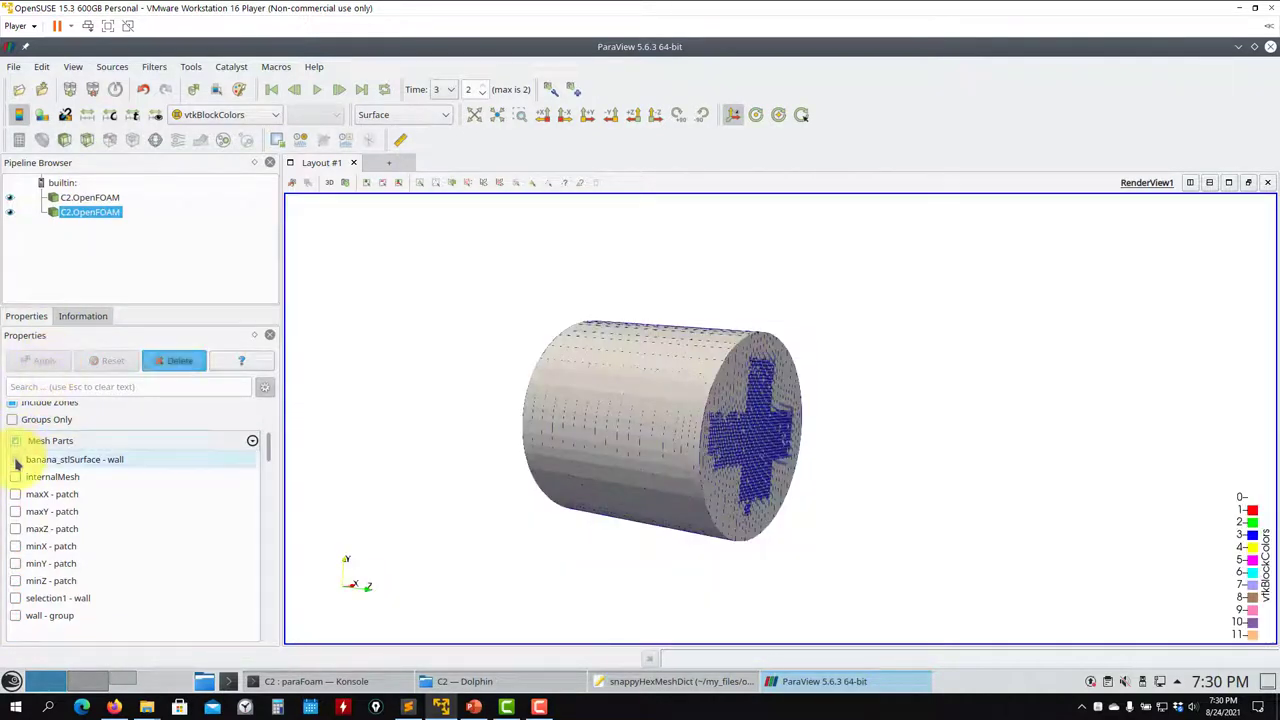
left_click(15, 477)
left_click(47, 361)
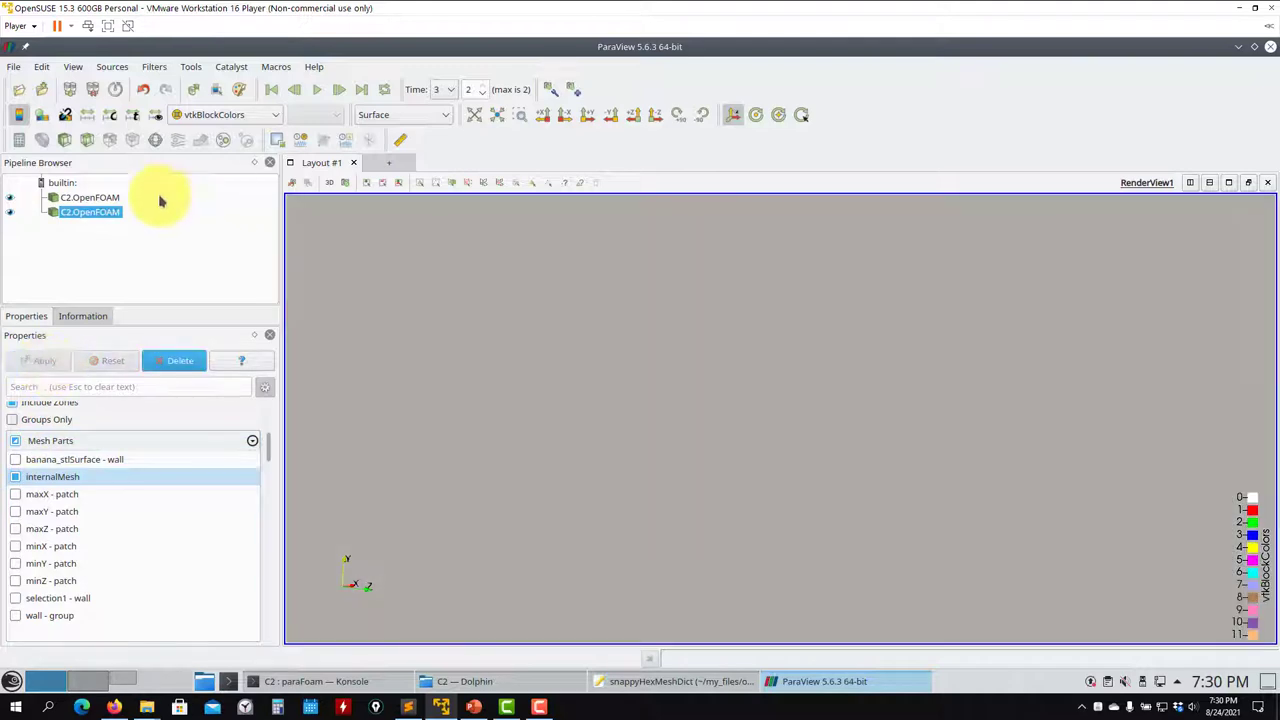
Slice the internal mesh with an X-normal plane through the origin 0, 0, 0.
left_click(87, 139)
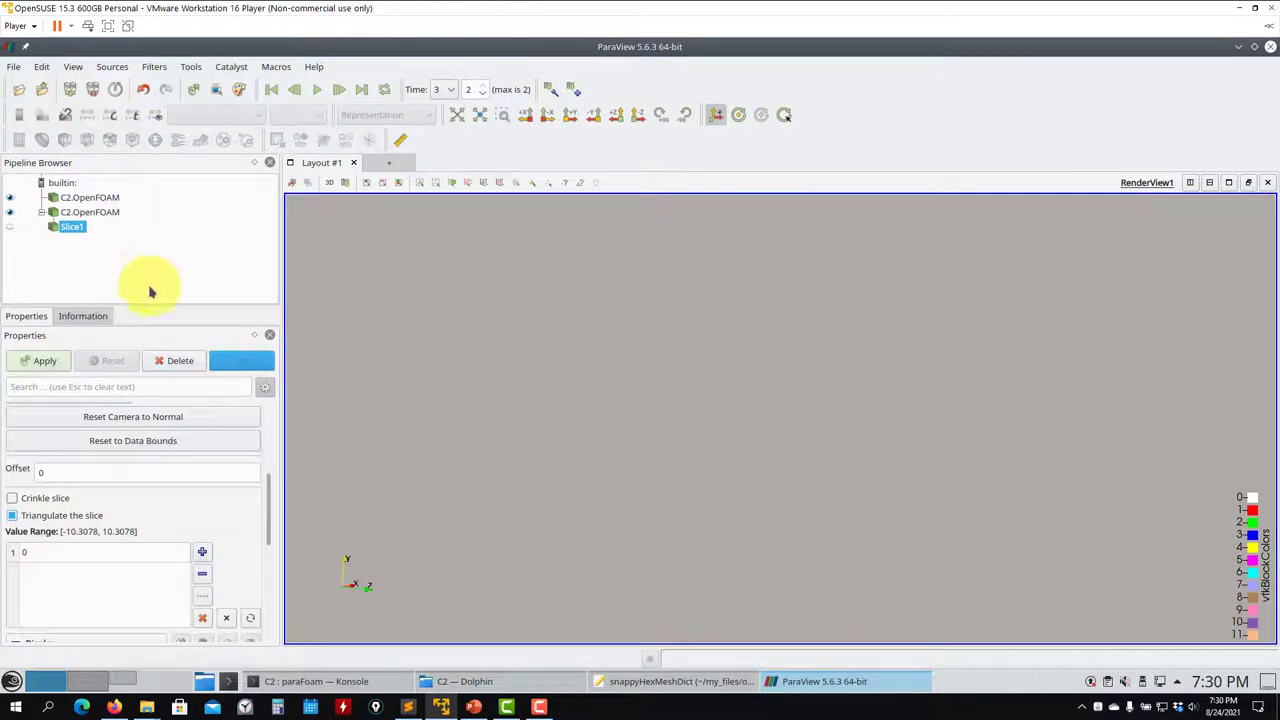
left_click(44, 362)
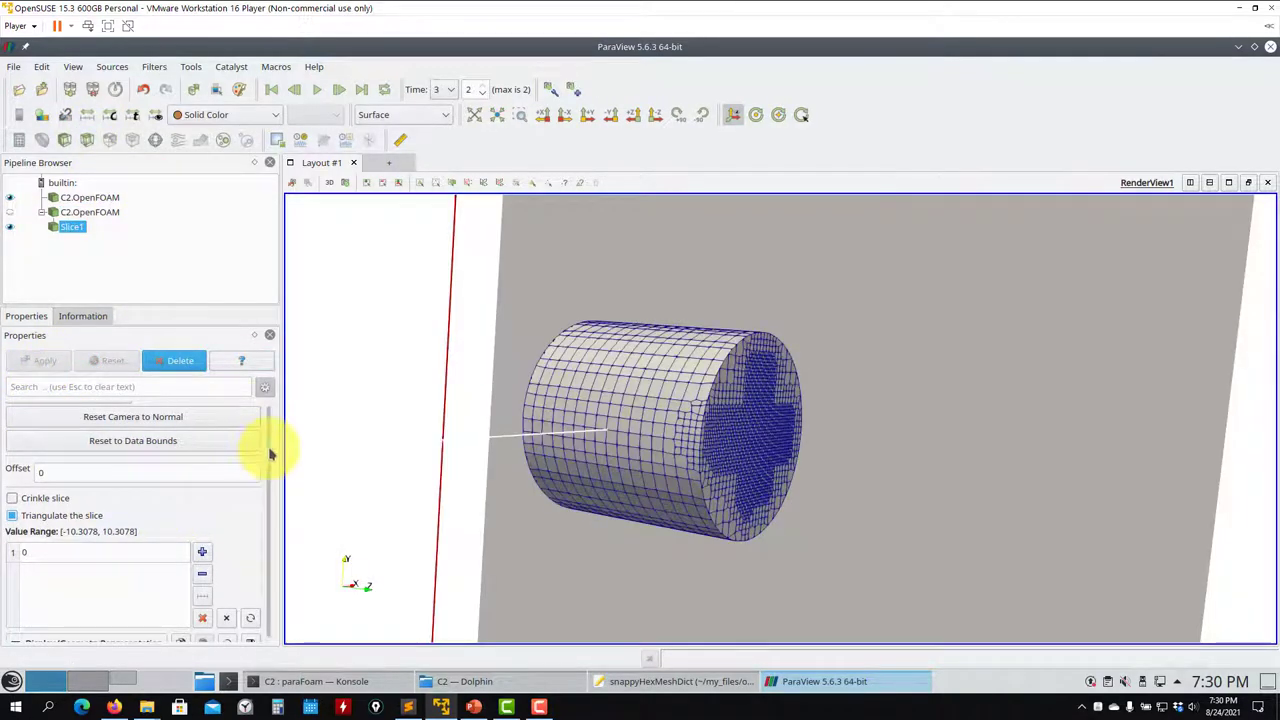
left_click_drag(269, 453, 266, 409)
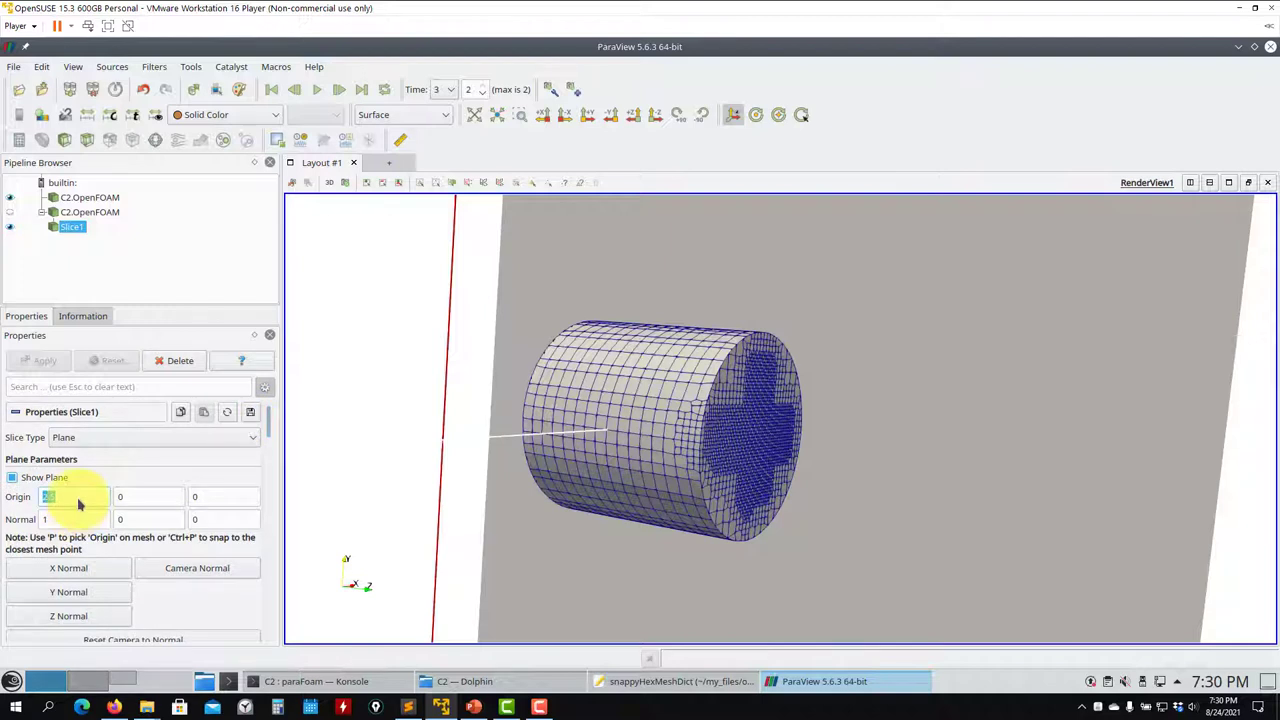
left_click(40, 362)
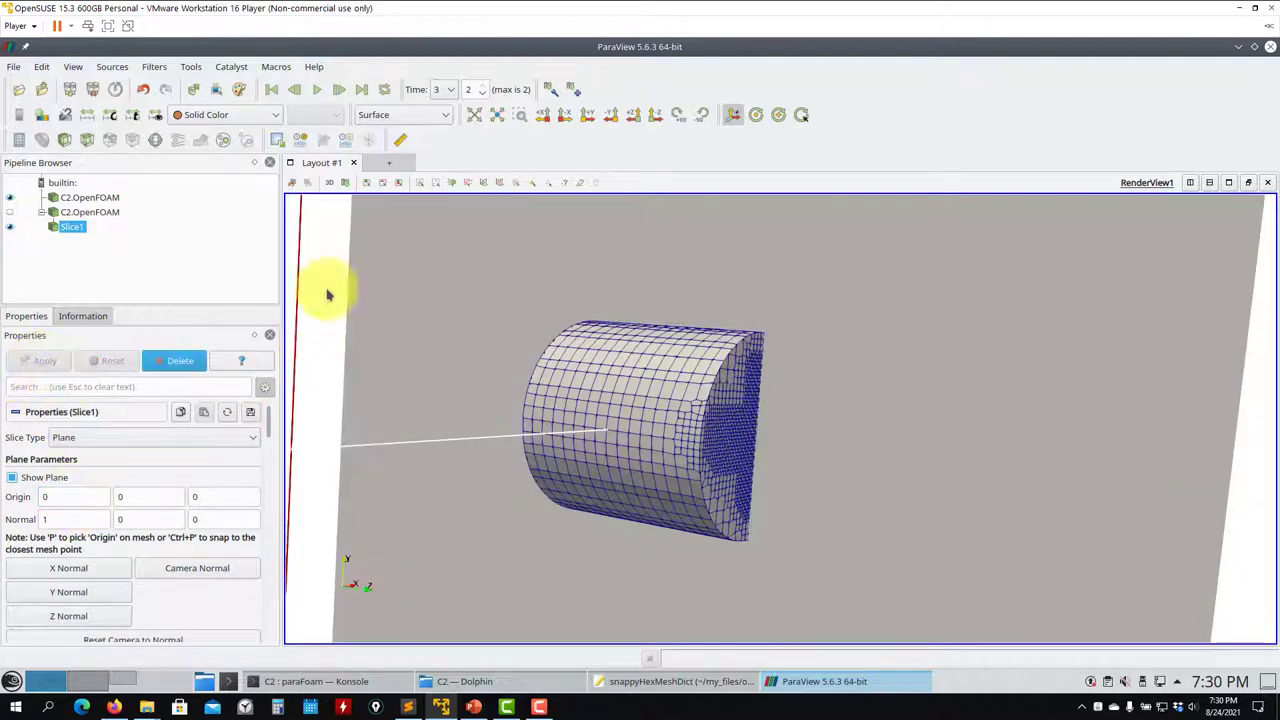
Display the slice as Surface With Edges without triangulation and hide its plane widget.
left_click(405, 114)
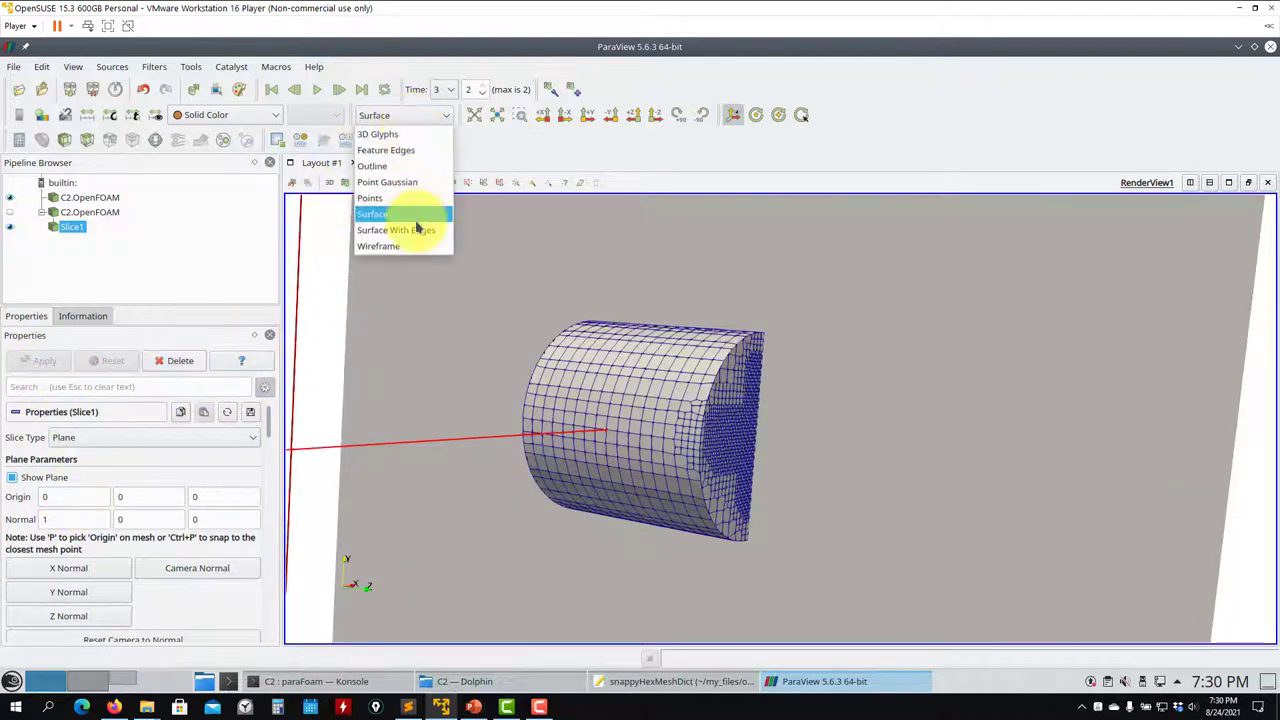
left_click(385, 214)
left_click(29, 479)
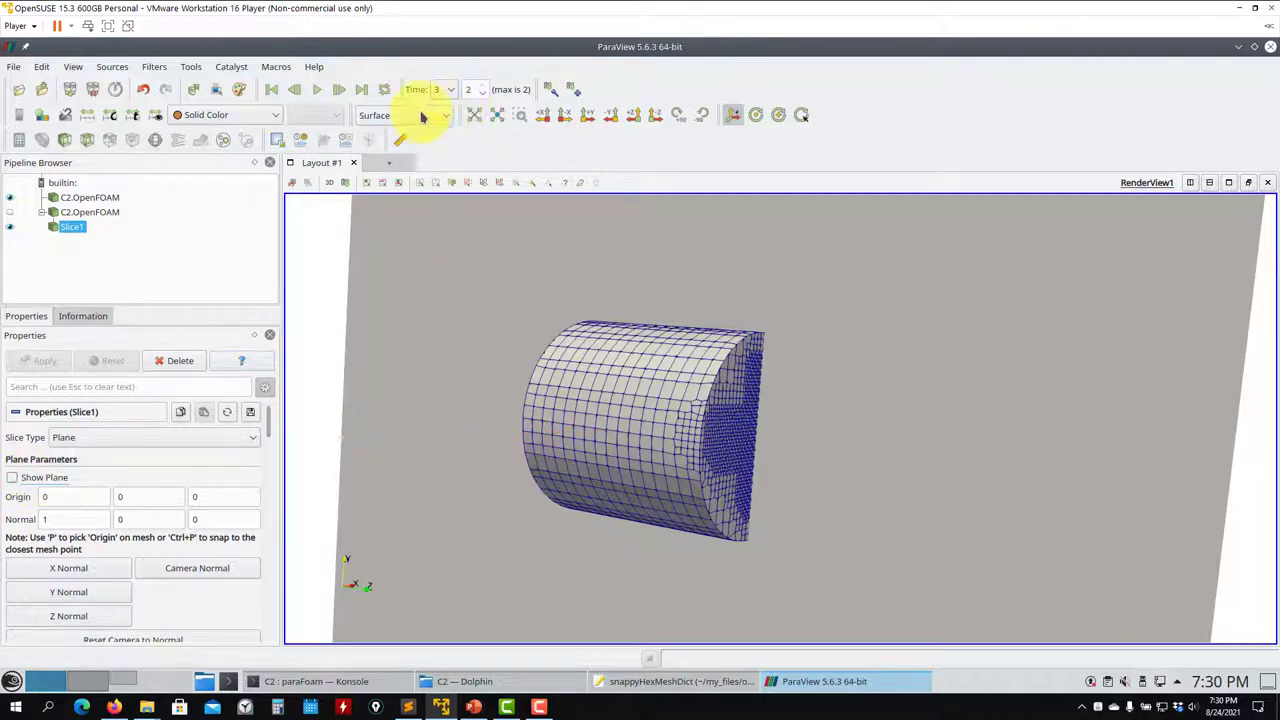
left_click(422, 117)
left_click(400, 223)
left_click_drag(529, 277, 745, 348)
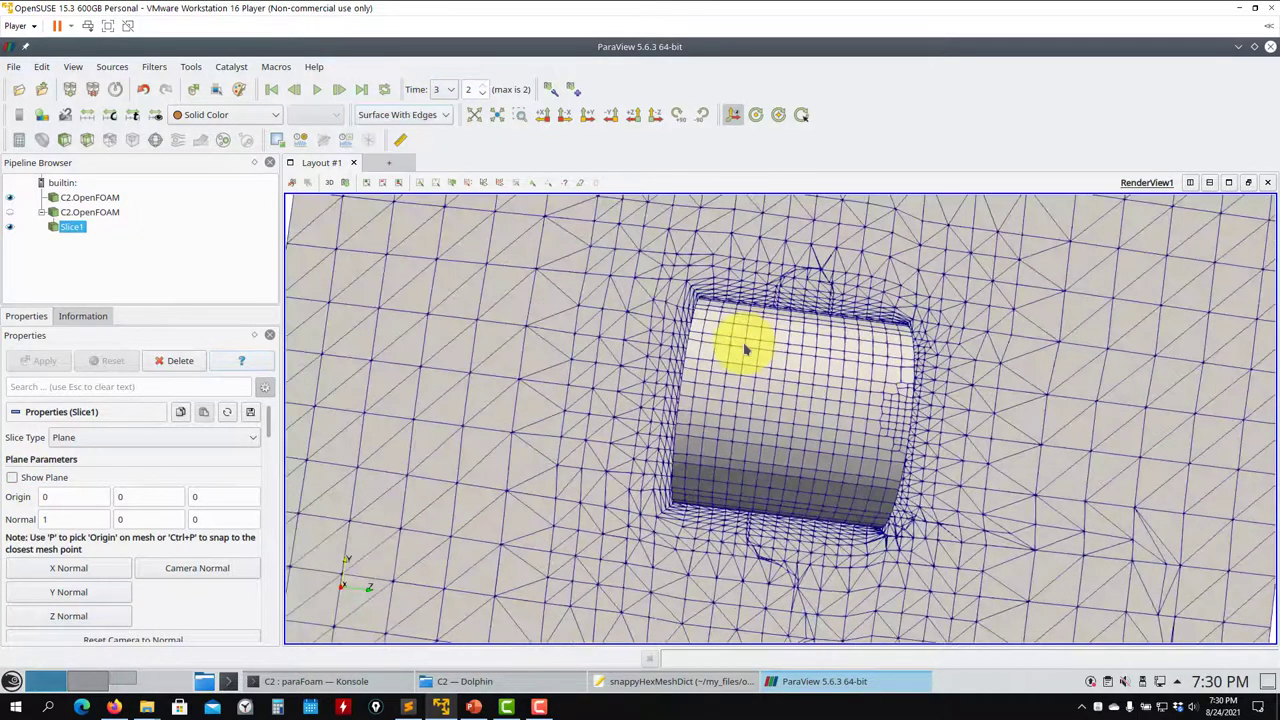
scroll(267, 432, "down", 3)
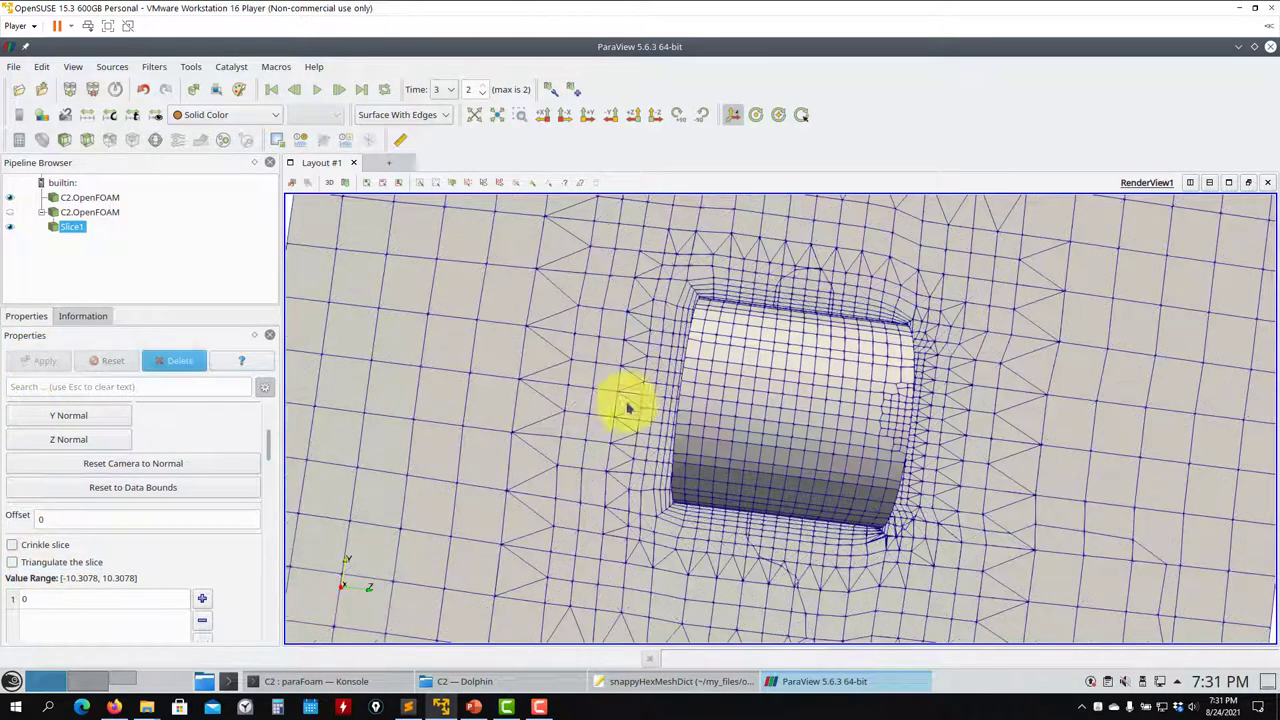
Examine the boundary layer cells in the slice along the cylinder's end face and around its edge.
left_click_drag(623, 406, 770, 290)
scroll(782, 310, "up", 5)
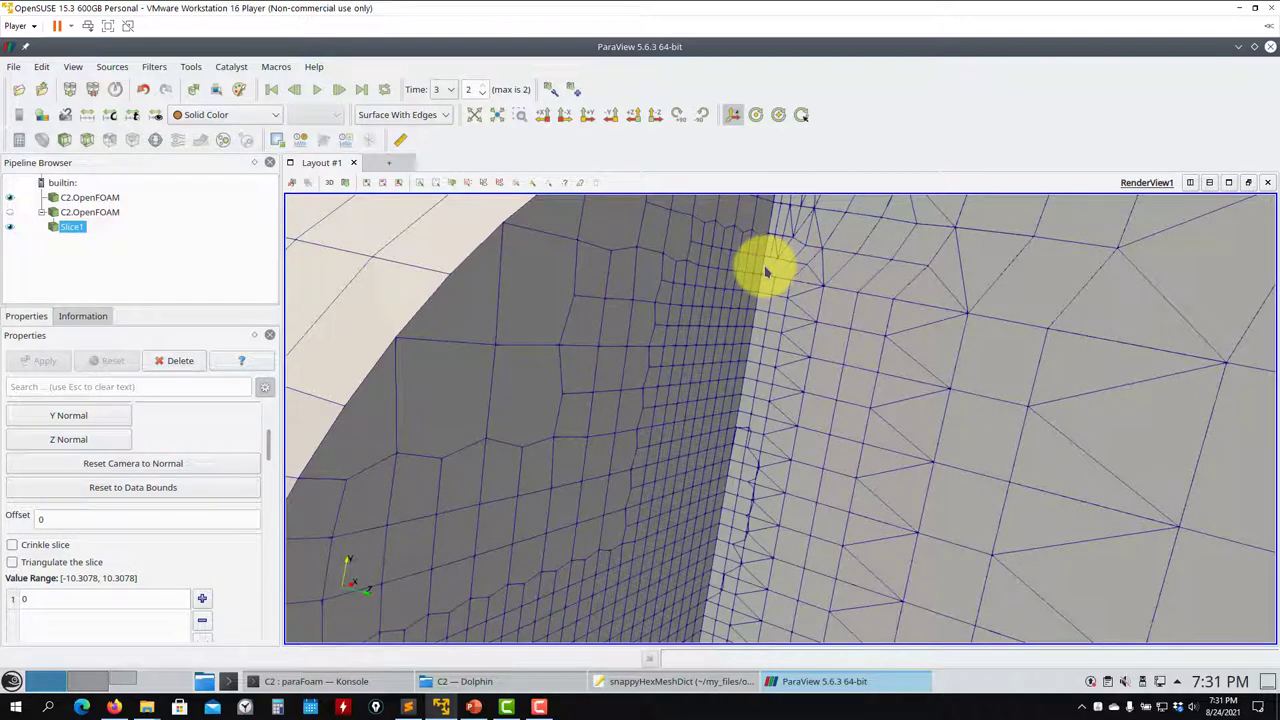
left_click_drag(780, 277, 813, 265)
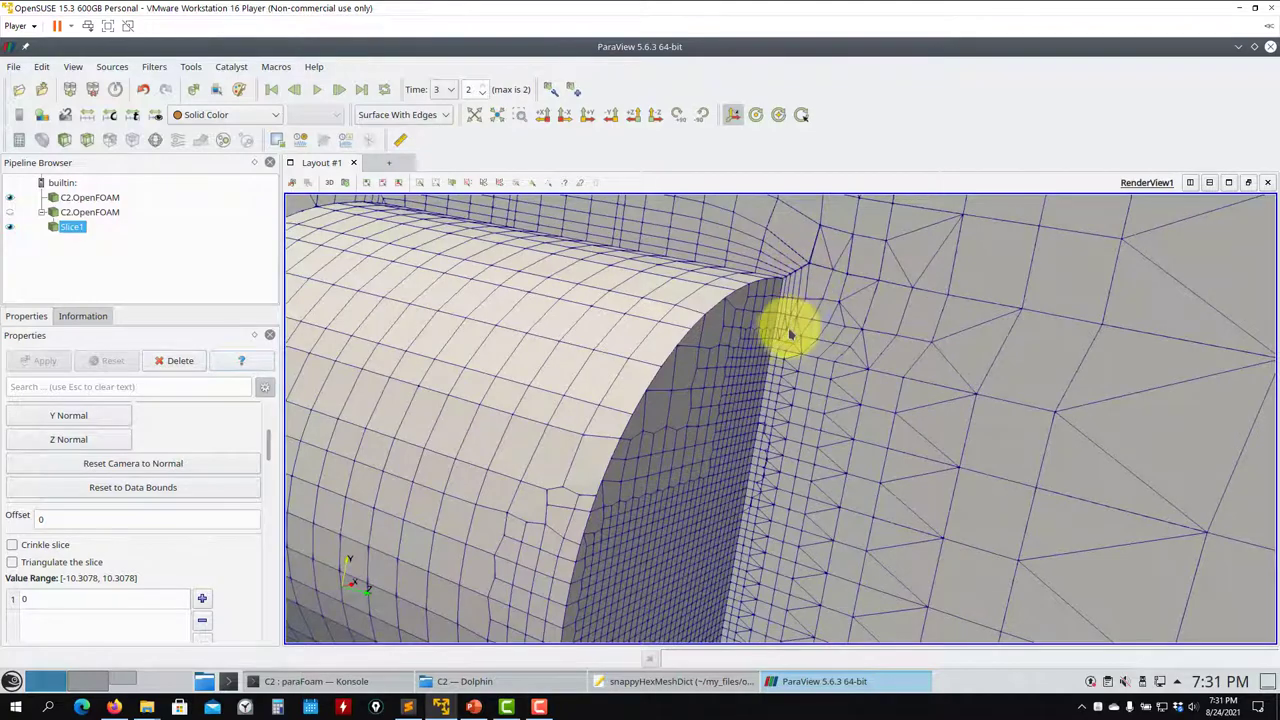
right_click_drag(800, 343, 826, 453)
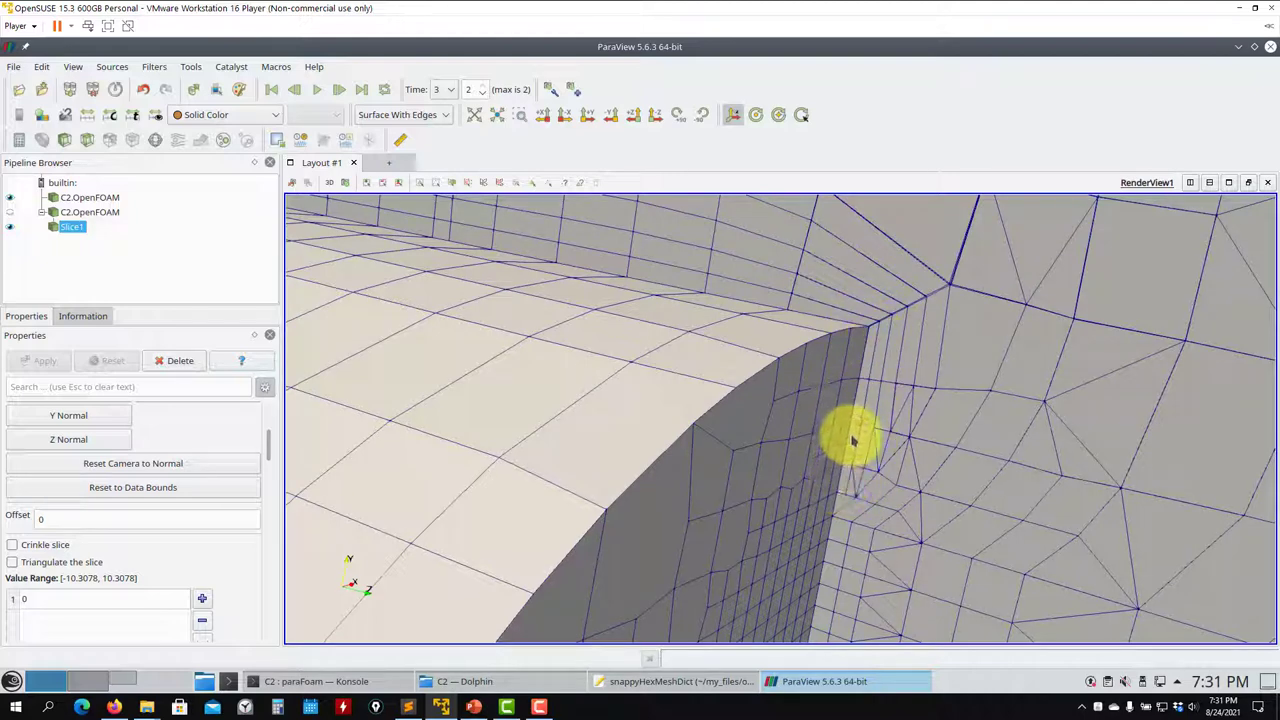
right_click_drag(852, 534, 871, 457)
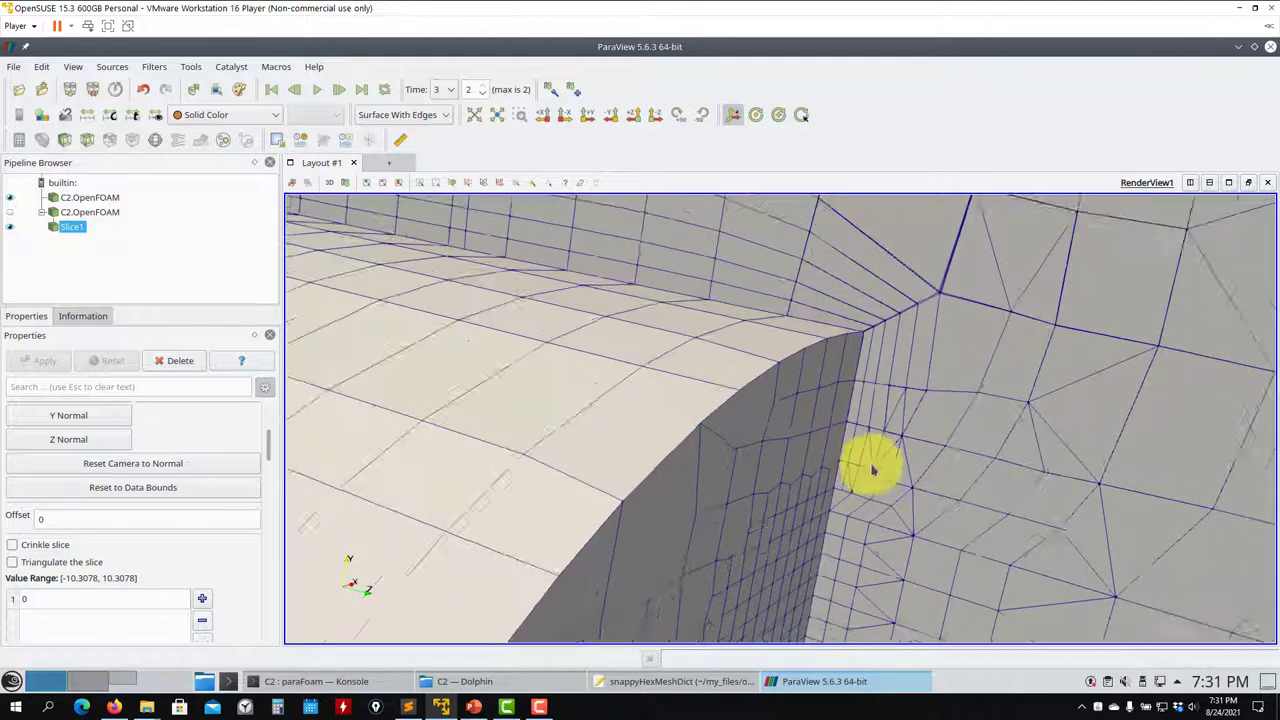
left_click_drag(871, 457, 834, 451)
scroll(783, 524, "up", 2)
scroll(771, 429, "up", 6)
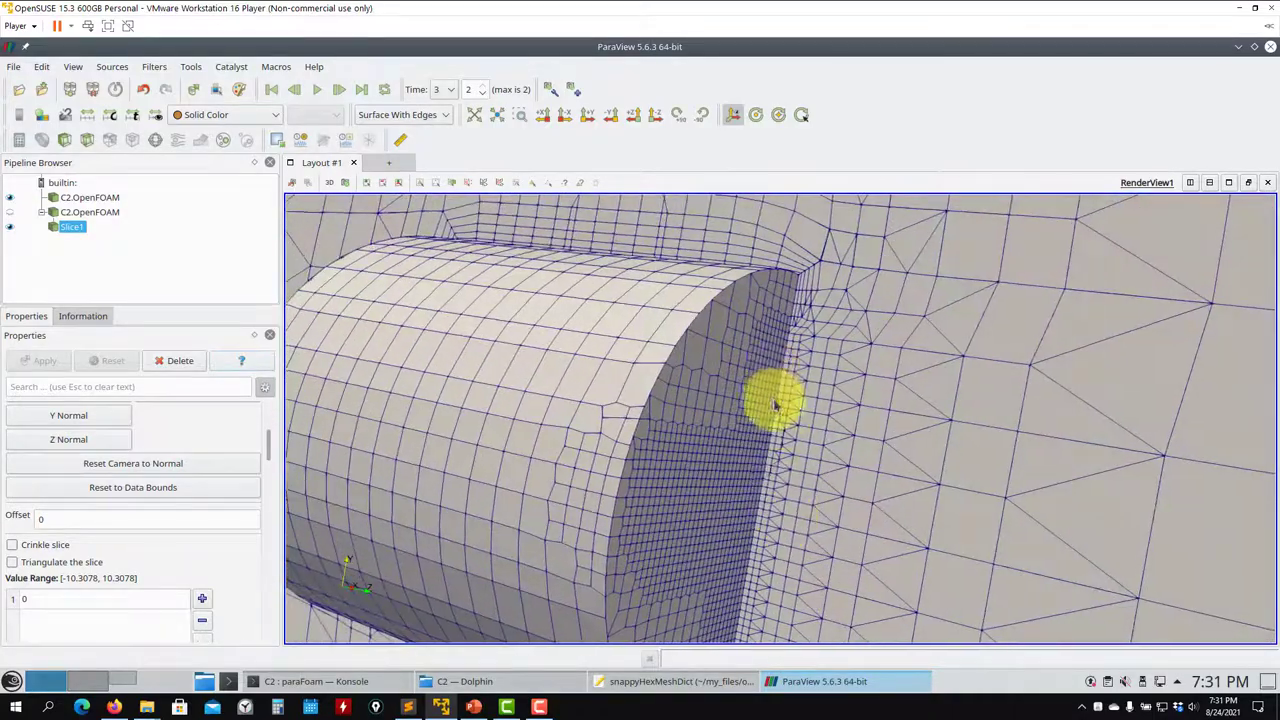
scroll(790, 420, "down", 6)
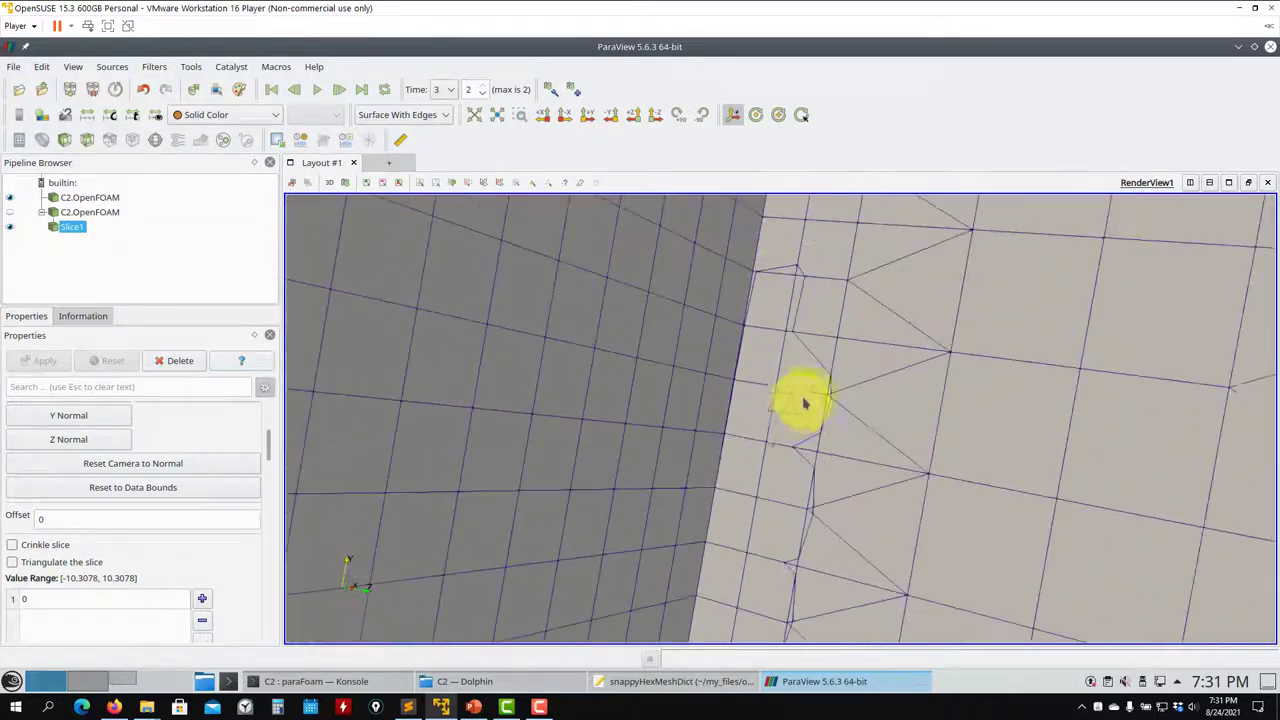
left_click_drag(820, 409, 328, 302)
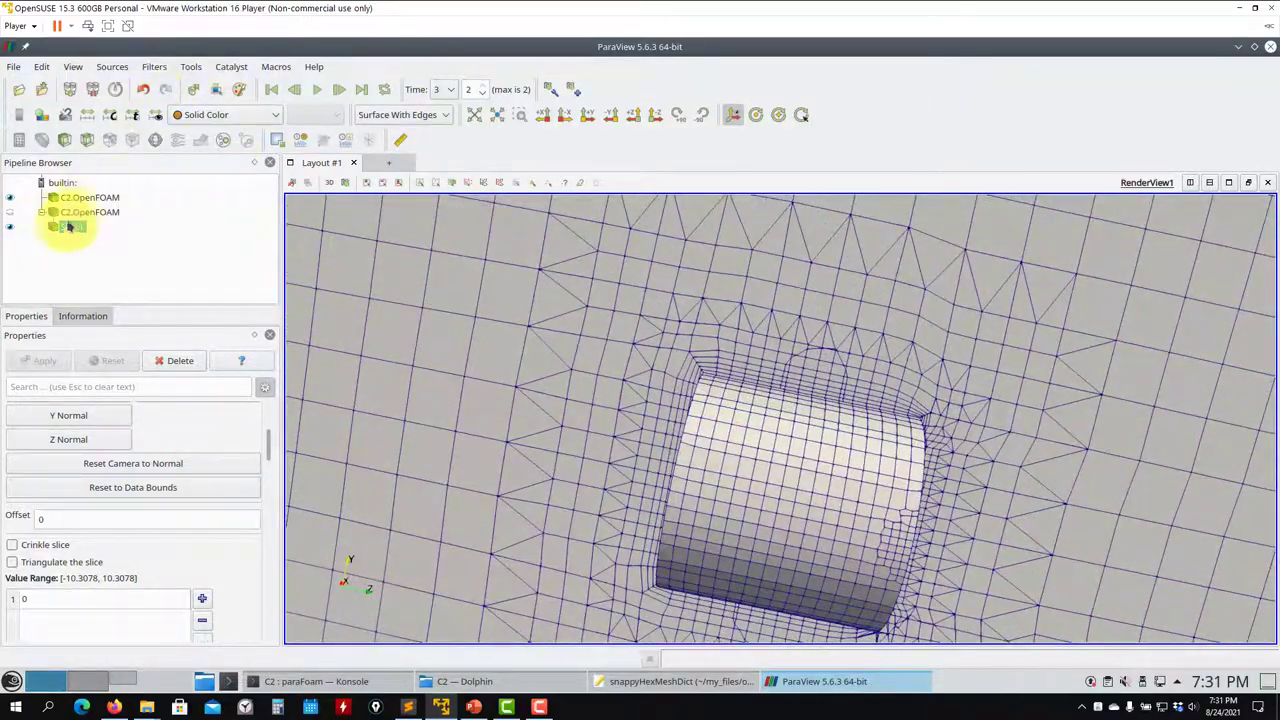
Load all fields for the wall patches in the first C2.OpenFOAM source and color them by the nSurfaceLayers point field.
left_click(90, 200)
left_click(218, 114)
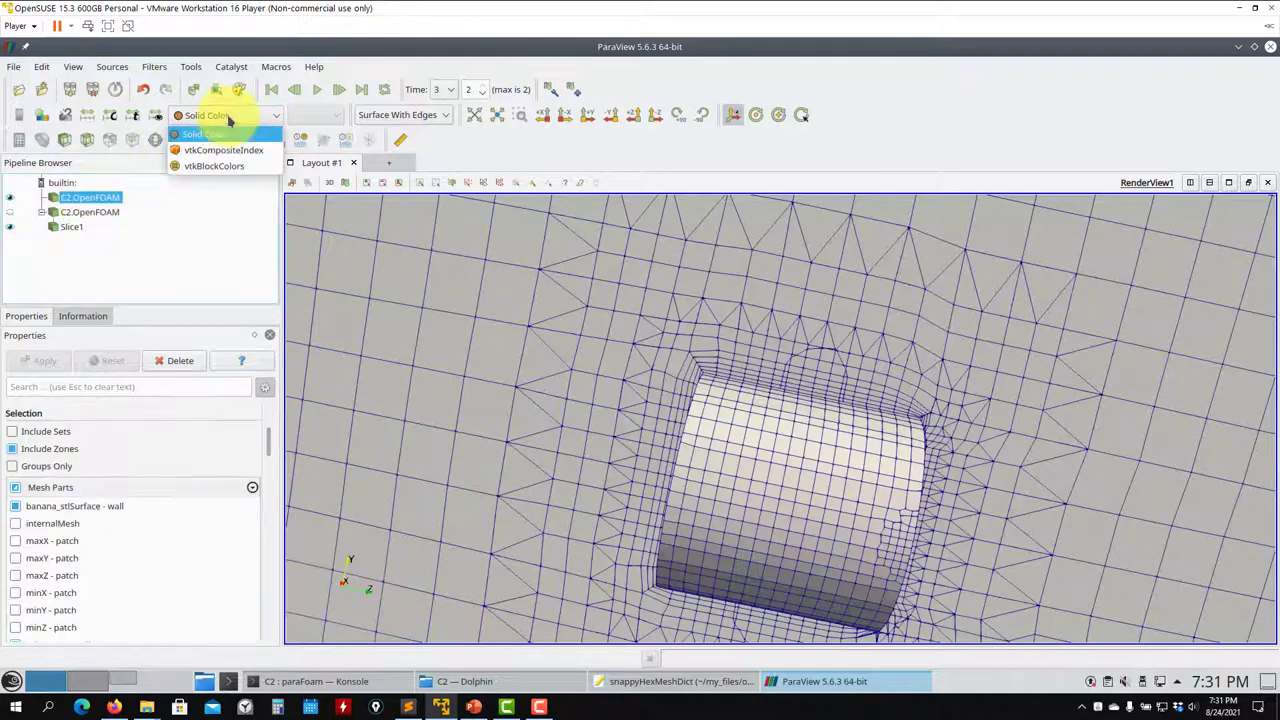
left_click(128, 295)
left_click_drag(270, 437, 272, 470)
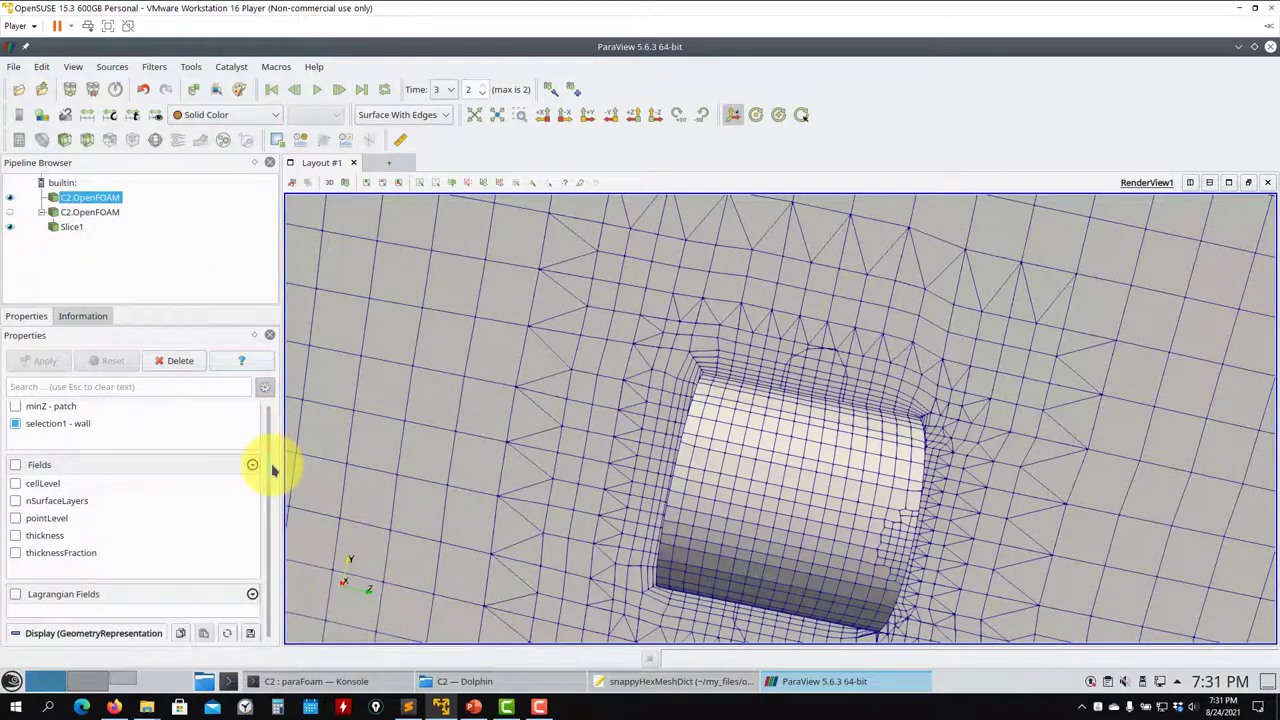
left_click(15, 465)
left_click(53, 352)
left_click(240, 114)
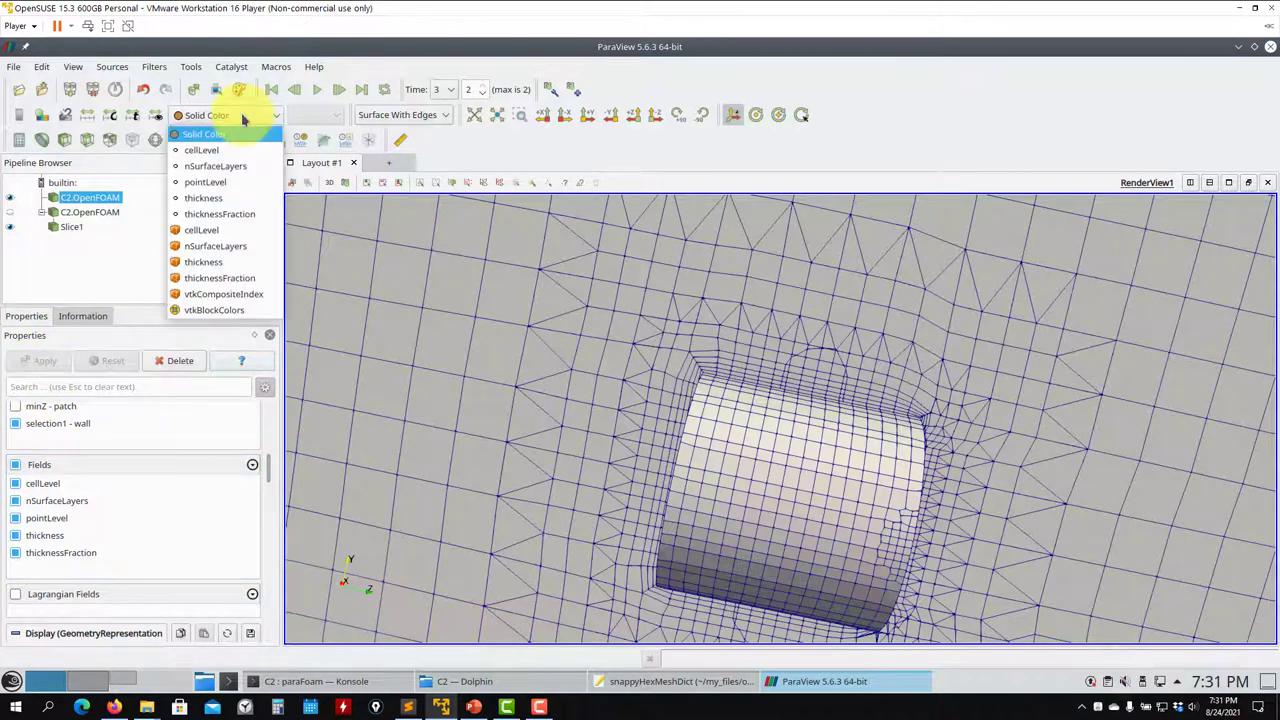
left_click(225, 165)
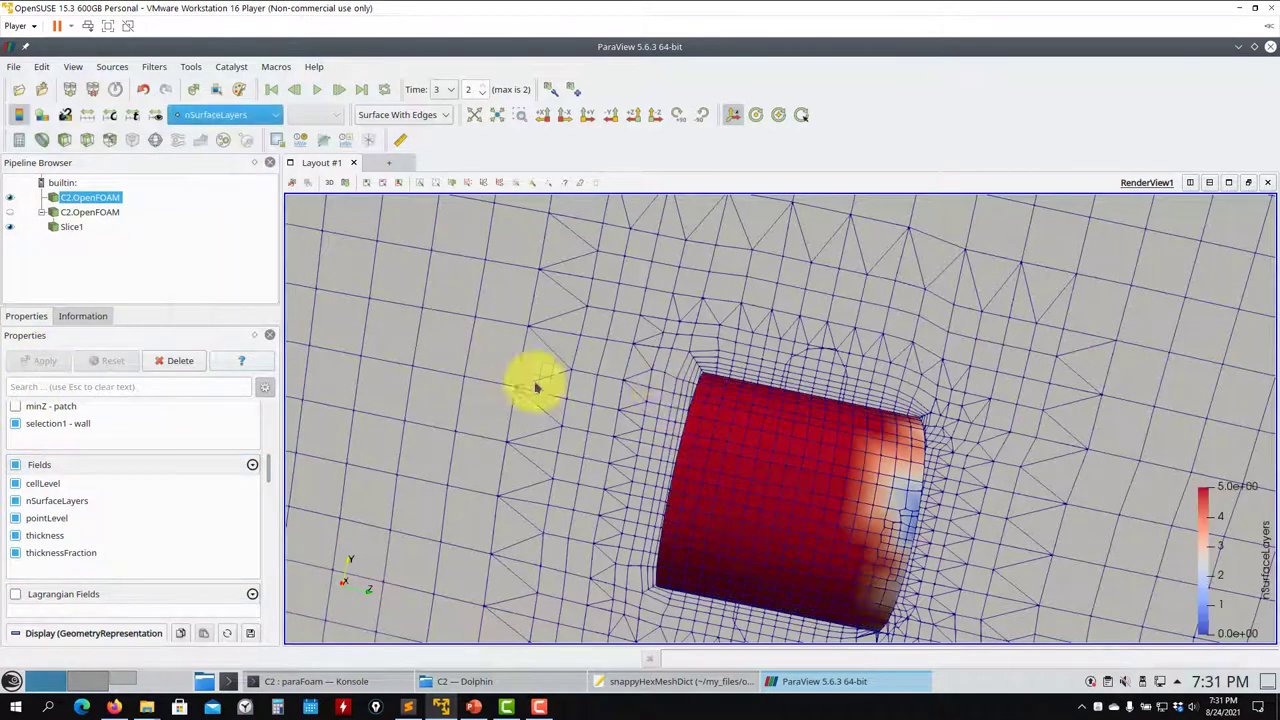
Hide the slice, display the wall patches as Surface, and examine the nSurfaceLayers coverage on the cylinder's end face and side.
left_click(10, 226)
left_click_drag(572, 355, 760, 394)
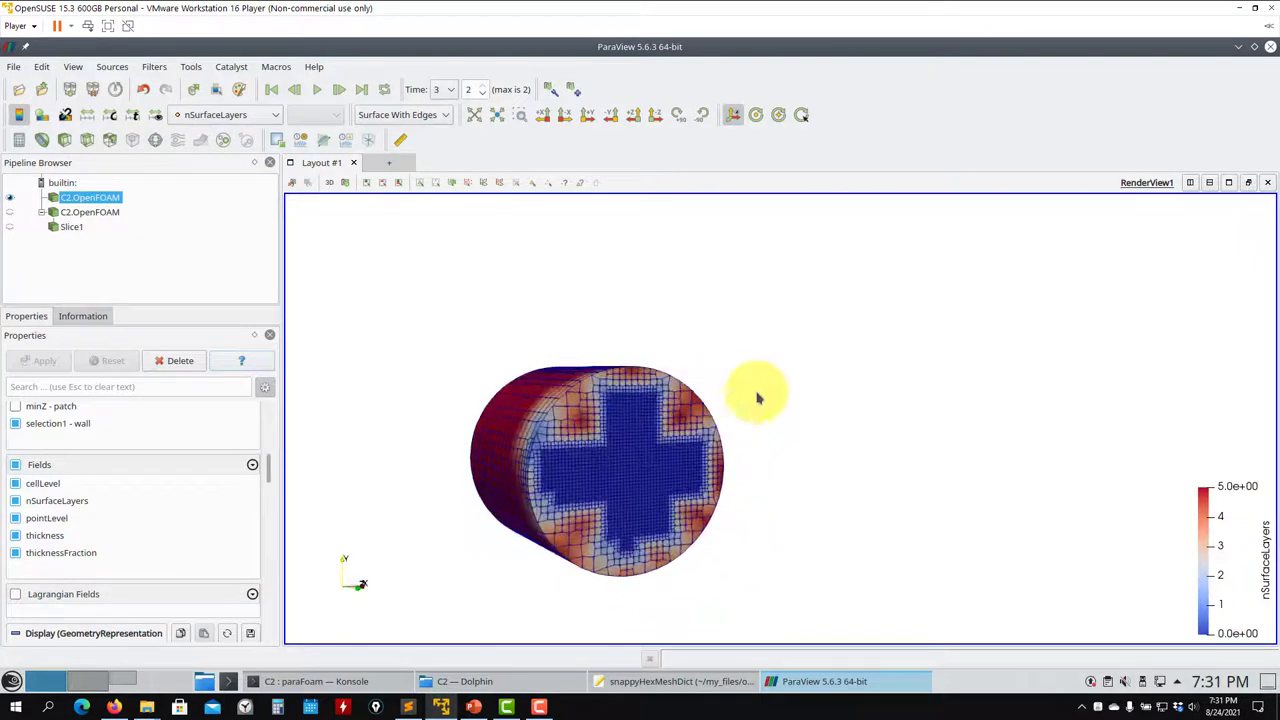
left_click(410, 115)
left_click(405, 218)
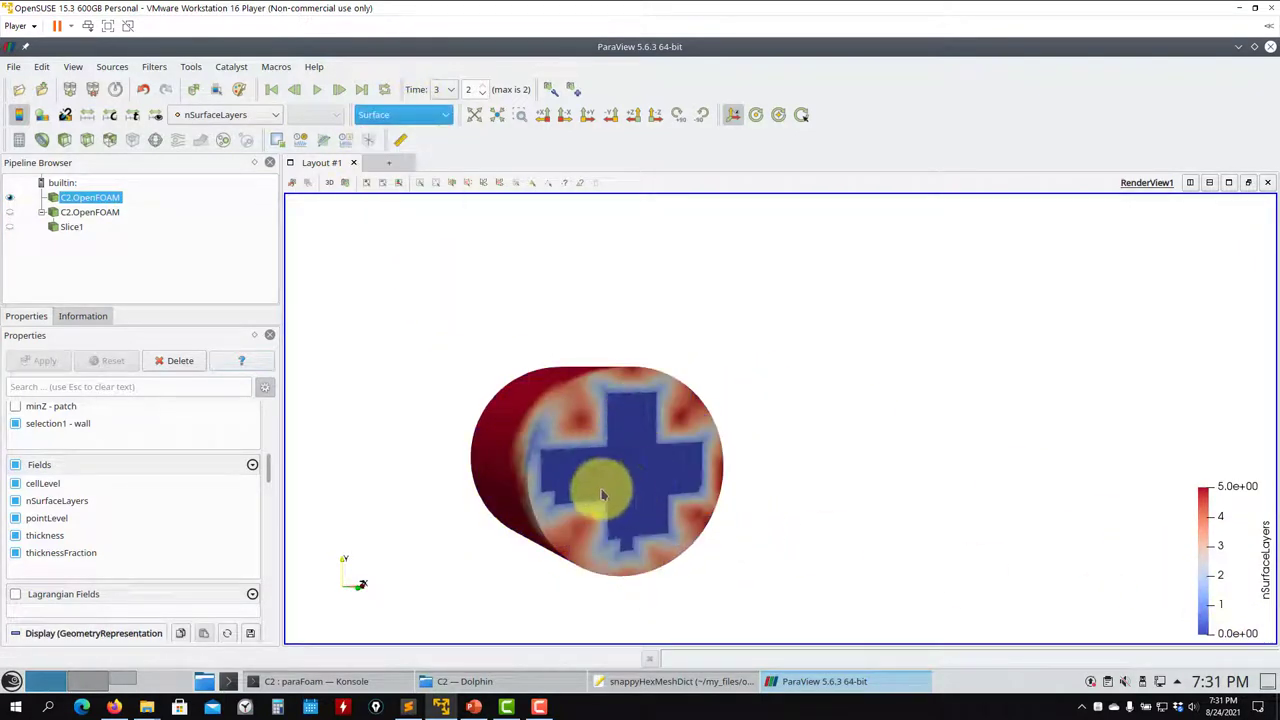
left_click_drag(594, 486, 673, 422)
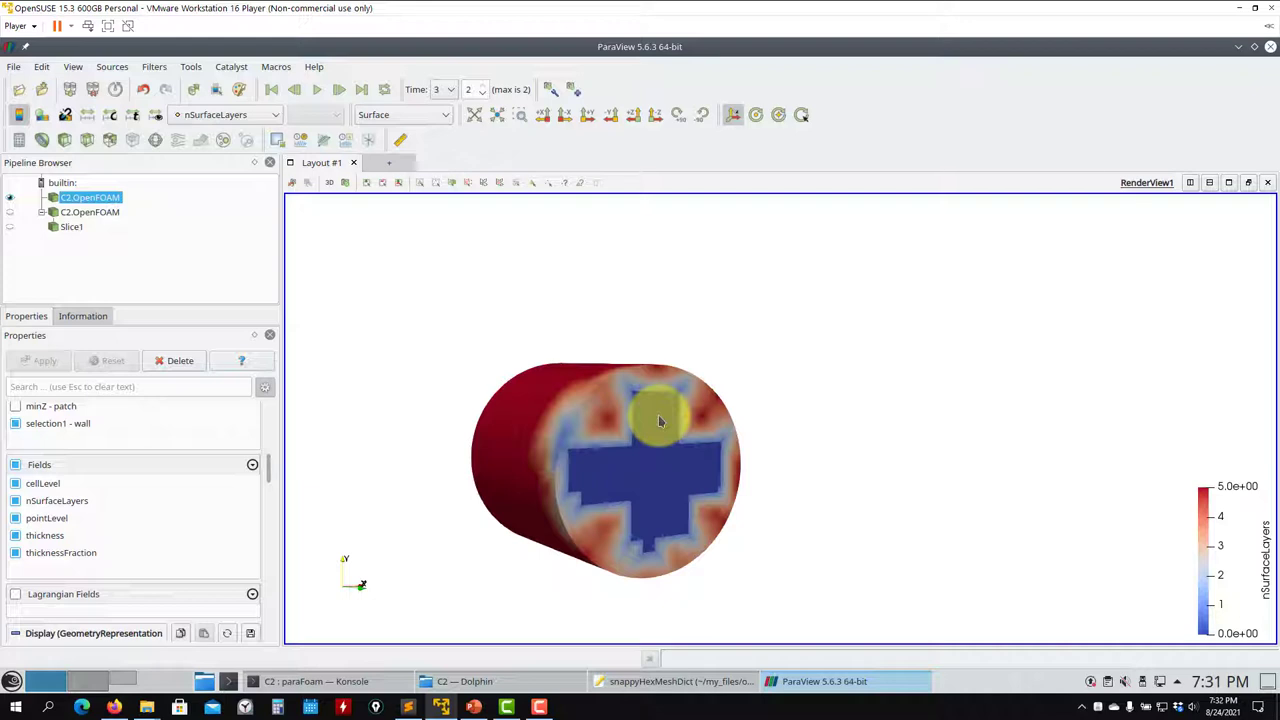
left_click_drag(658, 420, 736, 444)
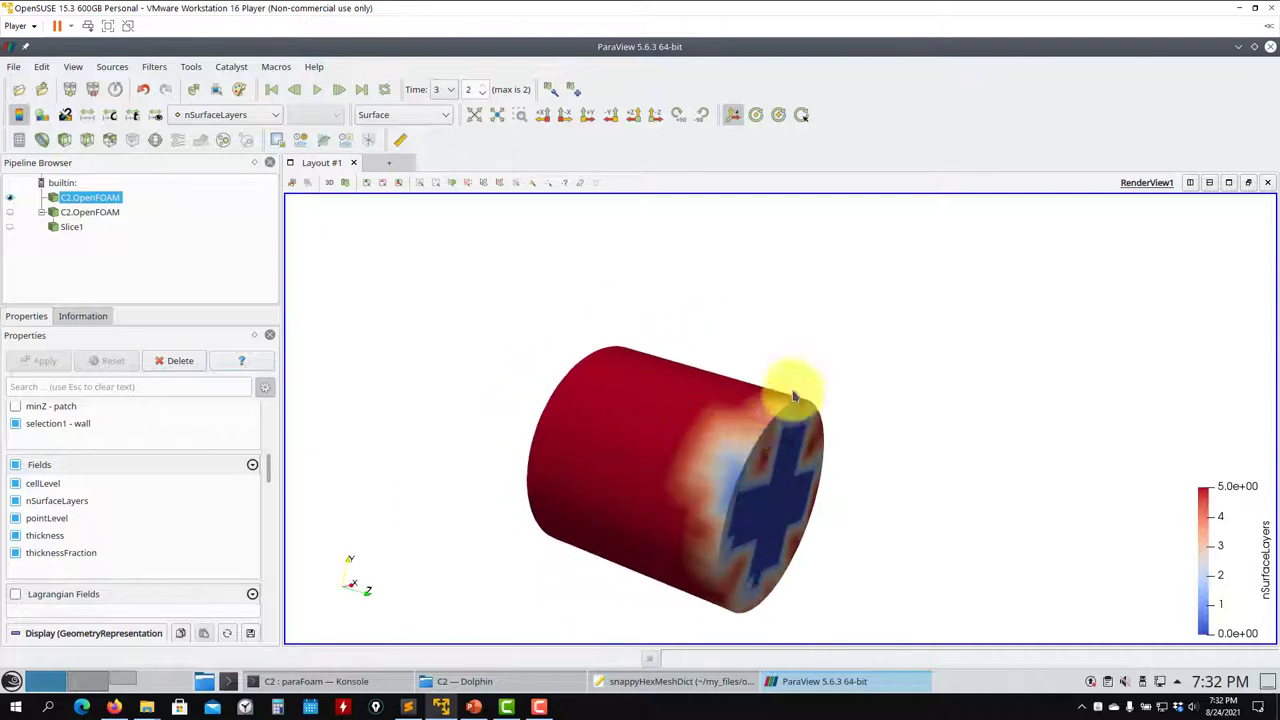
left_click_drag(856, 497, 920, 480)
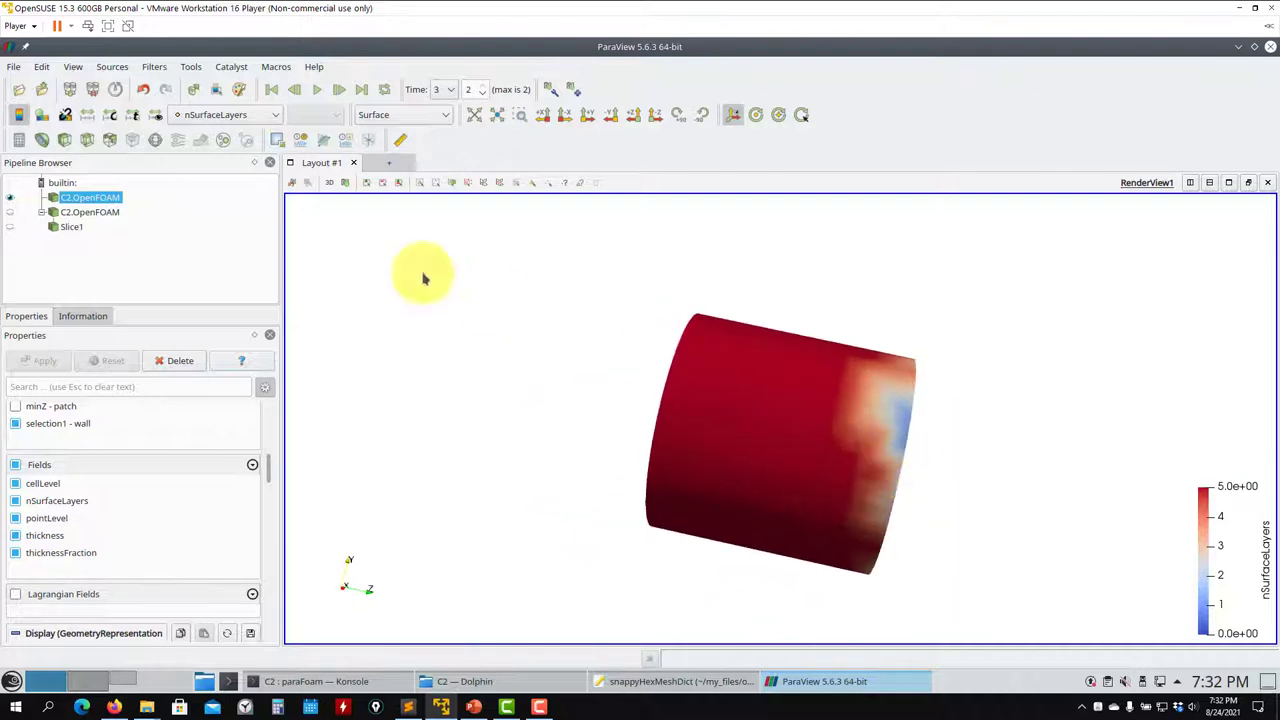
Color the wall patches by the nSurfaceLayers cell field and examine the cylinder's end face.
left_click(270, 116)
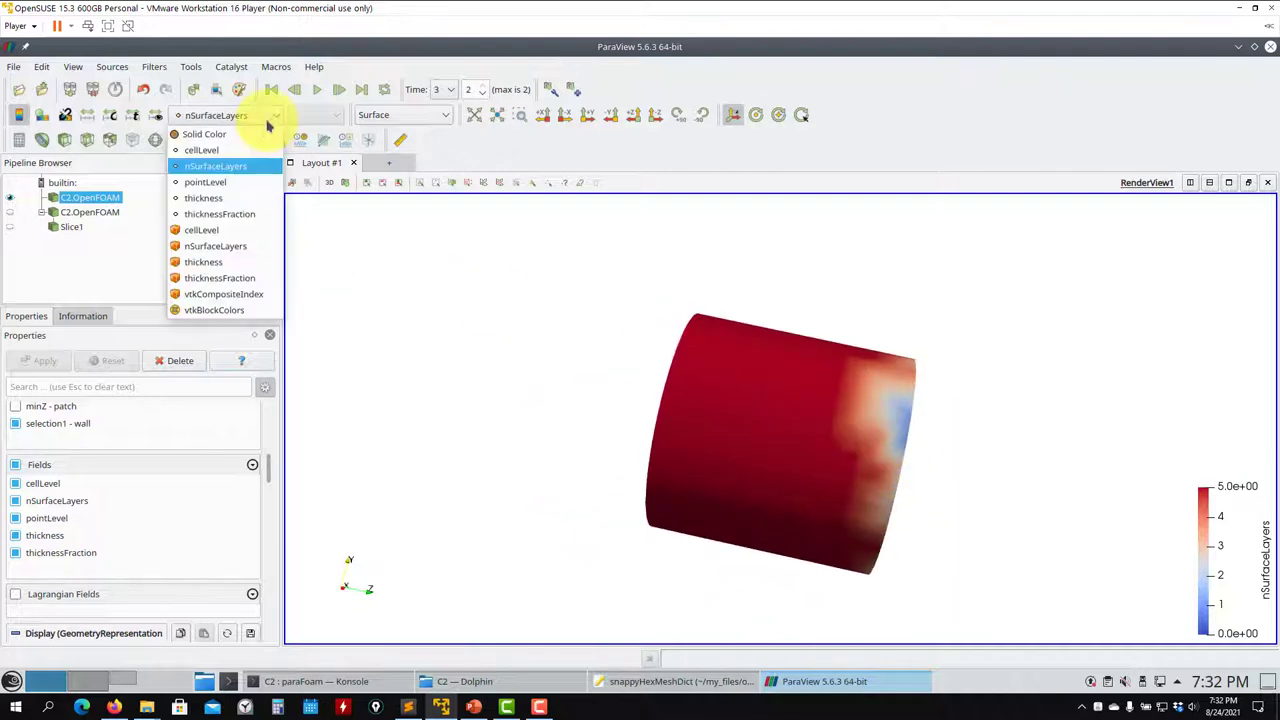
left_click(245, 246)
left_click_drag(794, 391, 609, 360)
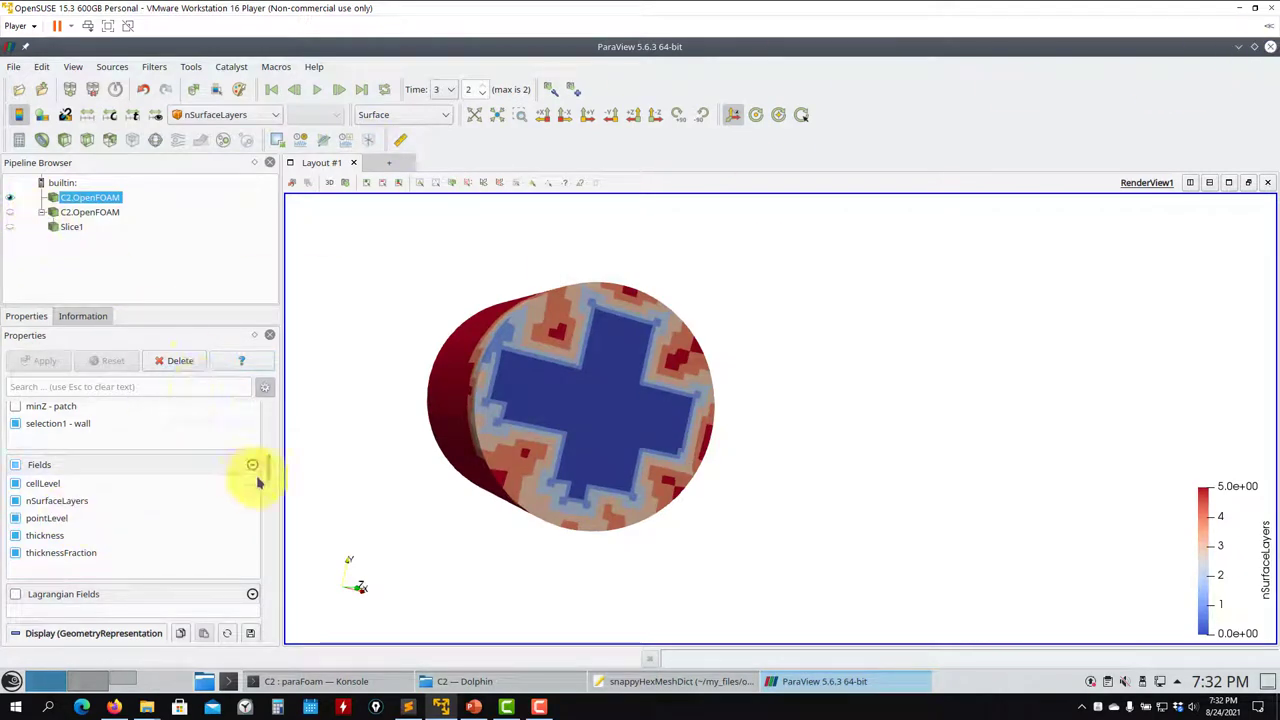
Exclude the banana_stlSurface wall from the mesh parts to view the selection1 wall alone.
scroll(271, 484, "down", 3)
scroll(278, 460, "up", 3)
scroll(278, 460, "up", 3)
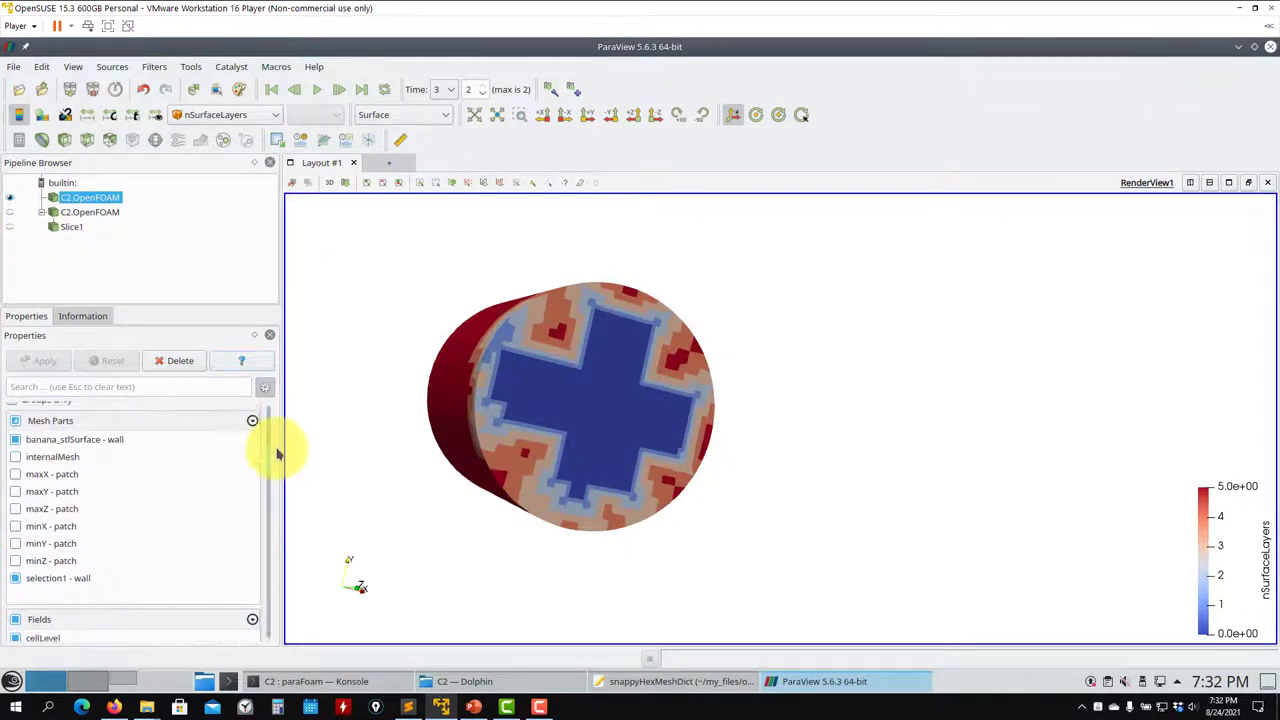
left_click(15, 445)
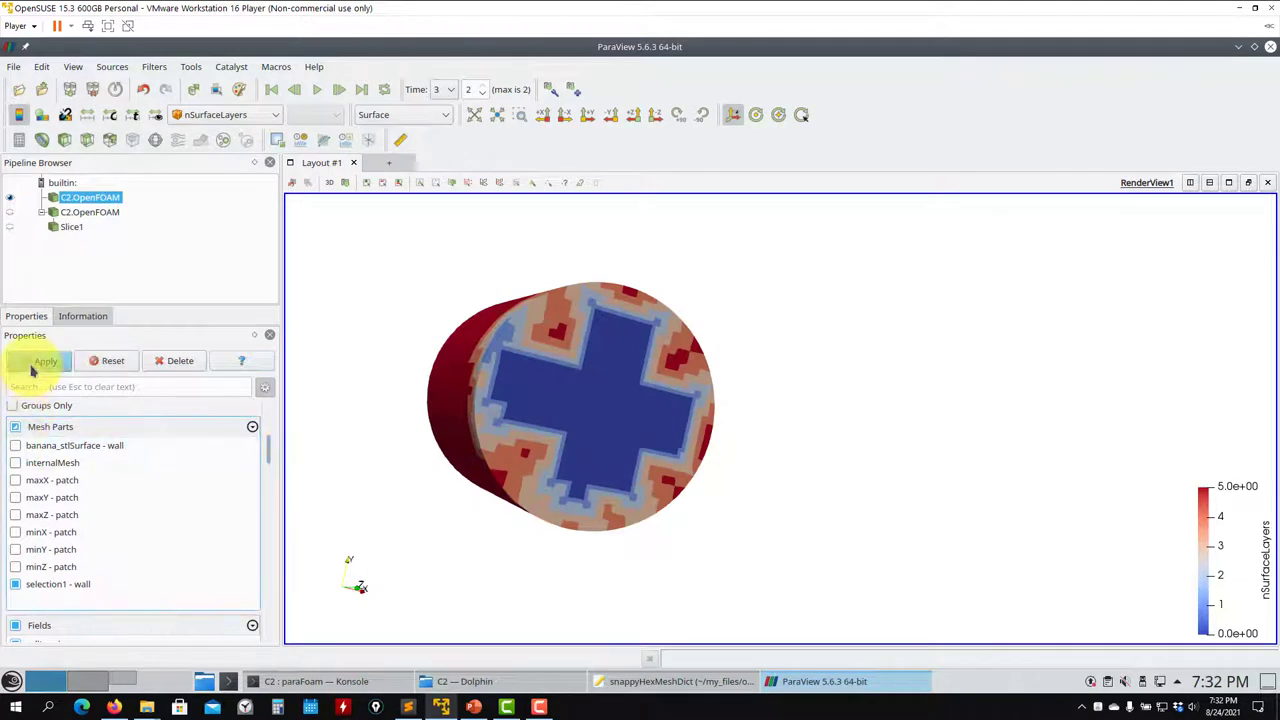
left_click(45, 361)
Swap the loaded mesh part from selection1 to banana_stlSurface to view that wall alone.
left_click(14, 580)
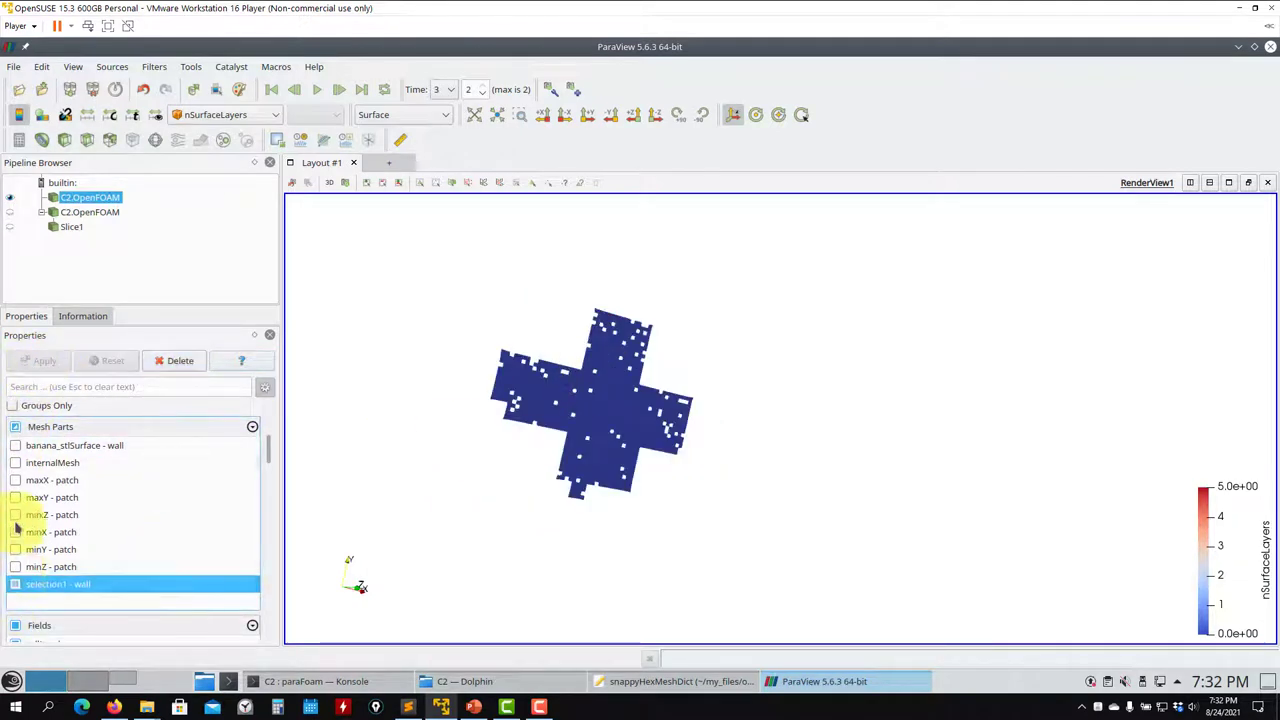
left_click(15, 445)
left_click(45, 361)
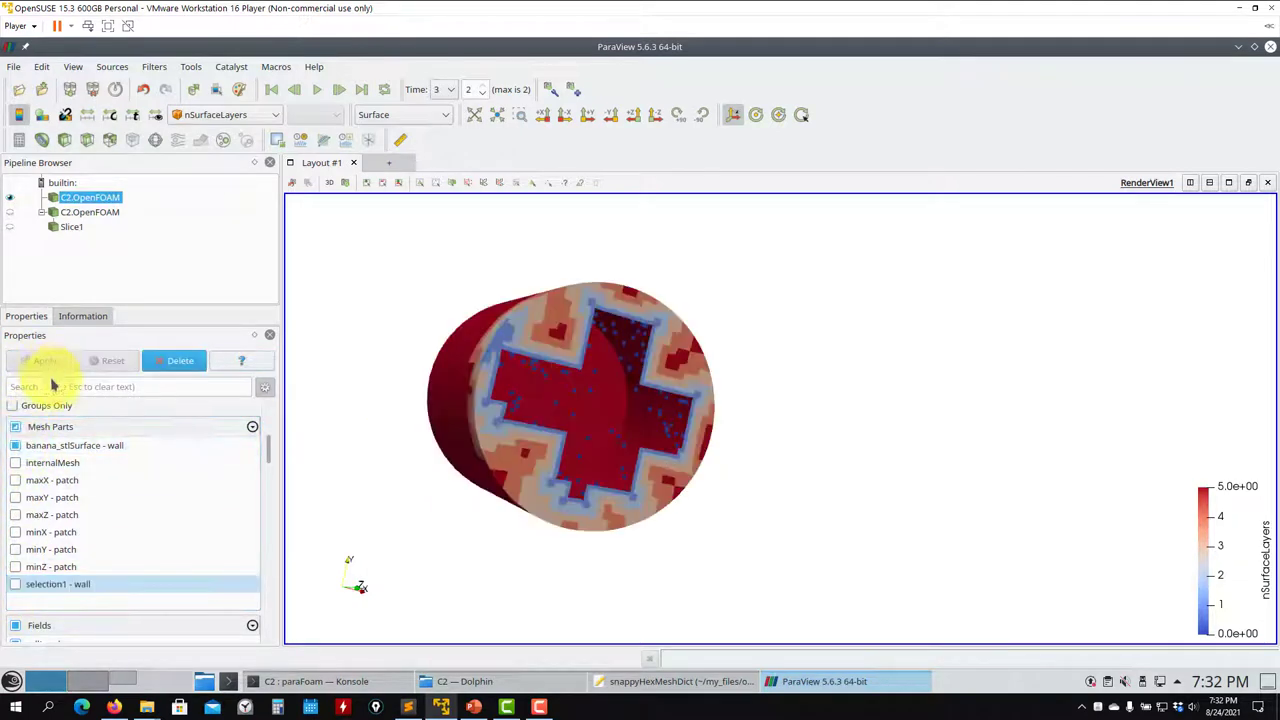
Load the selection1 wall together with banana_stlSurface again and close ParaView.
left_click(15, 585)
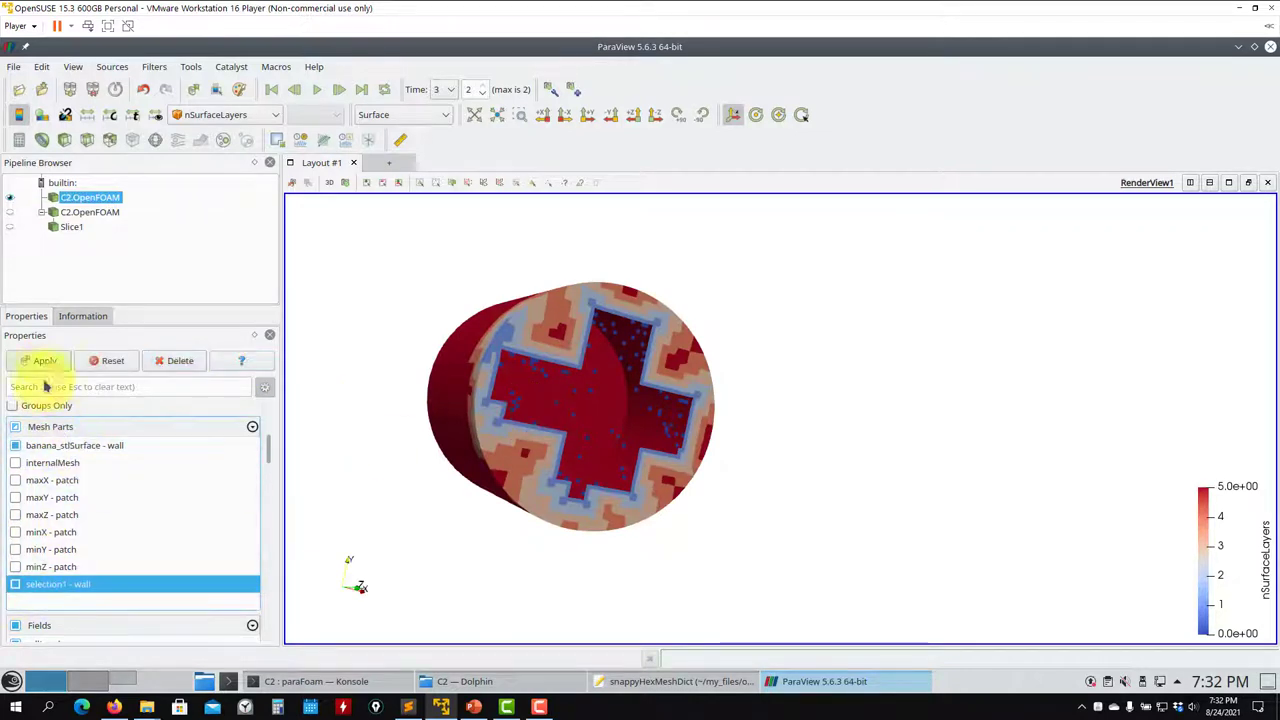
left_click(45, 361)
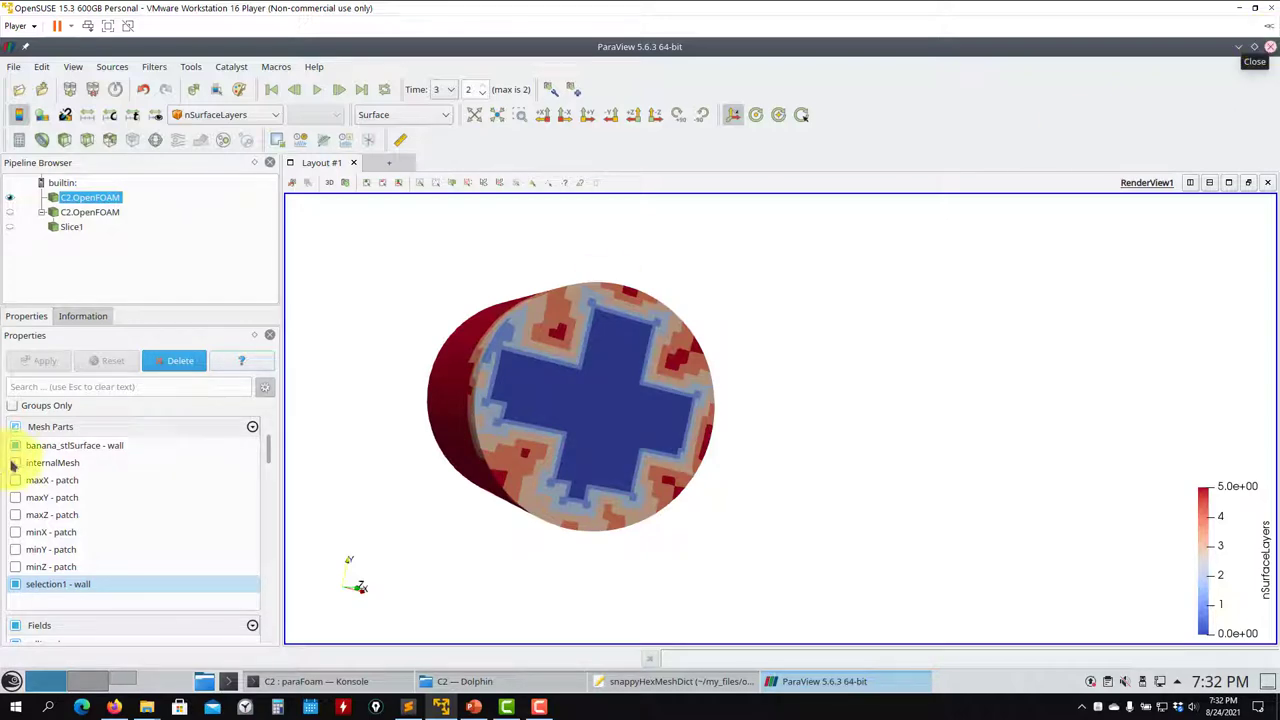
left_click(1270, 47)
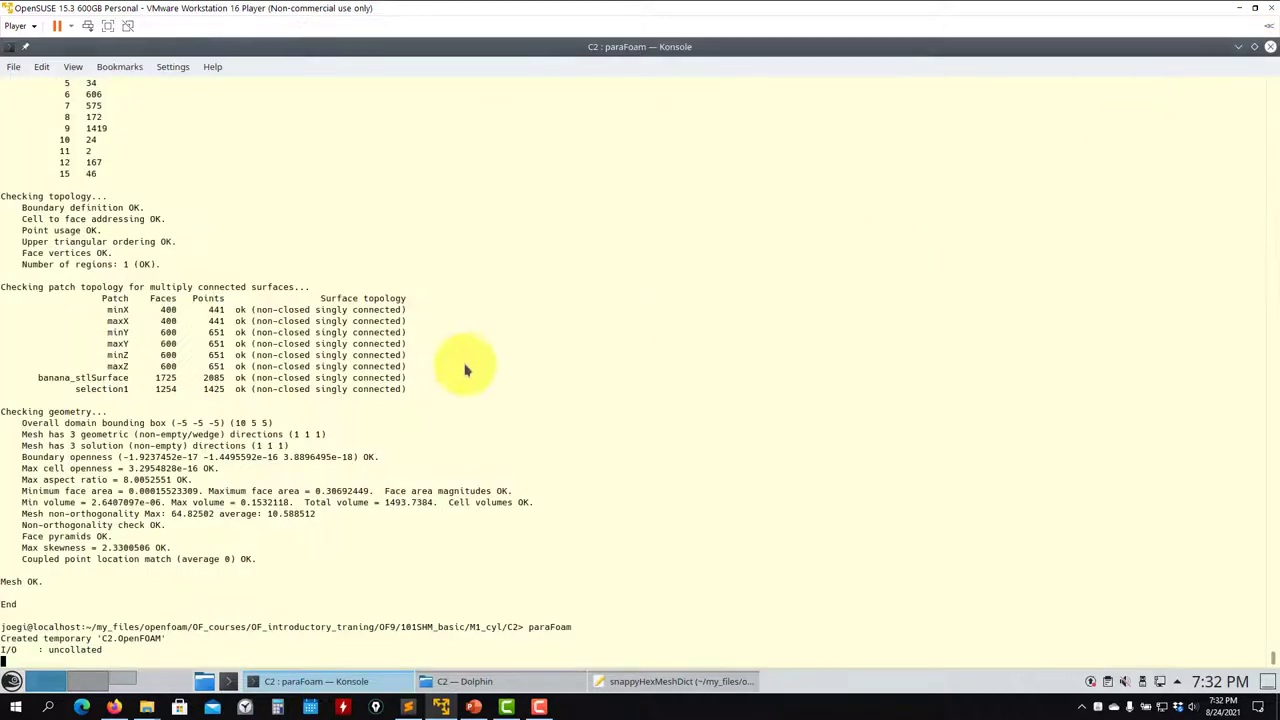
Open createPatchDict from the C2 case's system folder in Text Editor.
left_click(460, 681)
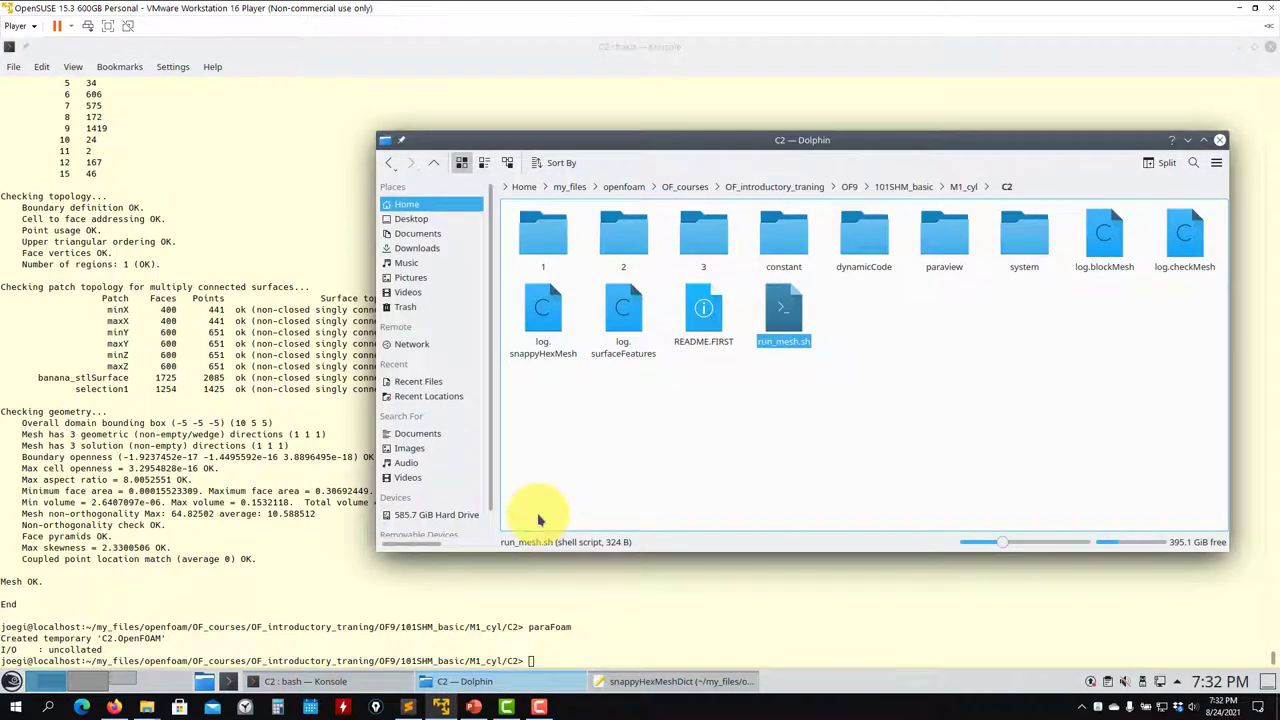
left_click(1022, 262)
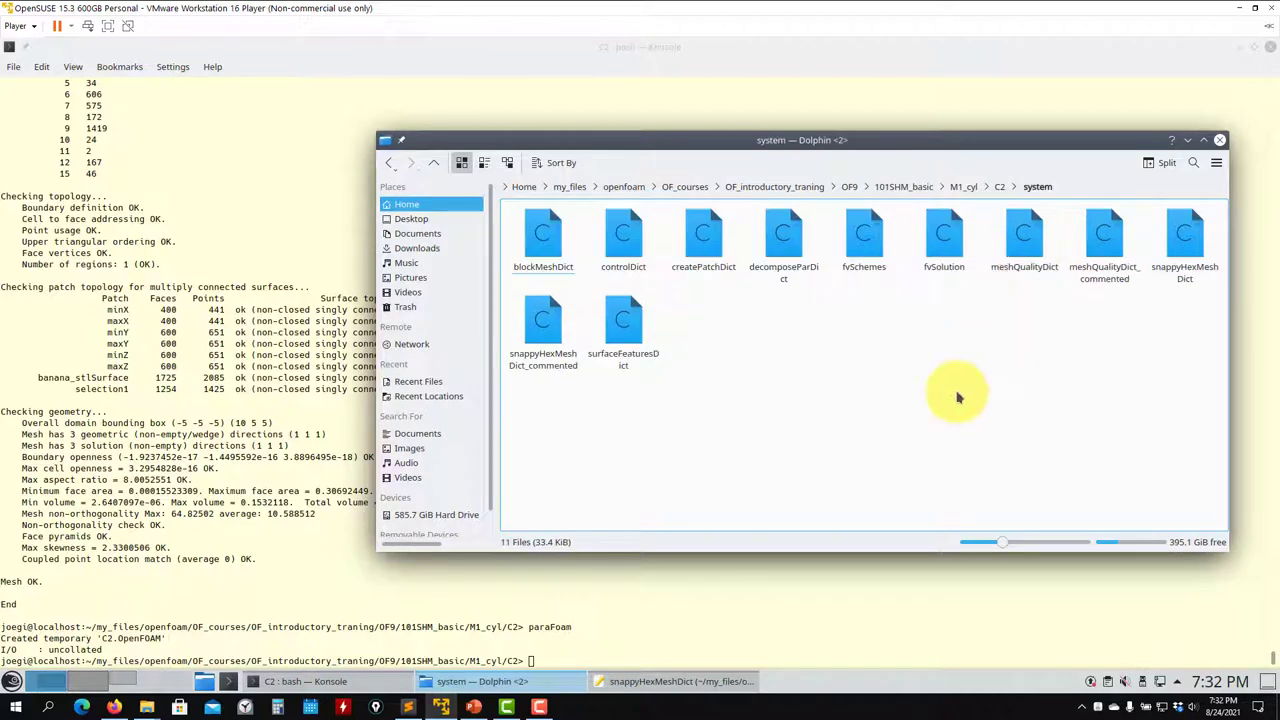
right_click(703, 255)
mouse_move(860, 257)
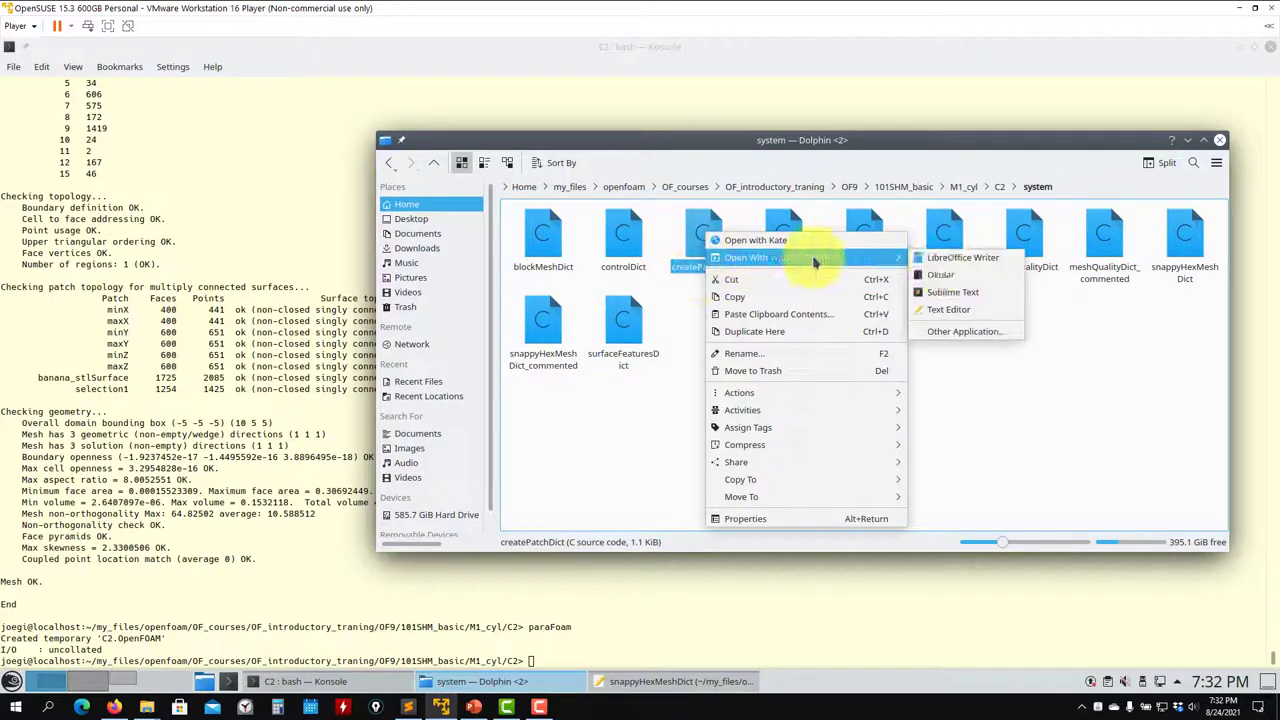
left_click(971, 310)
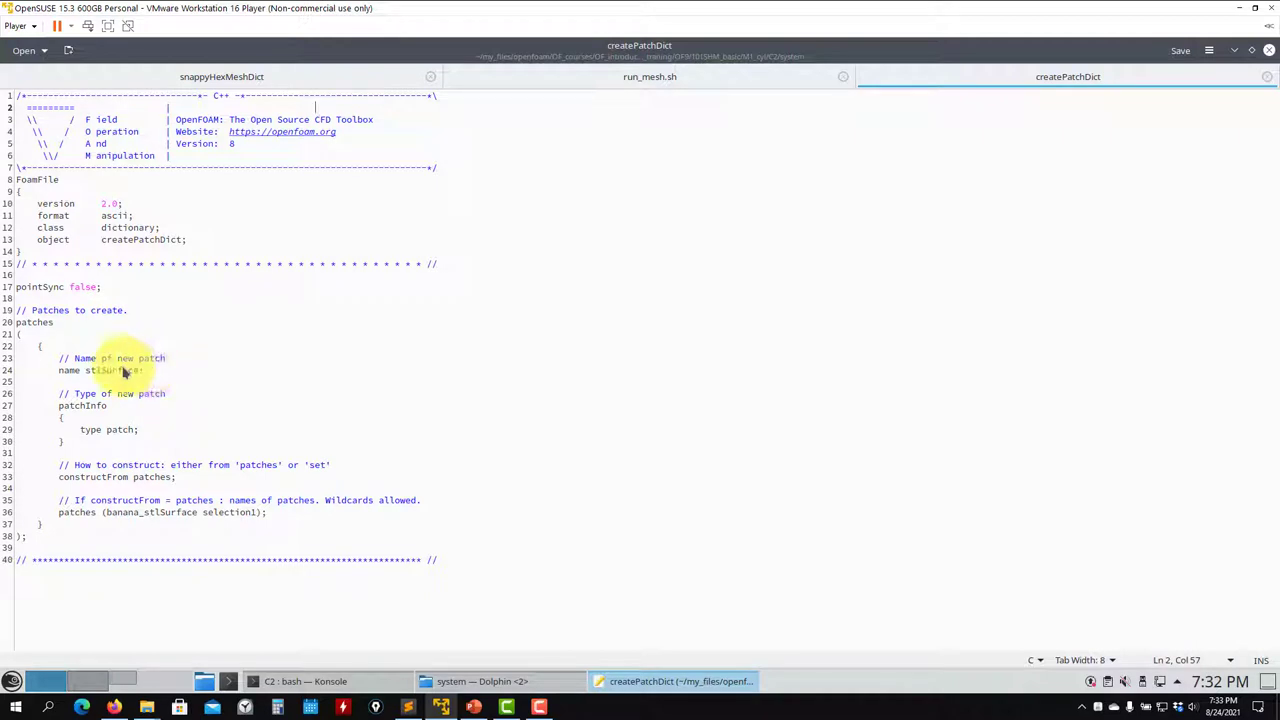
Examine the new patch name, the constructFrom method and the list of source patches in createPatchDict.
left_click(91, 370)
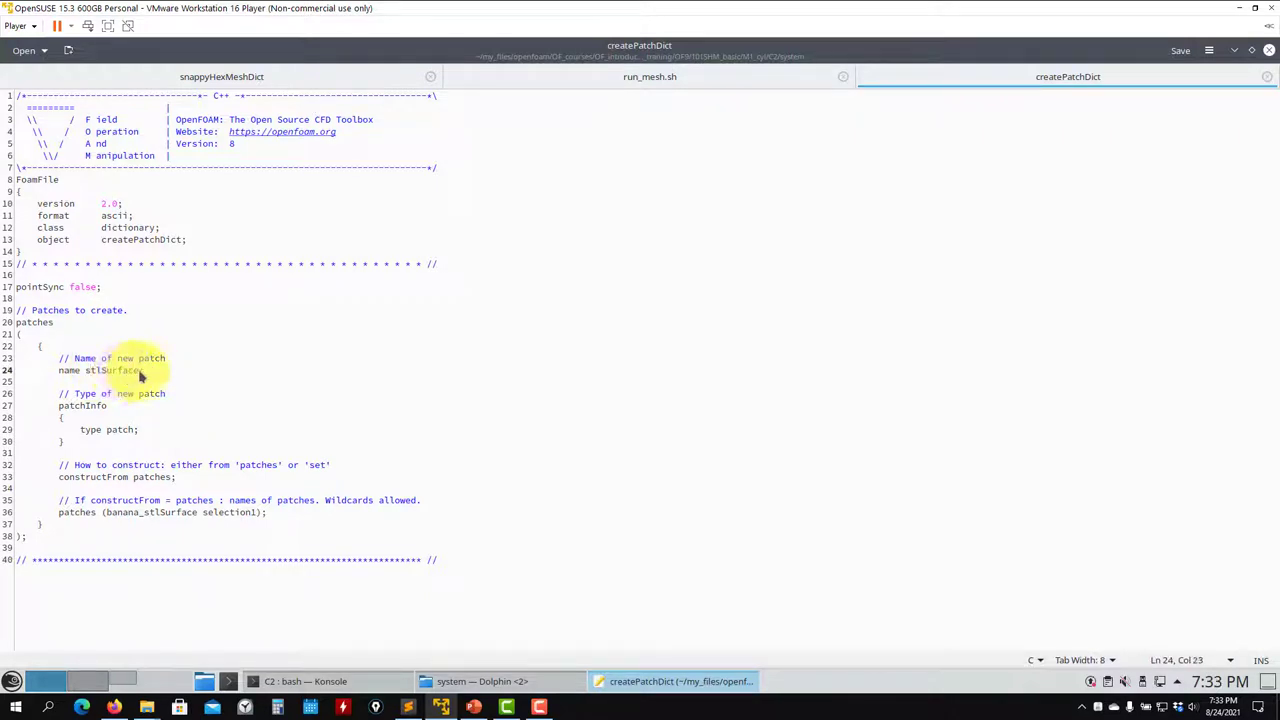
left_click_drag(141, 372, 83, 372)
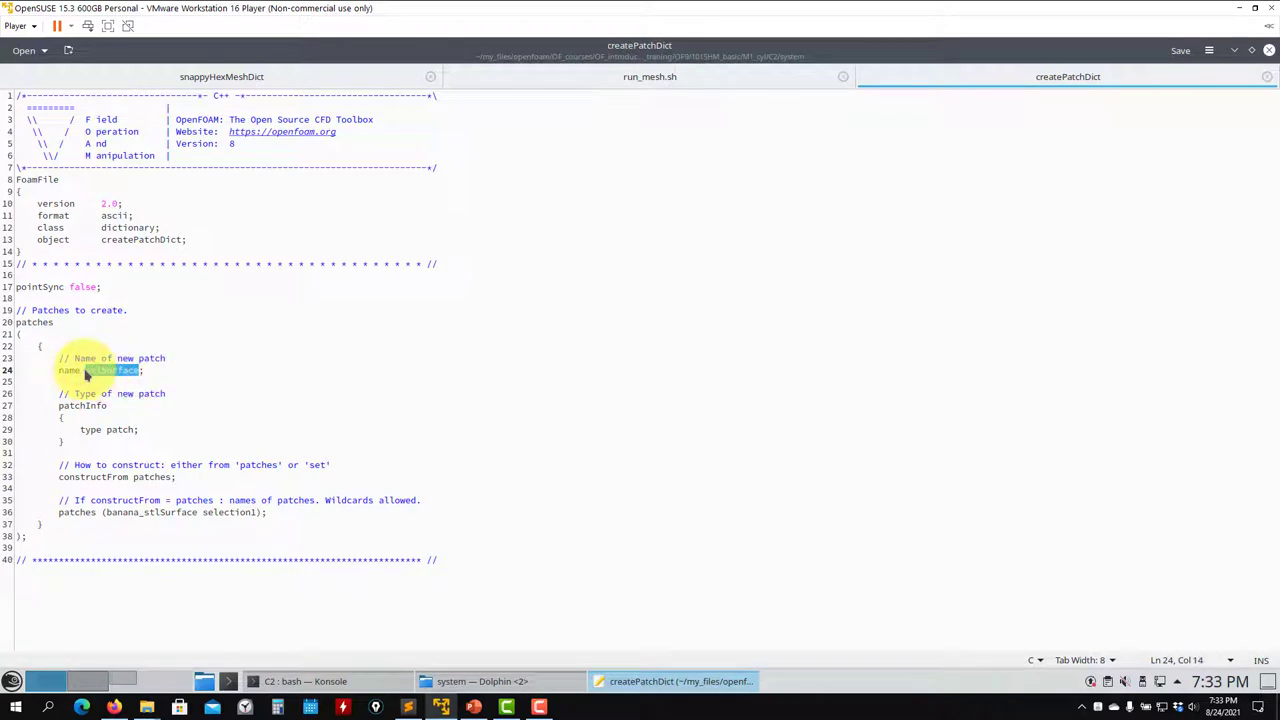
left_click(143, 483)
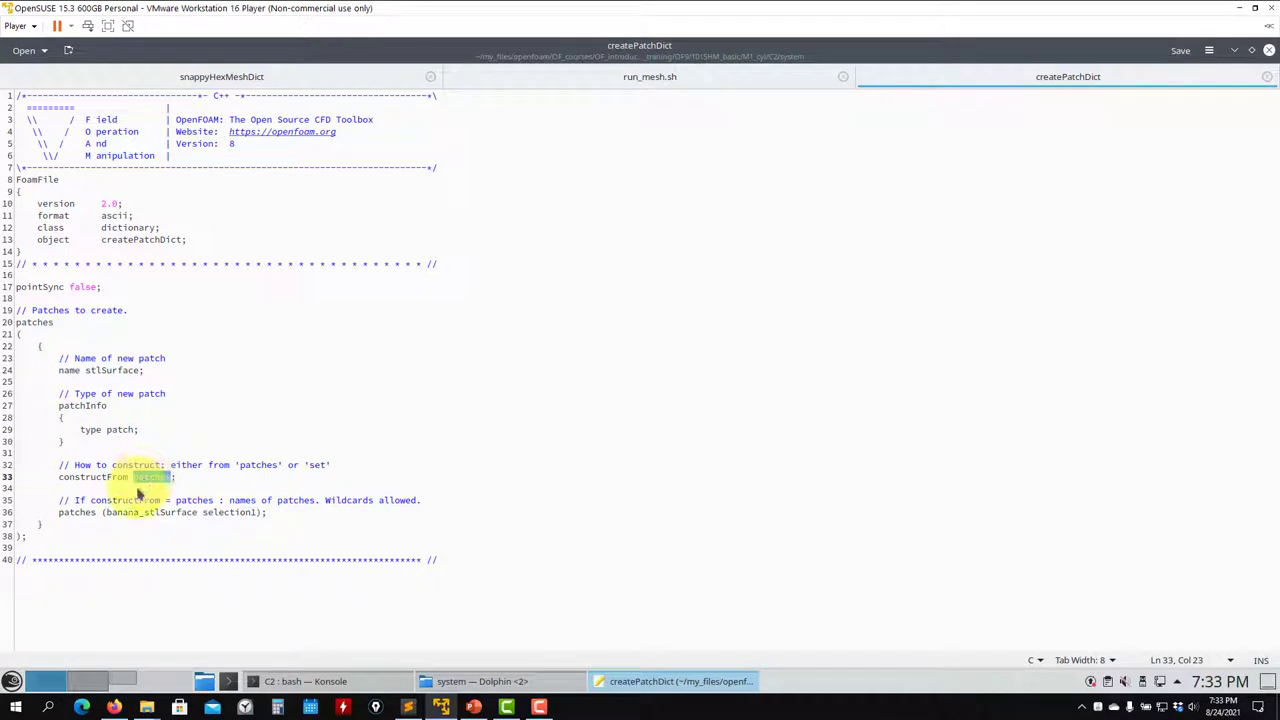
double_click(126, 513)
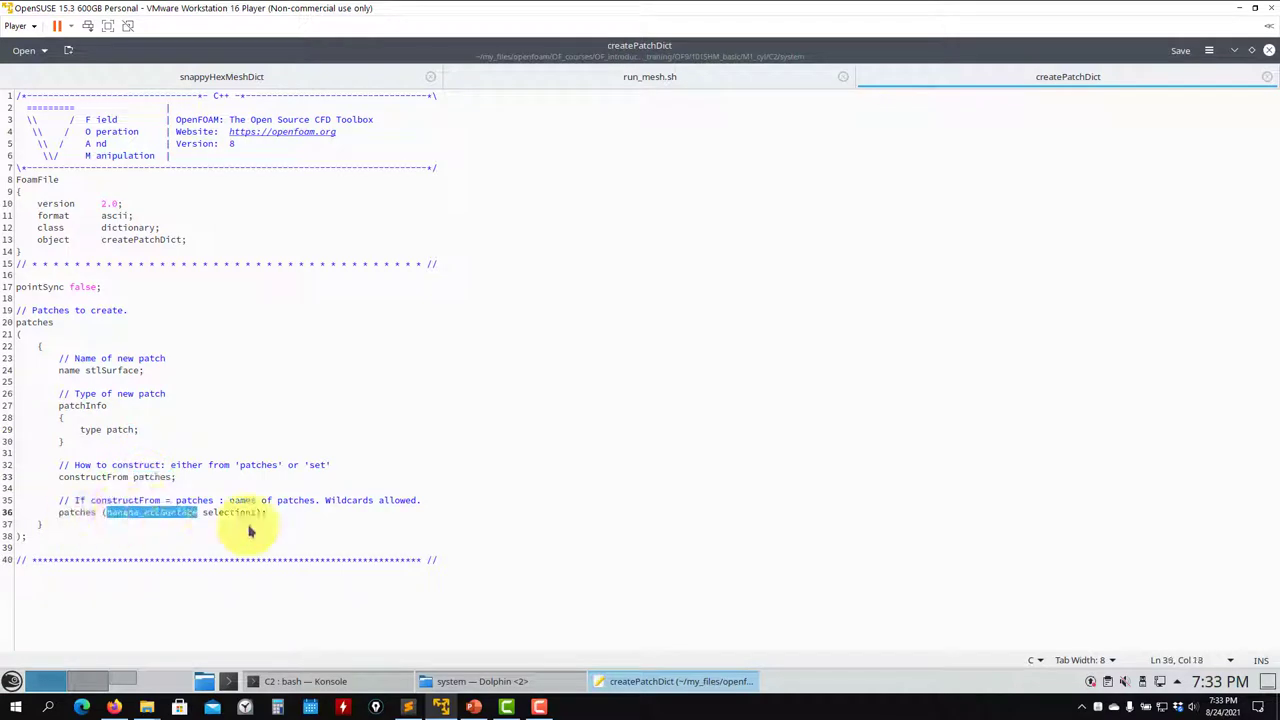
double_click(241, 514)
left_click(255, 515)
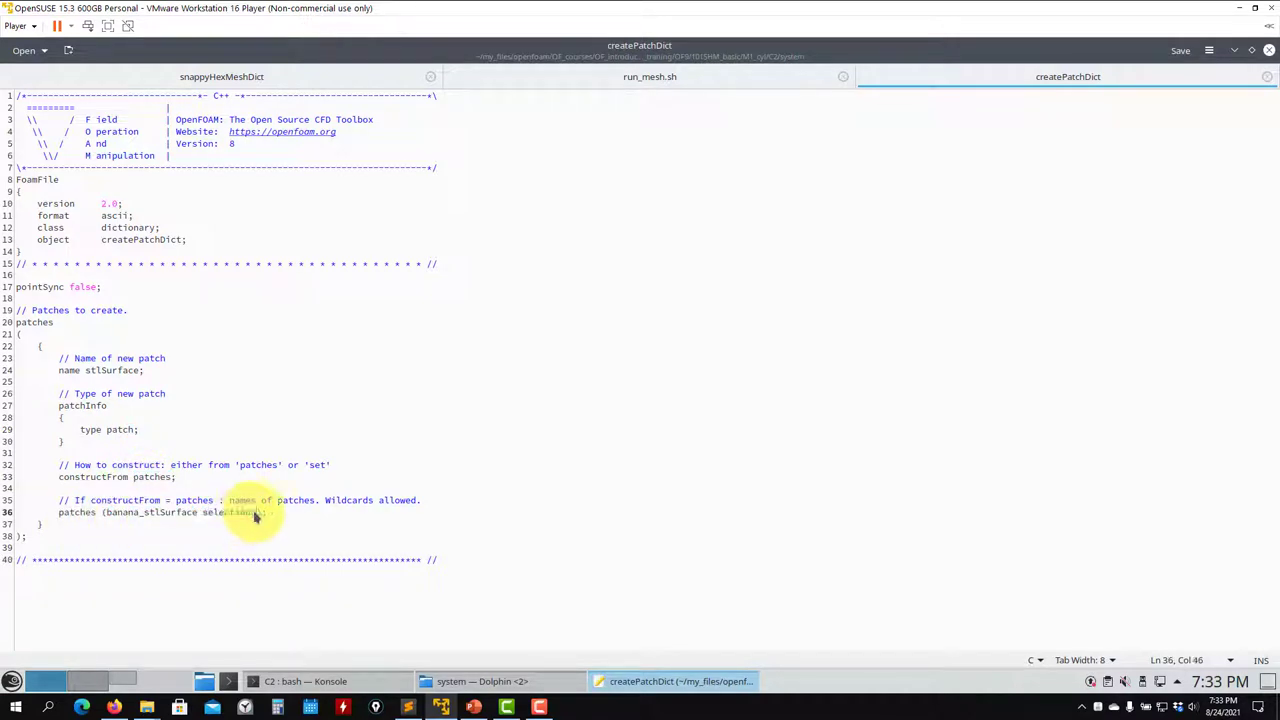
left_click_drag(255, 515, 113, 513)
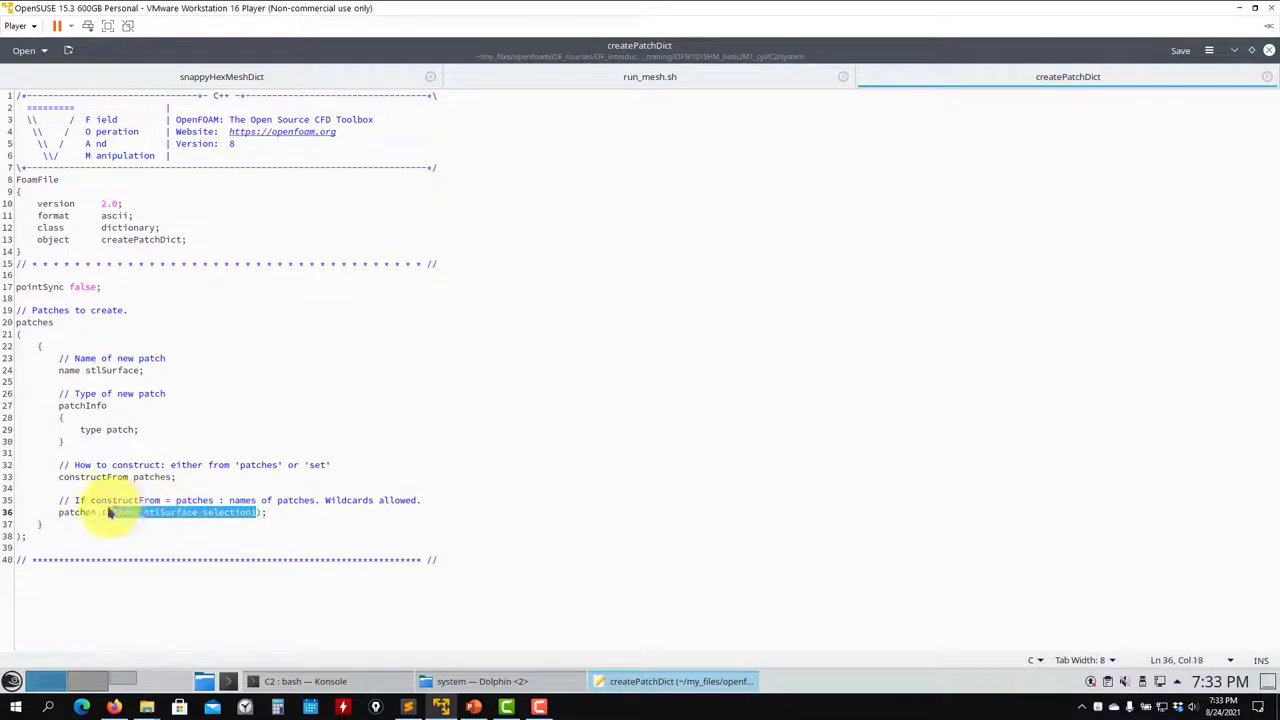
Run createPatch in the Konsole terminal for the C2 case and list the case directory's contents.
left_click(357, 676)
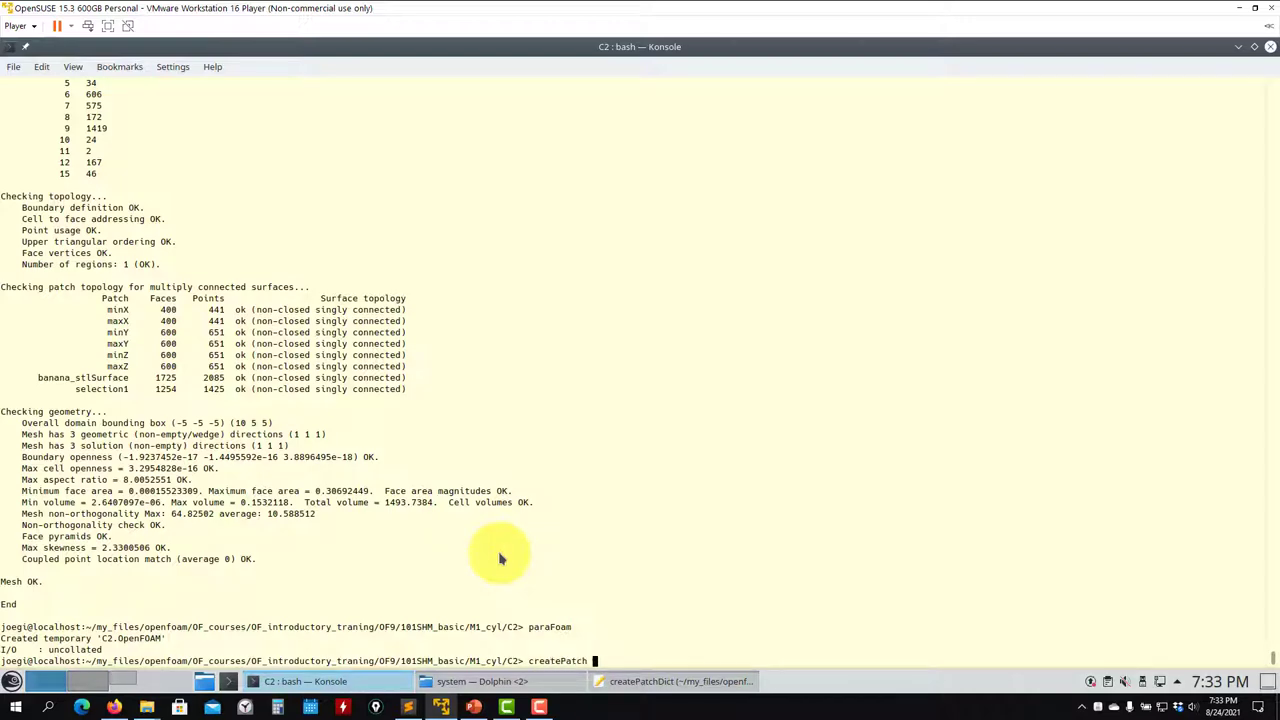
key("Return")
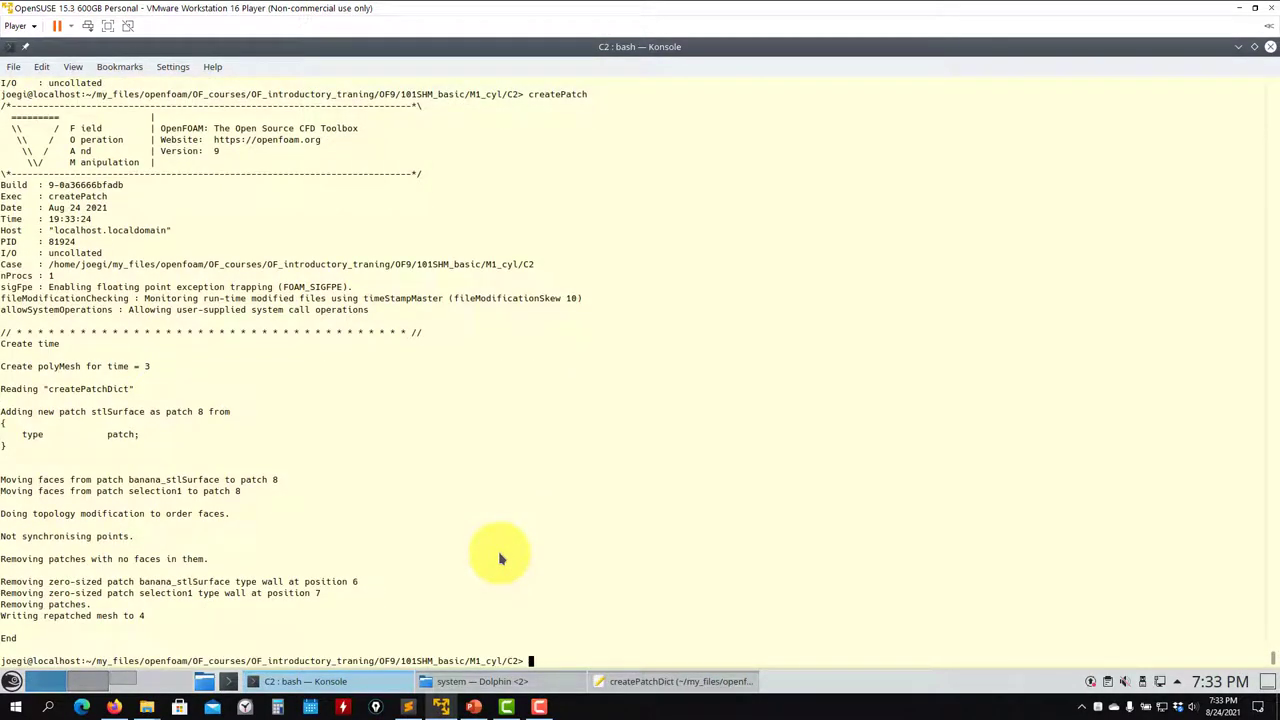
type("ls")
key("Return")
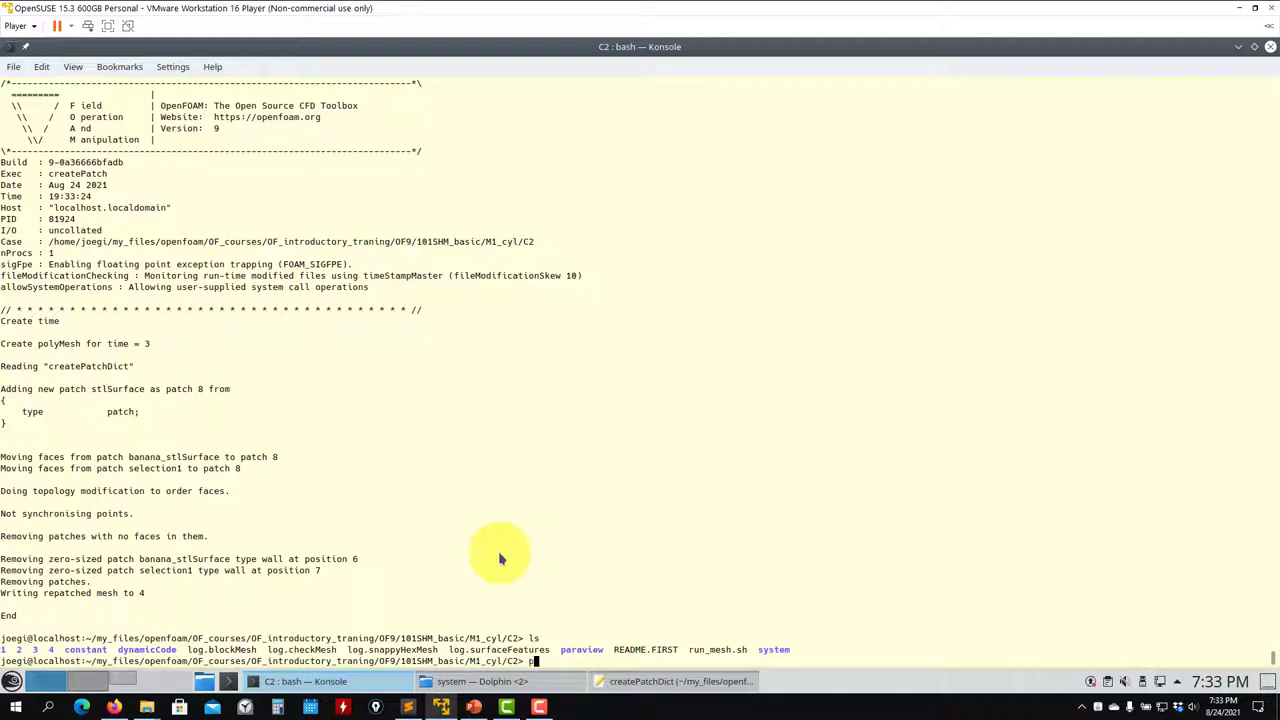
Launch paraFoam from the terminal and load the C2.OpenFOAM case.
type("paraFoam")
key("Return")
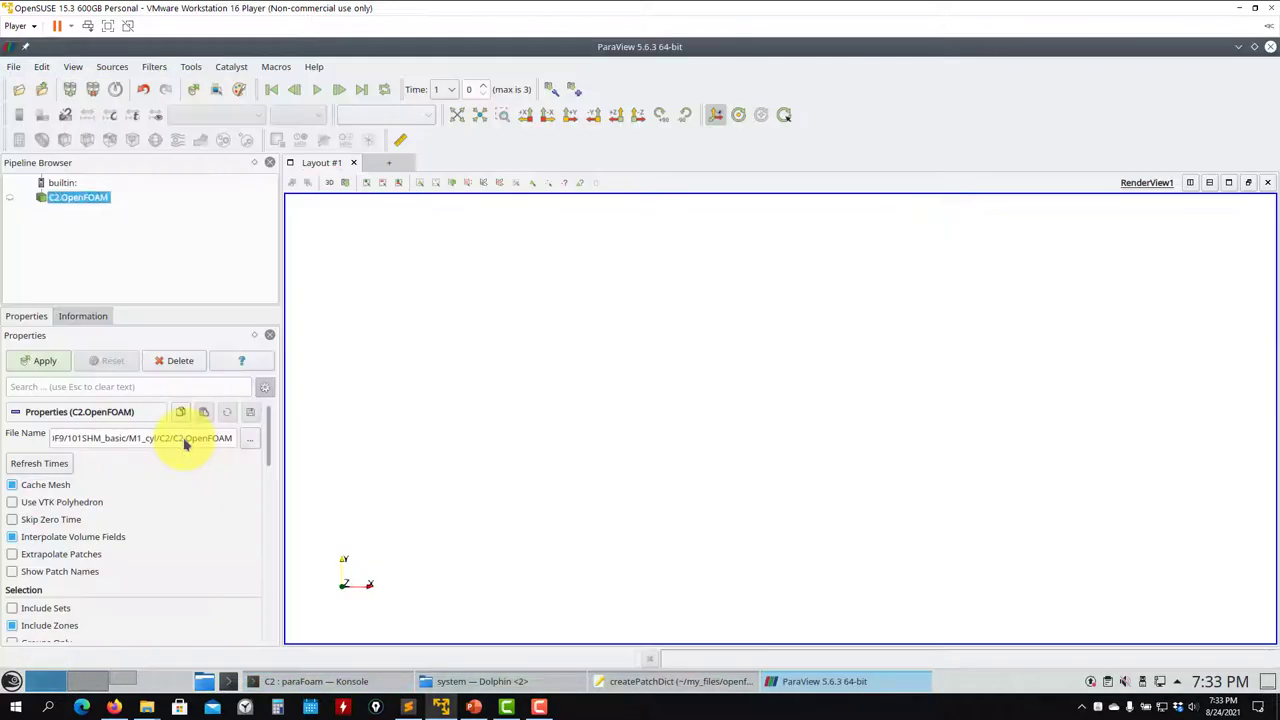
left_click(45, 360)
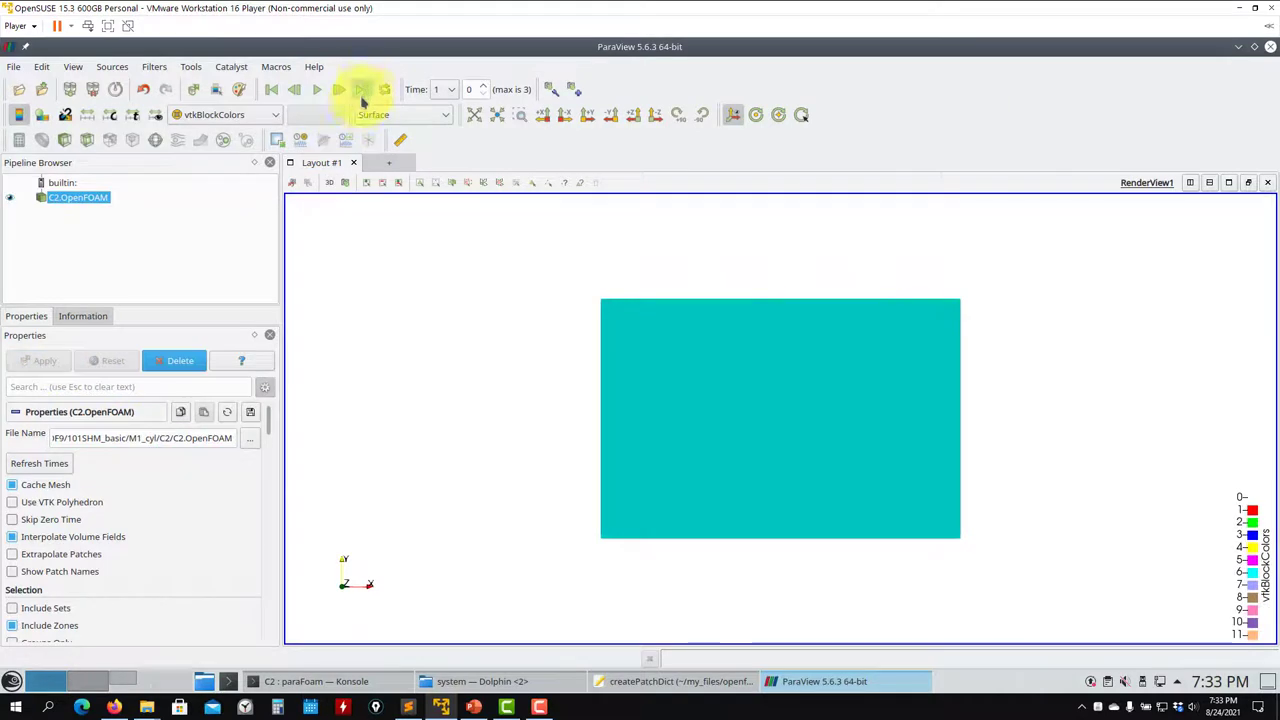
Go to time 4 and load only the stlSurface patch from the mesh parts.
left_click_drag(274, 423, 274, 460)
left_click(15, 472)
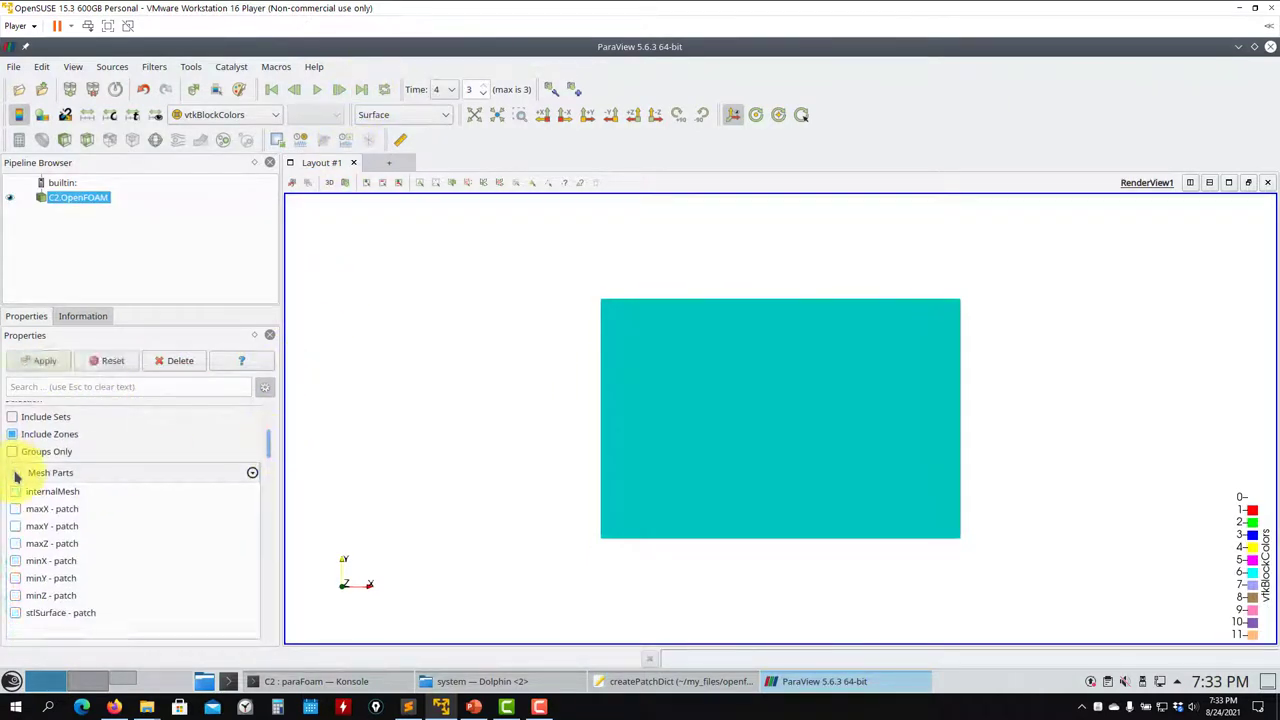
left_click(42, 360)
left_click(15, 612)
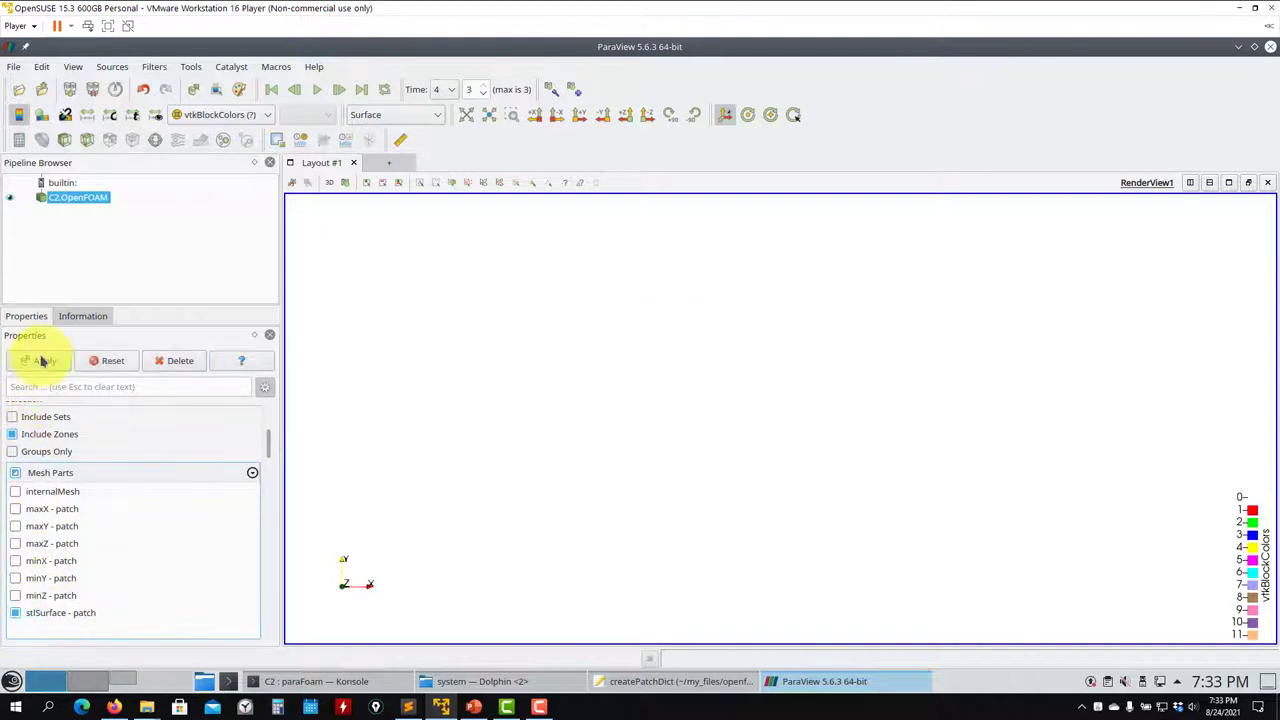
left_click(45, 360)
Display the stlSurface patch as Surface With Edges and examine the merged cylinder mesh.
left_click_drag(711, 457, 765, 590)
left_click(420, 117)
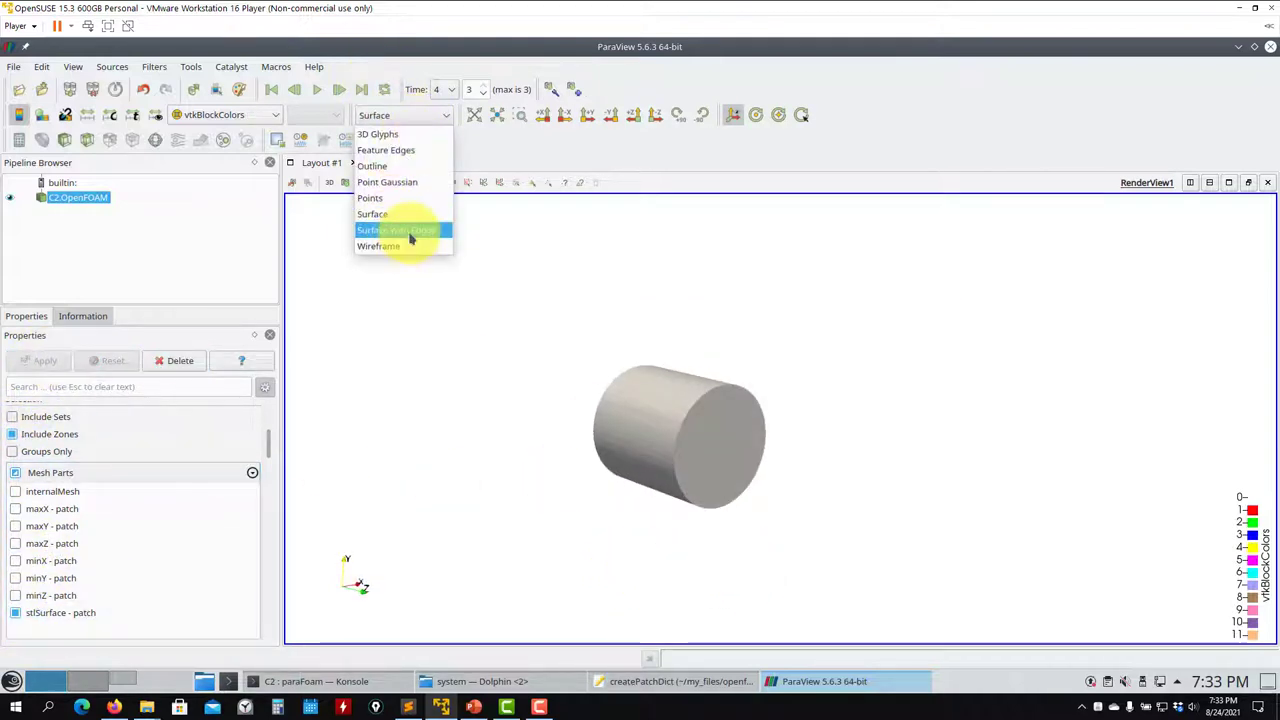
left_click(408, 230)
left_click_drag(693, 455, 591, 409)
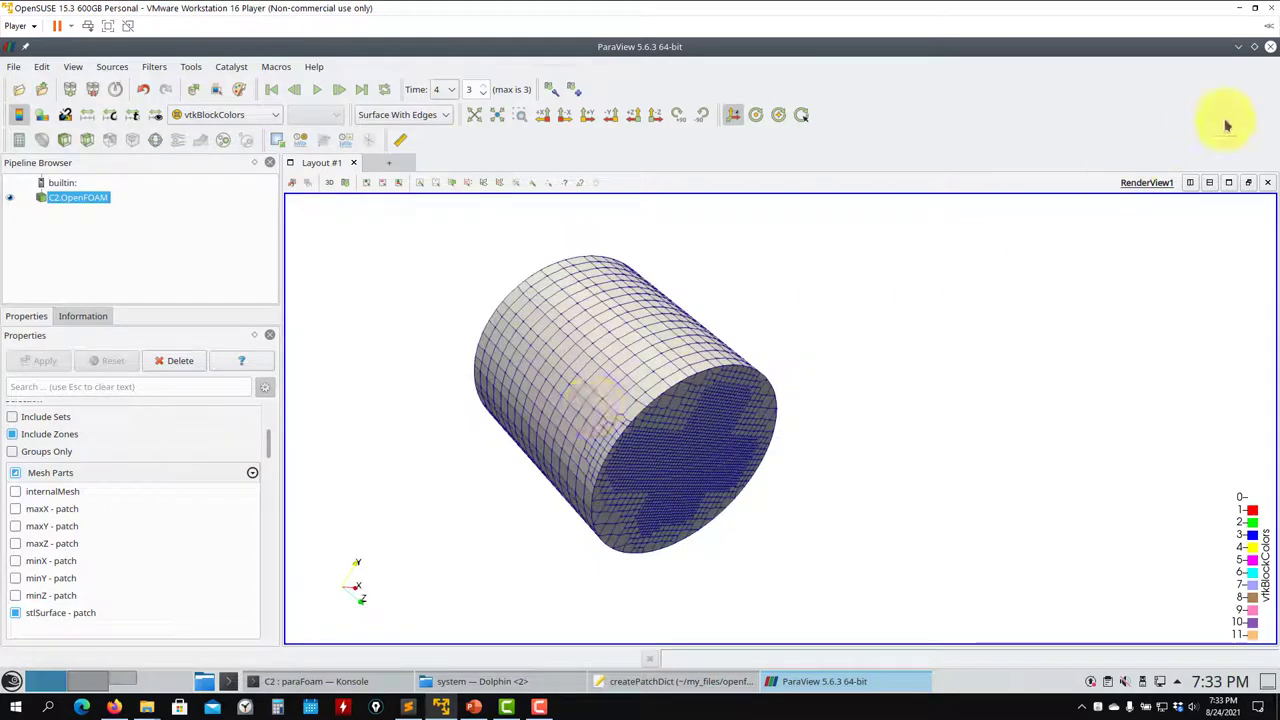
Close ParaView and switch back to createPatchDict in the text editor.
left_click(1270, 47)
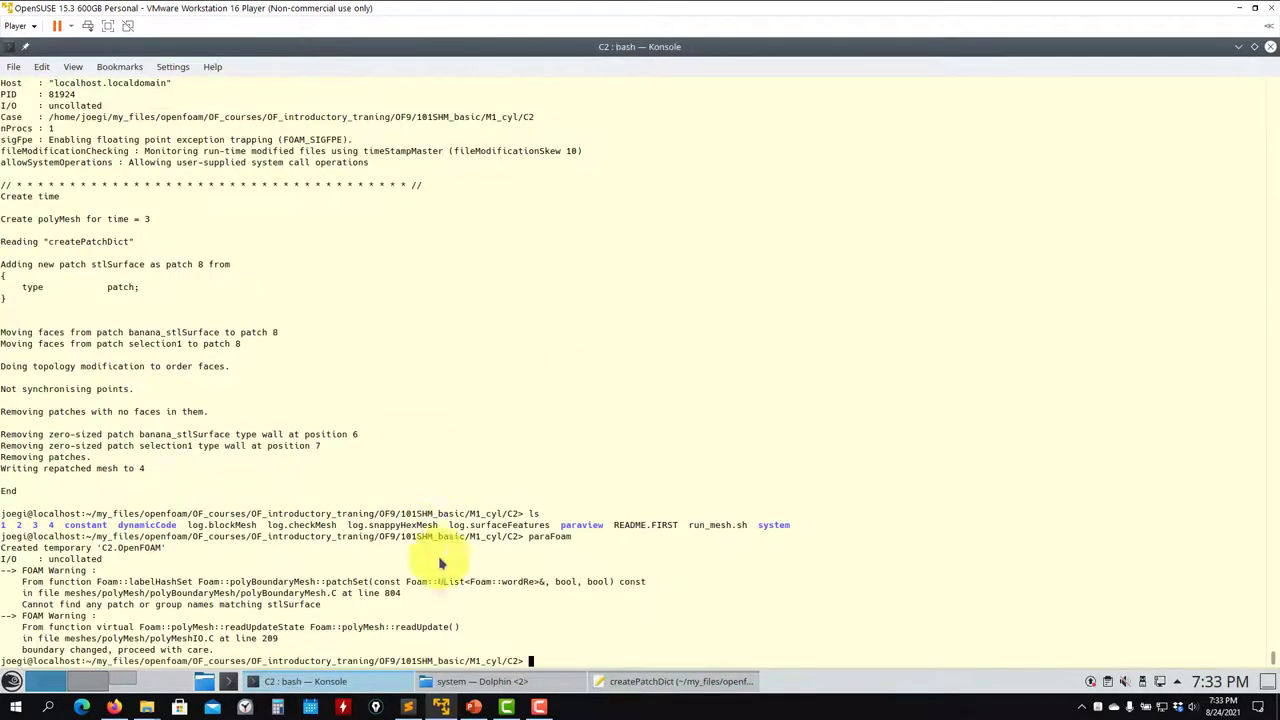
left_click(640, 680)
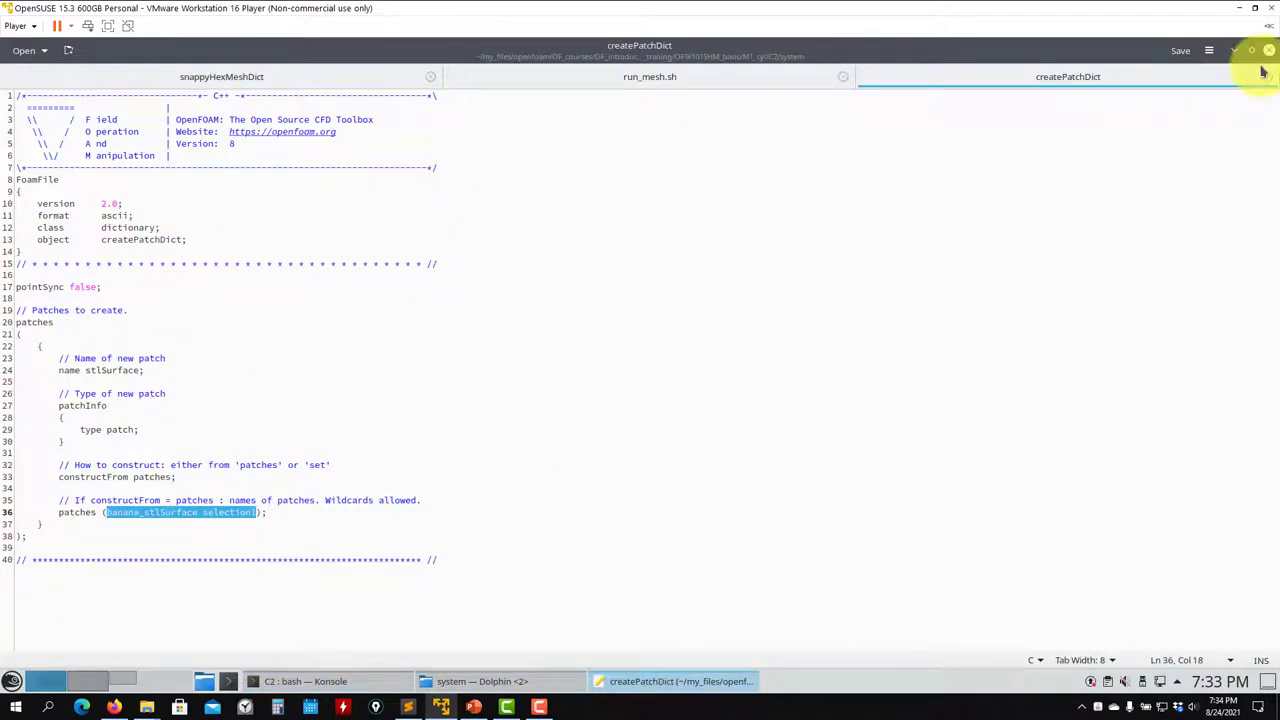
In the terminal, delete time directories 4 and 3 from the C2 case, listing the case contents before and after.
left_click(1234, 48)
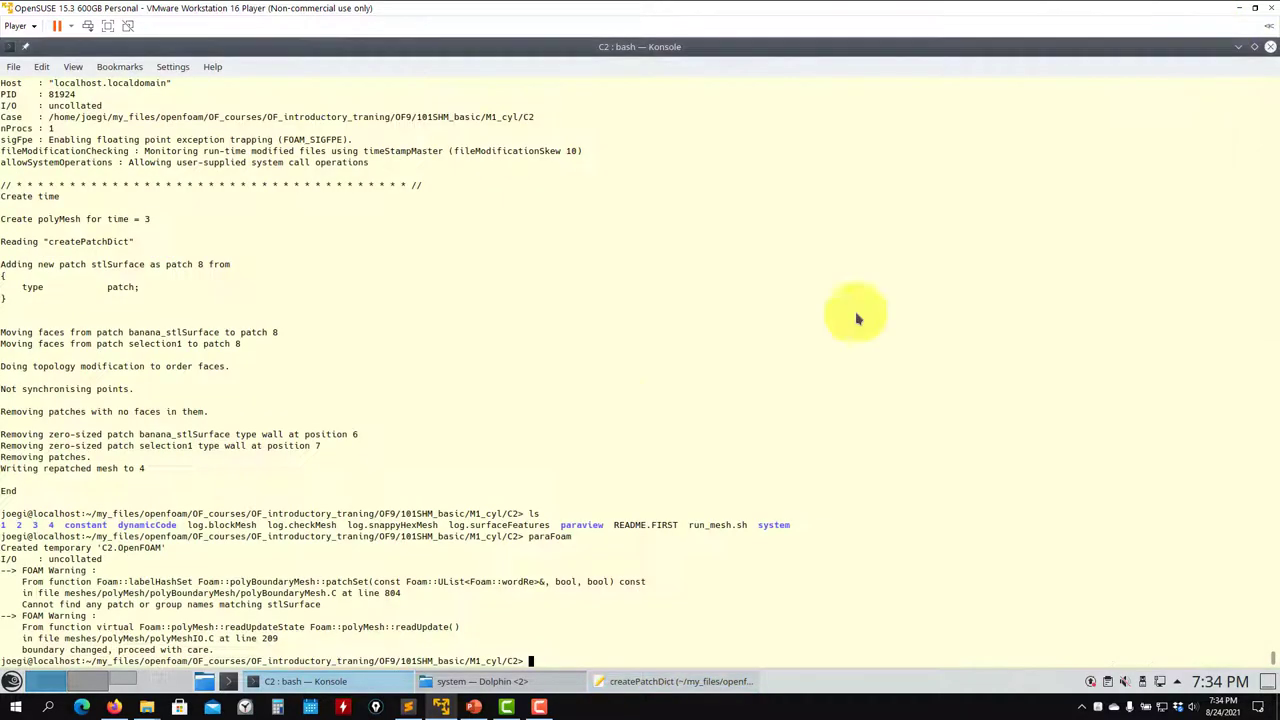
type("ls")
key("Return")
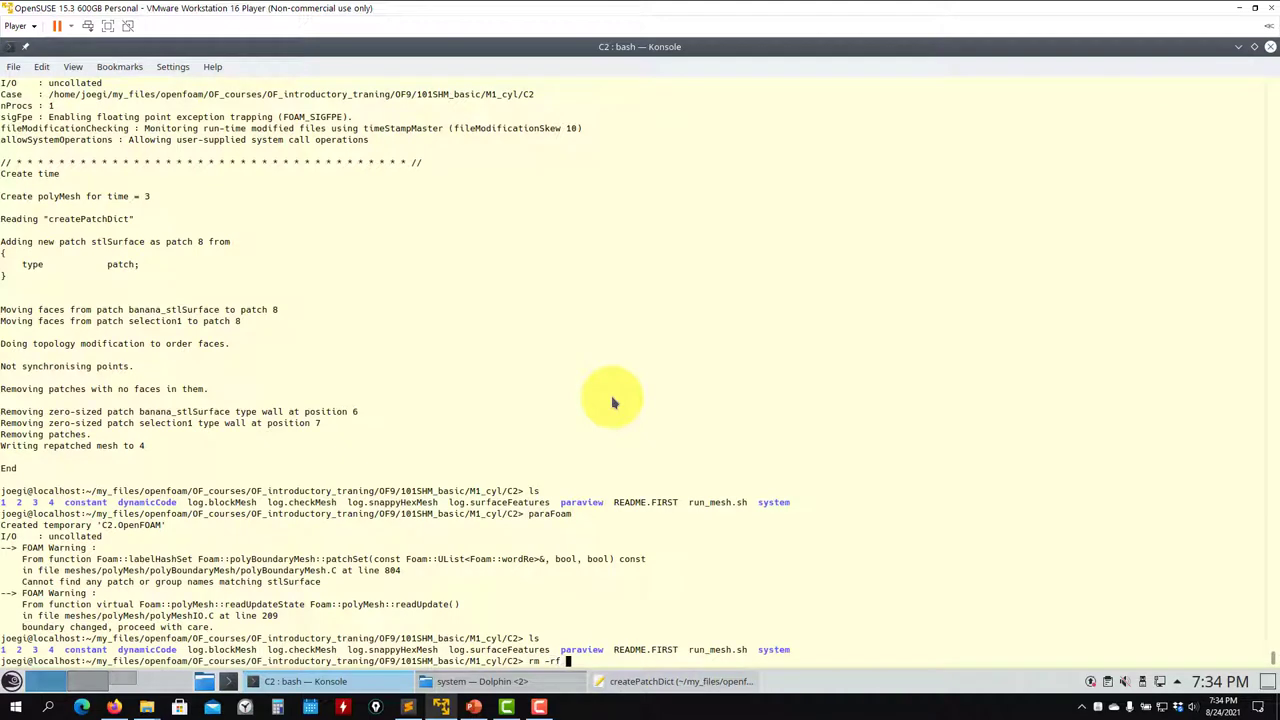
type("rm -rf 4 3")
key("Return")
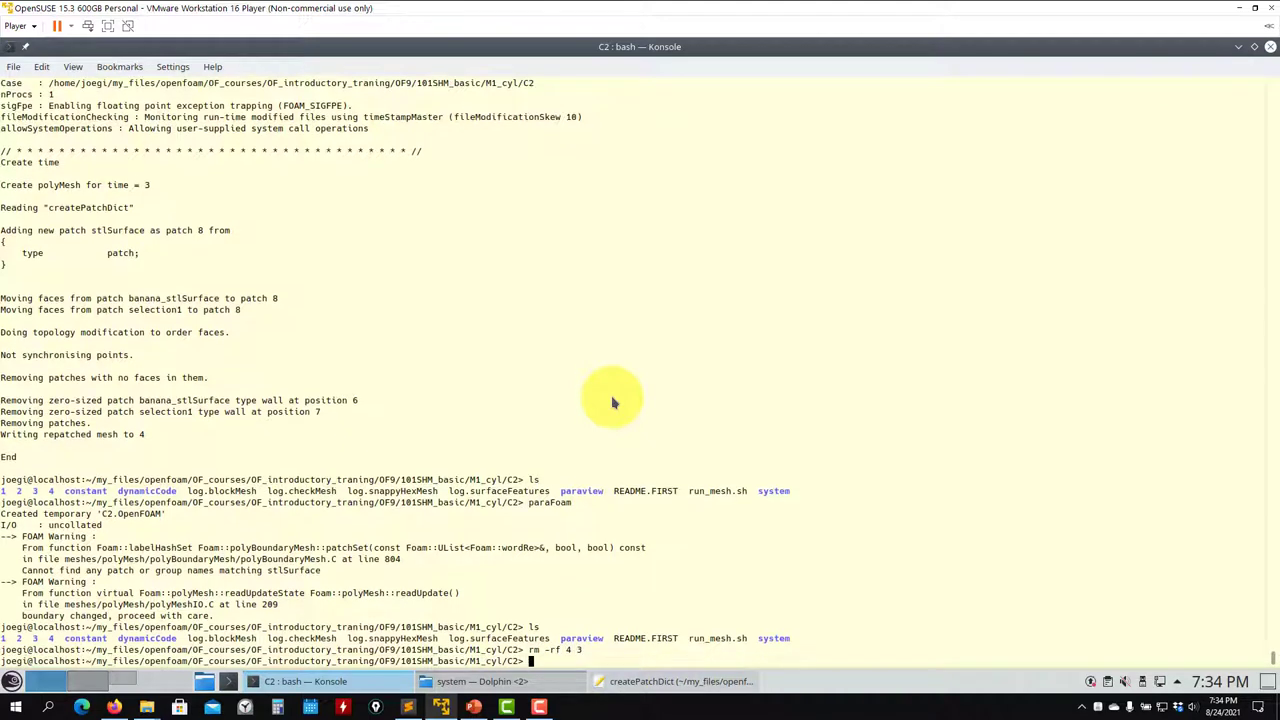
type("ls")
key("Return")
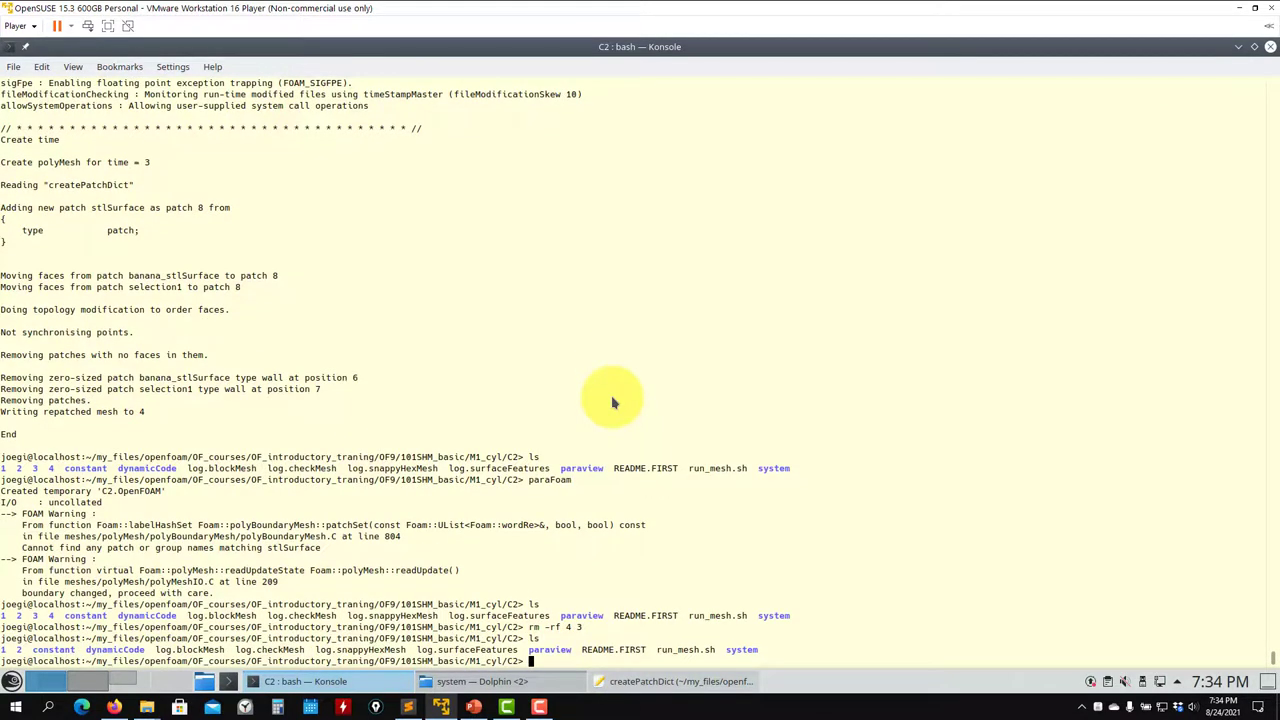
Open snappyHexMeshDict from the system folder, set castellatedMesh and snap to false, and save the file.
left_click(482, 681)
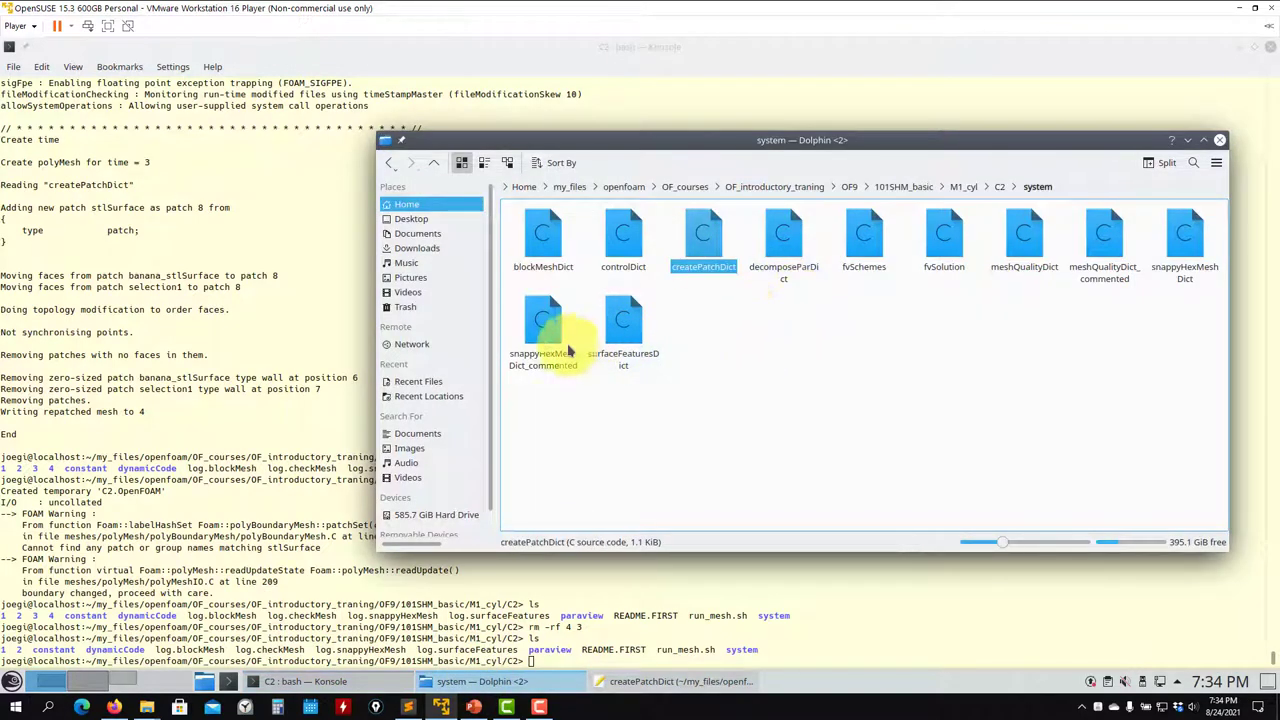
right_click(1185, 250)
mouse_move(1120, 269)
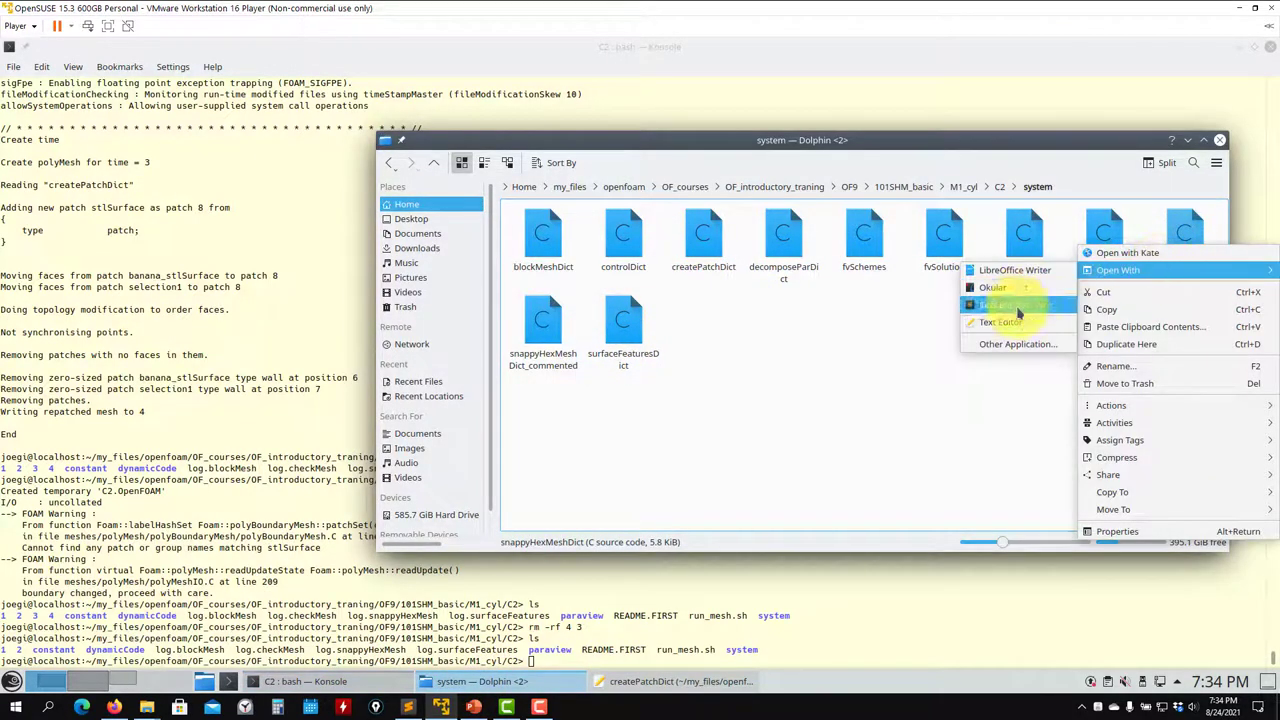
left_click(1006, 314)
scroll(250, 197, "up", 20)
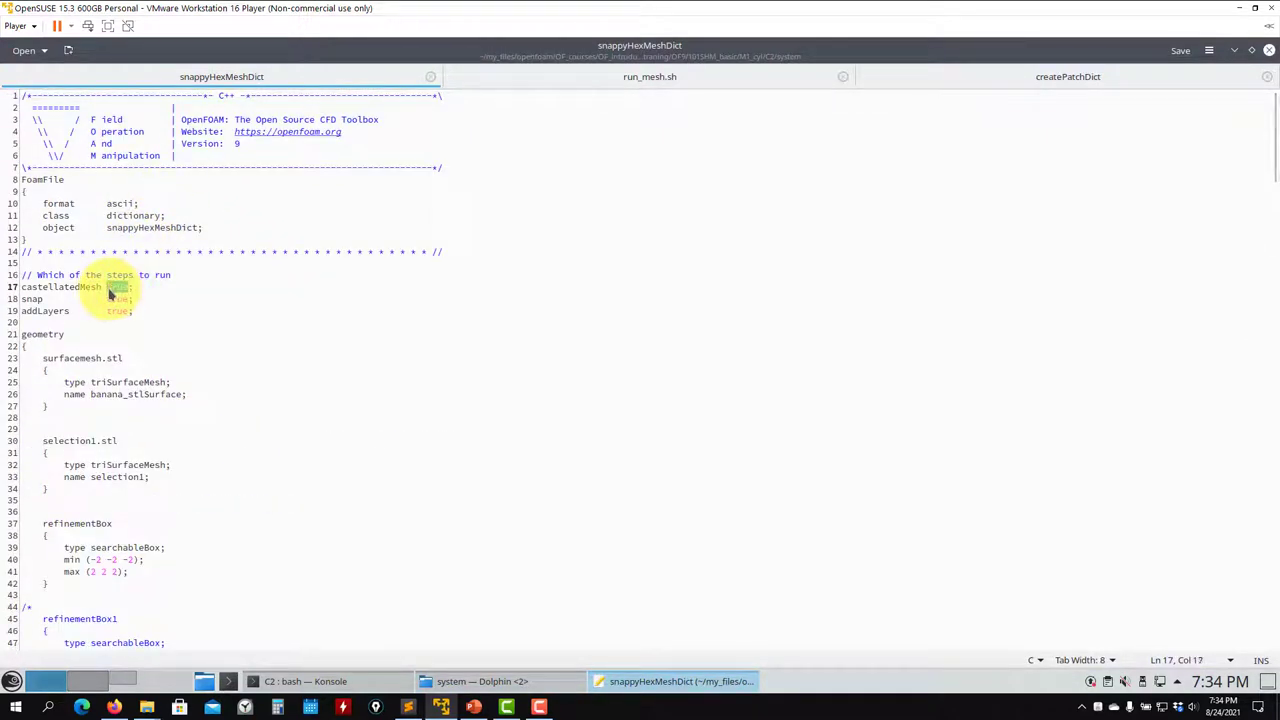
type("false")
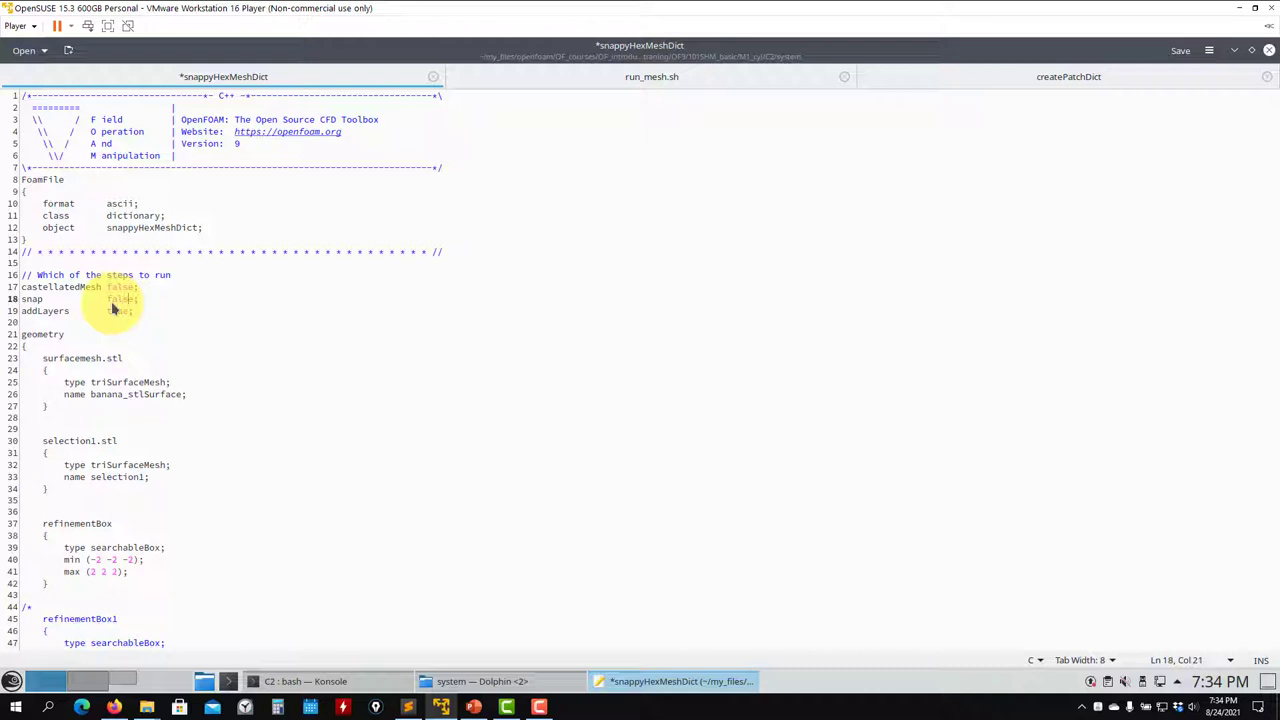
key("ctrl+s")
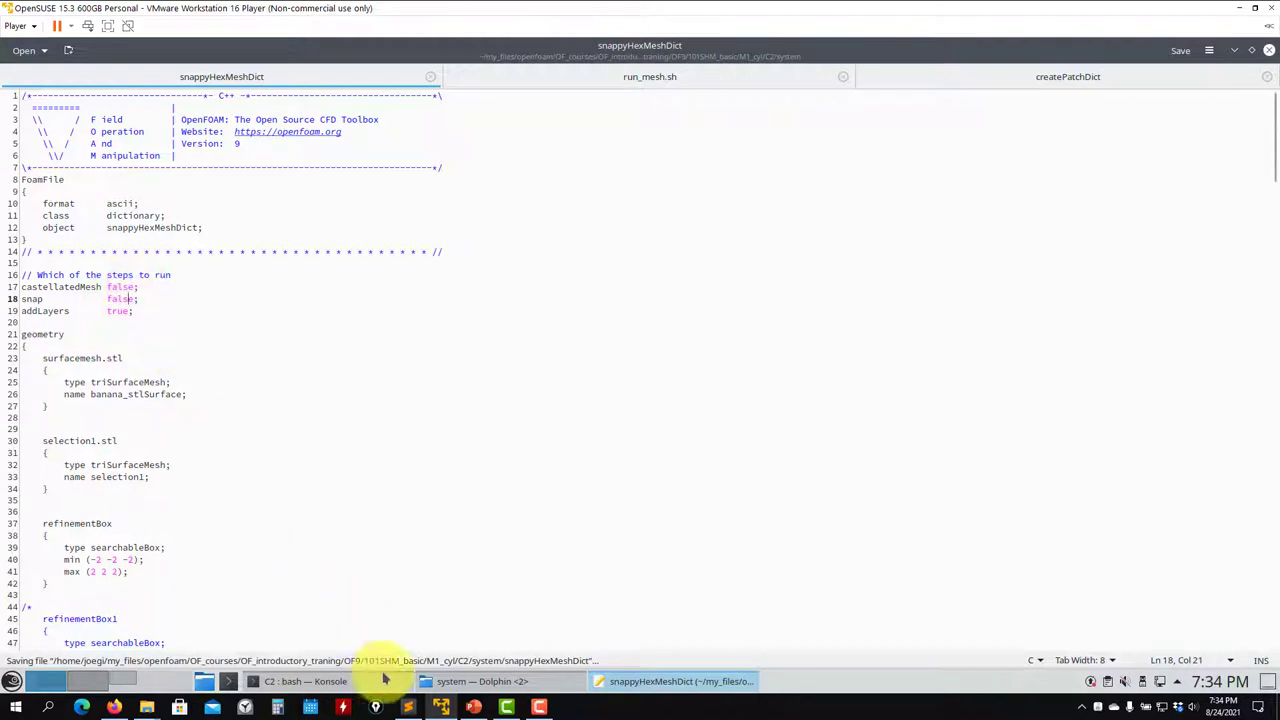
Open controlDict from the system folder, check its startFrom entry, and close the file.
left_click(472, 681)
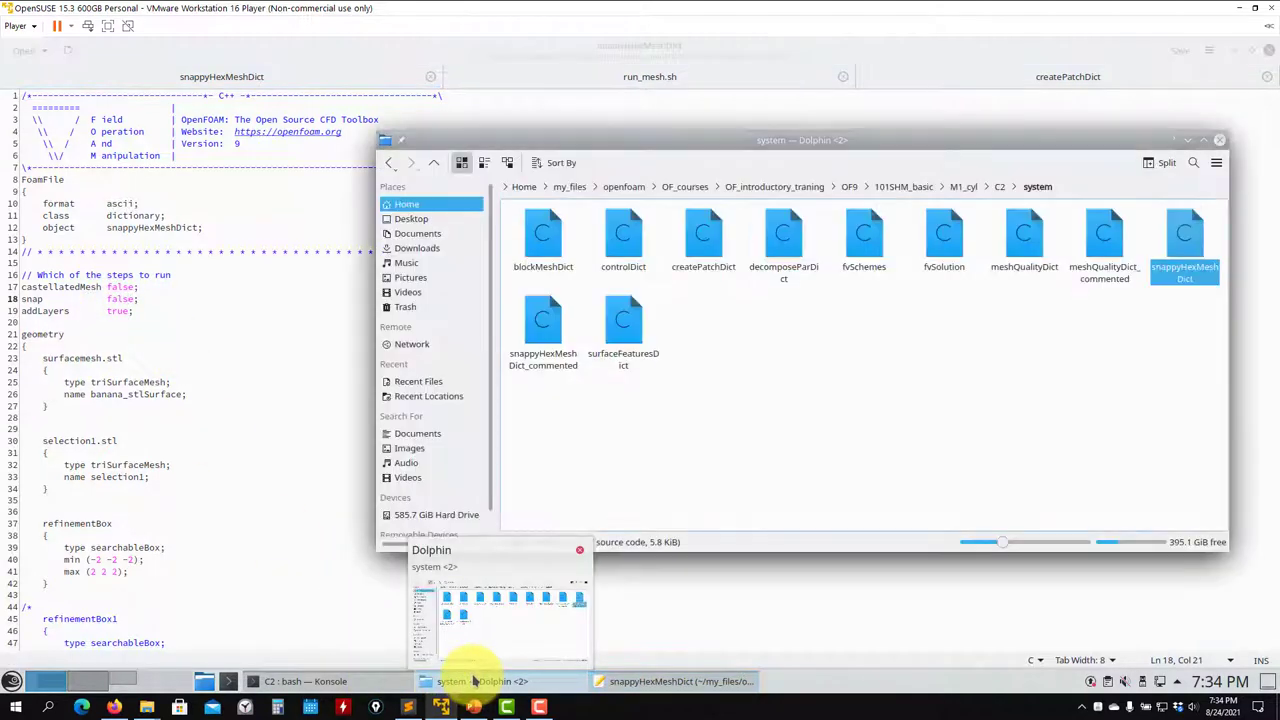
left_click_drag(645, 218, 158, 216)
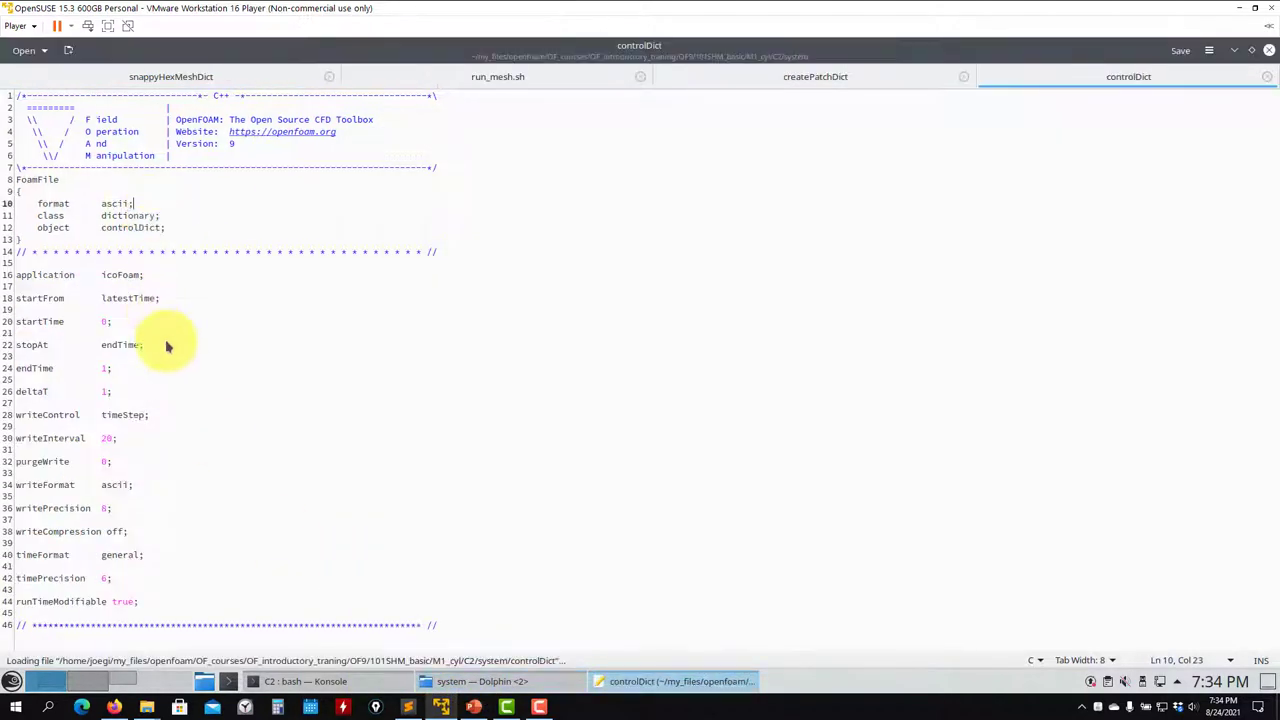
double_click(122, 298)
left_click(1268, 77)
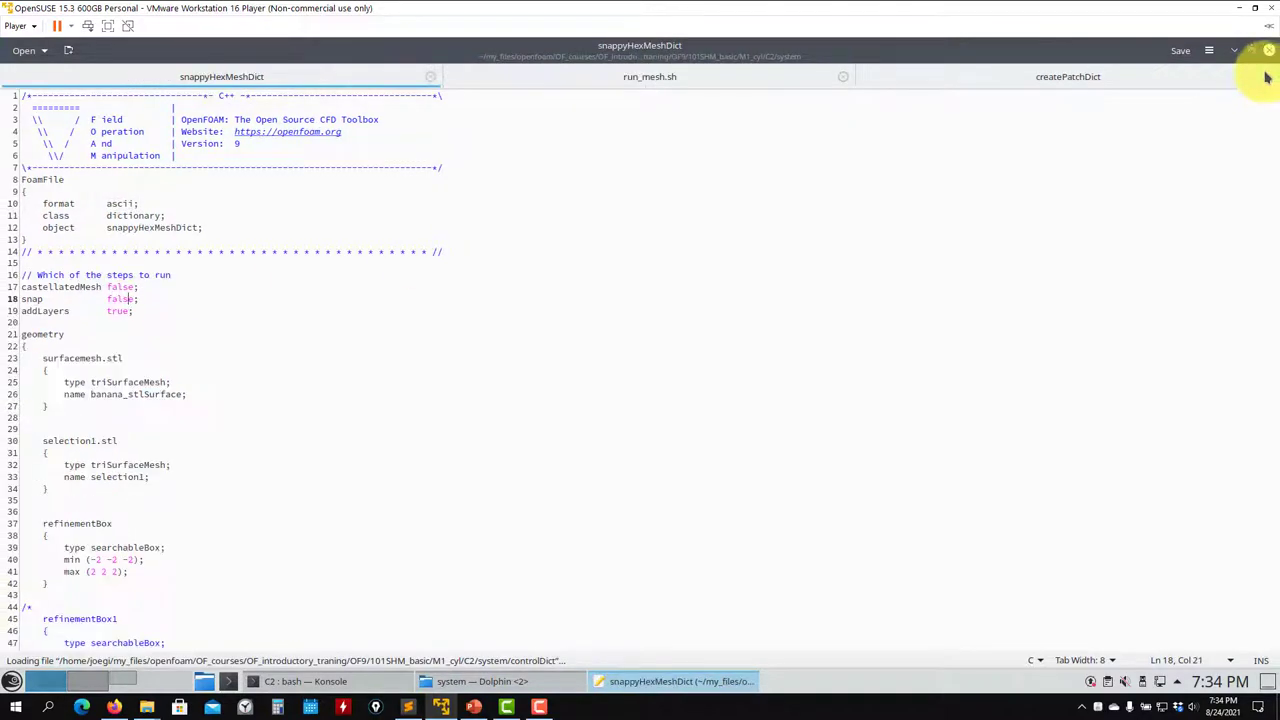
In addLayersControls, enable firstLayerThickness 0.1 in place of finalLayerThickness, which is commented out, and edit nSurfaceLayers for banana_stlSurface.
scroll(421, 327, "down", 20)
scroll(421, 327, "down", 3)
scroll(318, 331, "up", 16)
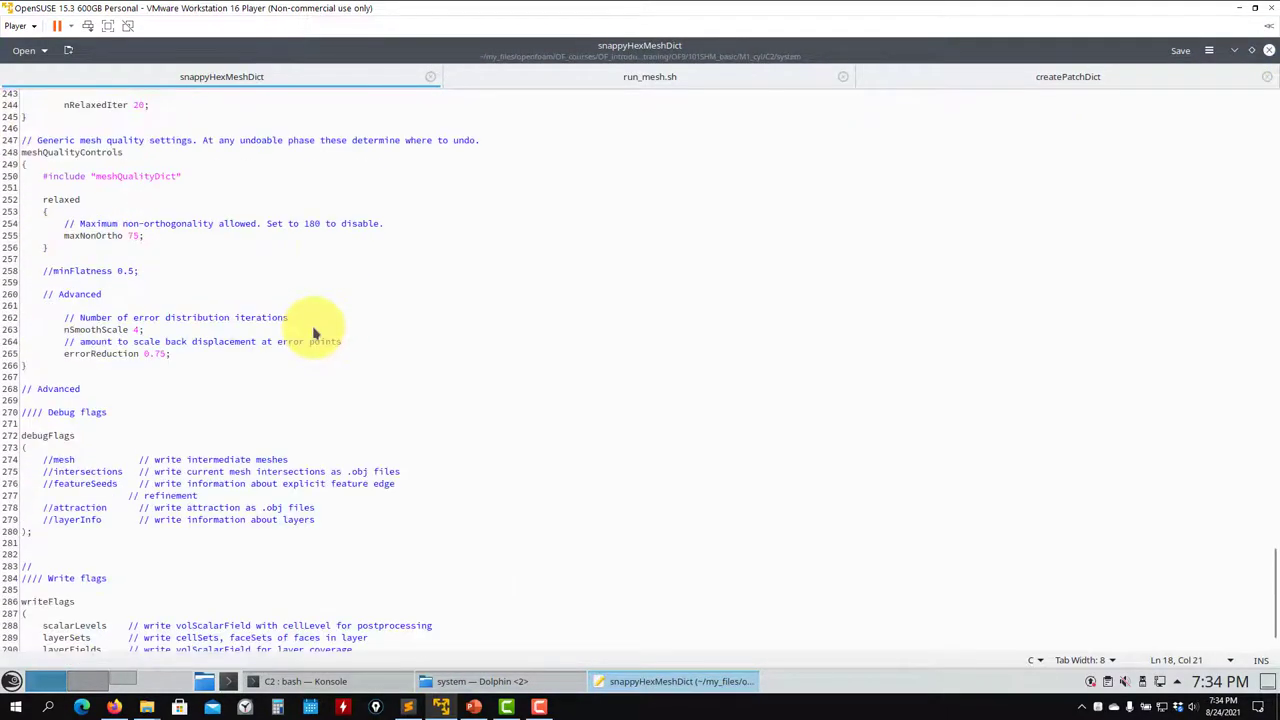
scroll(71, 406, "up", 6)
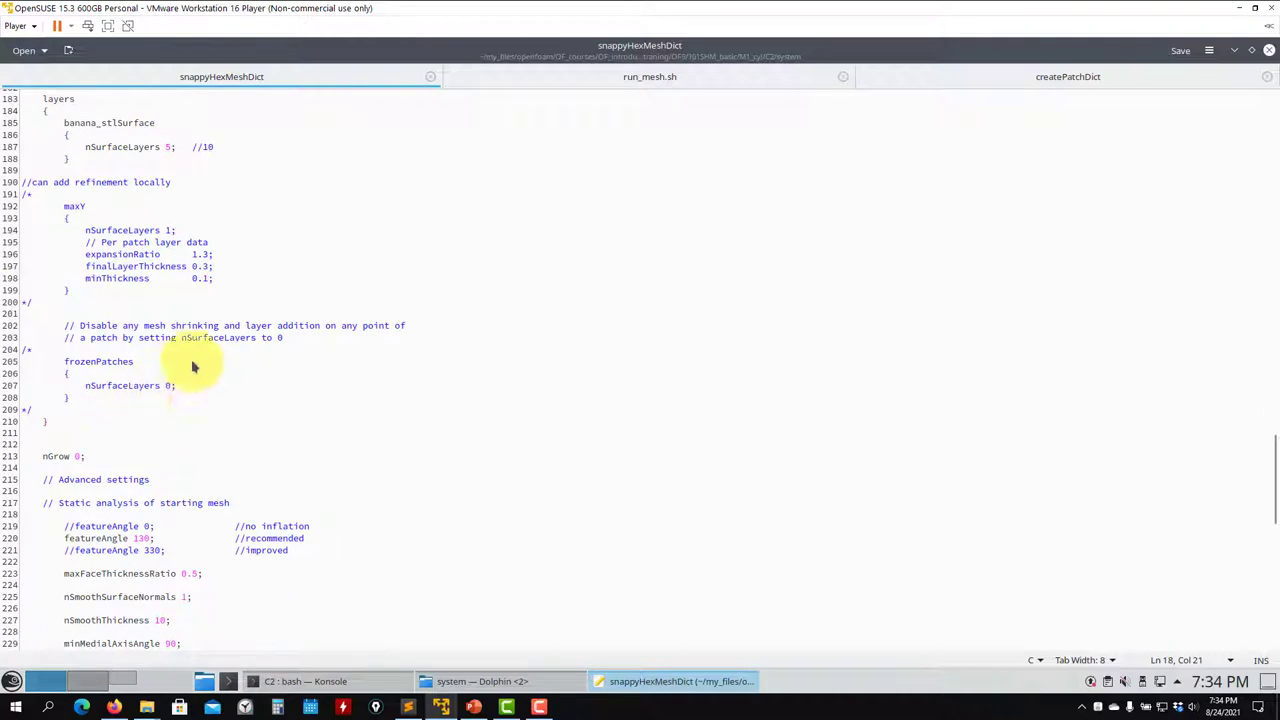
scroll(186, 396, "up", 7)
scroll(186, 396, "up", 7)
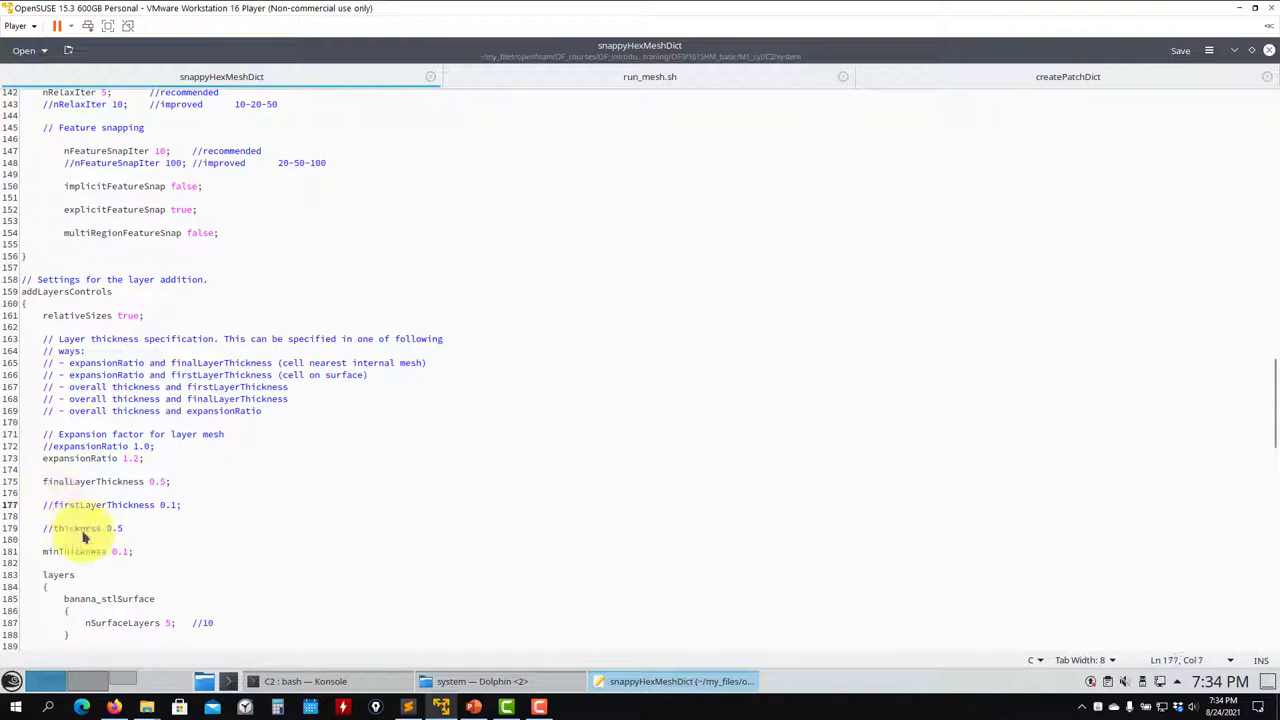
key("BackSpace")
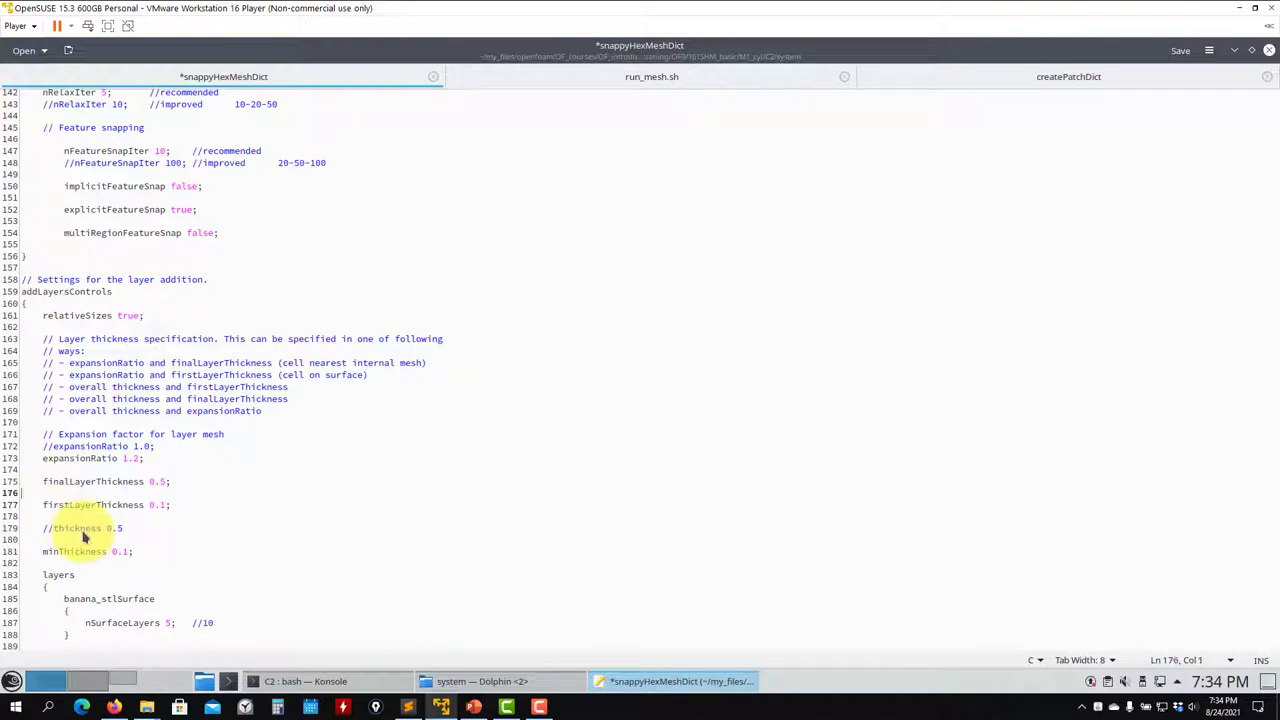
key("ctrl+s")
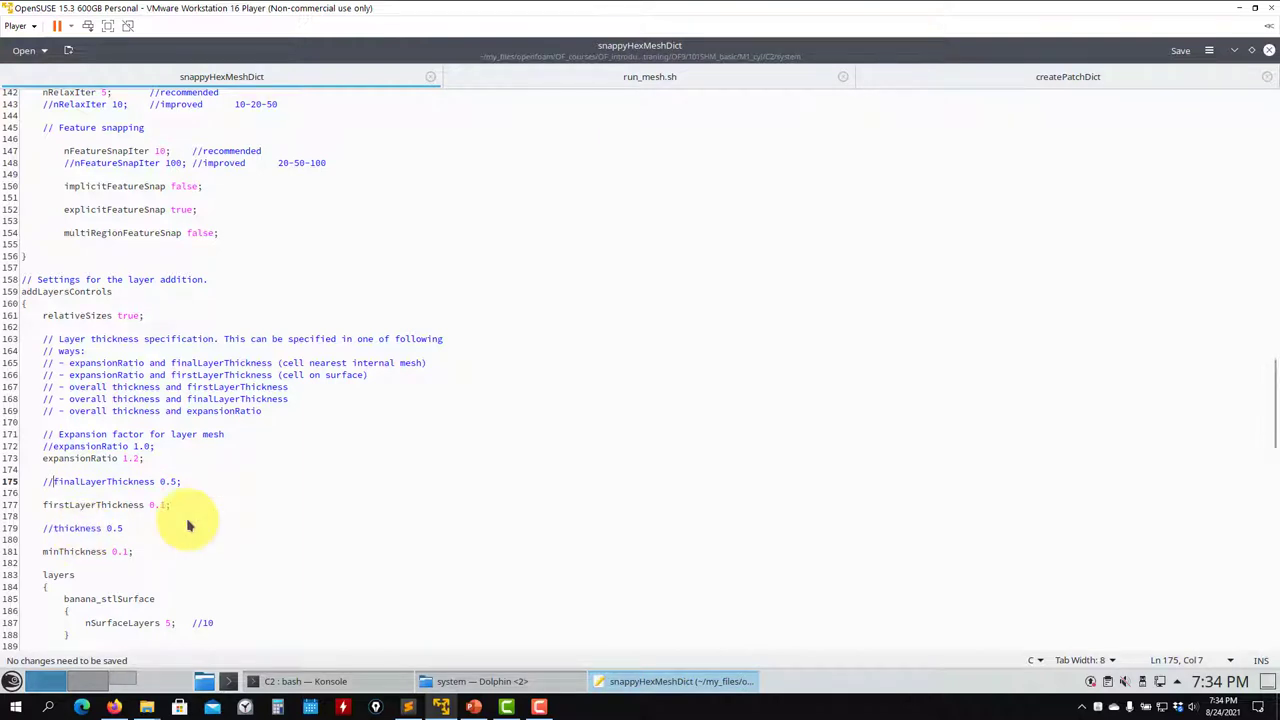
scroll(189, 525, "down", 5)
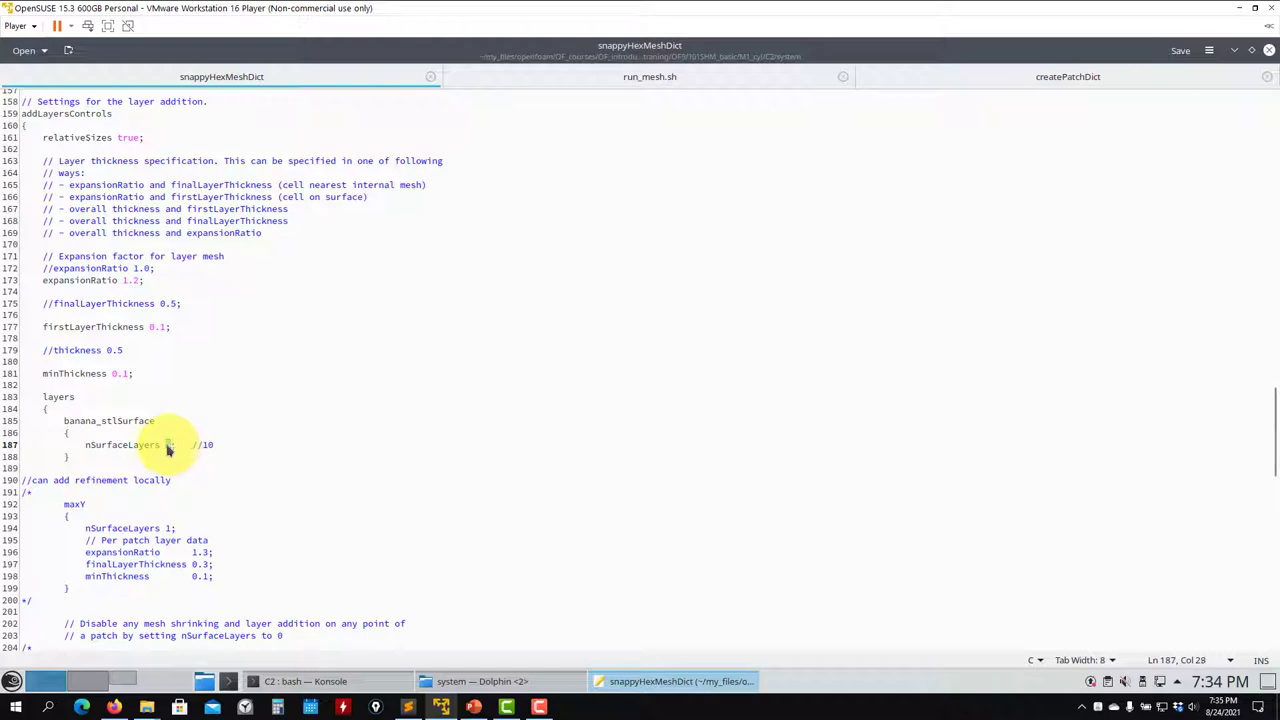
type("5")
Run snappyHexMesh in the terminal, check the layer summary for banana_stlSurface, and list the case folder.
left_click(350, 681)
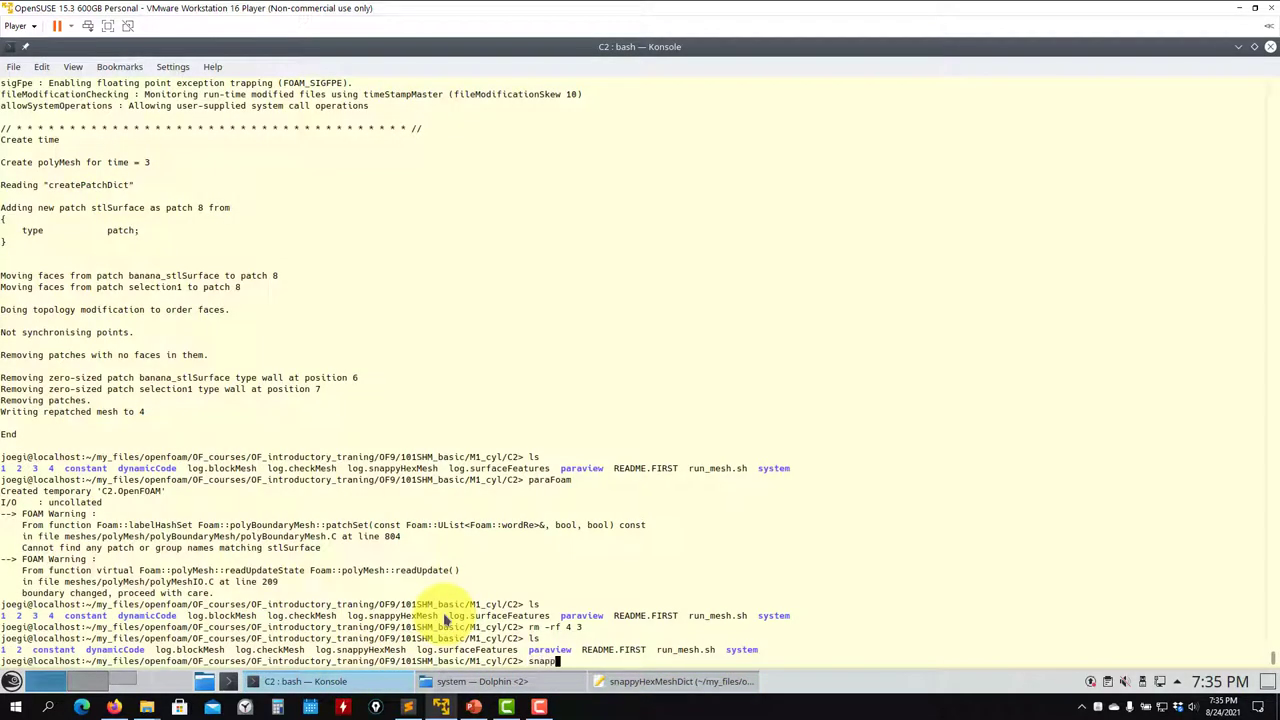
key("Return")
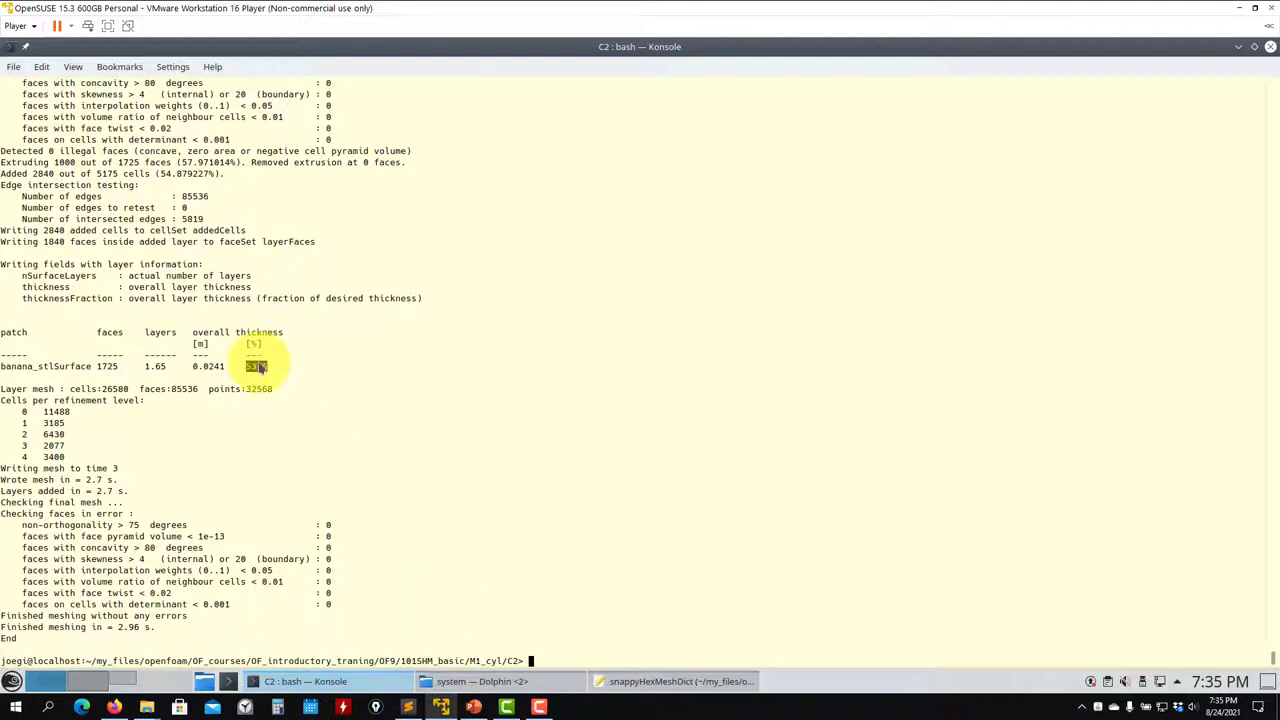
key("Return")
Launch paraFoam from the terminal, load the C2.OpenFOAM case for a brief look, and delete it from the pipeline.
type("para")
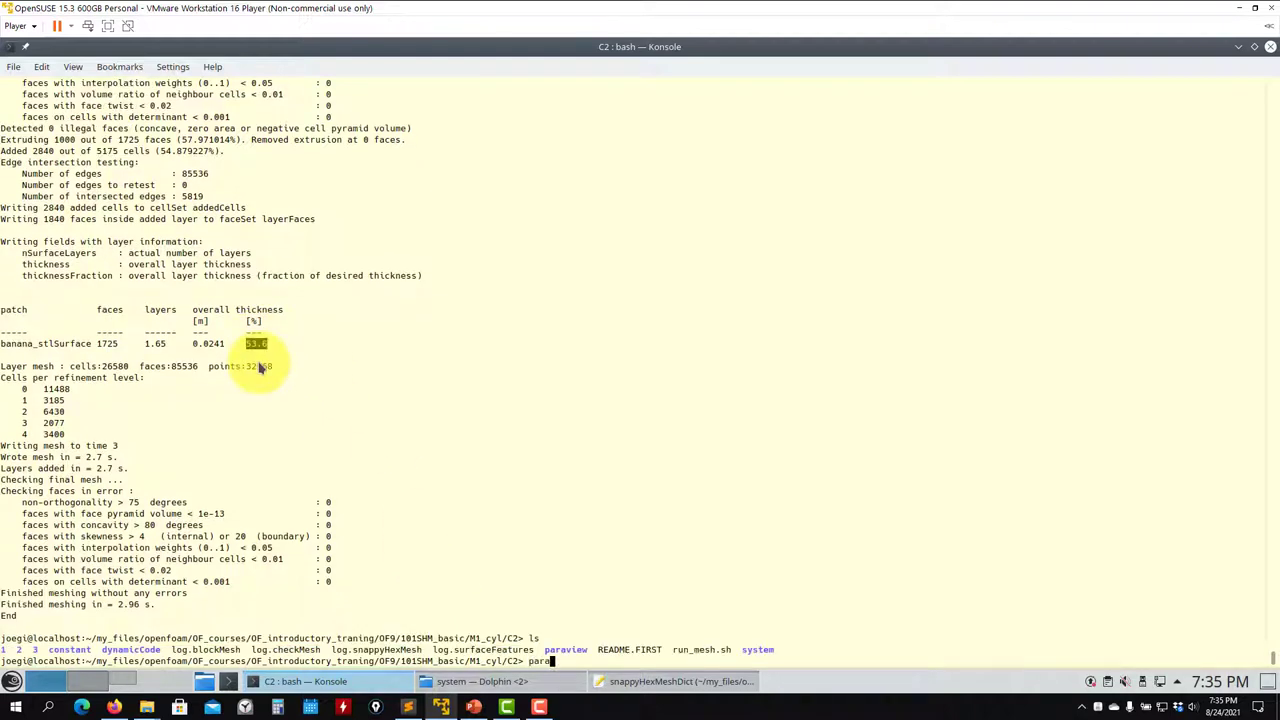
type("Foam")
key("Return")
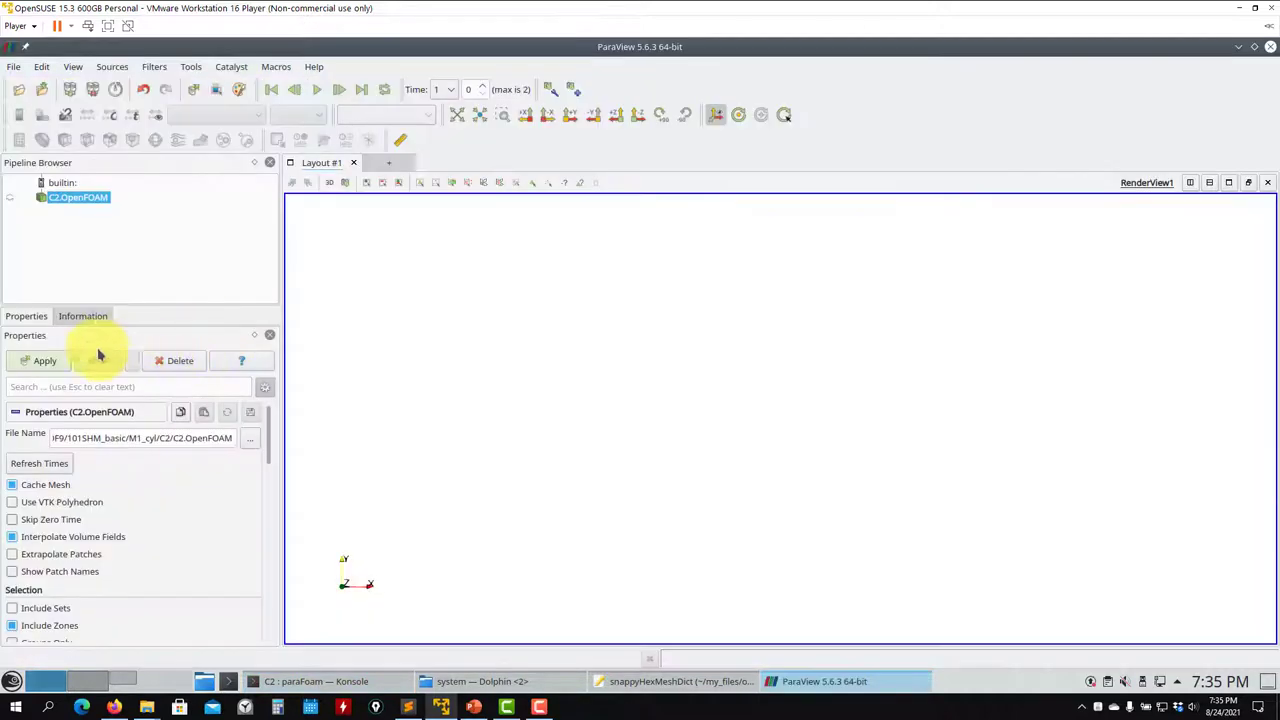
left_click(43, 361)
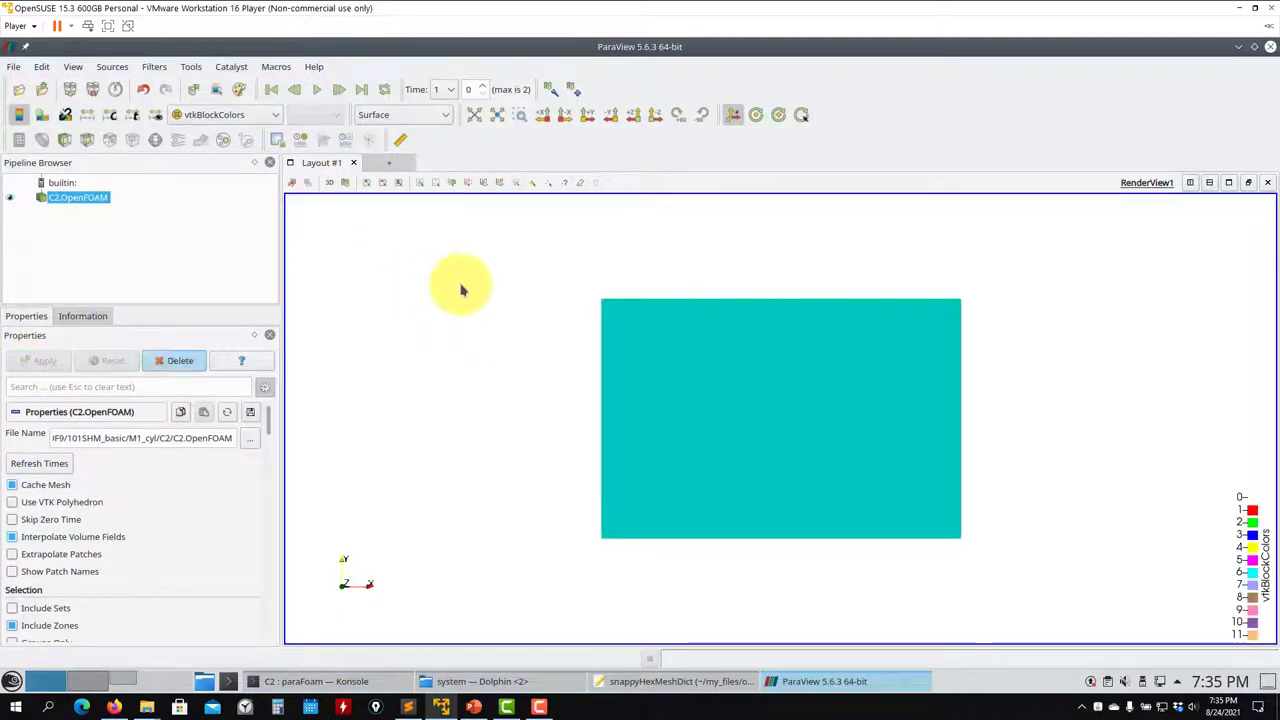
left_click_drag(457, 286, 366, 283)
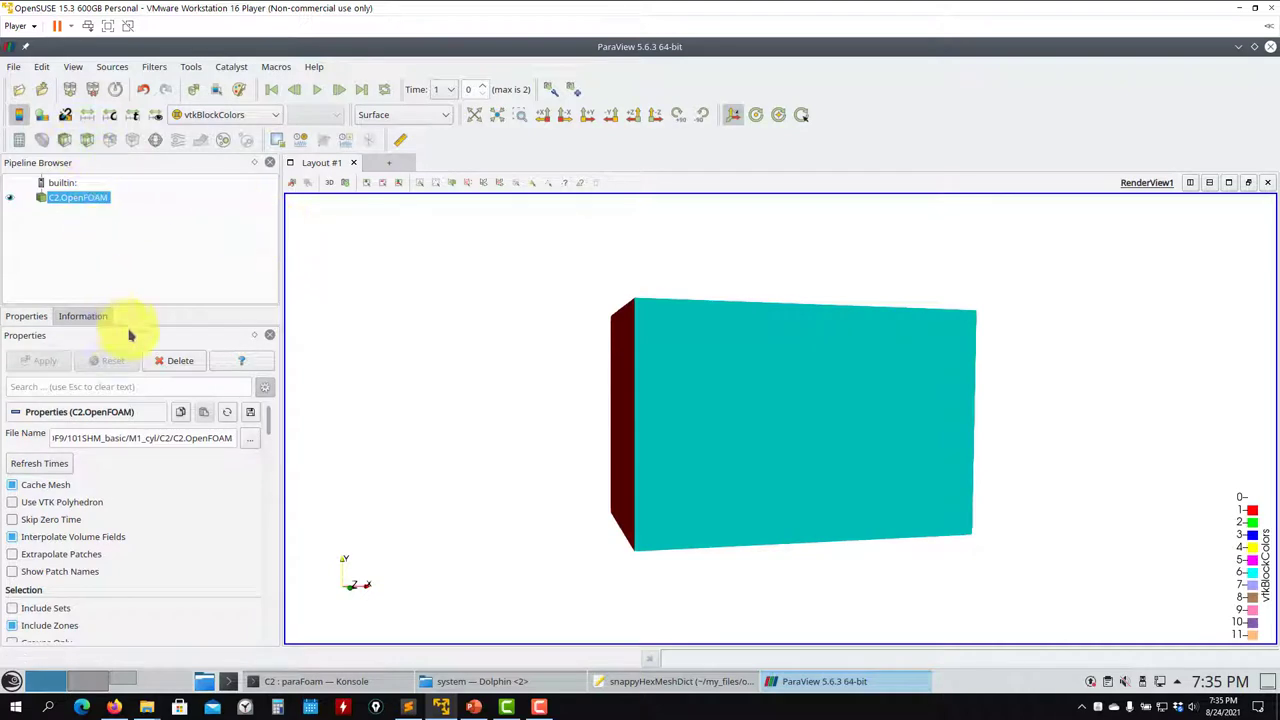
left_click(176, 360)
Load the state file state1.pvsm from the paraview folder using the Choose File Names option.
left_click(14, 66)
left_click(35, 138)
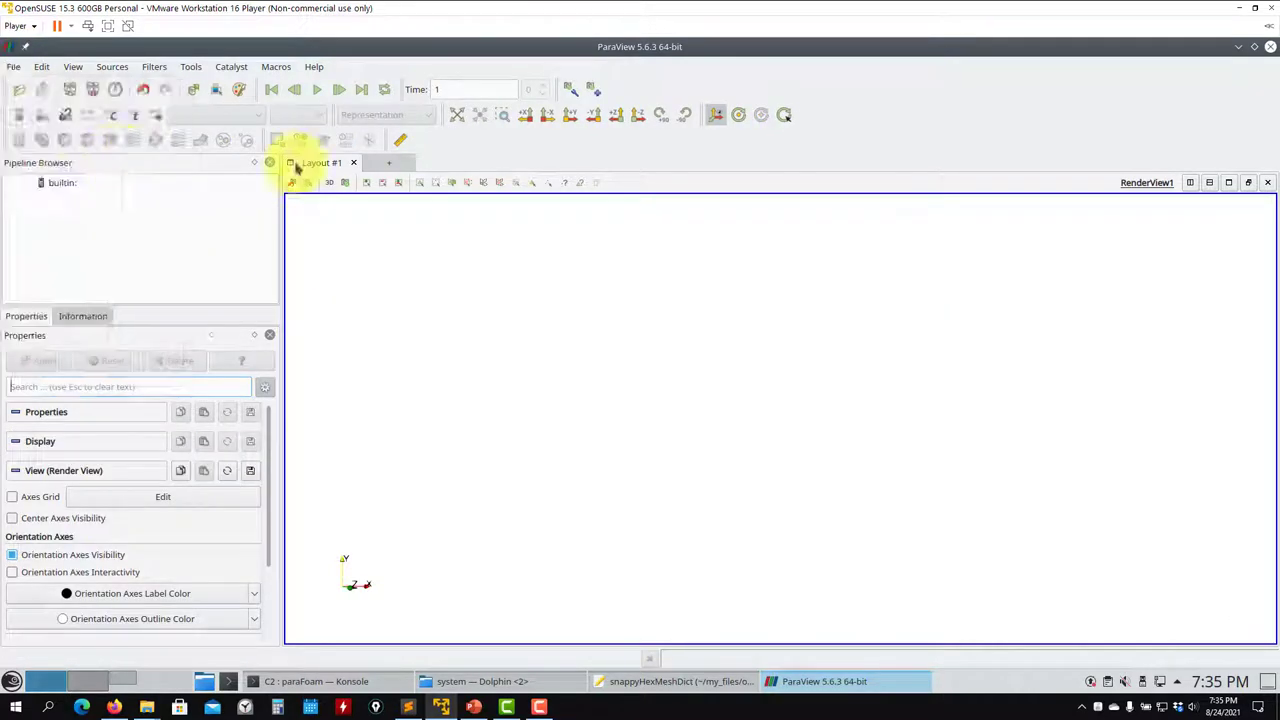
double_click(468, 207)
left_click(455, 119)
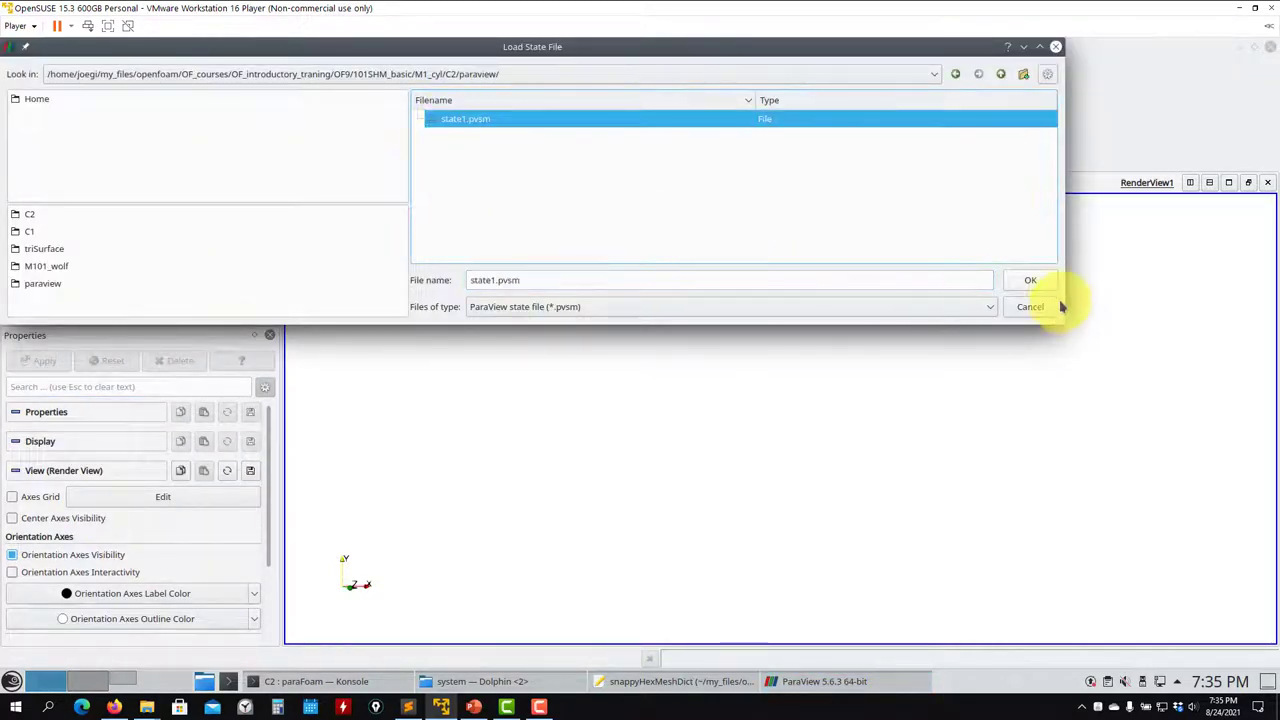
left_click(1030, 281)
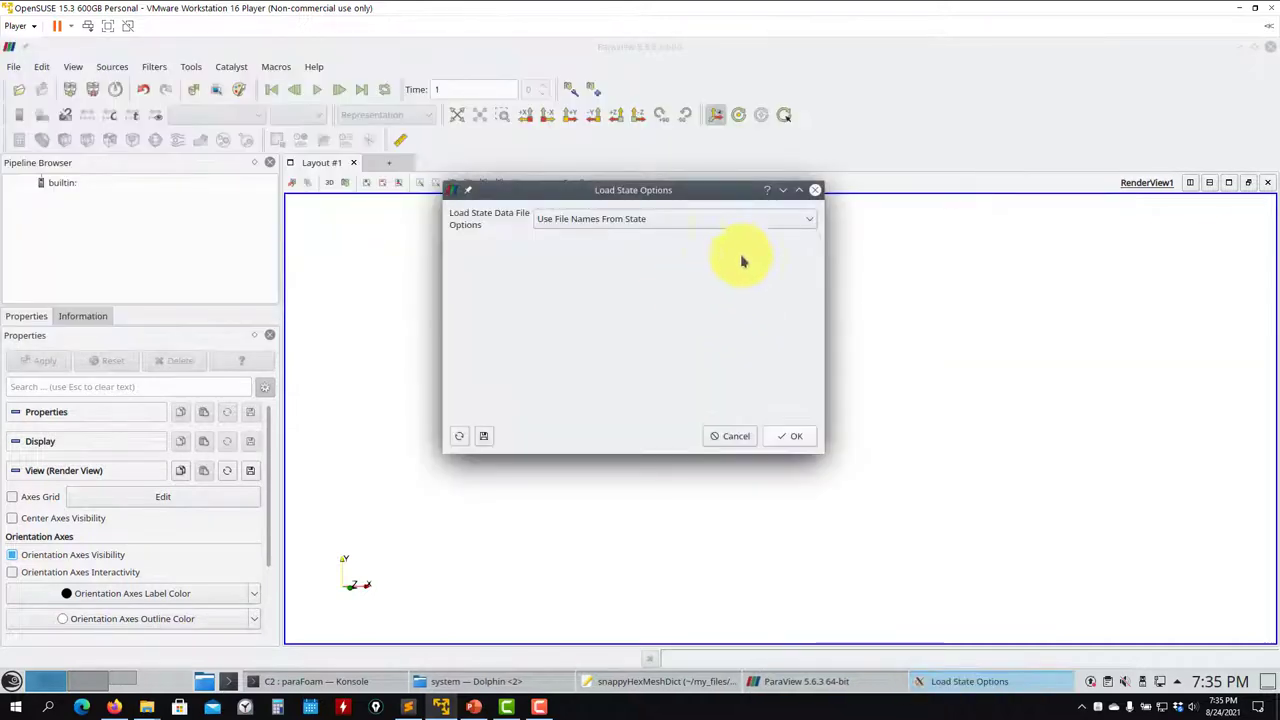
left_click(785, 219)
left_click(674, 271)
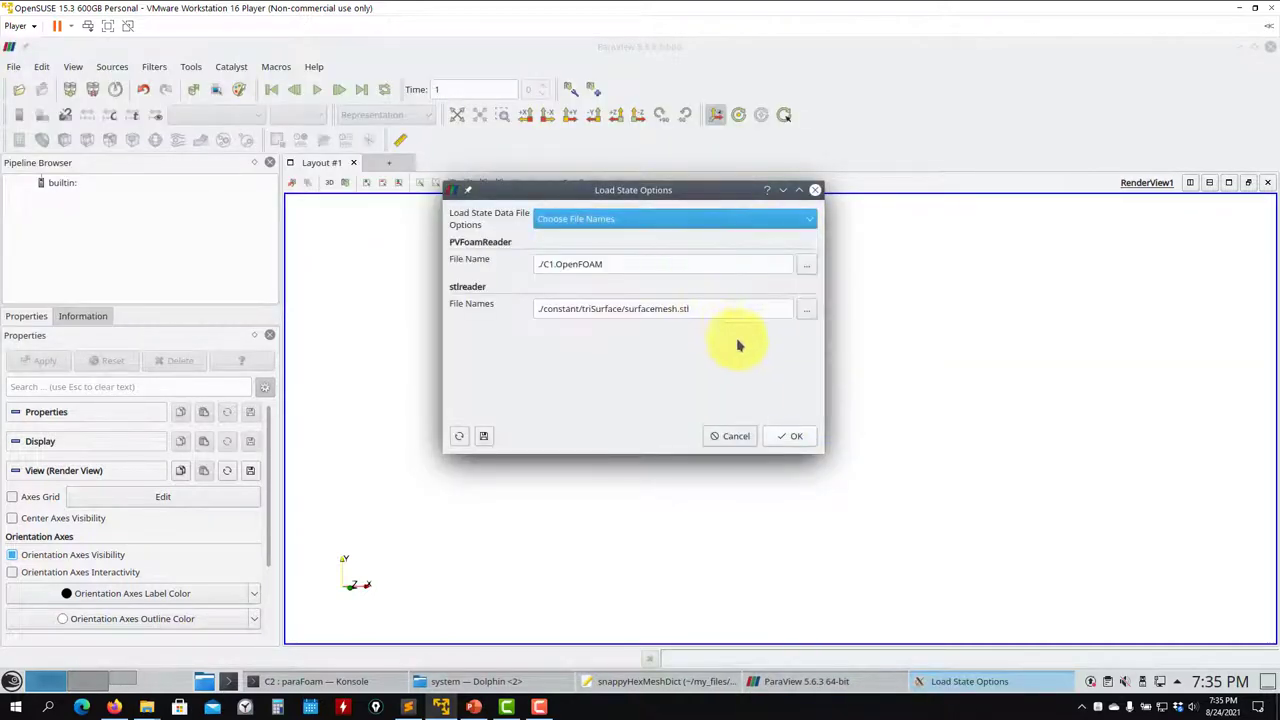
left_click(800, 438)
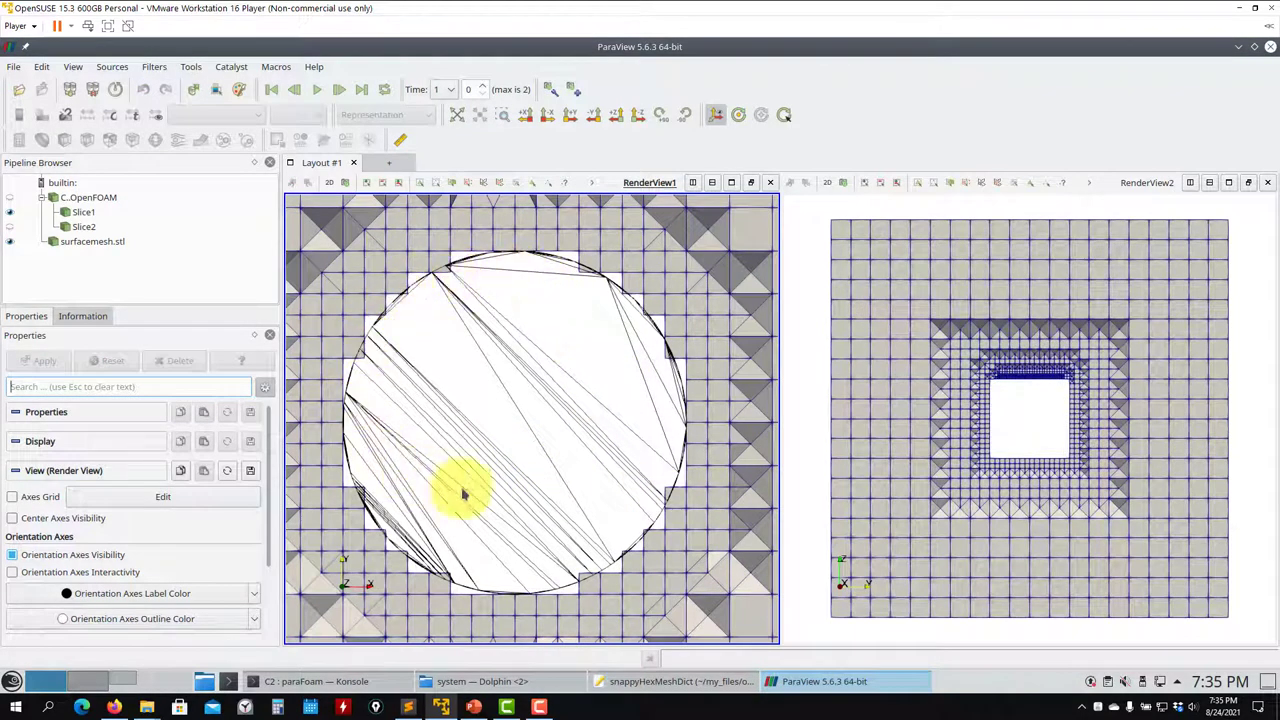
Go to the last time step and examine the boundary layers around the cylinder and its corners in both slice views.
left_click(362, 90)
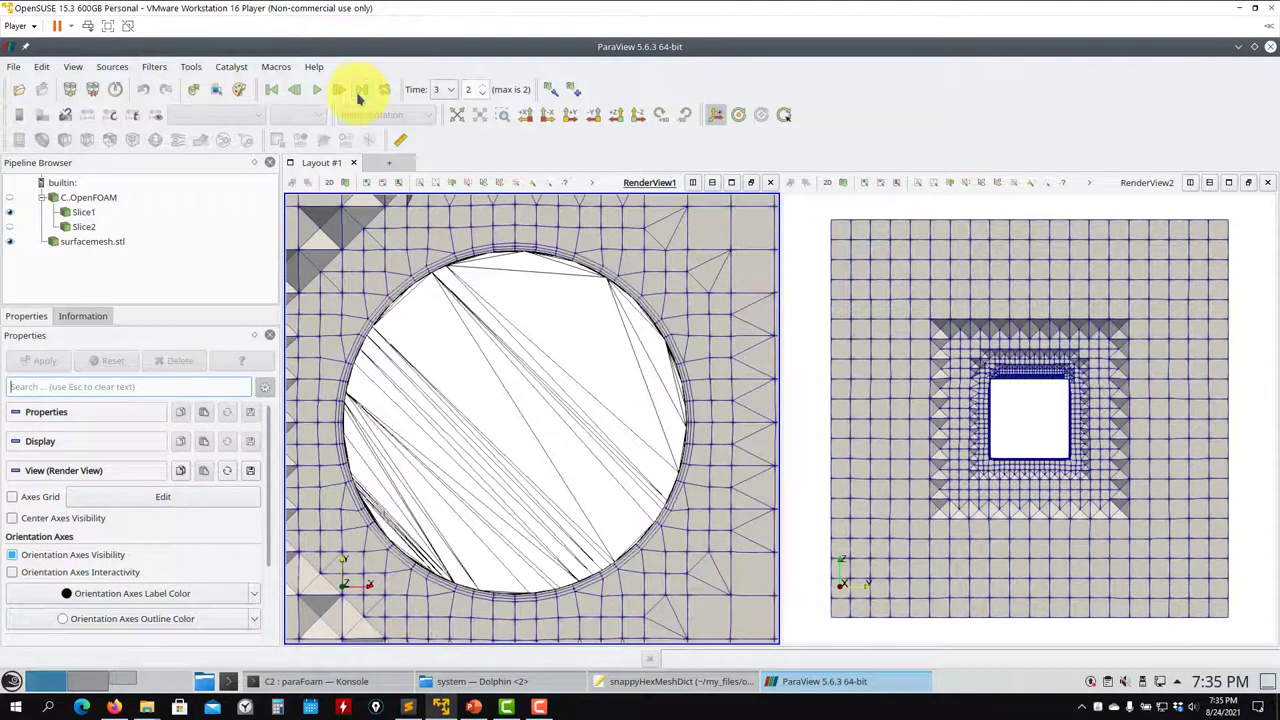
scroll(595, 290, "up", 3)
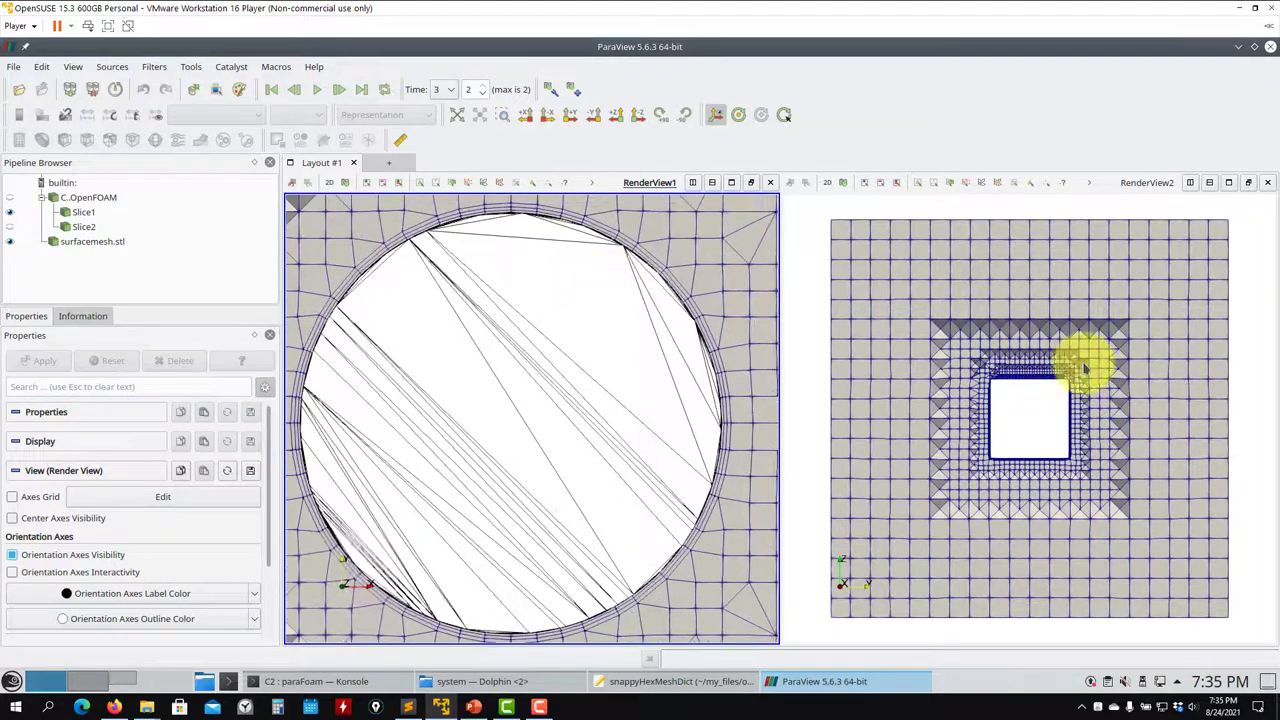
scroll(1071, 514, "up", 5)
scroll(1005, 468, "up", 2)
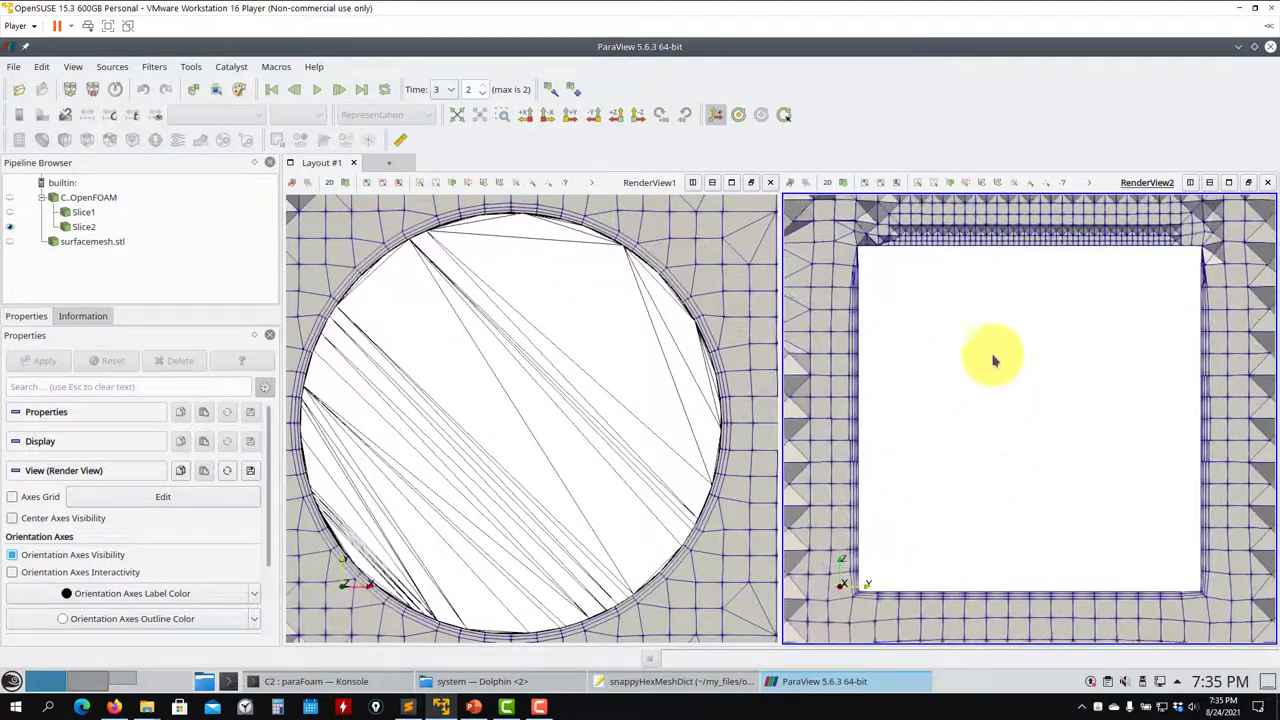
scroll(1000, 350, "up", 2)
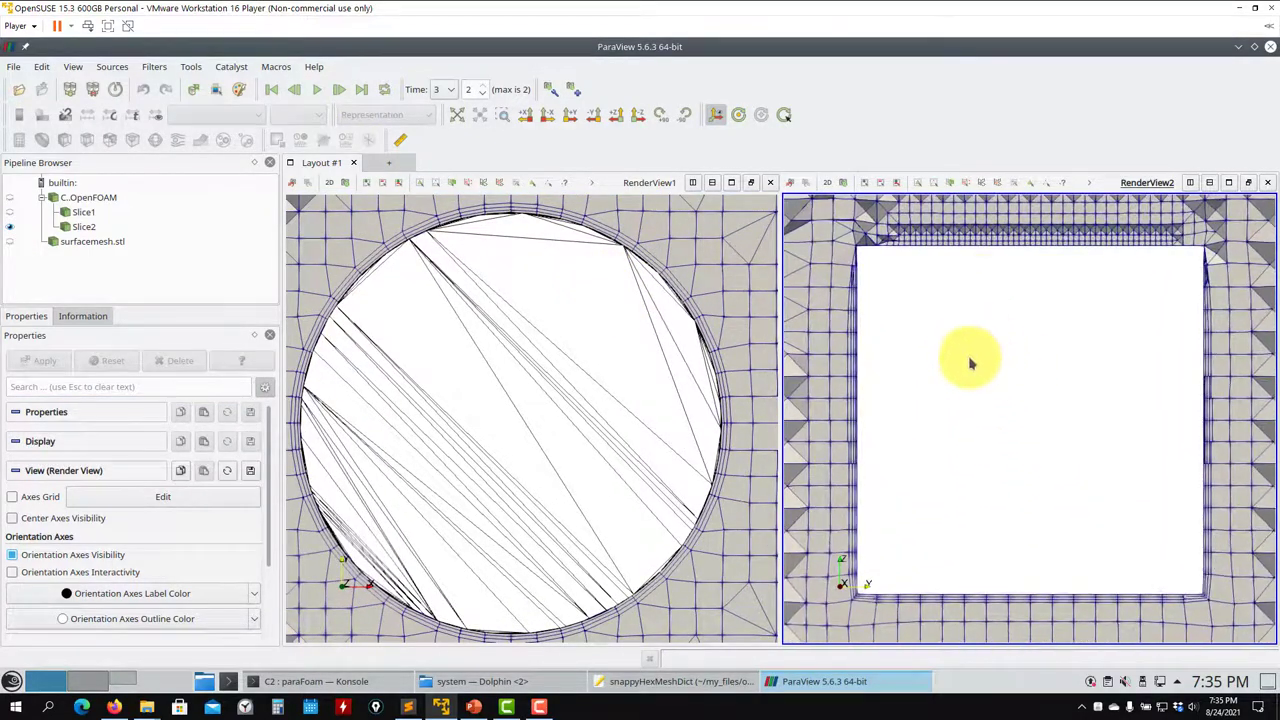
scroll(970, 390, "up", 2)
scroll(1000, 330, "down", 1)
left_click_drag(982, 288, 996, 330)
scroll(1010, 345, "up", 5)
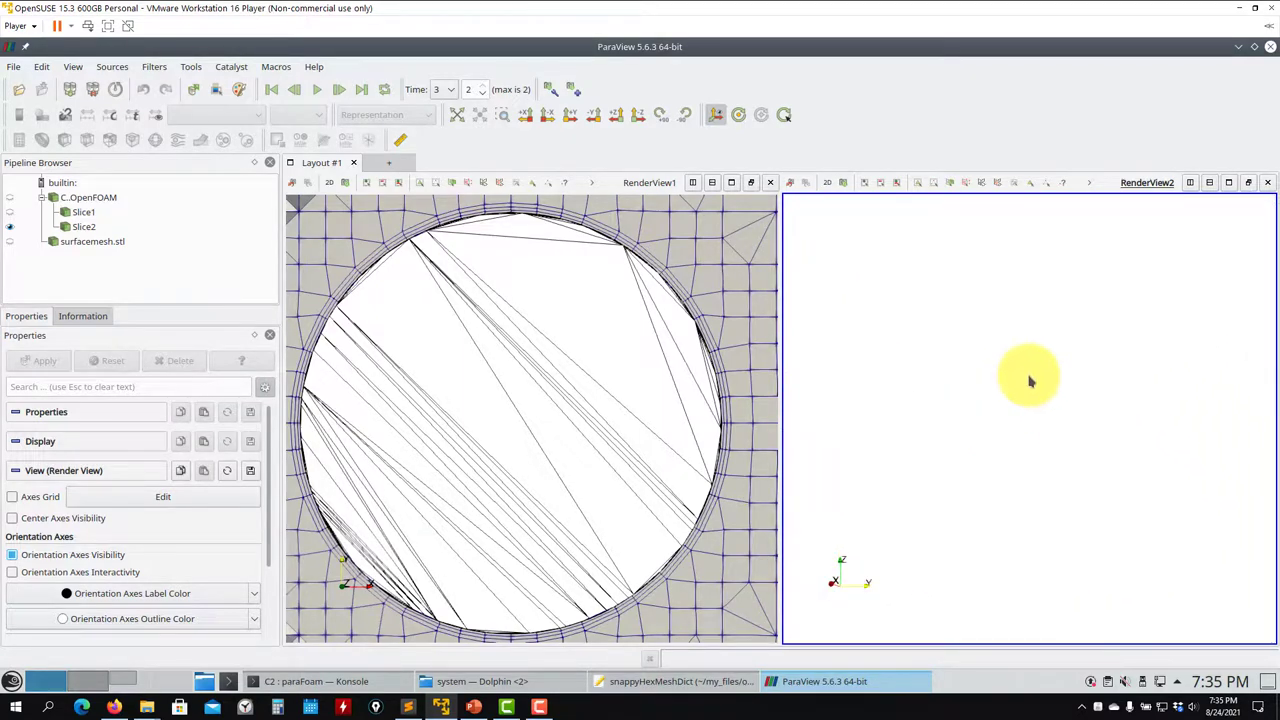
scroll(917, 323, "down", 5)
left_click_drag(1041, 476, 1009, 366)
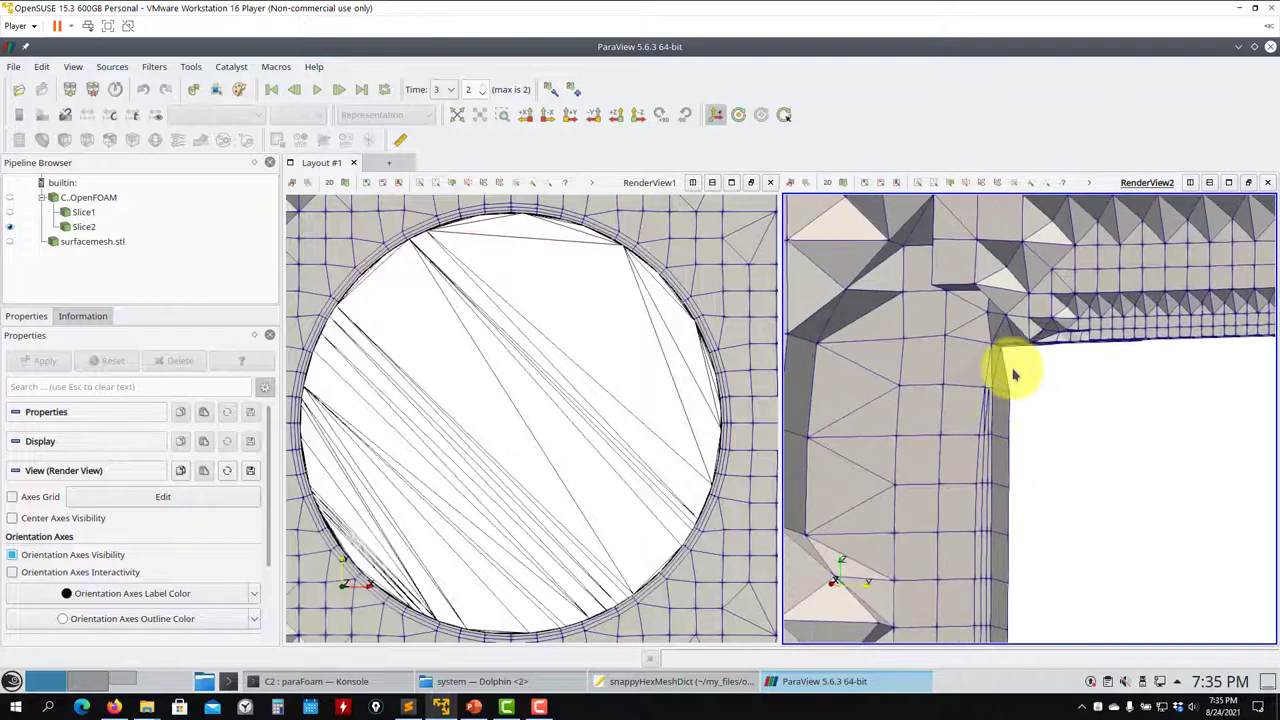
Close ParaView, switch to snappyHexMeshDict in the text editor, undo the edits back to castellatedMesh true, and save the file.
left_click_drag(1029, 414, 934, 497)
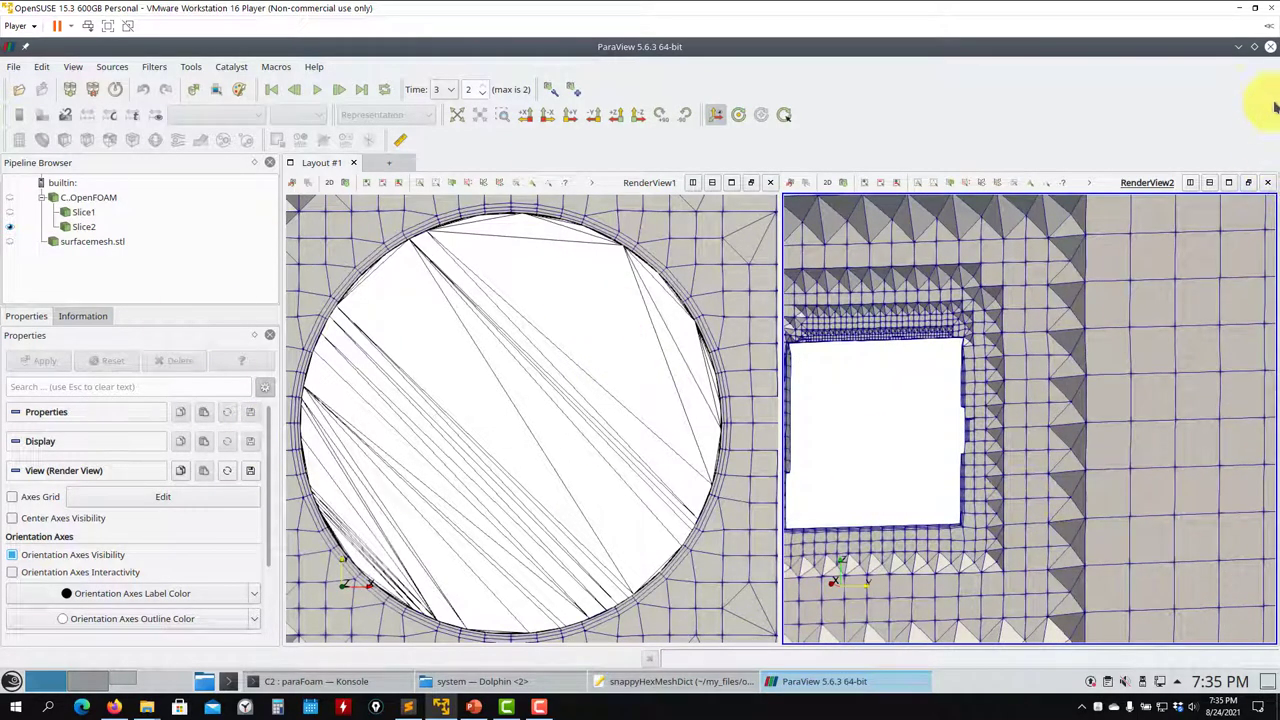
left_click(1269, 48)
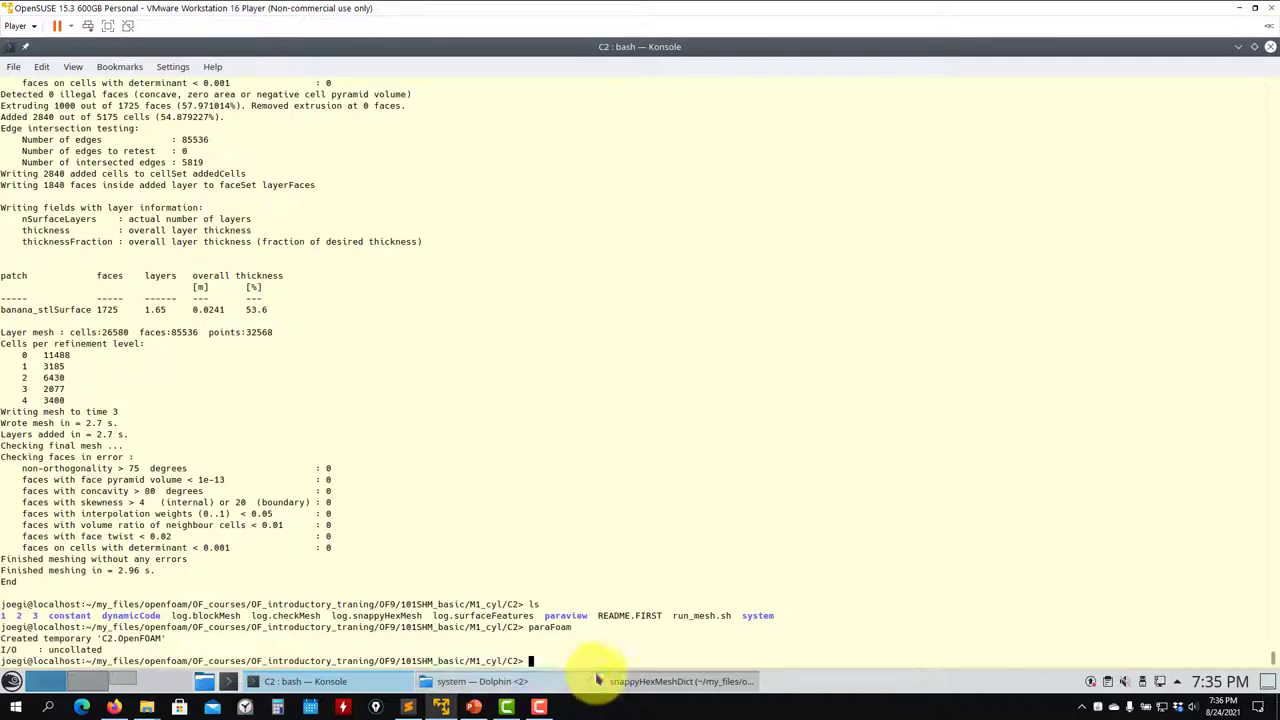
left_click(652, 683)
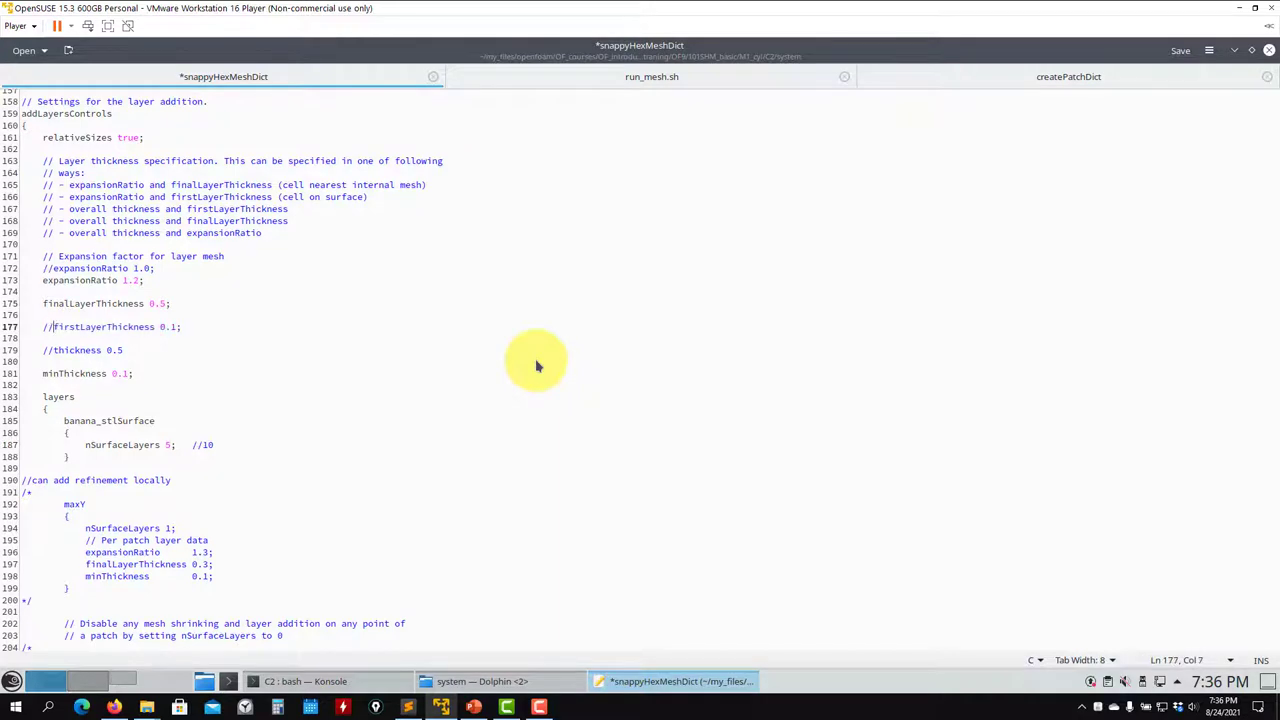
key("ctrl+z")
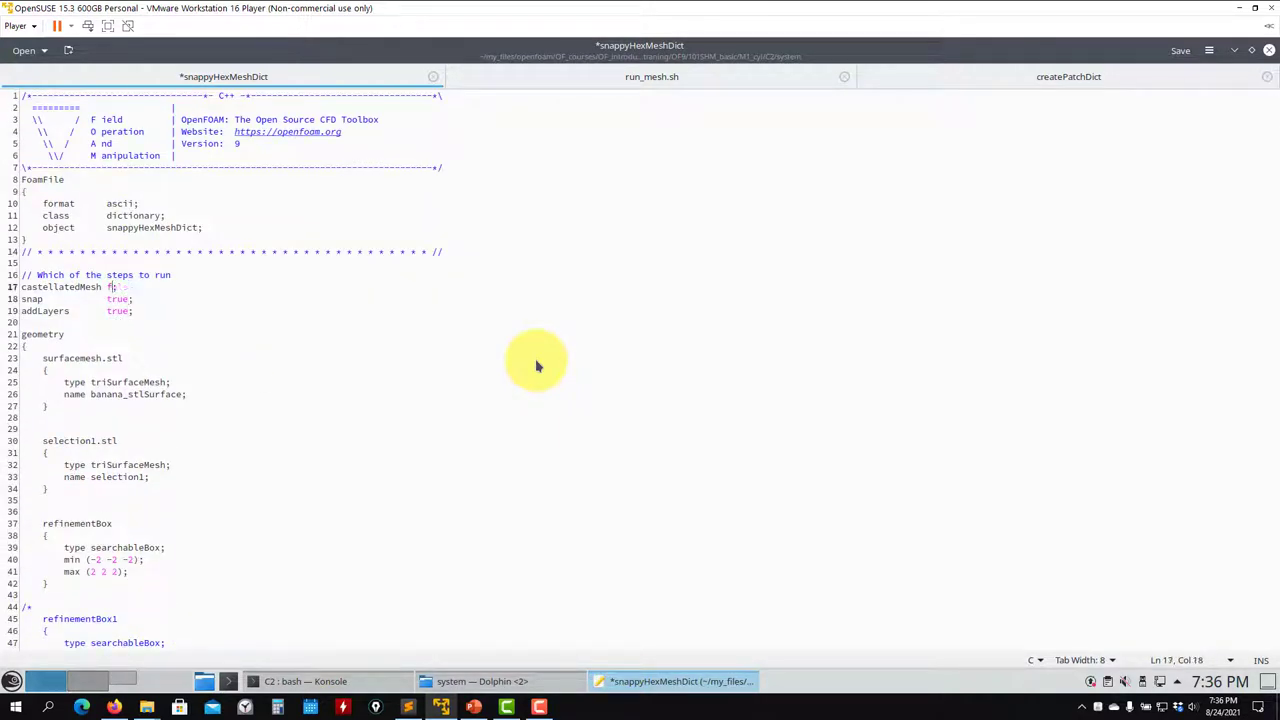
key("ctrl+s")
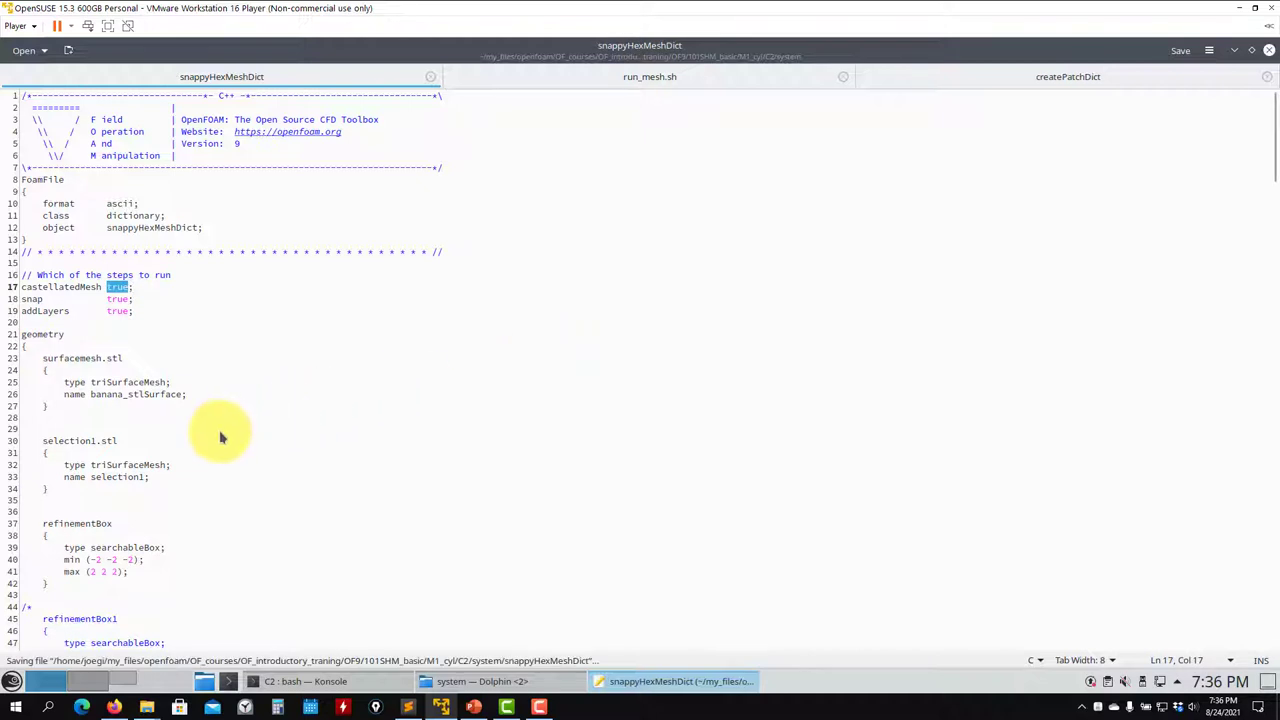
Comment out the selection1.stl block in the geometry section of snappyHexMeshDict and save the file.
scroll(222, 437, "down", 7)
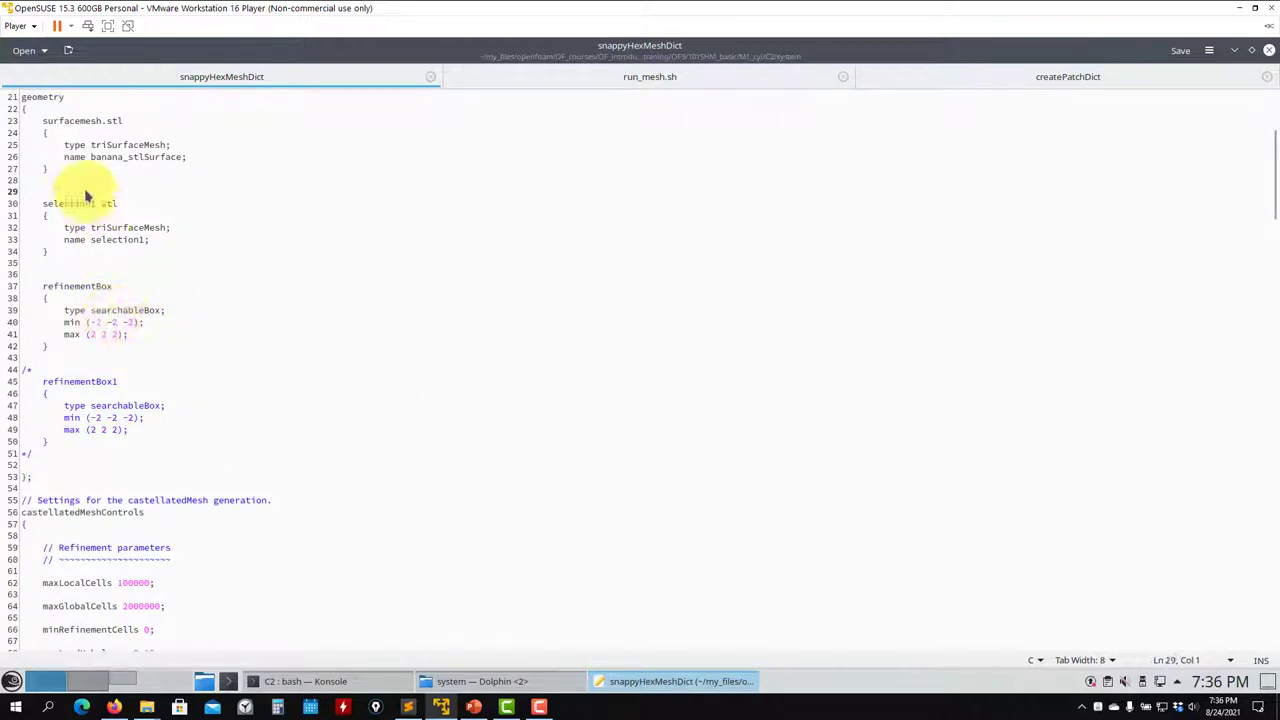
type("/*")
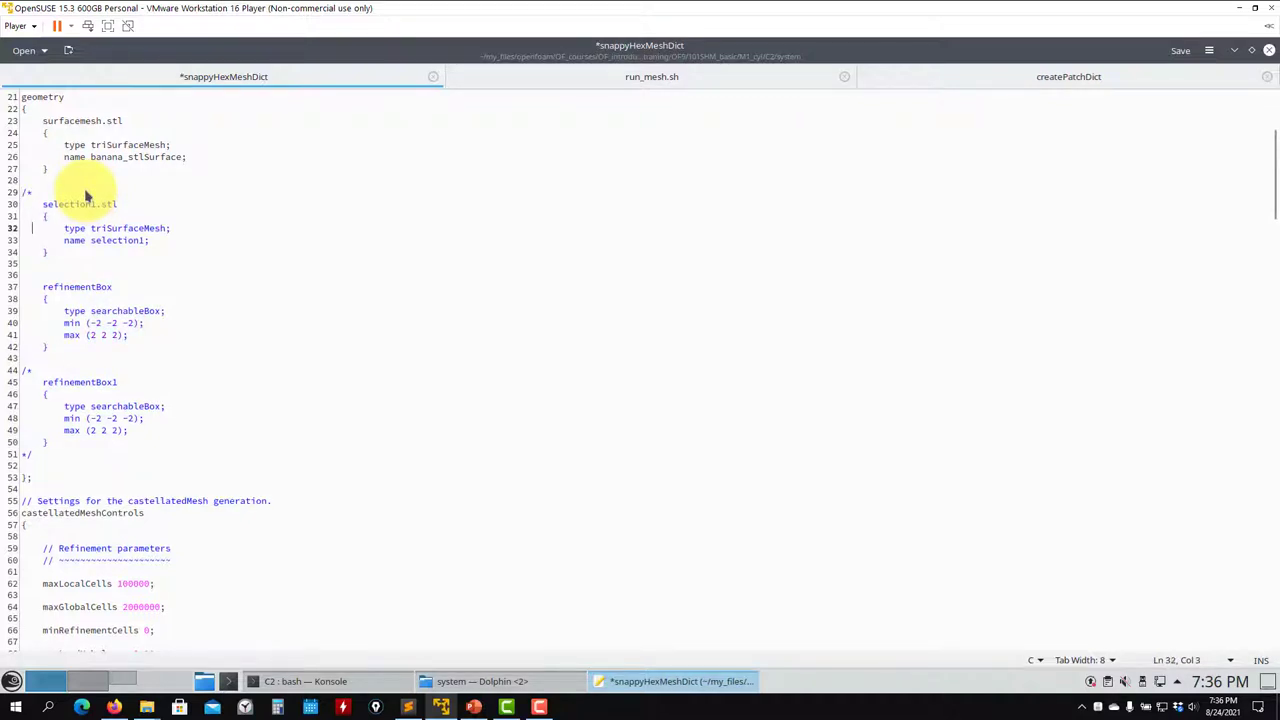
type("*/")
key("ctrl+s")
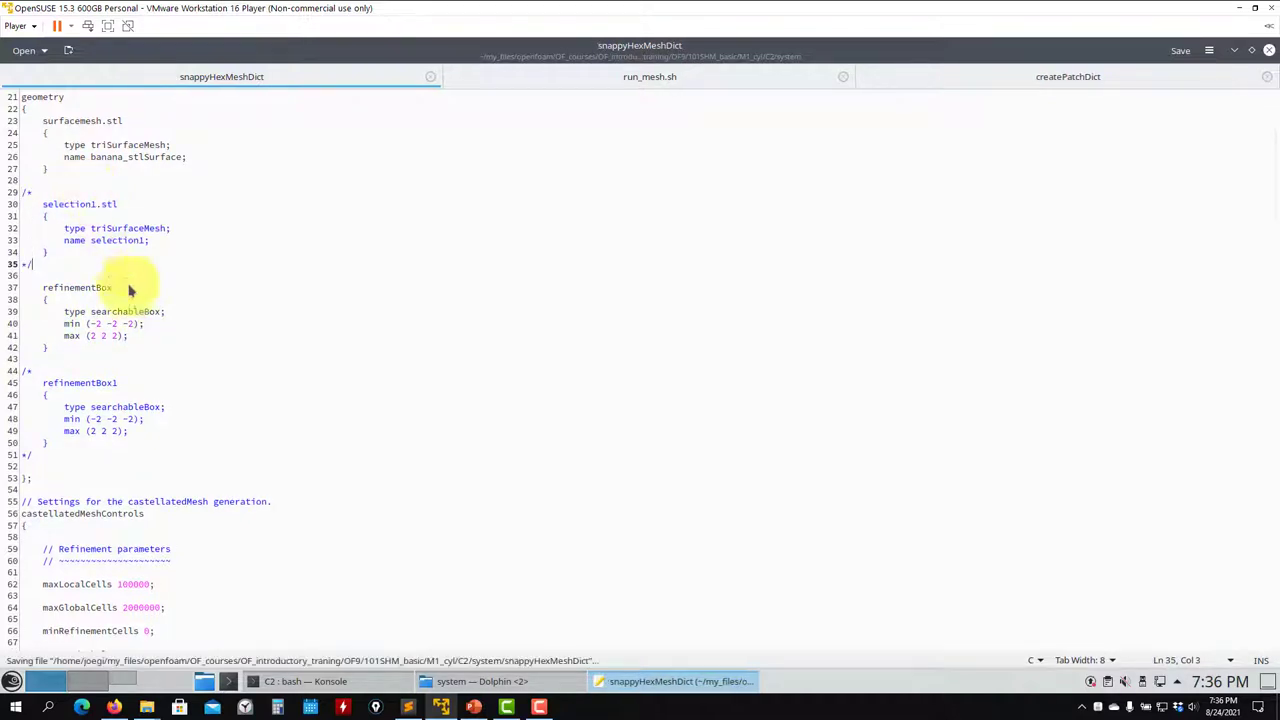
Comment out the selection1 block under refinementSurfaces with /* and */, and save the dictionary.
scroll(134, 290, "down", 9)
scroll(130, 415, "down", 3)
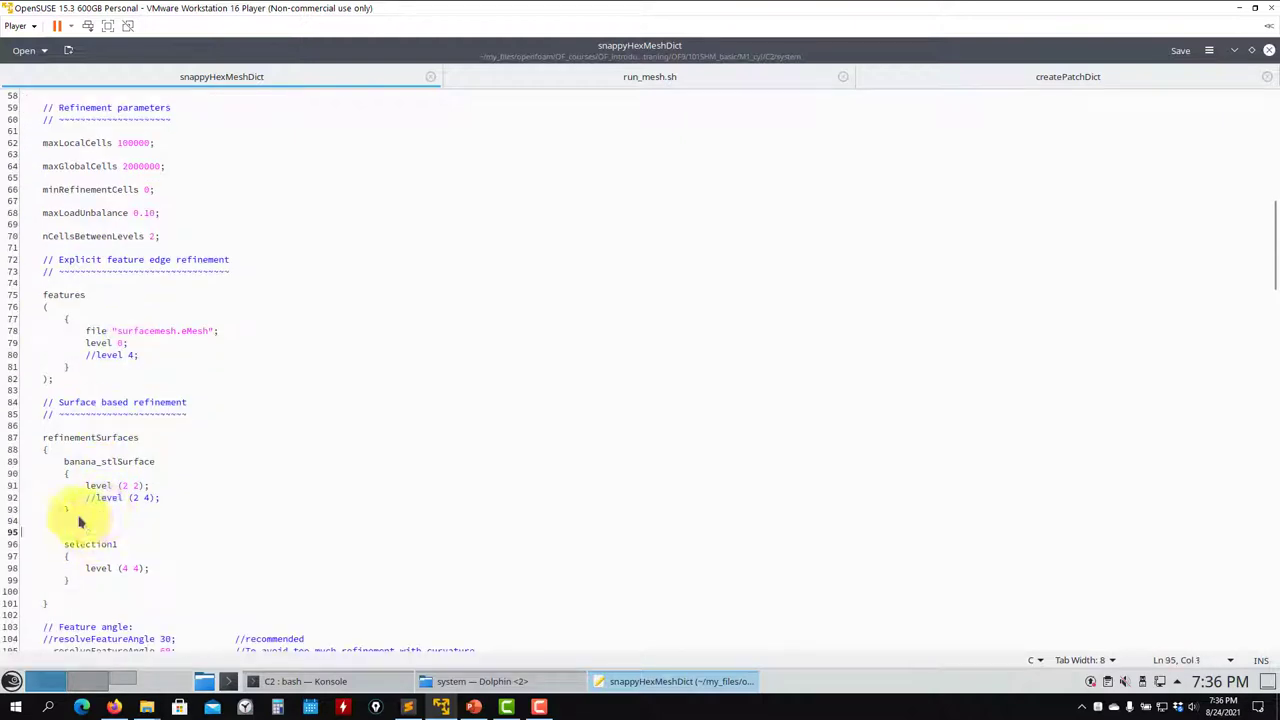
type("/*")
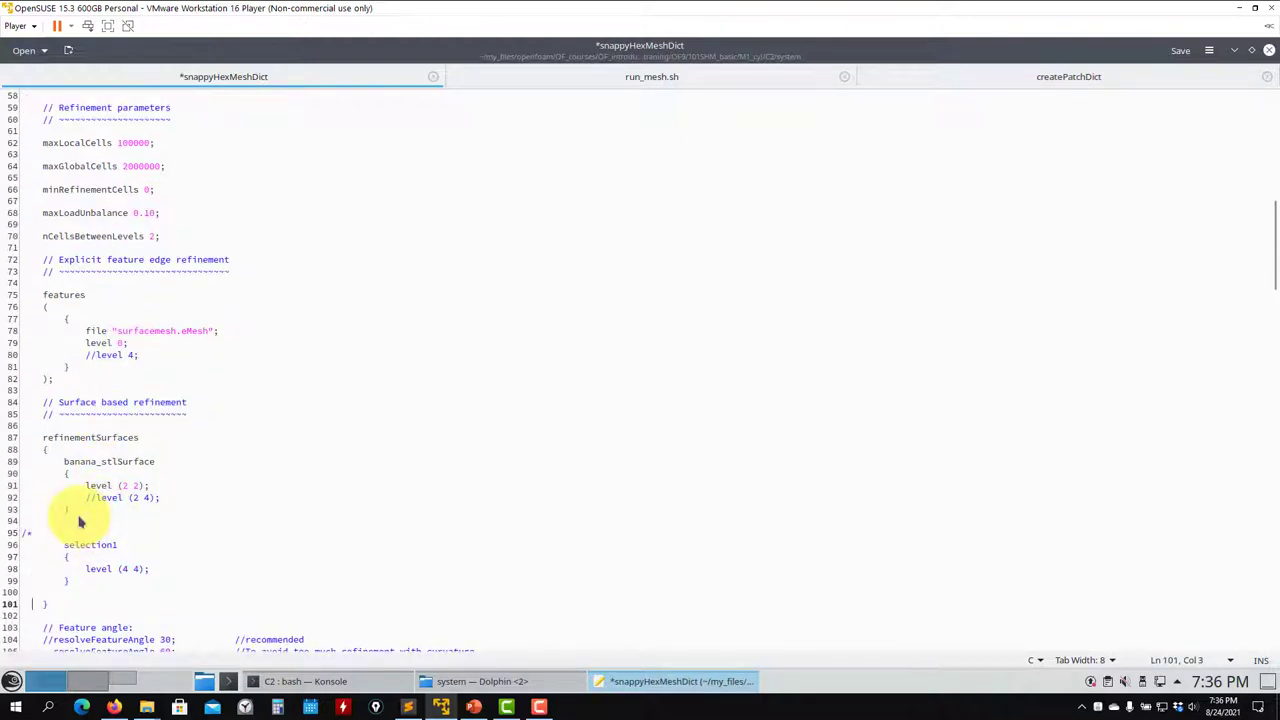
key("ctrl+s")
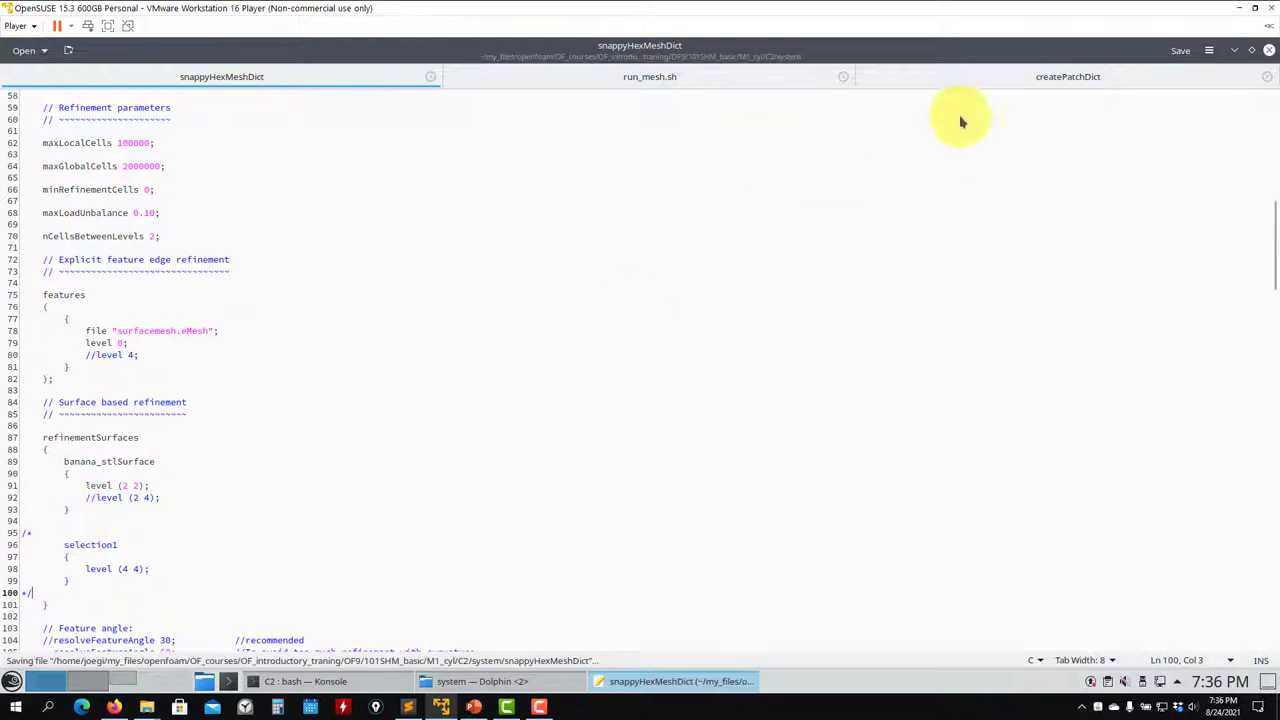
In run_mesh.sh, comment out the plain snappyHexMesh line, uncomment the one with -overwrite, save, and switch to the terminal.
left_click(660, 82)
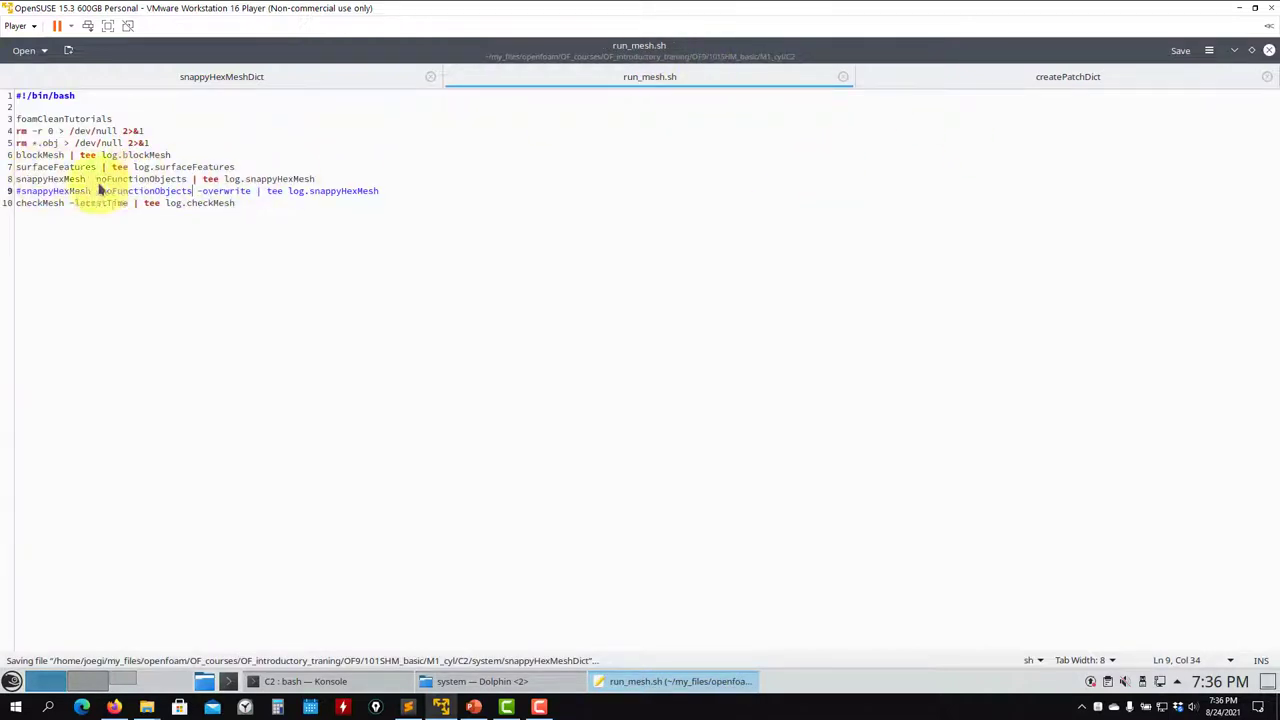
left_click(16, 180)
type("#")
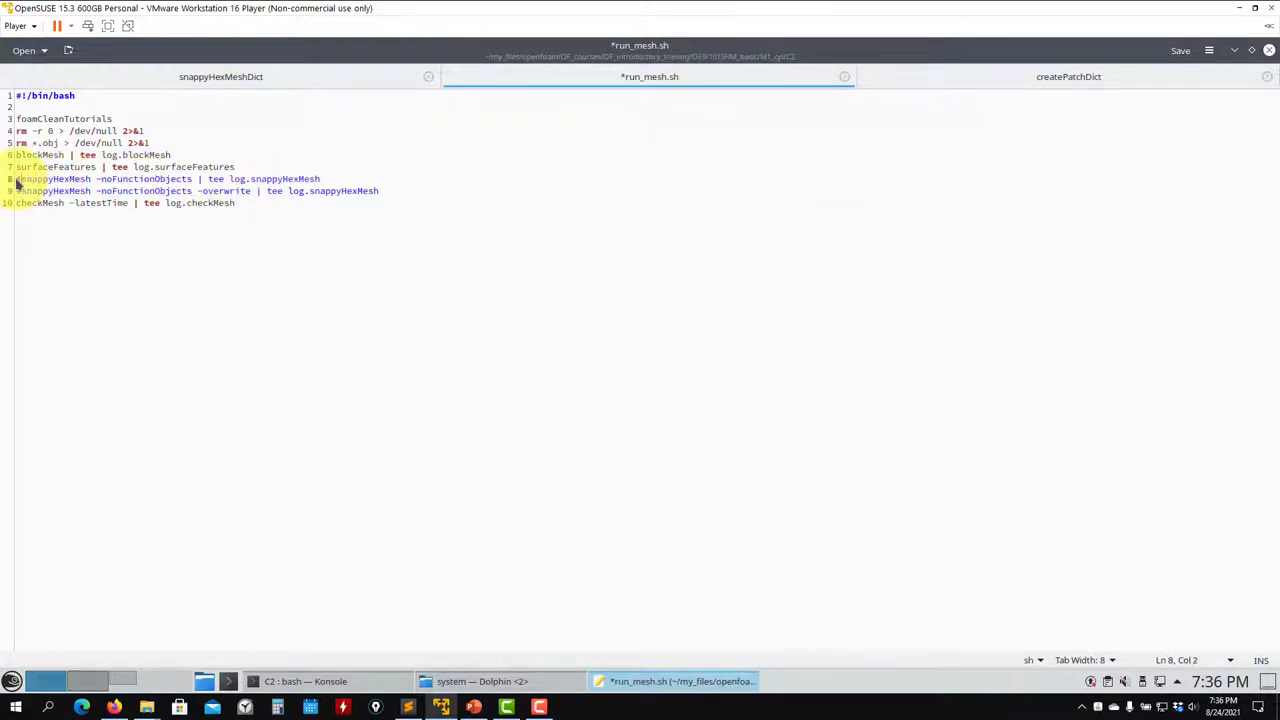
key("ctrl+s")
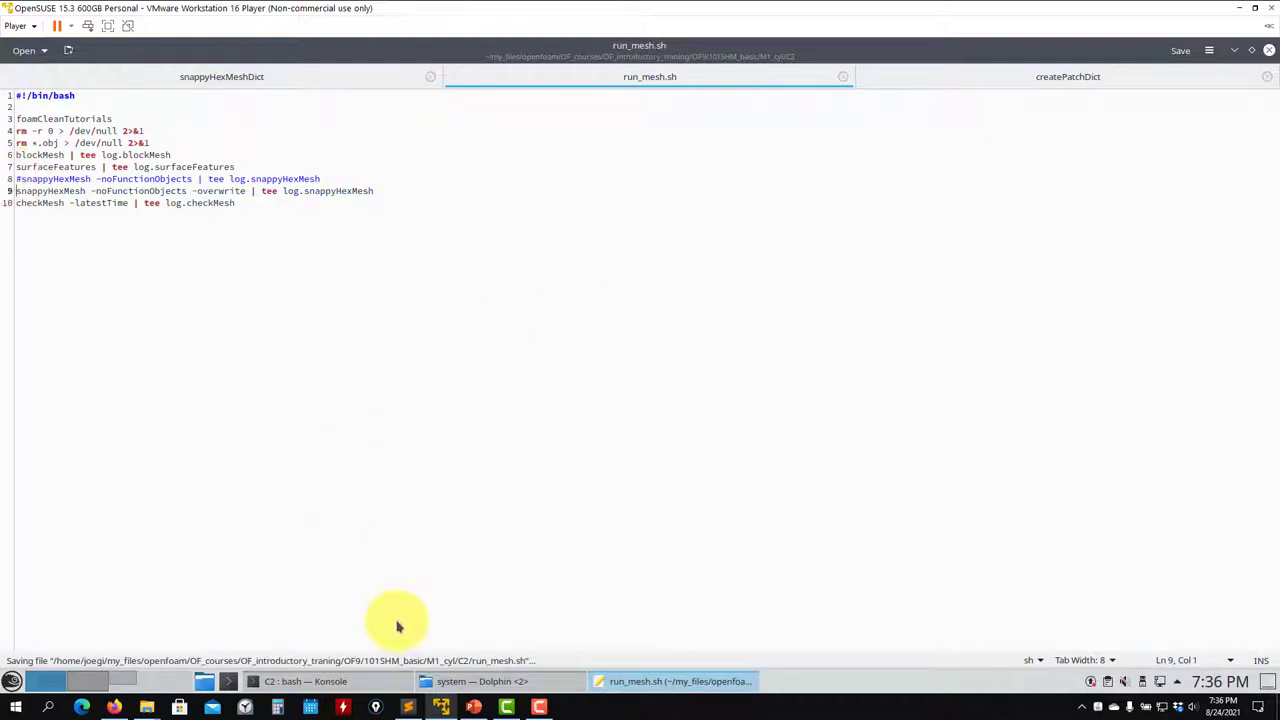
left_click(343, 681)
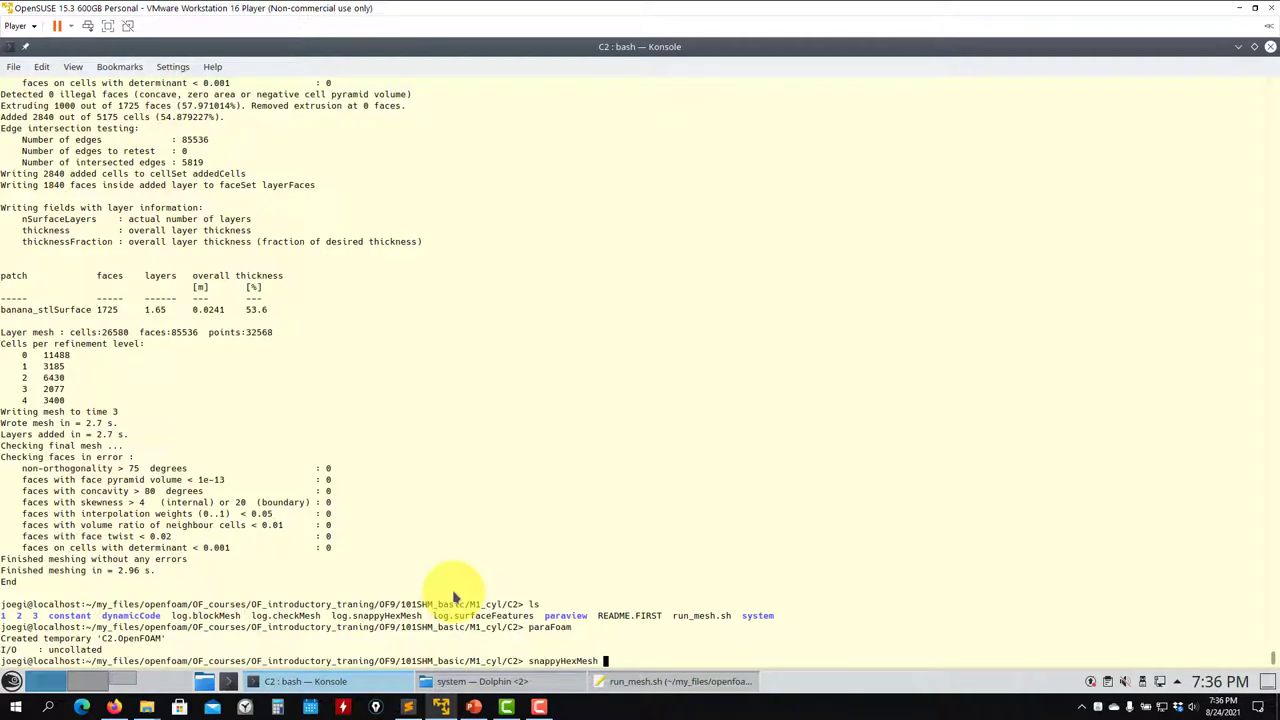
type("snappyHexMesh")
key("Return")
key("ctrl+c")
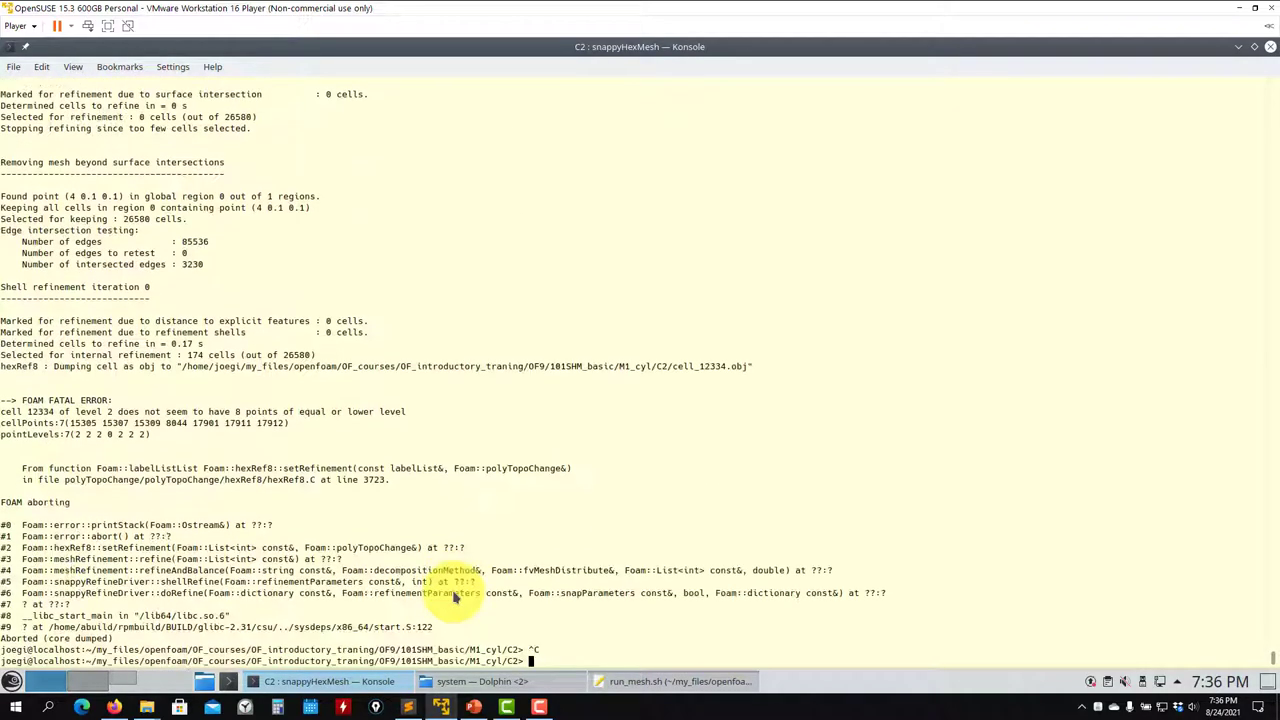
Run run_mesh.sh with sh, check the layer summary for banana_stlSurface, and review the -overwrite option in the script.
type("sh run_mesh.sh")
key("Return")
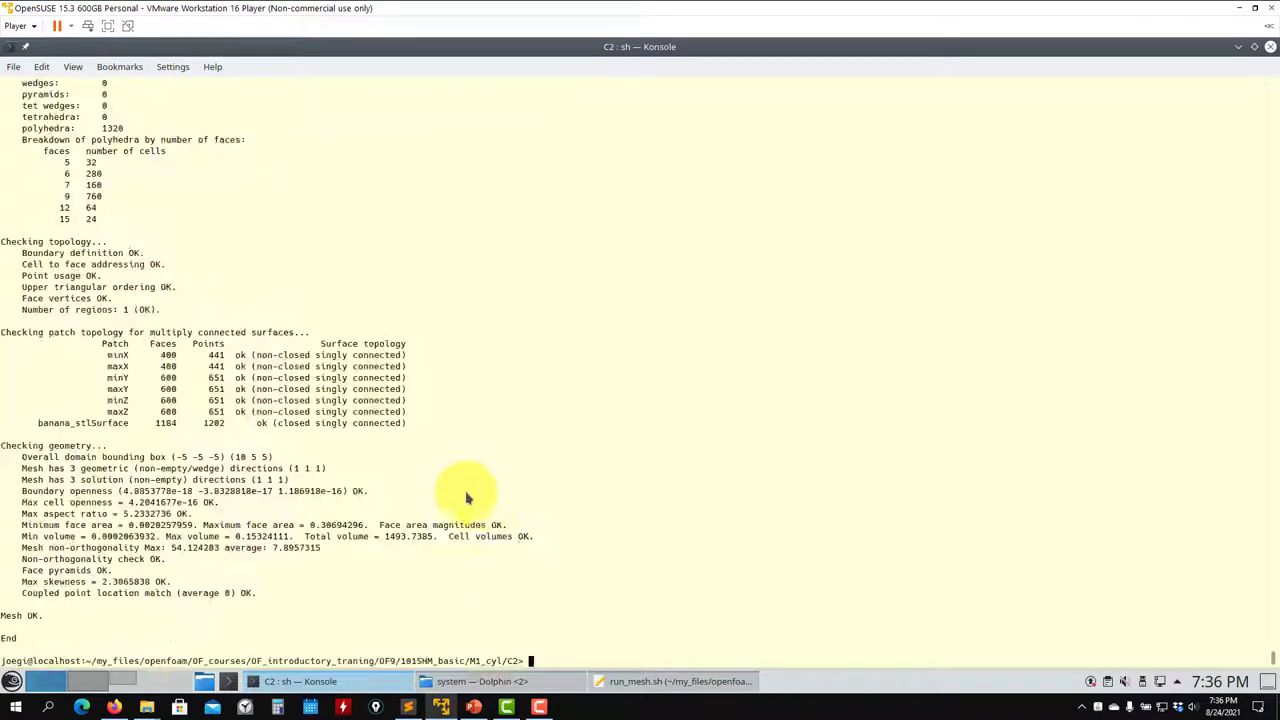
scroll(610, 530, "up", 20)
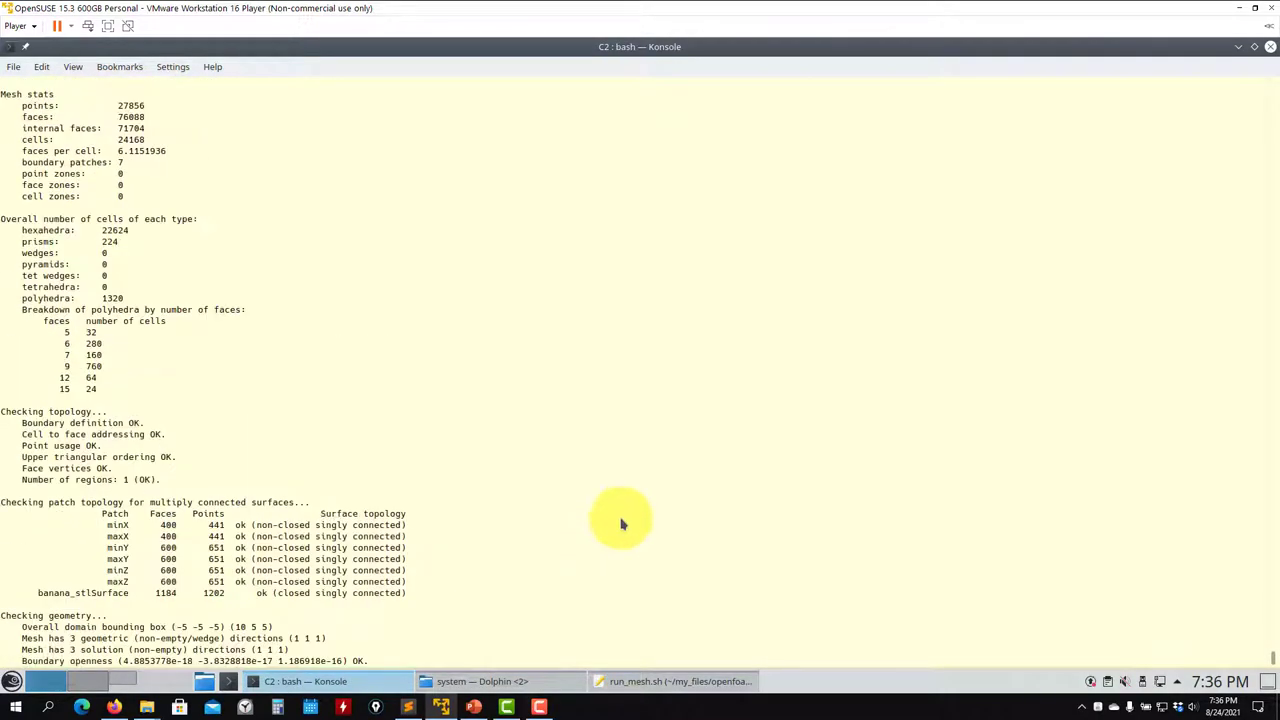
scroll(624, 519, "up", 2)
scroll(626, 517, "down", 20)
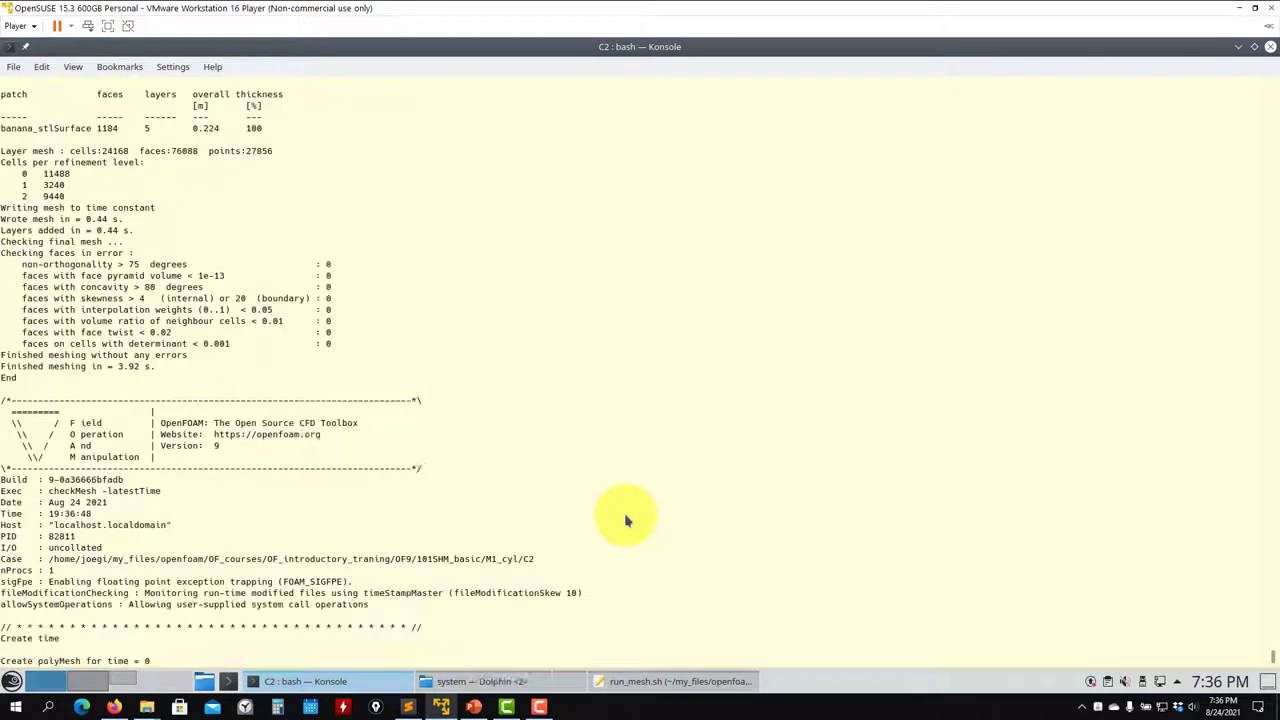
left_click(676, 684)
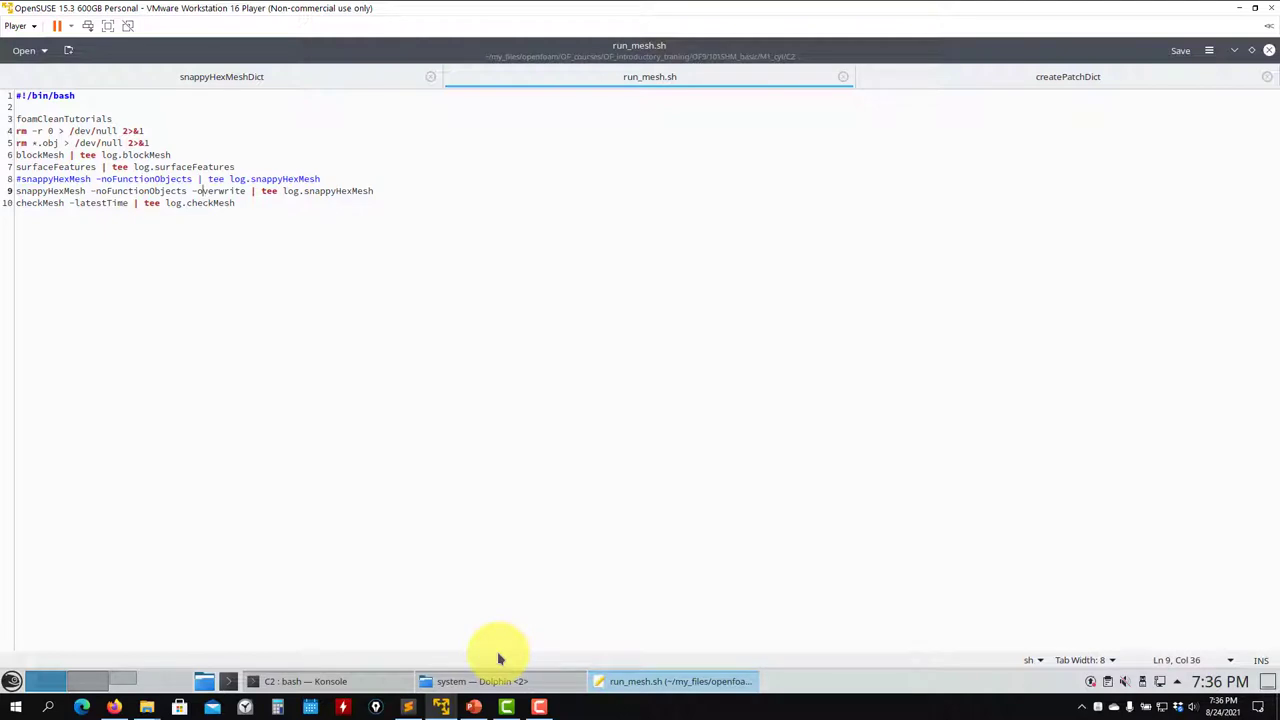
left_click(385, 681)
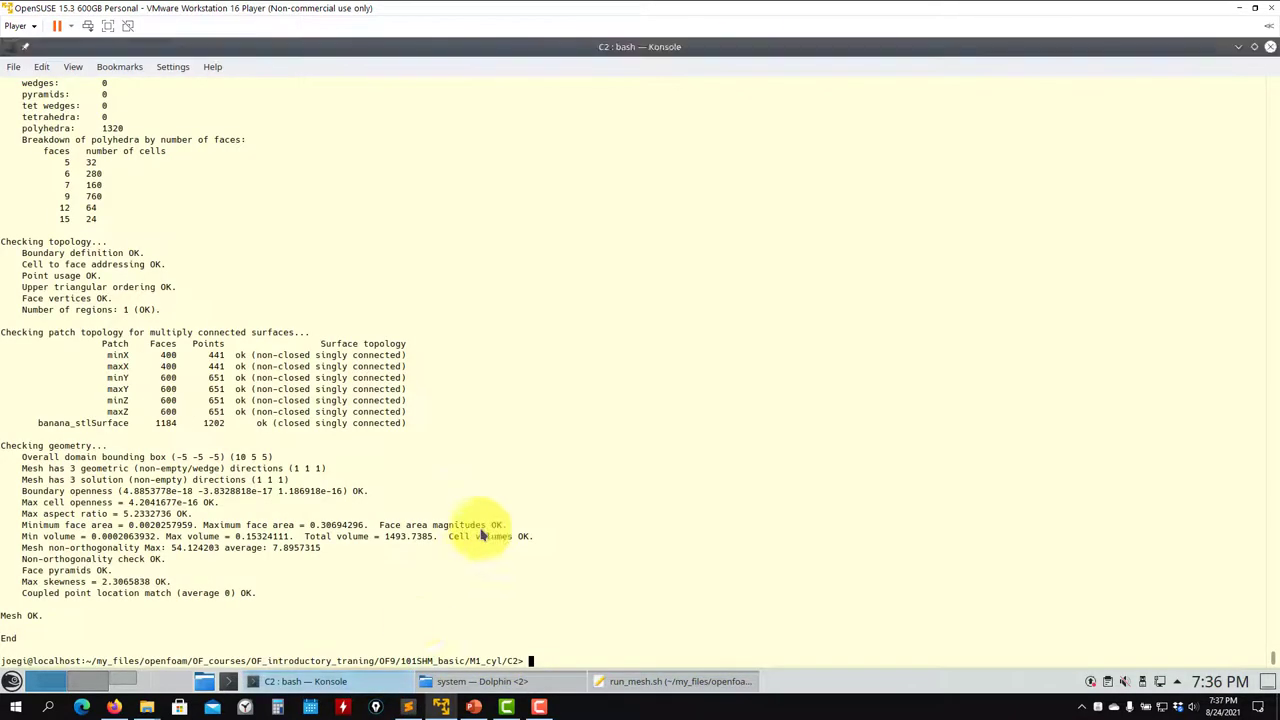
Launch paraFoam from the terminal and delete the C2.OpenFOAM case from the pipeline.
type("paraFoam")
key("Return")
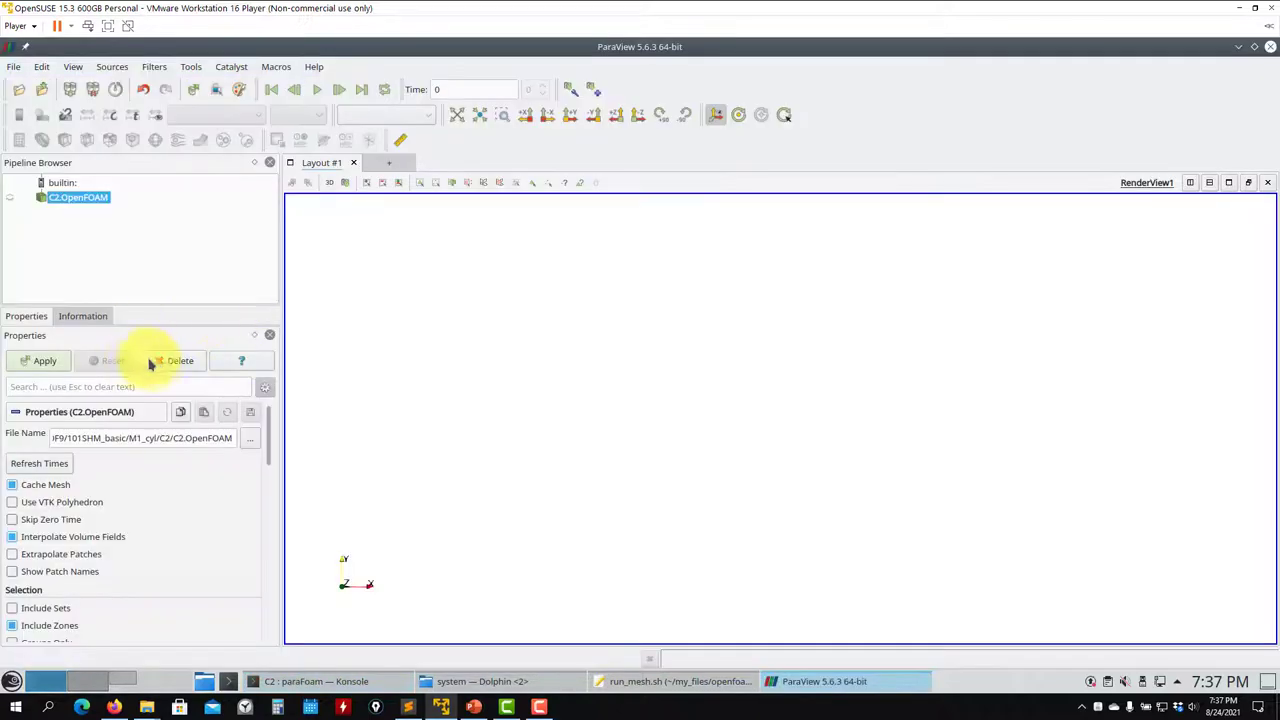
left_click(152, 362)
Load the saved ParaView state state1.pvsm from the case's paraview folder.
left_click(10, 68)
left_click(40, 149)
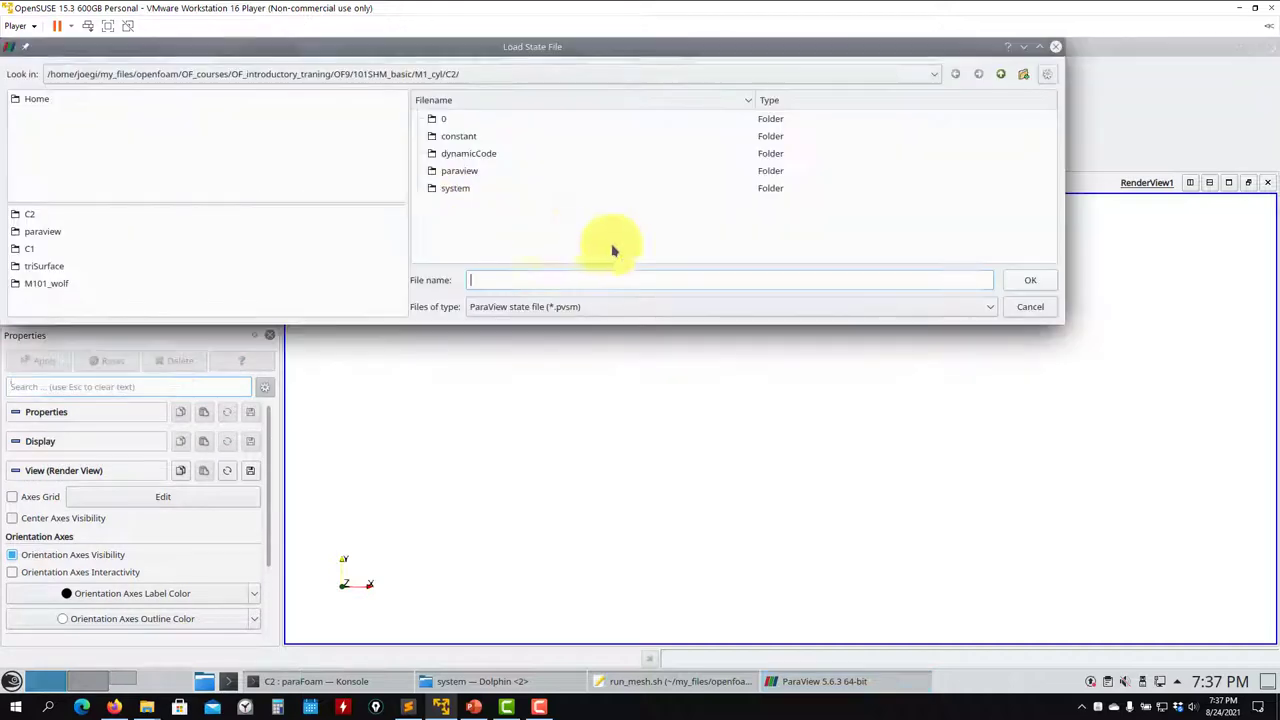
double_click(447, 170)
left_click(465, 119)
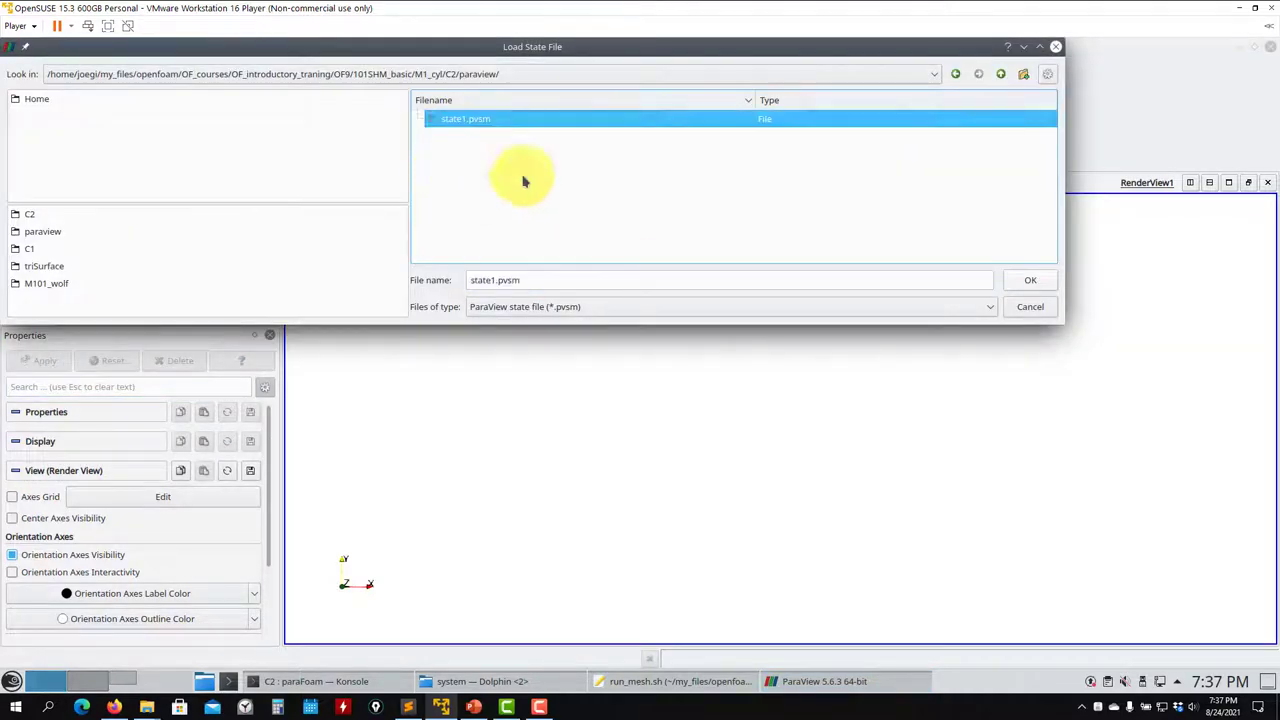
left_click(1028, 280)
left_click(789, 436)
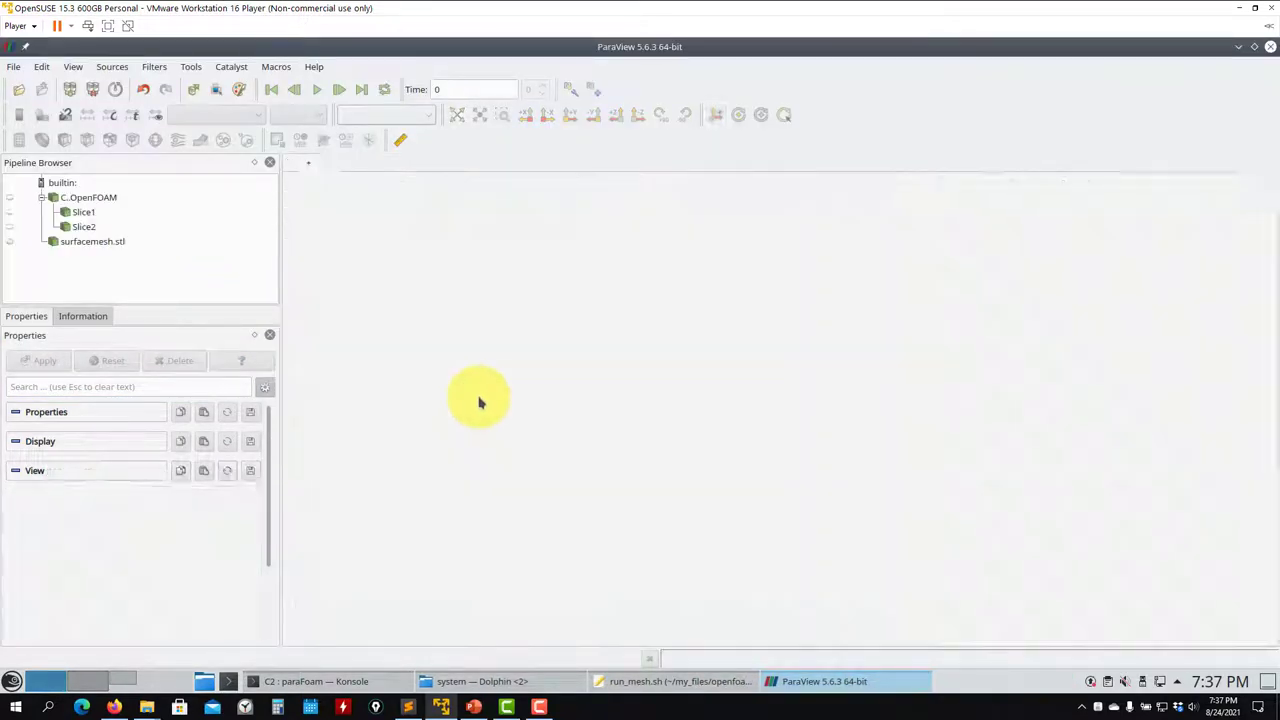
Examine the boundary layers around the cylinder in both slice views, then close ParaView.
scroll(1027, 423, "up", 10)
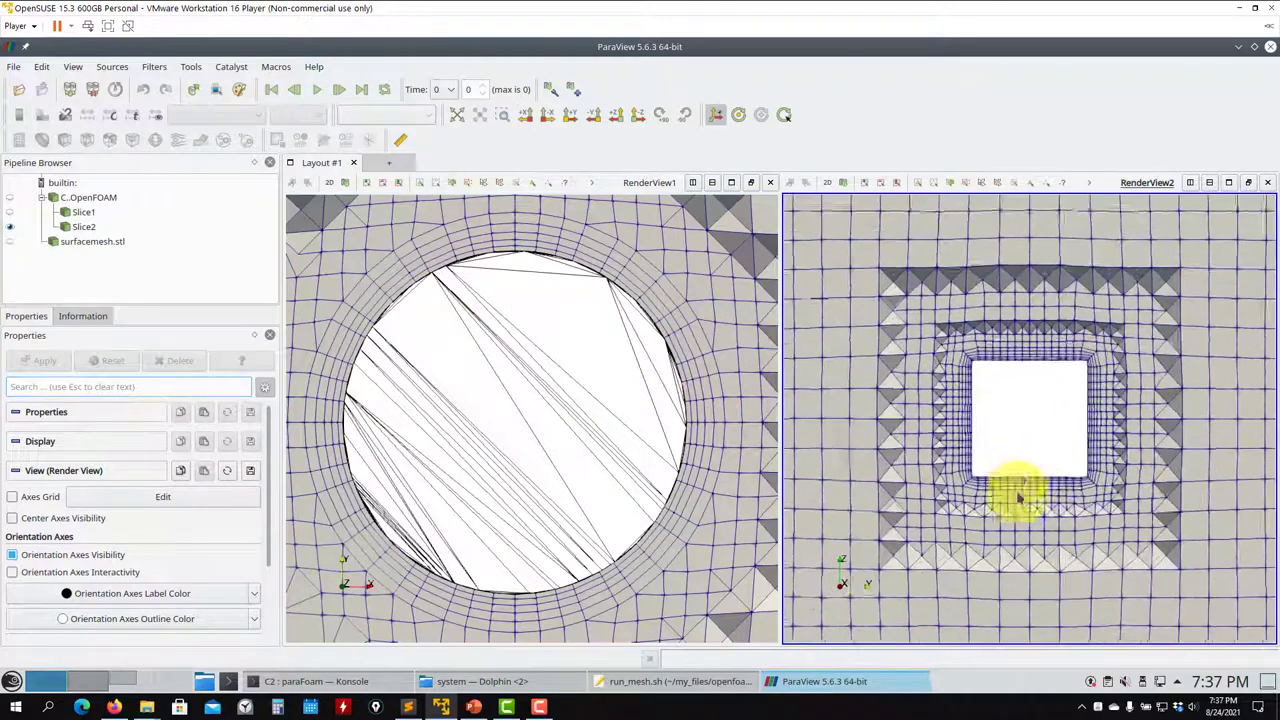
scroll(1098, 372, "up", 2)
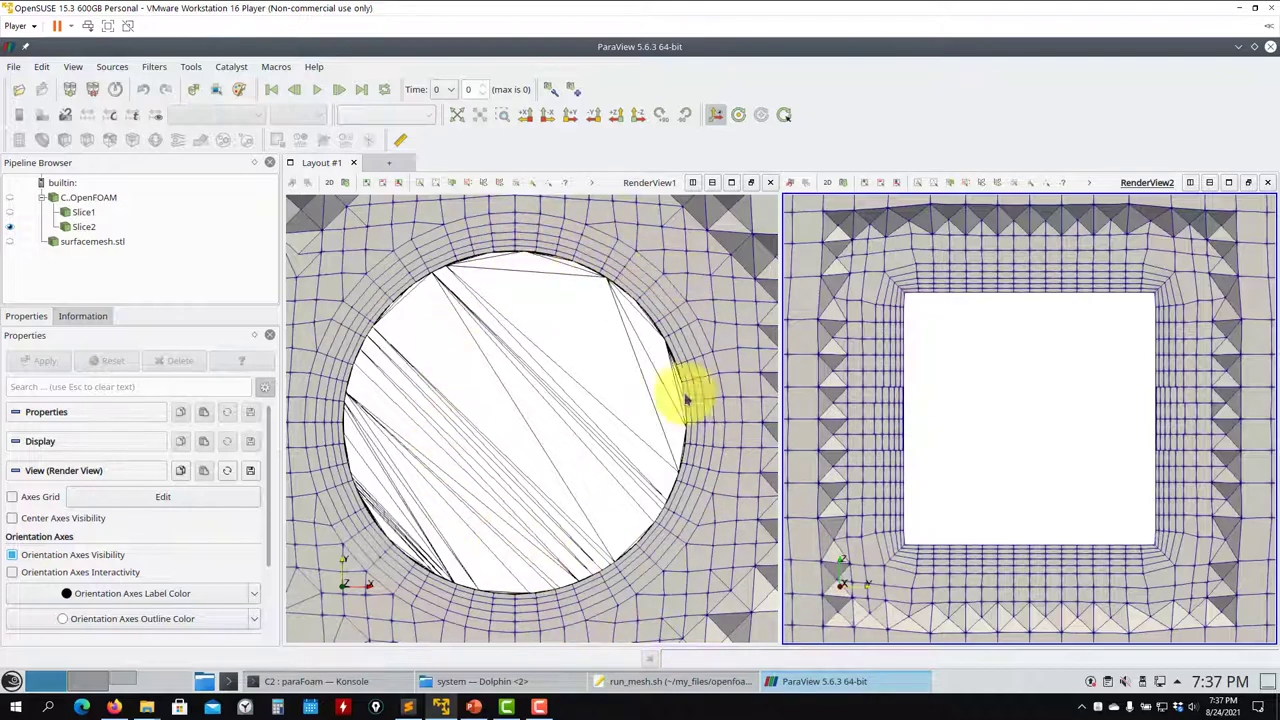
scroll(612, 485, "down", 7)
scroll(677, 414, "down", 3)
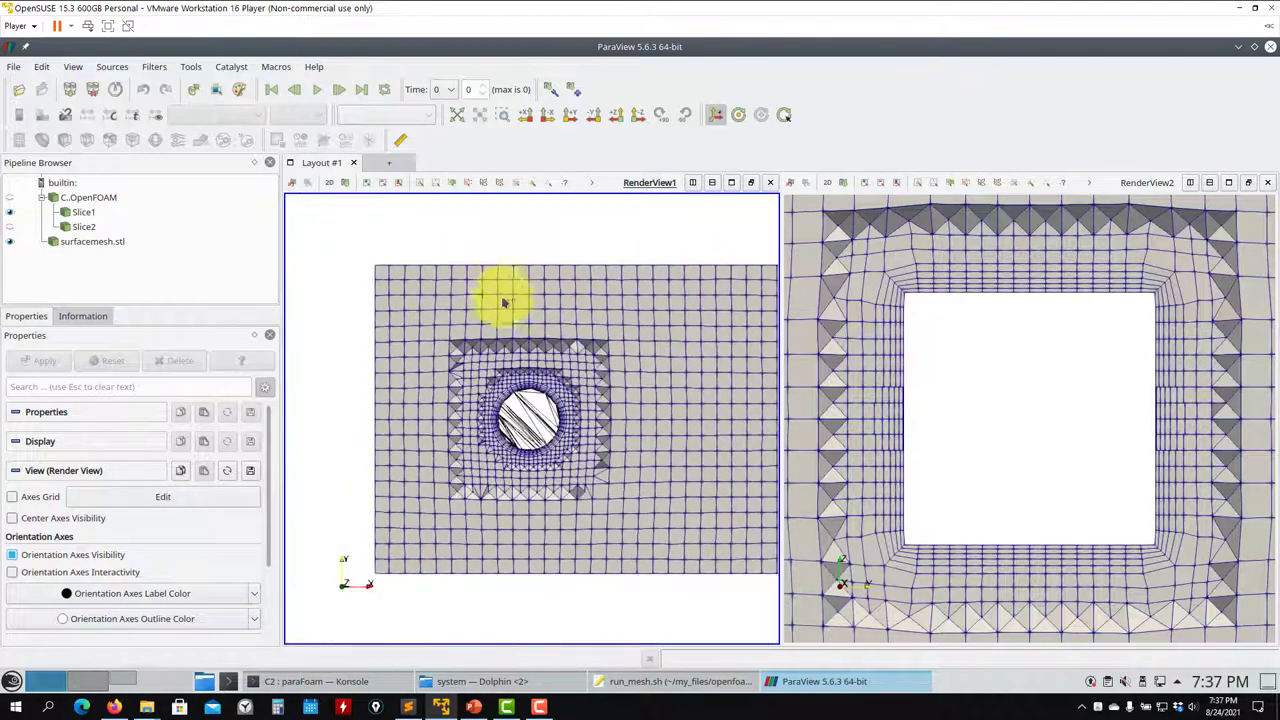
scroll(523, 343, "up", 3)
scroll(588, 472, "down", 2)
scroll(588, 472, "up", 5)
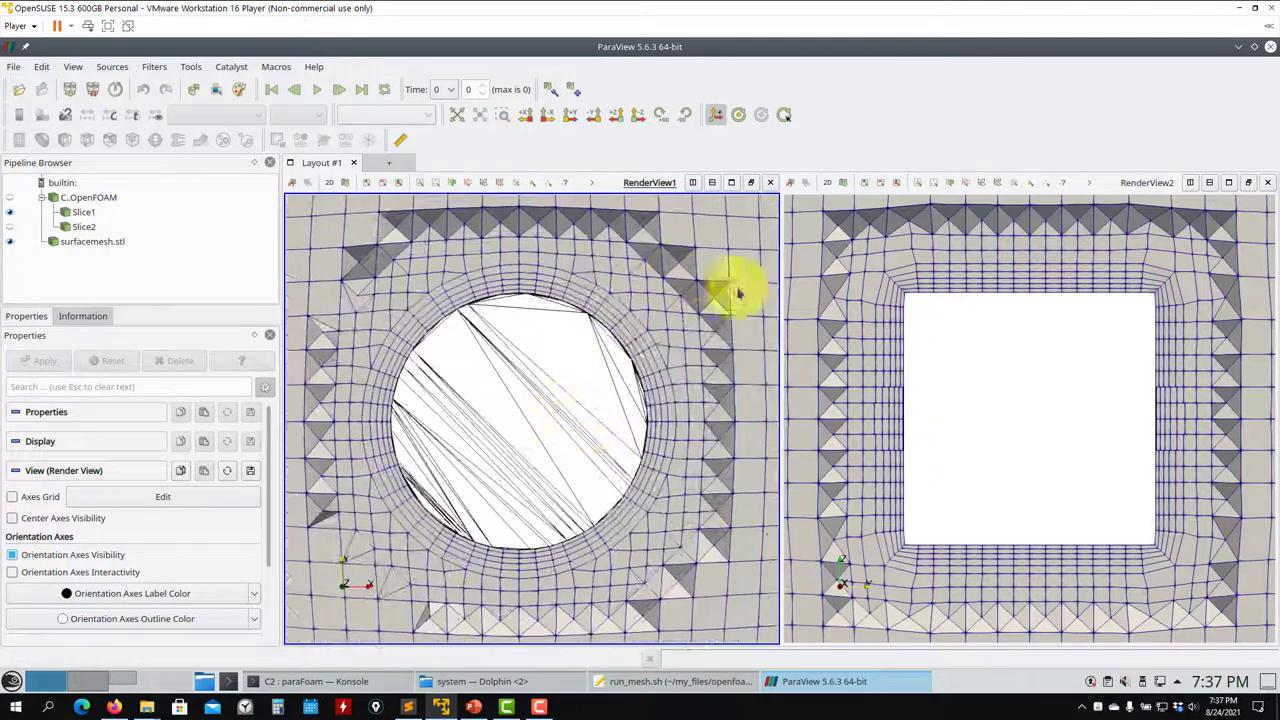
scroll(1018, 470, "down", 2)
scroll(1018, 470, "up", 2)
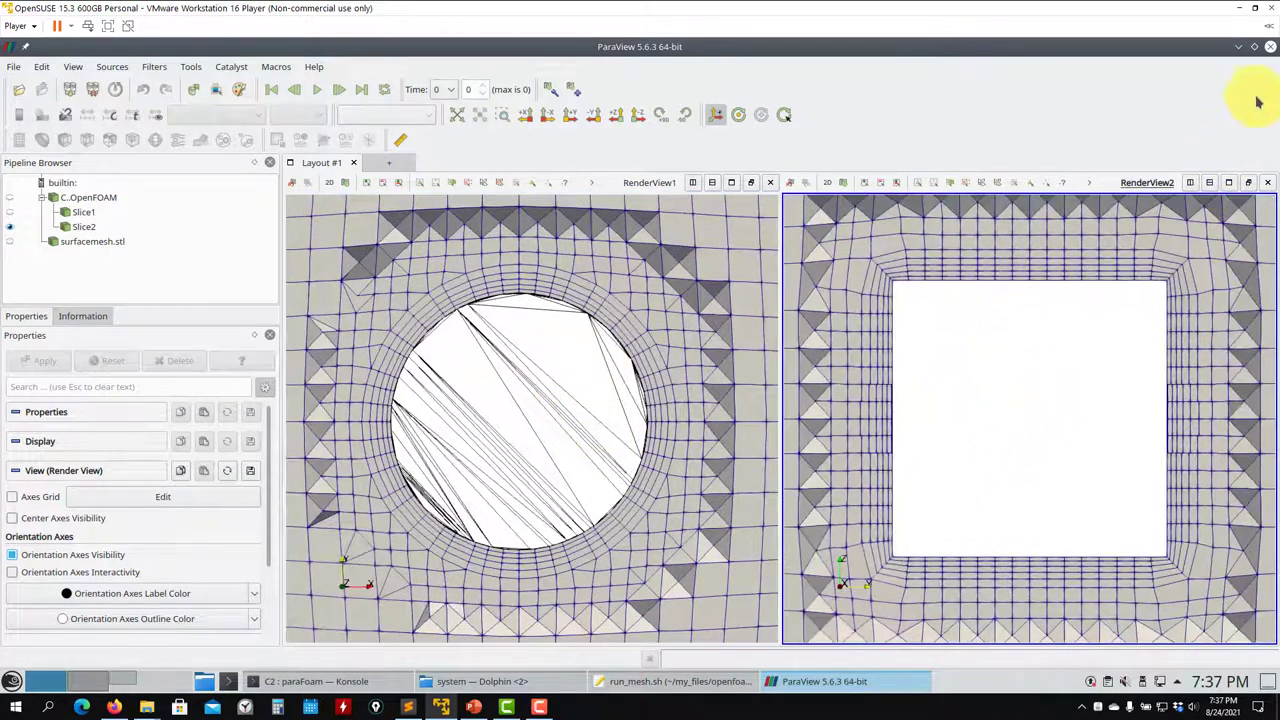
left_click(1270, 47)
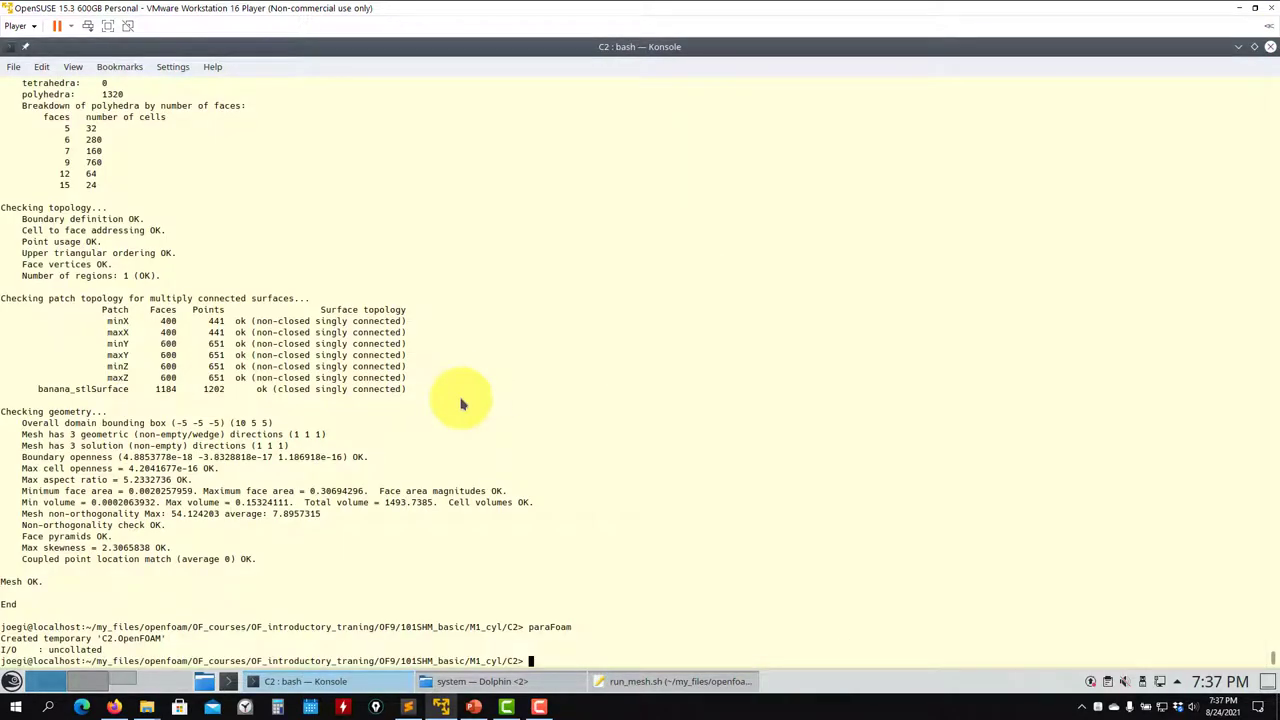